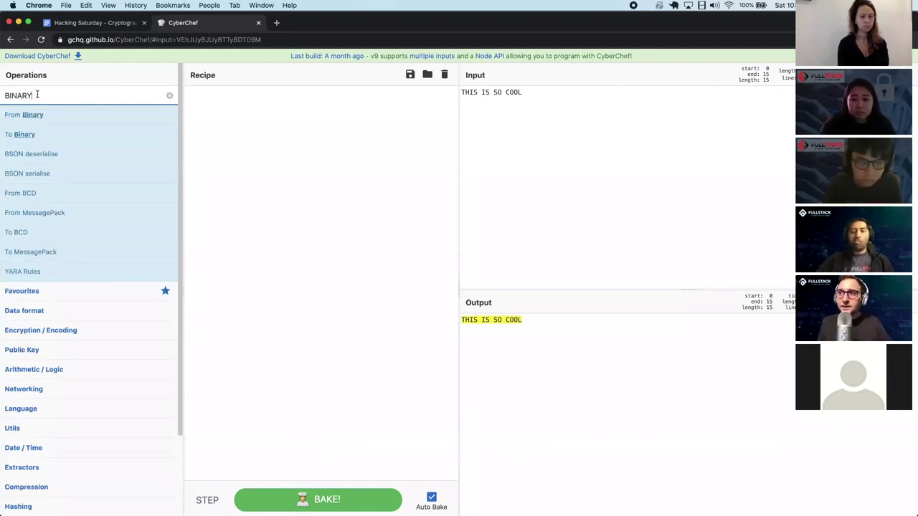
Add To Binary to the recipe to encode THIS IS SO COOL as binary.
{"action": "left_click_drag", "start_coordinate": [37, 94], "coordinate": [5, 94]}
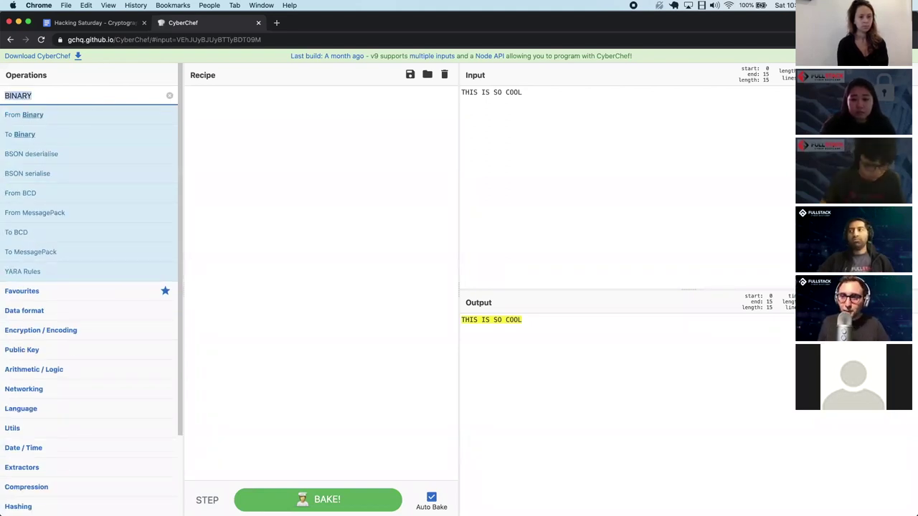
{"action": "left_click_drag", "start_coordinate": [28, 135], "coordinate": [252, 141]}
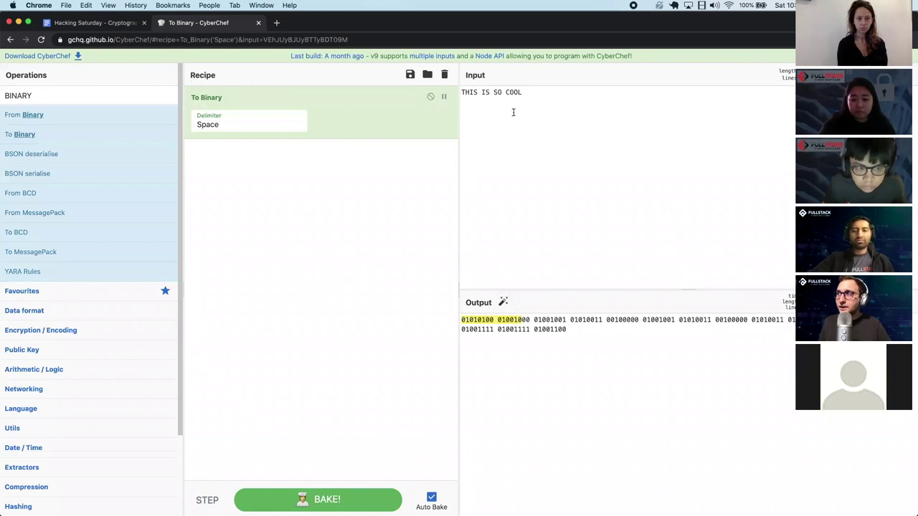
{"action": "left_click_drag", "start_coordinate": [585, 337], "coordinate": [445, 316]}
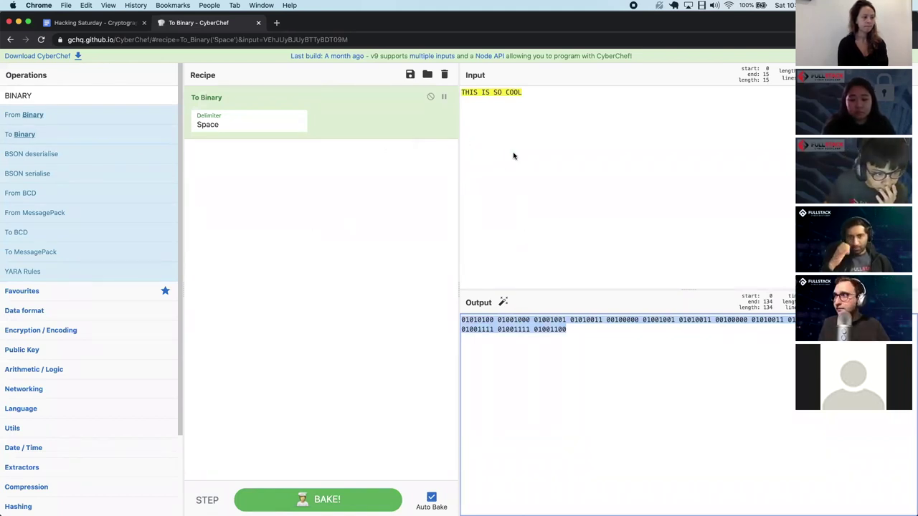
Copy the binary output and paste it over the input text.
{"action": "left_click", "coordinate": [545, 98]}
{"action": "key", "text": "super+a"}
{"action": "left_click", "coordinate": [540, 356]}
{"action": "left_click_drag", "start_coordinate": [539, 356], "coordinate": [442, 304]}
{"action": "key", "text": "super+c"}
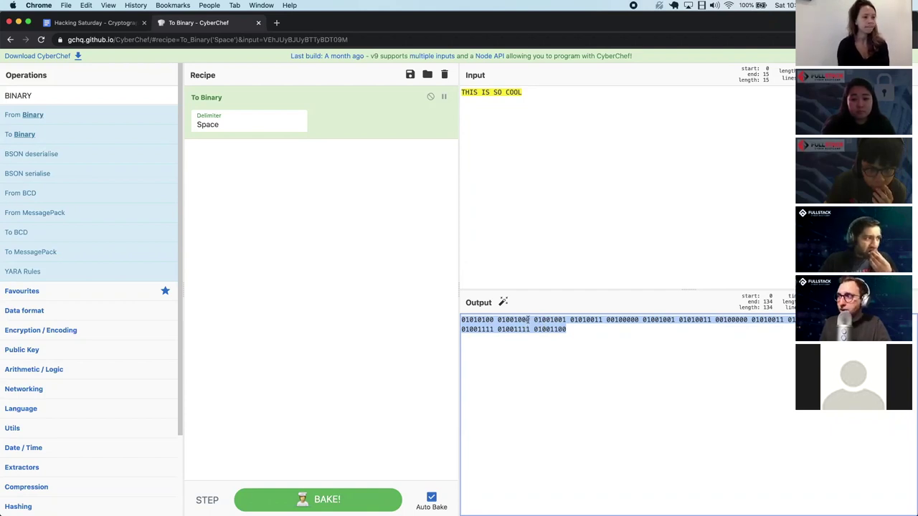
{"action": "left_click", "coordinate": [544, 196]}
{"action": "key", "text": "super+a"}
{"action": "key", "text": "super+v"}
Decode the binary input with From Binary to confirm THIS IS SO COOL, then remove it.
{"action": "left_click", "coordinate": [444, 74]}
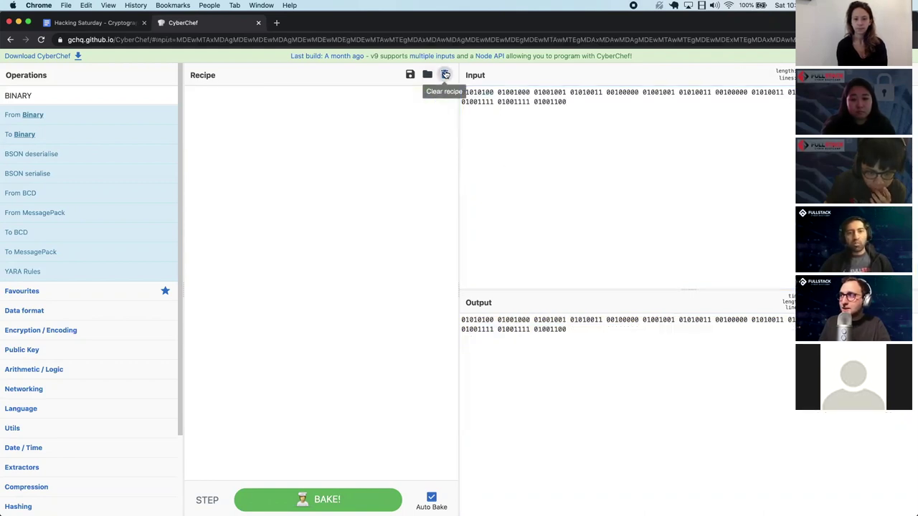
{"action": "left_click_drag", "start_coordinate": [29, 115], "coordinate": [281, 117]}
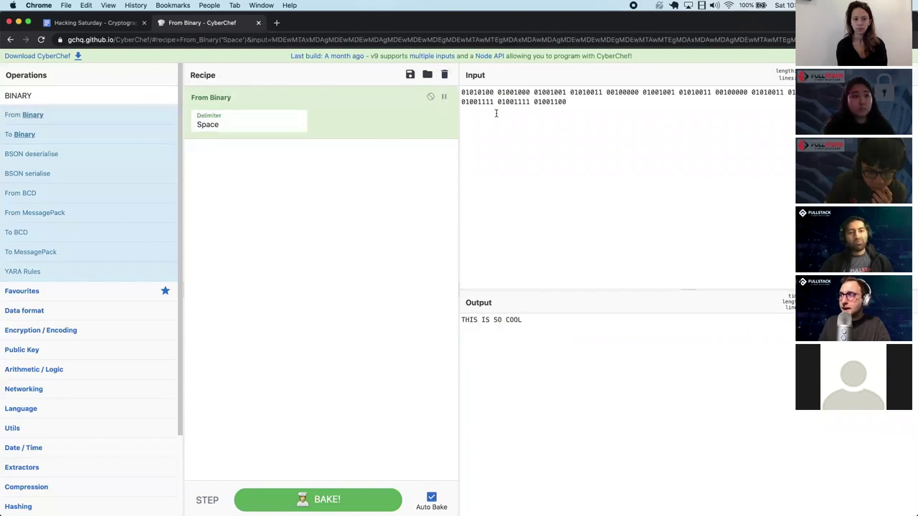
{"action": "left_click_drag", "start_coordinate": [524, 321], "coordinate": [432, 326]}
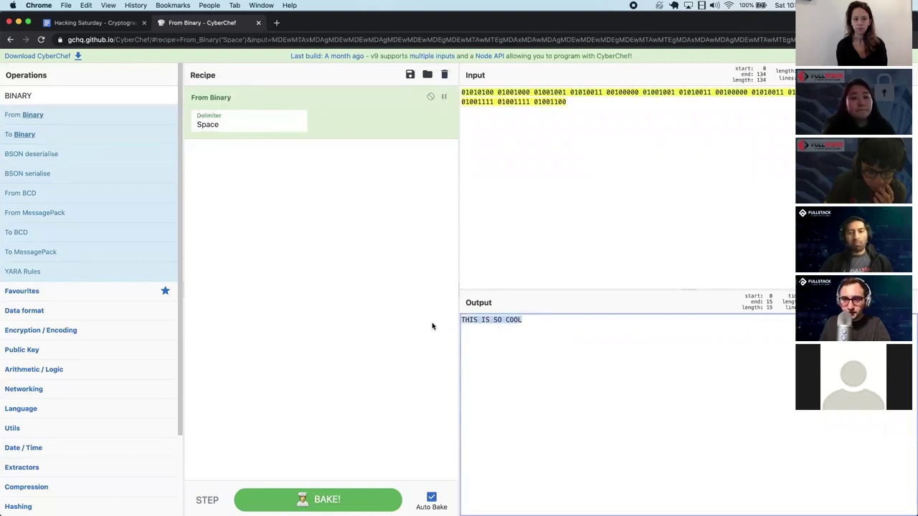
{"action": "left_click", "coordinate": [512, 169]}
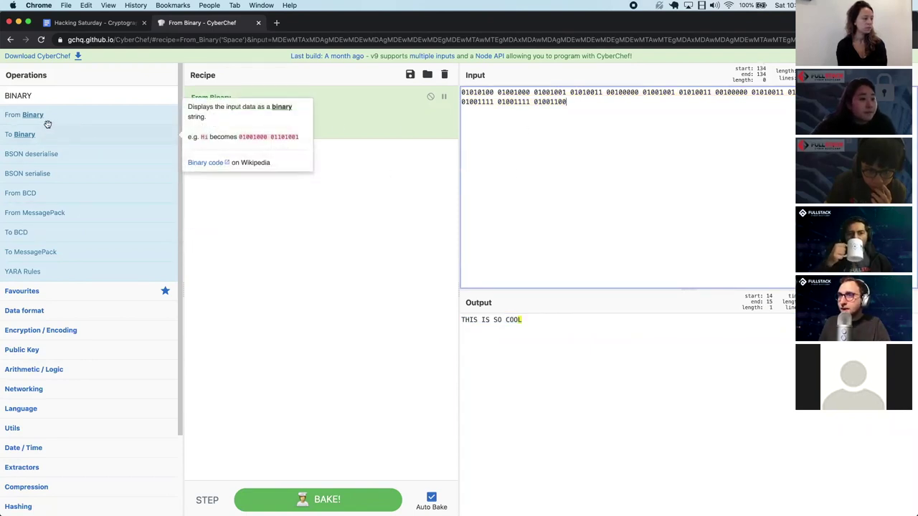
{"action": "left_click", "coordinate": [443, 76]}
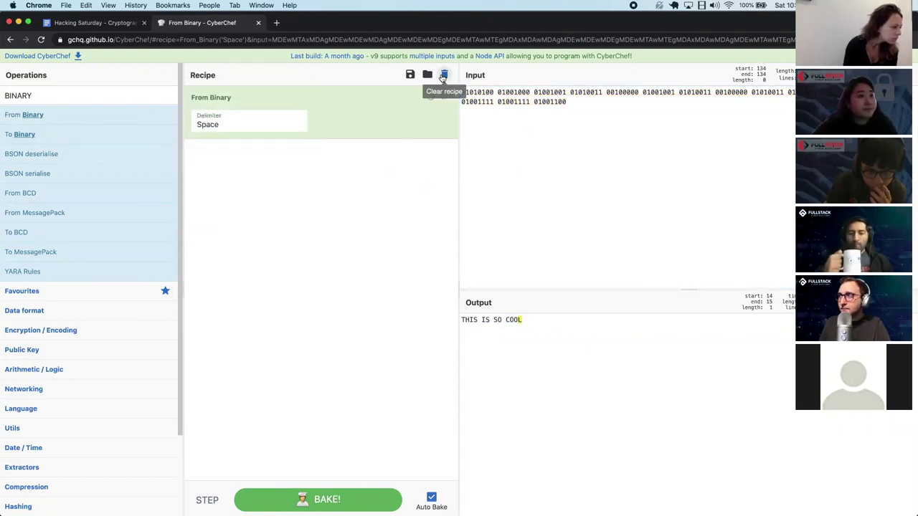
{"action": "key", "text": "super+a"}
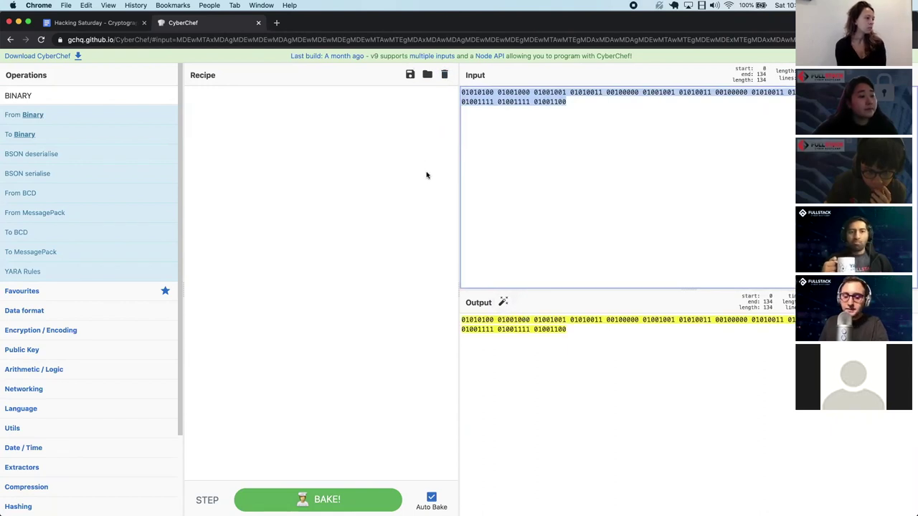
Enter 121 as the input and add From Decimal as the first recipe step.
{"action": "type", "text": "121"}
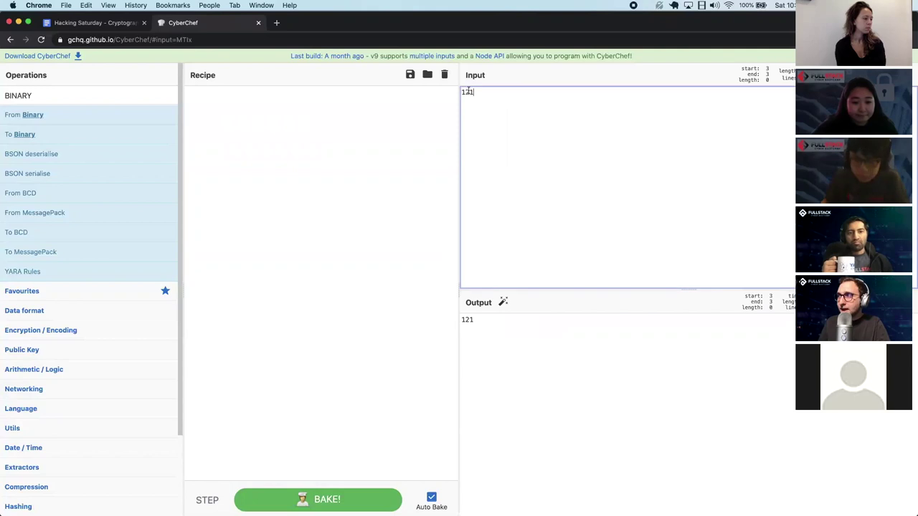
{"action": "key", "text": "super+a"}
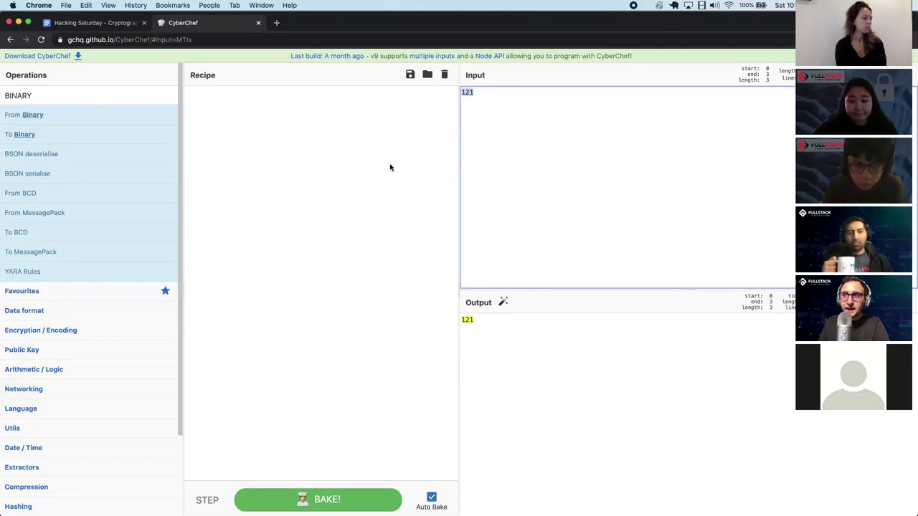
{"action": "left_click", "coordinate": [36, 92]}
{"action": "key", "text": "super+a"}
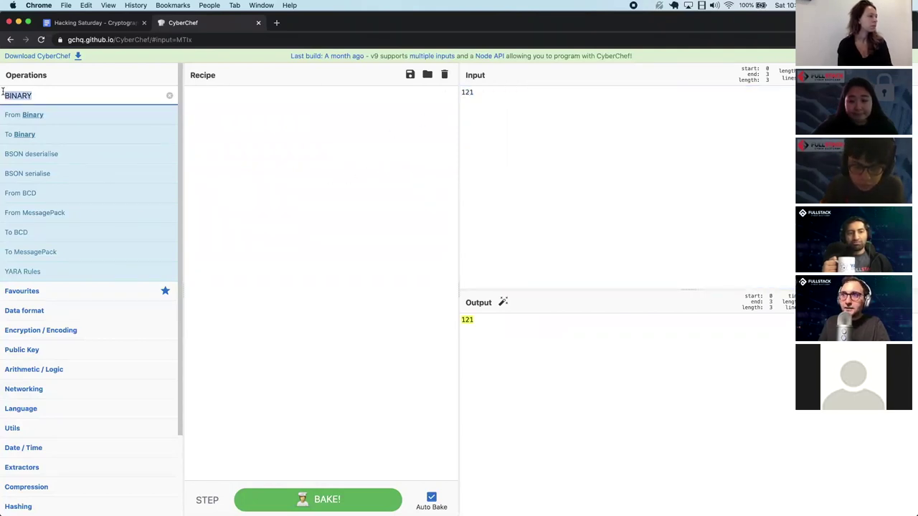
{"action": "type", "text": "FROM DECIM"}
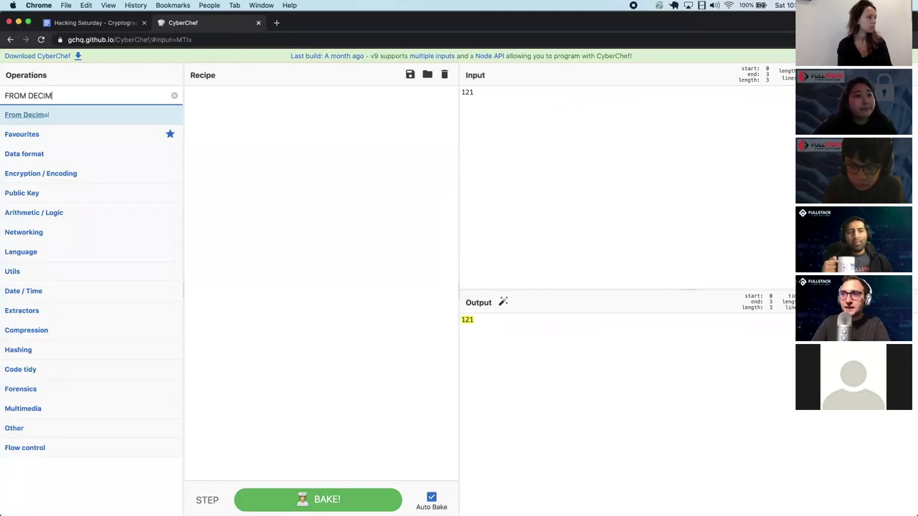
{"action": "left_click_drag", "start_coordinate": [37, 115], "coordinate": [272, 122]}
{"action": "left_click_drag", "start_coordinate": [326, 131], "coordinate": [338, 136]}
Append To Binary so the output reads 01111001, and clear the search box.
{"action": "left_click", "coordinate": [116, 96]}
{"action": "key", "text": "super+a"}
{"action": "type", "text": "TO BI"}
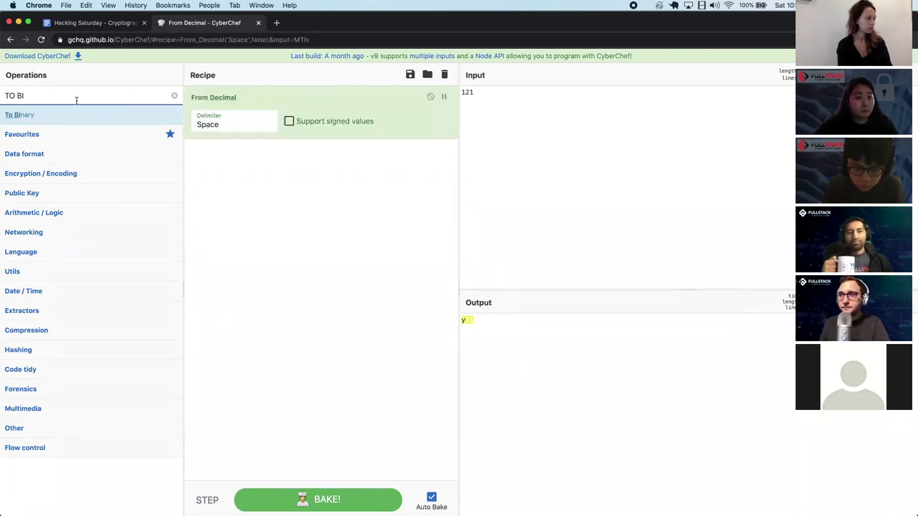
{"action": "left_click_drag", "start_coordinate": [14, 115], "coordinate": [311, 246]}
{"action": "left_click_drag", "start_coordinate": [504, 327], "coordinate": [441, 320]}
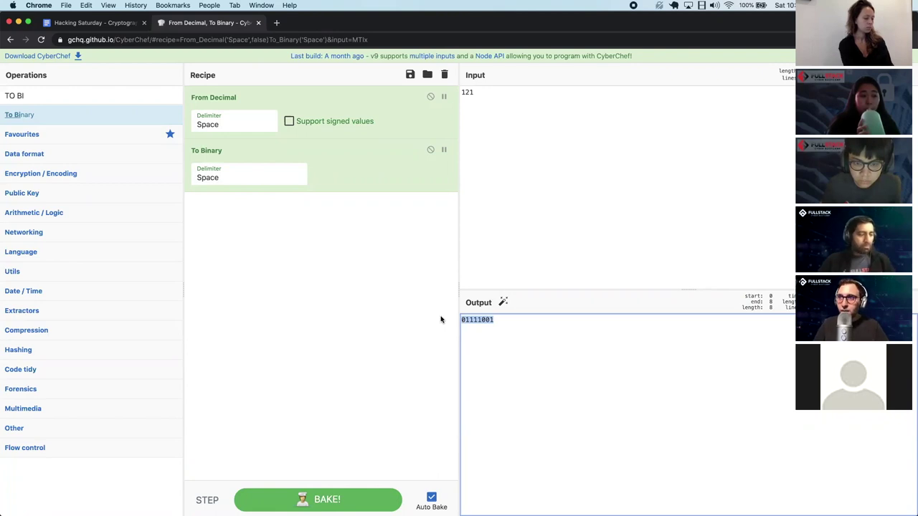
{"action": "triple_click", "coordinate": [50, 96]}
{"action": "key", "text": "BackSpace"}
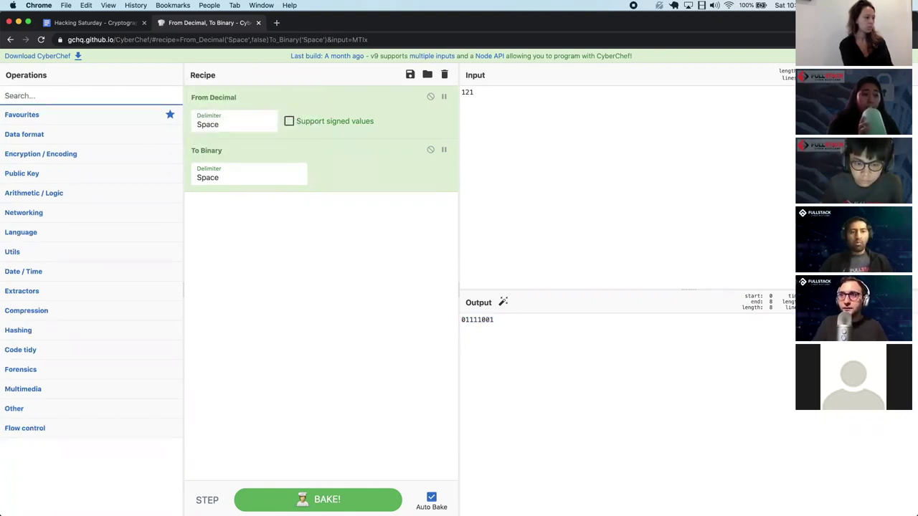
{"action": "left_click", "coordinate": [216, 80]}
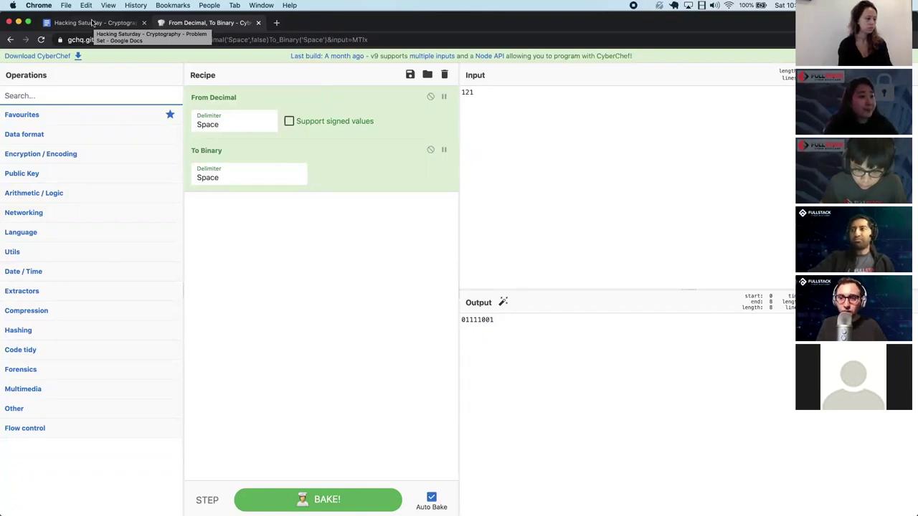
In the problem set, select question 1's four Morse code lines.
{"action": "left_click", "coordinate": [92, 22]}
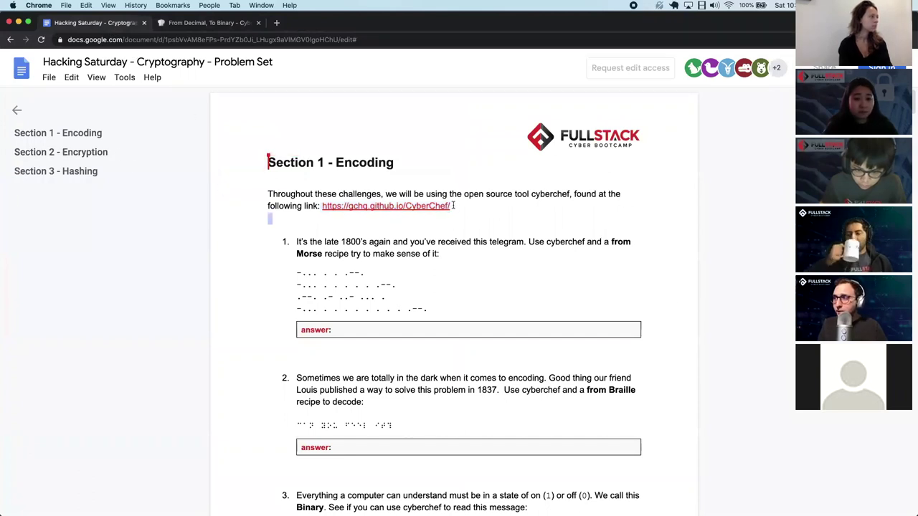
{"action": "left_click", "coordinate": [387, 206]}
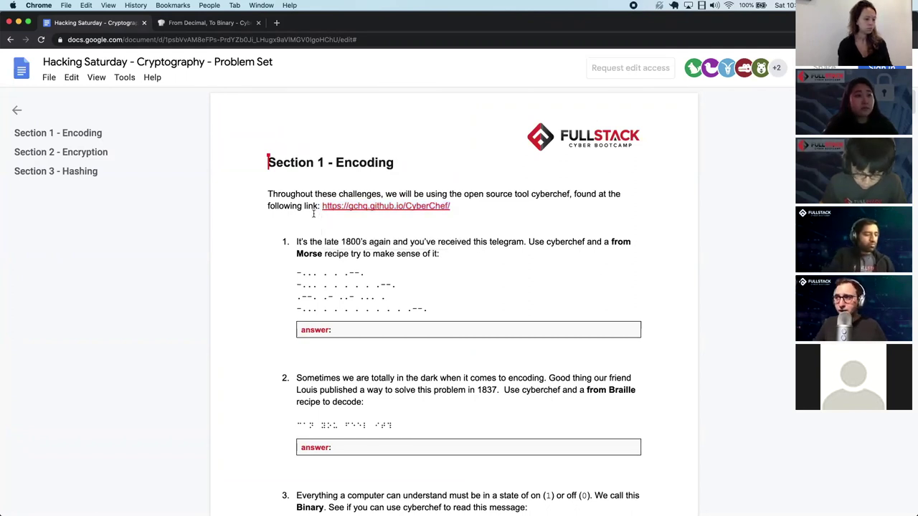
{"action": "left_click_drag", "start_coordinate": [313, 230], "coordinate": [475, 355]}
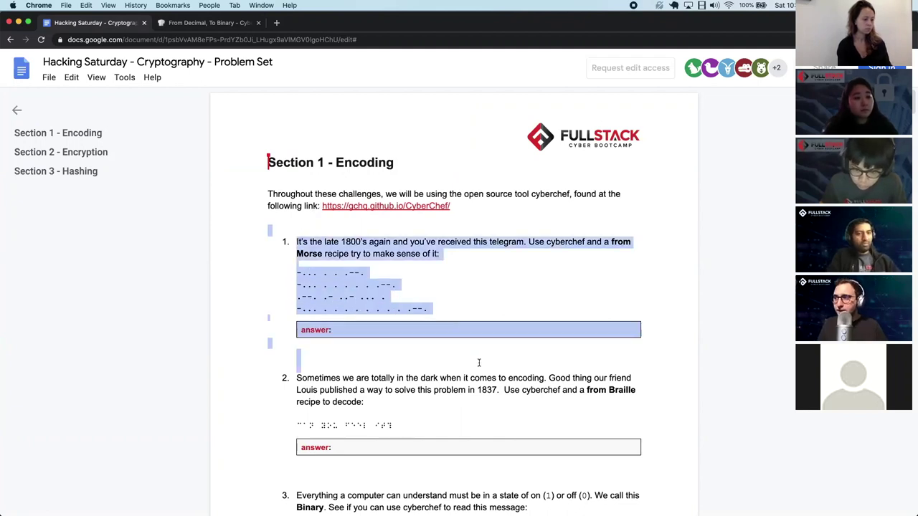
{"action": "left_click", "coordinate": [473, 360]}
{"action": "left_click_drag", "start_coordinate": [280, 273], "coordinate": [436, 309]}
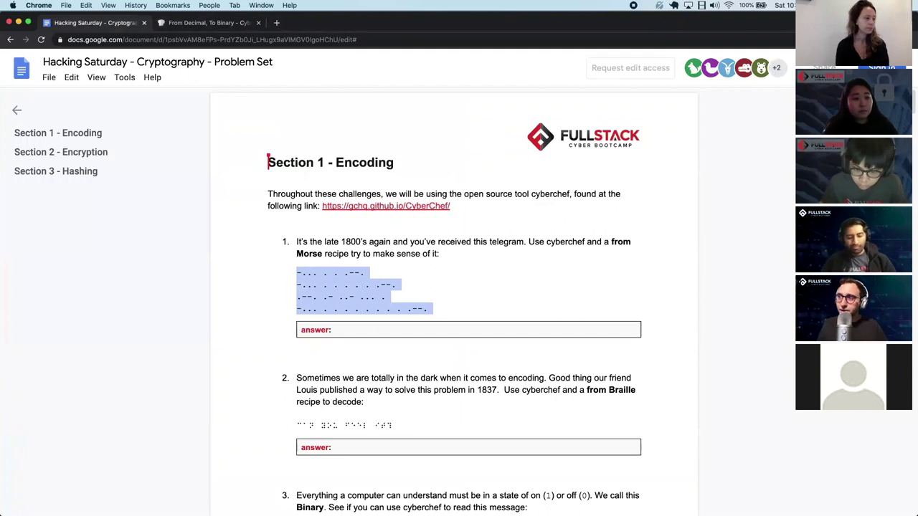
Check CyberChef's 121 input, then scroll the problem set down to questions 1–3.
{"action": "left_click", "coordinate": [244, 24]}
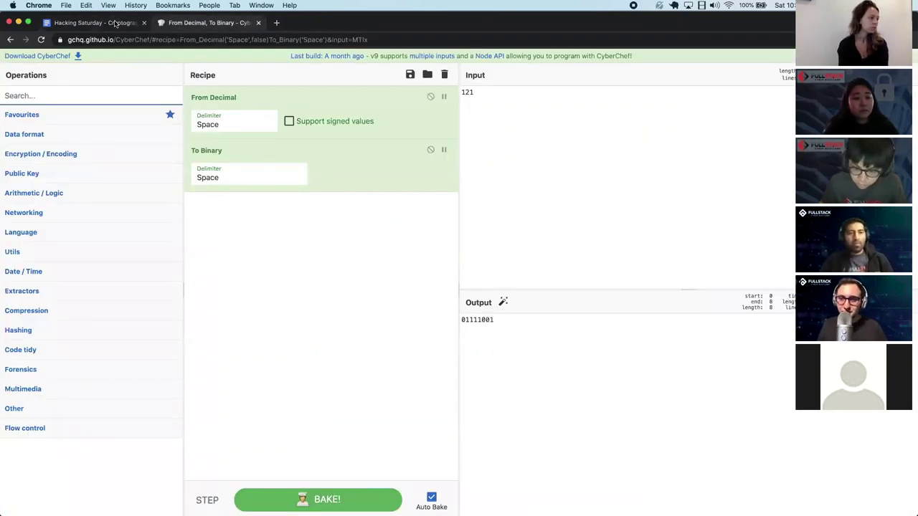
{"action": "left_click", "coordinate": [462, 101]}
{"action": "key", "text": "super+a"}
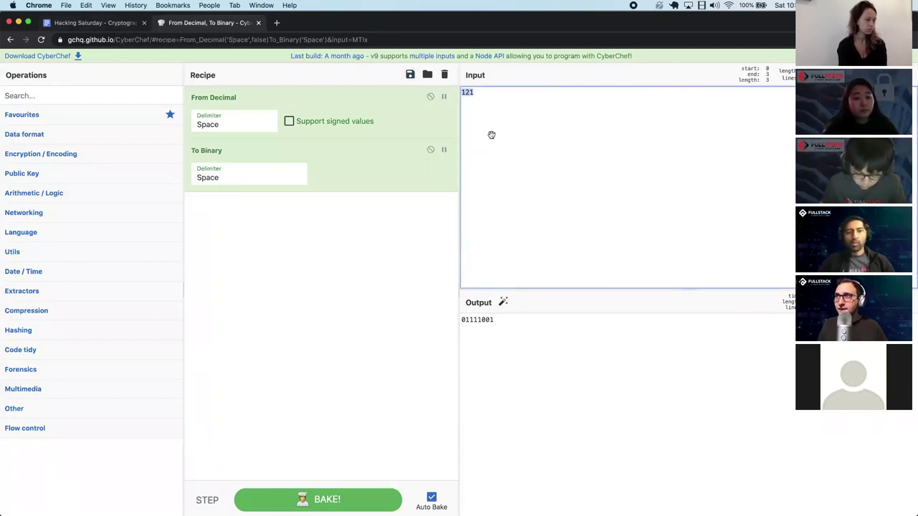
{"action": "left_click", "coordinate": [132, 28]}
{"action": "scroll", "coordinate": [397, 319], "scroll_direction": "down", "scroll_amount": 3}
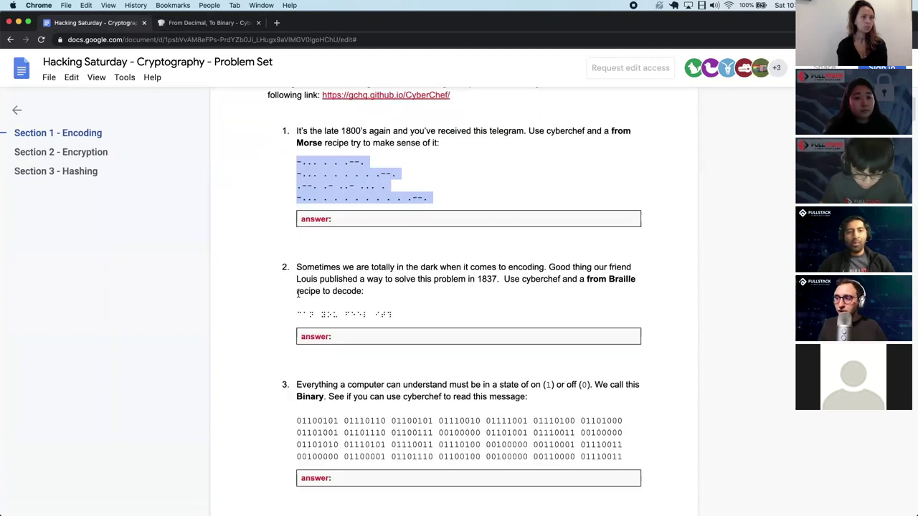
{"action": "scroll", "coordinate": [387, 314], "scroll_direction": "down", "scroll_amount": 2}
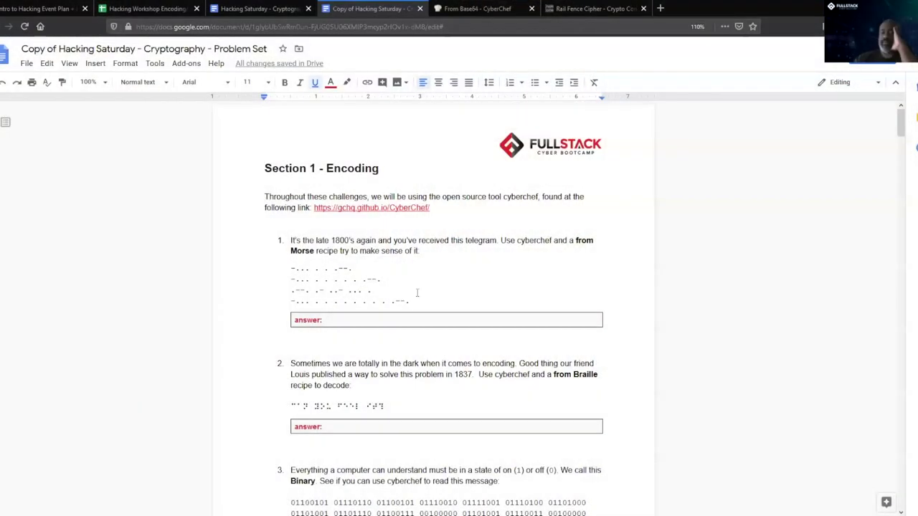
Paste question 1's four Morse code lines into the CyberChef input.
{"action": "left_click", "coordinate": [417, 293]}
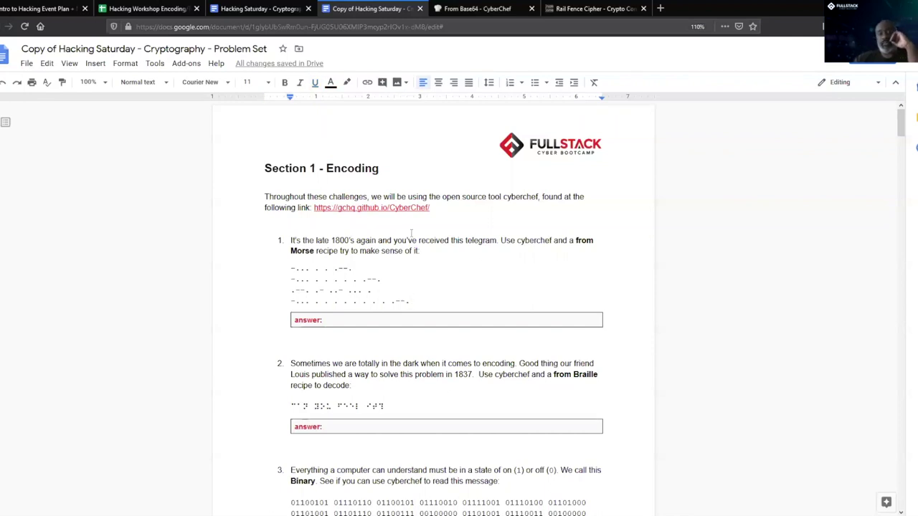
{"action": "left_click", "coordinate": [374, 208]}
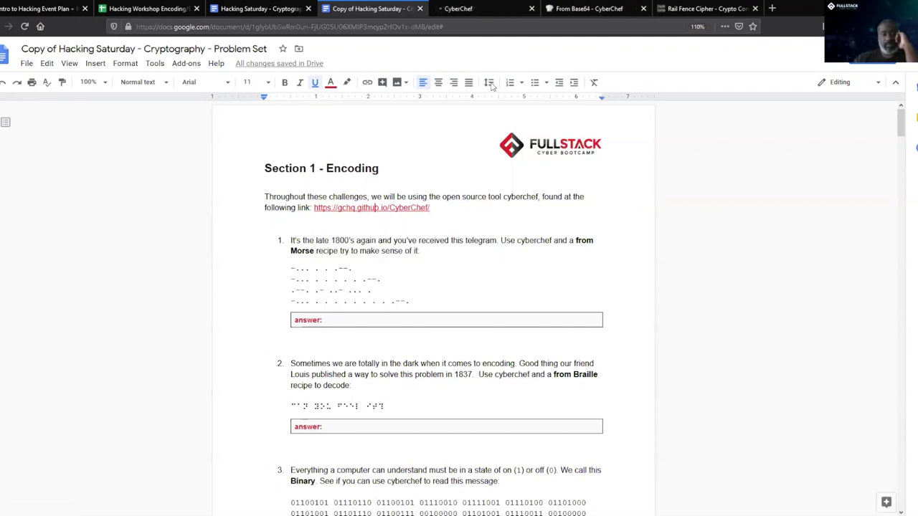
{"action": "left_click", "coordinate": [472, 8]}
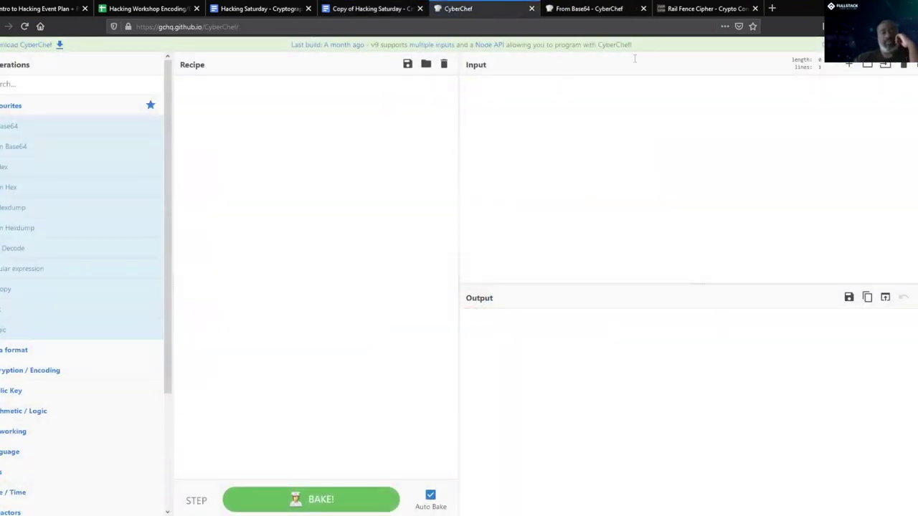
{"action": "left_click", "coordinate": [365, 10]}
{"action": "left_click_drag", "start_coordinate": [412, 302], "coordinate": [289, 270]}
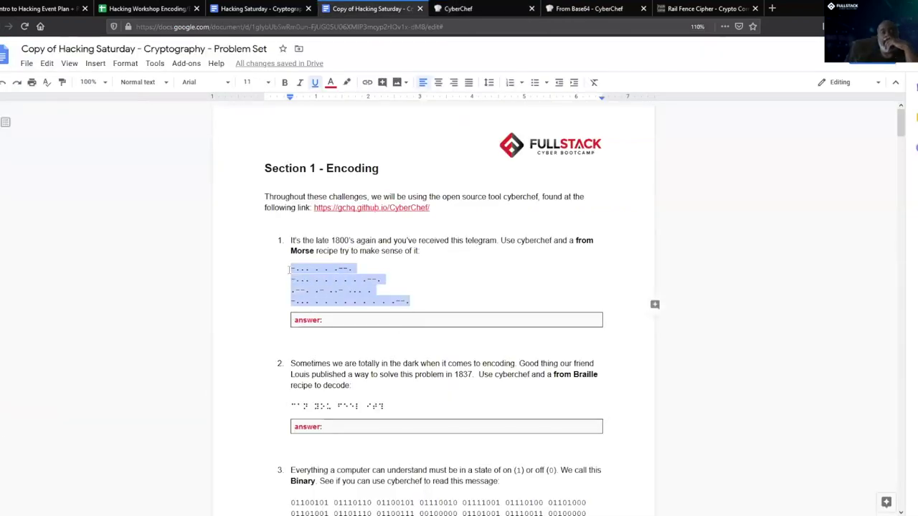
{"action": "left_click", "coordinate": [467, 9]}
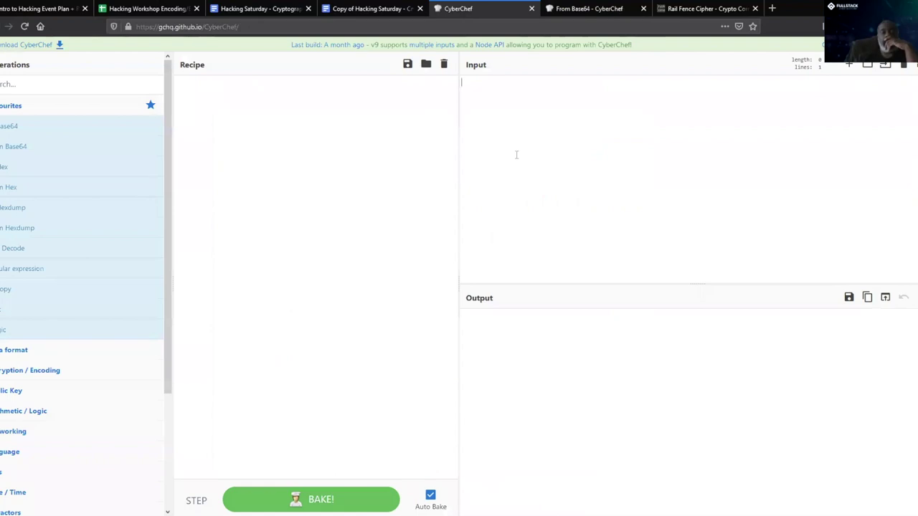
{"action": "key", "text": "ctrl+v"}
Decode with From Morse Code and paste BEEP BEEEEEEP PAUSE BEEEEEEEEP into question 1's answer.
{"action": "left_click", "coordinate": [128, 85]}
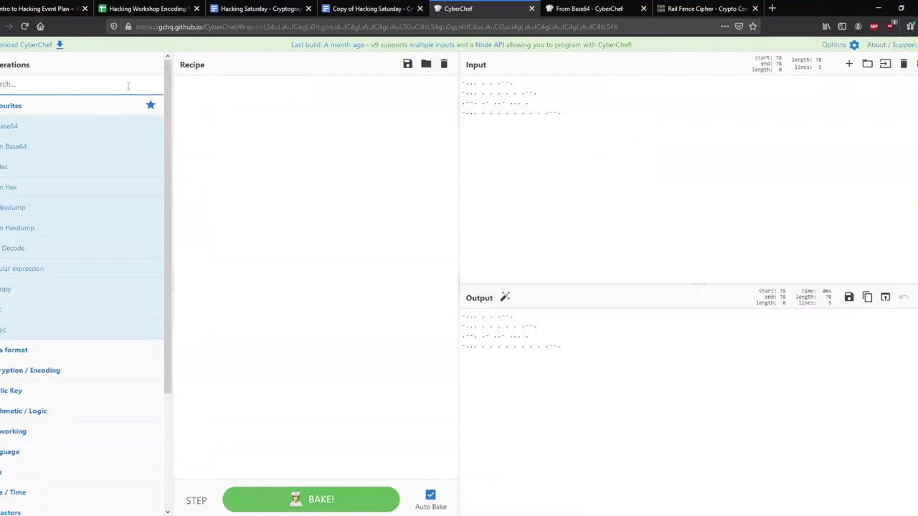
{"action": "type", "text": "mor"}
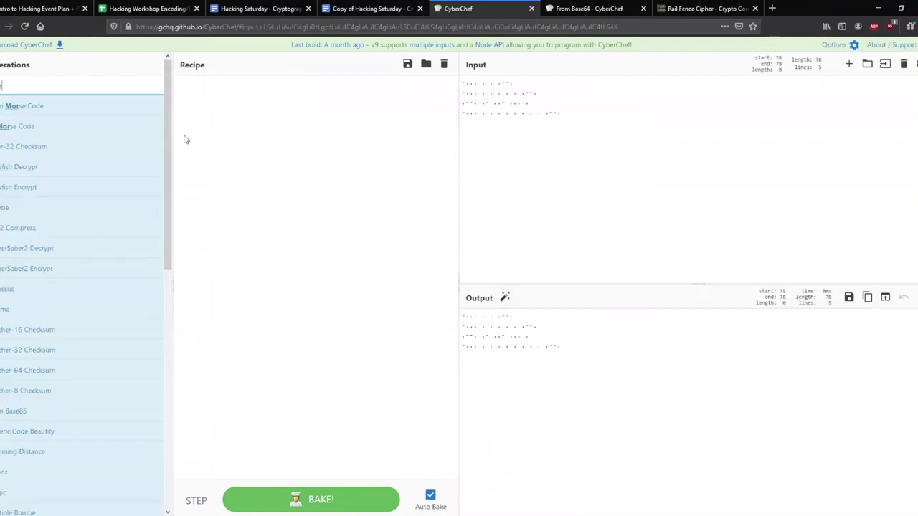
{"action": "left_click_drag", "start_coordinate": [58, 107], "coordinate": [407, 243]}
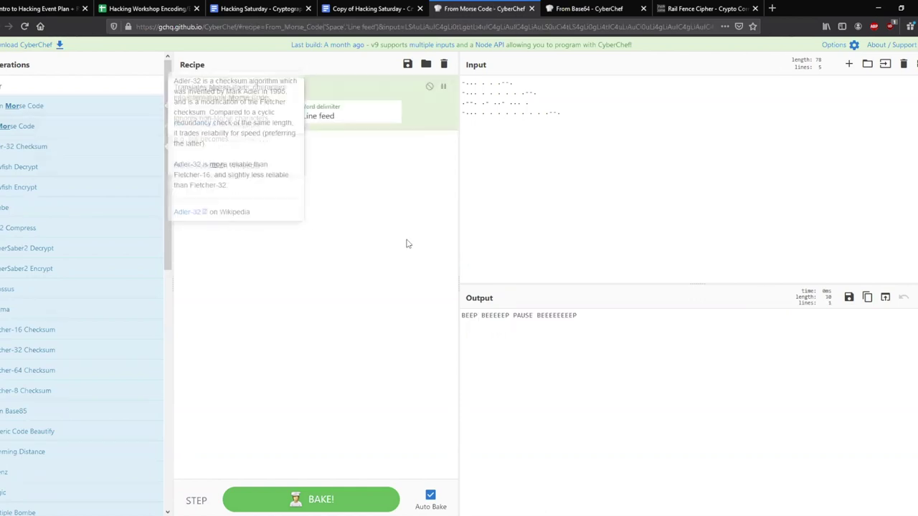
{"action": "left_click_drag", "start_coordinate": [582, 318], "coordinate": [461, 316]}
{"action": "key", "text": "ctrl+c"}
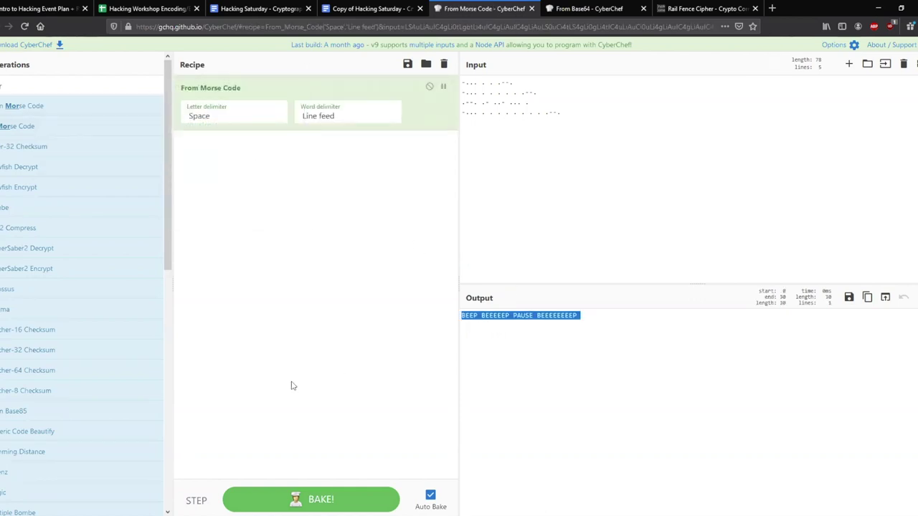
{"action": "left_click", "coordinate": [366, 9]}
{"action": "left_click", "coordinate": [347, 321]}
{"action": "key", "text": "ctrl+v"}
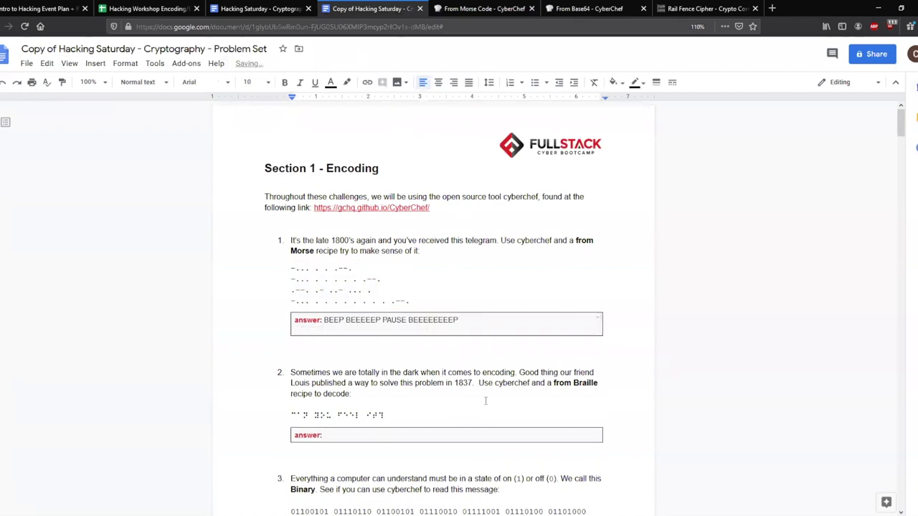
Clear CyberChef's operation search, select the Morse input, then return to the problem set.
{"action": "scroll", "coordinate": [474, 406], "scroll_direction": "down", "scroll_amount": 4}
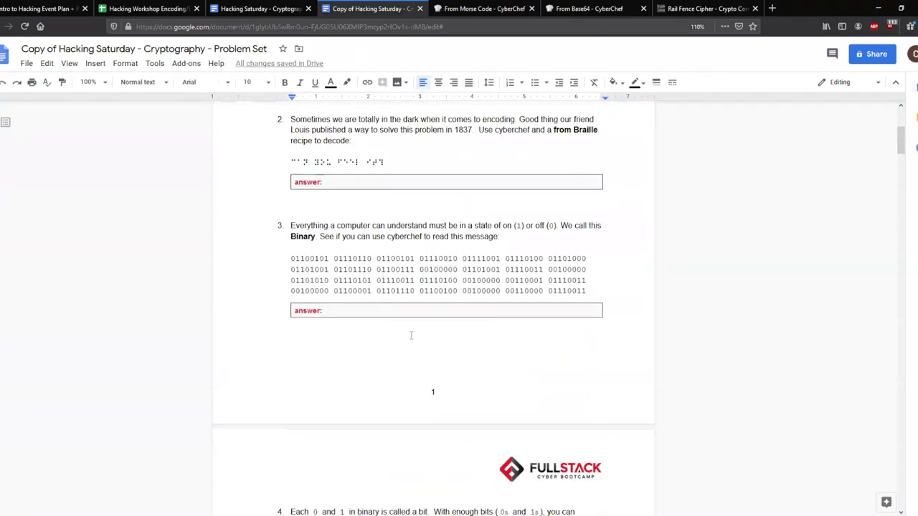
{"action": "scroll", "coordinate": [411, 335], "scroll_direction": "up", "scroll_amount": 2}
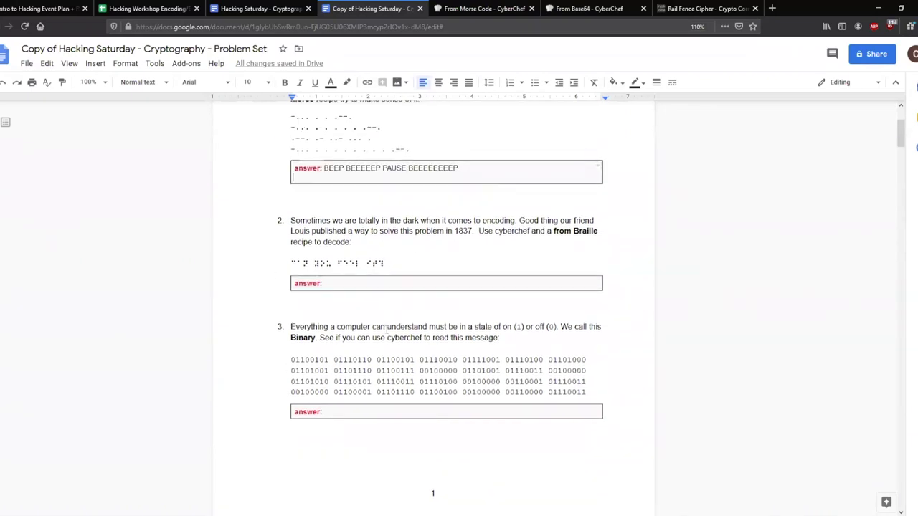
{"action": "left_click", "coordinate": [451, 8]}
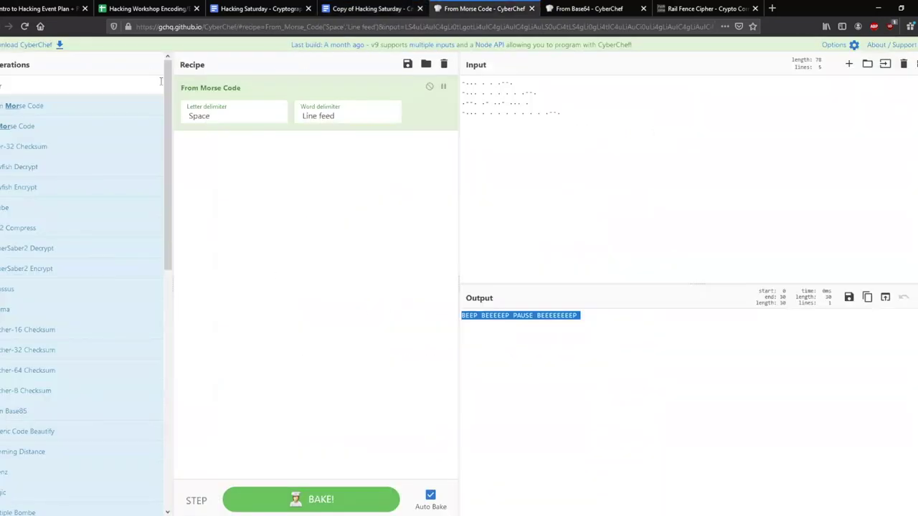
{"action": "left_click", "coordinate": [31, 87]}
{"action": "key", "text": "ctrl+a"}
{"action": "key", "text": "BackSpace"}
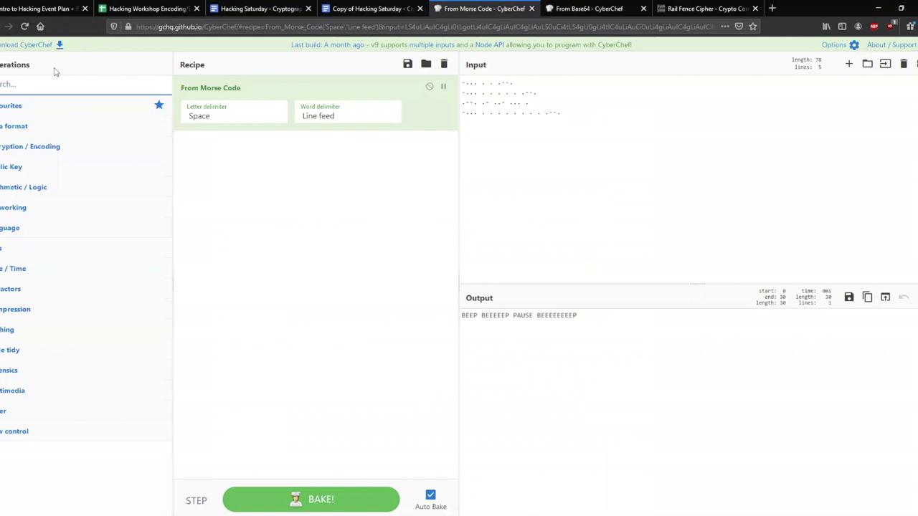
{"action": "type", "text": "mors"}
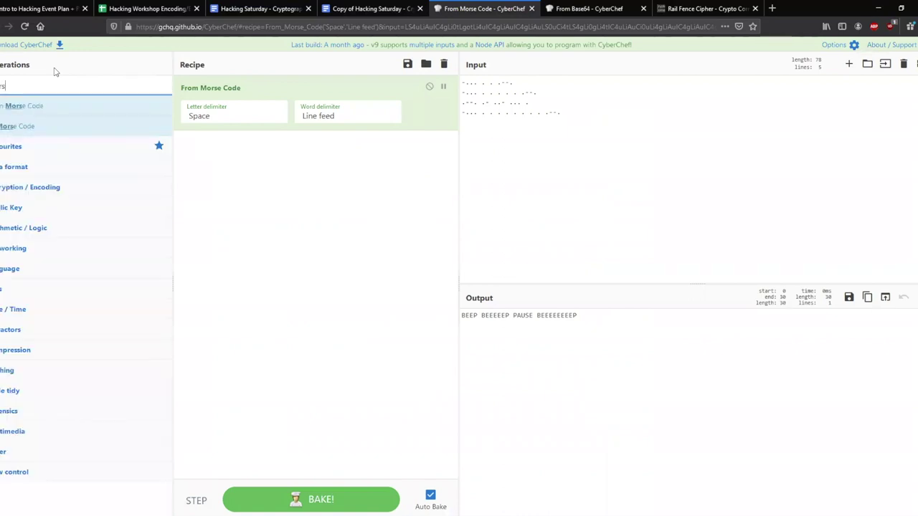
{"action": "key", "text": "BackSpace"}
{"action": "key", "text": "BackSpace"}
{"action": "key", "text": "BackSpace"}
{"action": "key", "text": "BackSpace"}
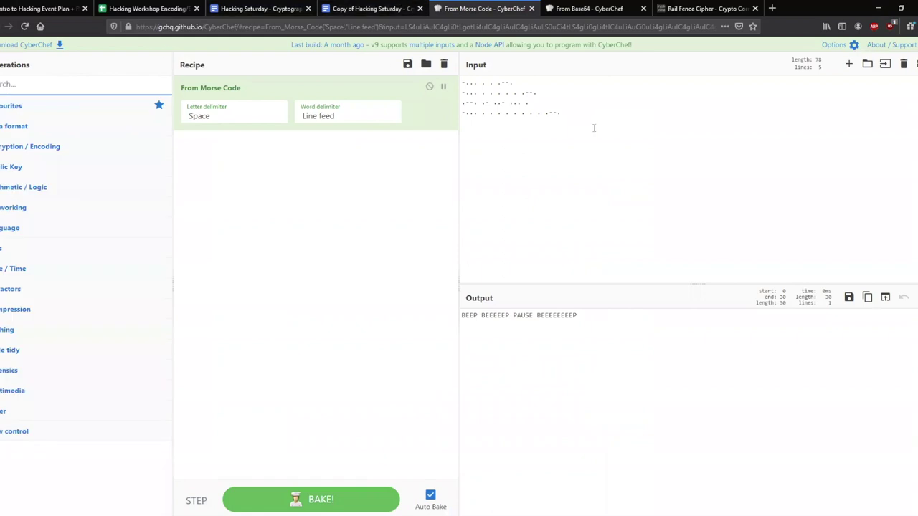
{"action": "left_click", "coordinate": [532, 121]}
{"action": "key", "text": "ctrl+a"}
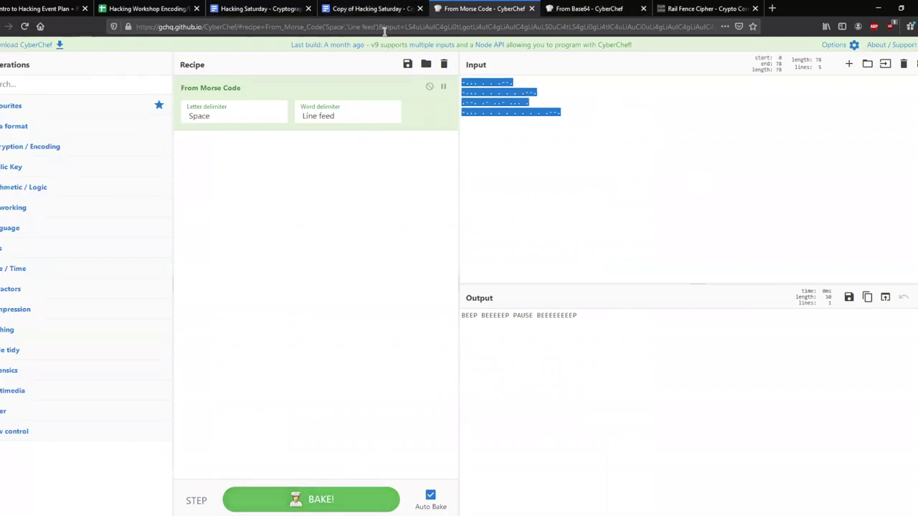
{"action": "left_click", "coordinate": [370, 9]}
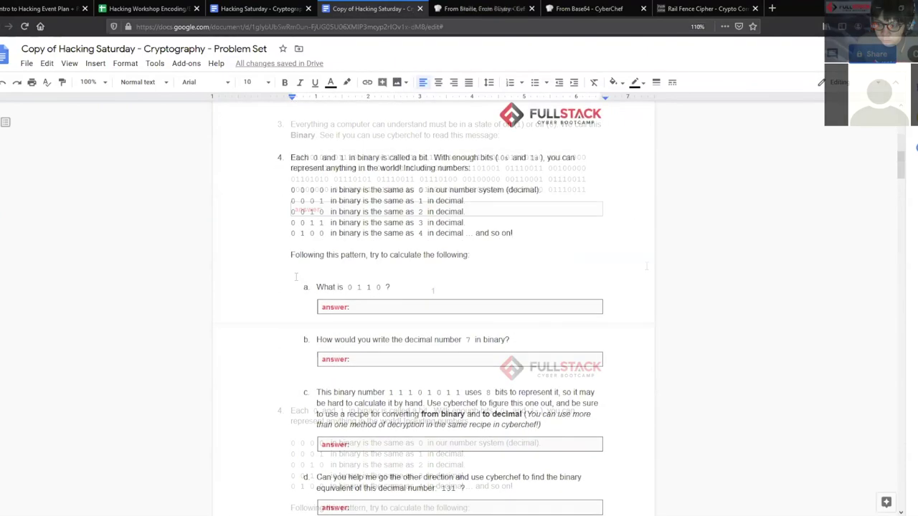
Read 0 1 1 0 off the binary table and answer question 4a with 6.
{"action": "left_click", "coordinate": [425, 311]}
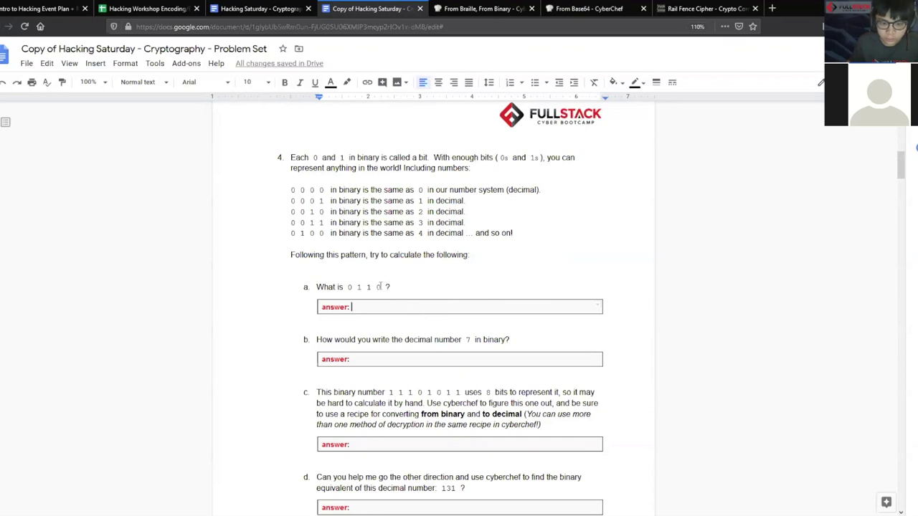
{"action": "double_click", "coordinate": [311, 212]}
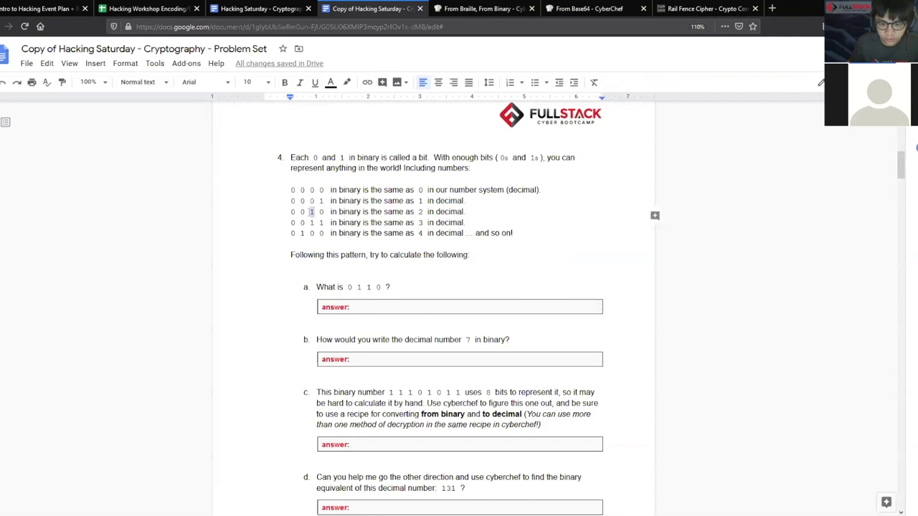
{"action": "double_click", "coordinate": [421, 212]}
{"action": "double_click", "coordinate": [302, 233]}
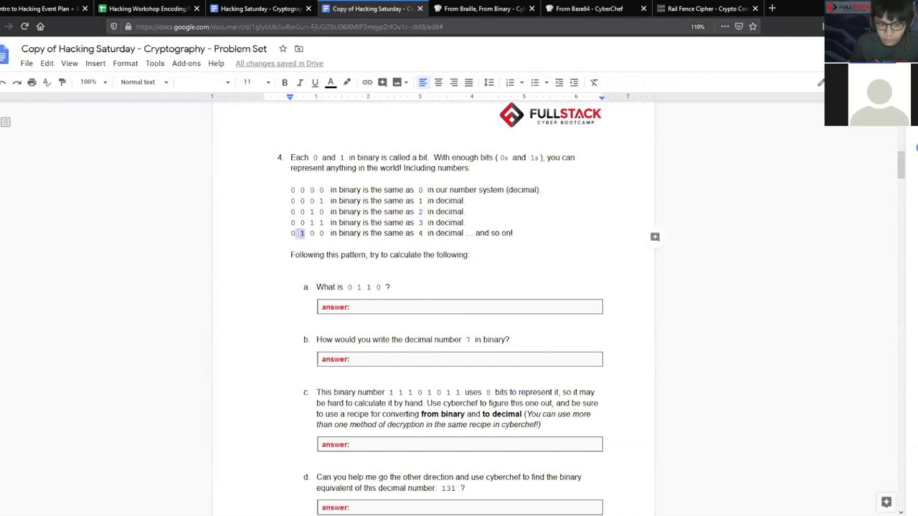
{"action": "double_click", "coordinate": [368, 286]}
{"action": "left_click", "coordinate": [369, 306]}
{"action": "type", "text": "6"}
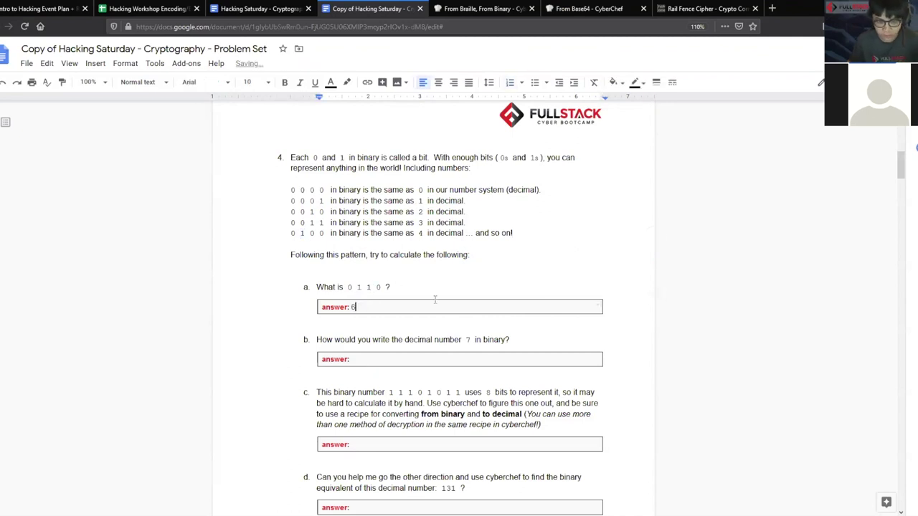
{"action": "left_click", "coordinate": [436, 334]}
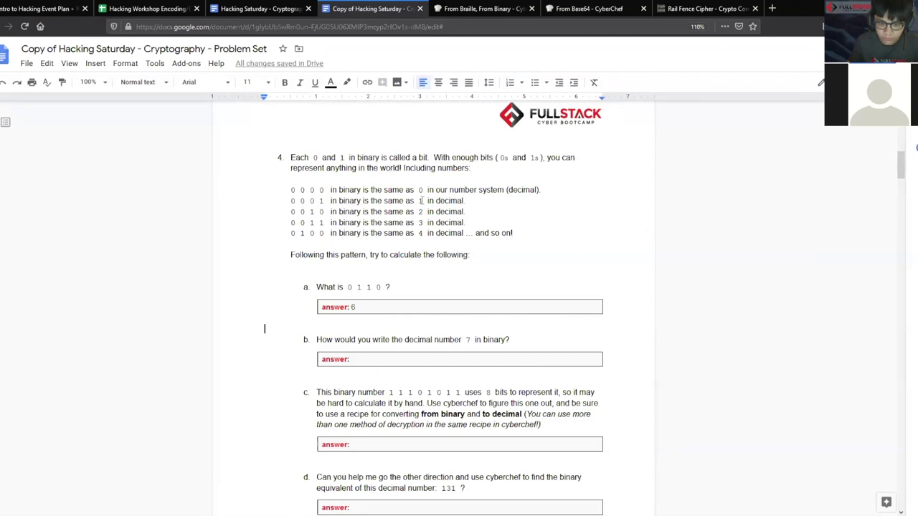
Check the 1, 2 and 4 rows and answer question 4b with 0 1 1 1.
{"action": "double_click", "coordinate": [320, 201]}
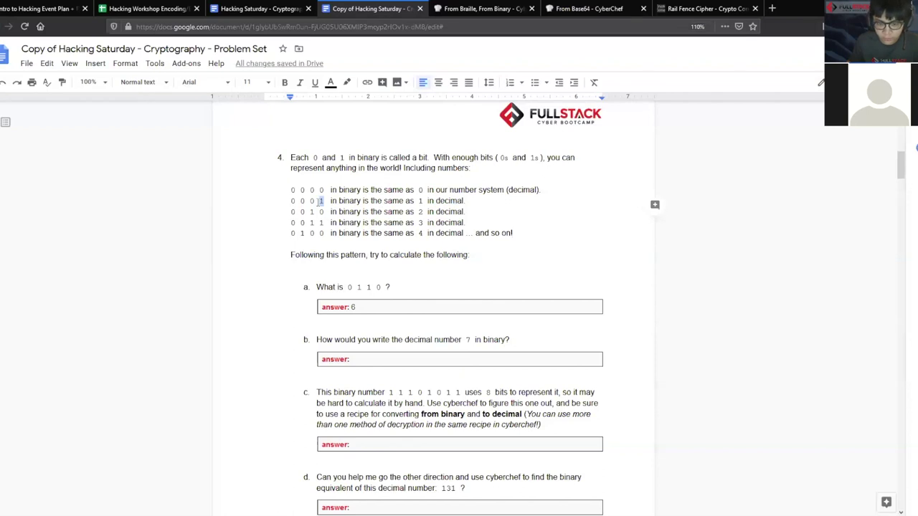
{"action": "double_click", "coordinate": [311, 212]}
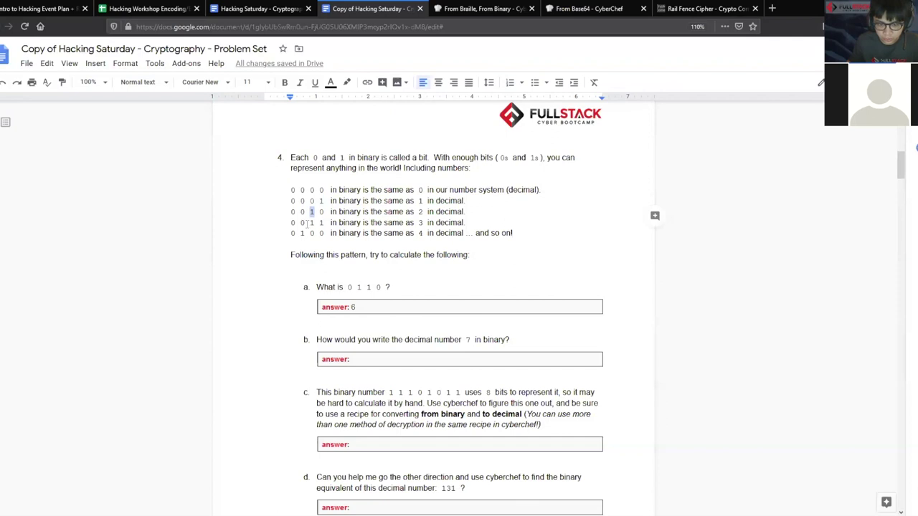
{"action": "left_click", "coordinate": [300, 233]}
{"action": "double_click", "coordinate": [301, 233]}
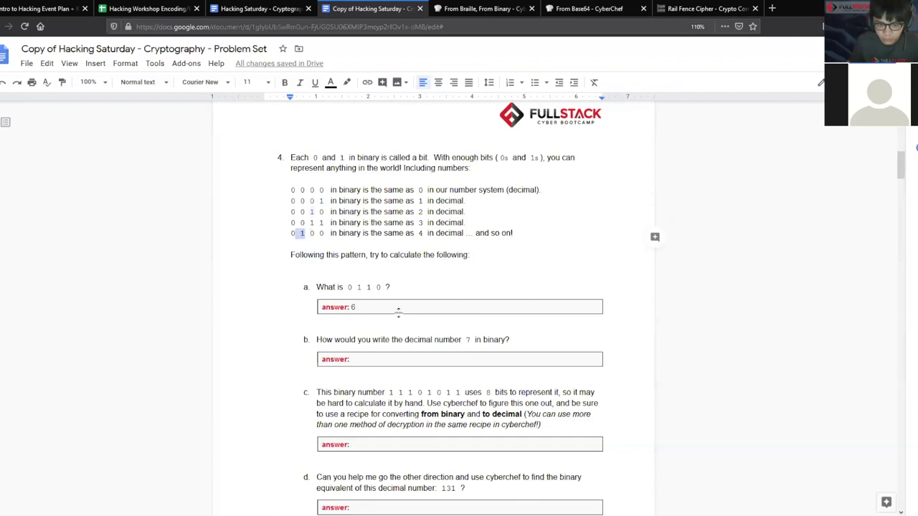
{"action": "left_click", "coordinate": [376, 356]}
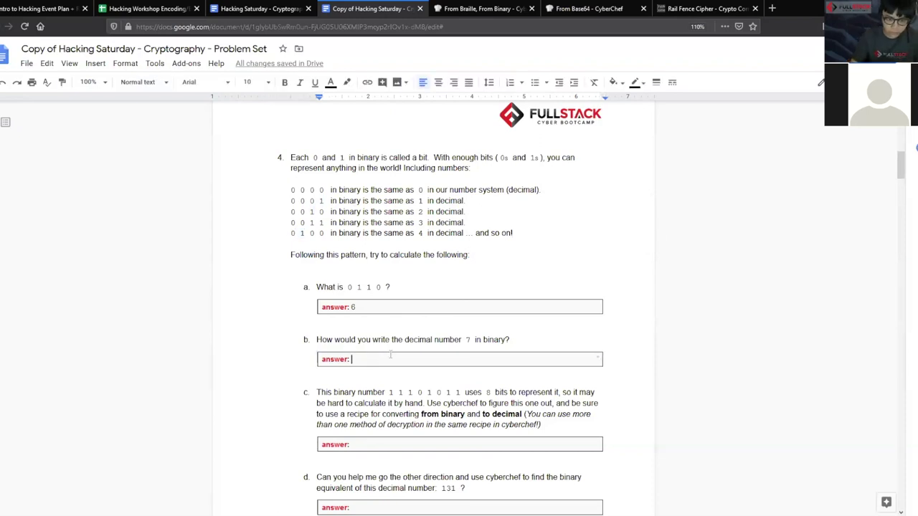
{"action": "type", "text": "0 1 1 1"}
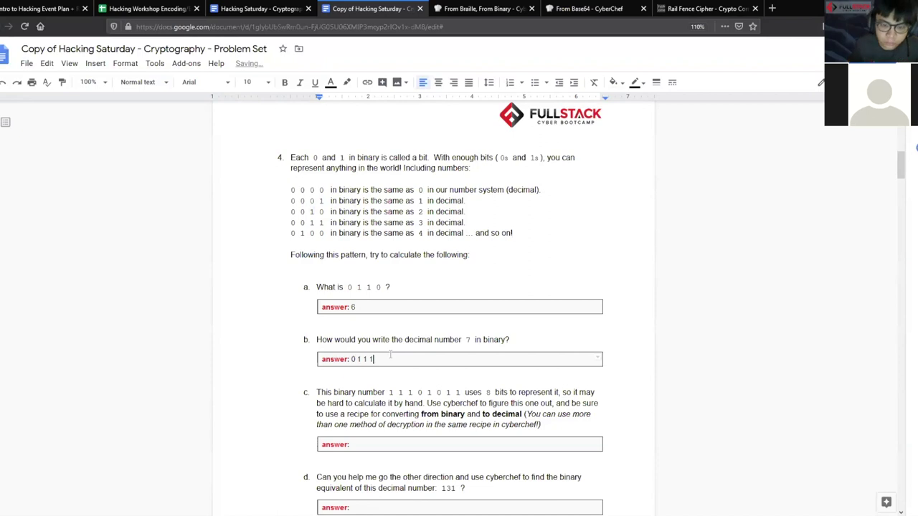
{"action": "left_click", "coordinate": [222, 335]}
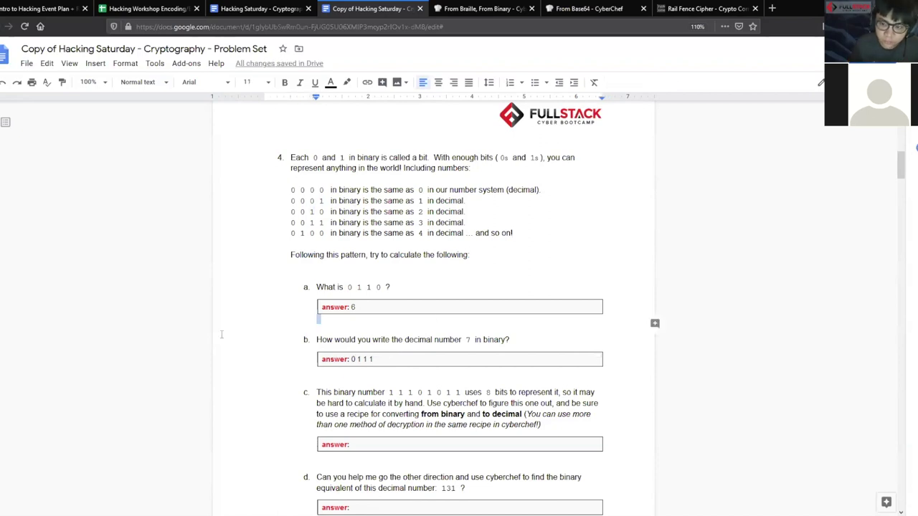
{"action": "scroll", "coordinate": [222, 334], "scroll_direction": "down", "scroll_amount": 3}
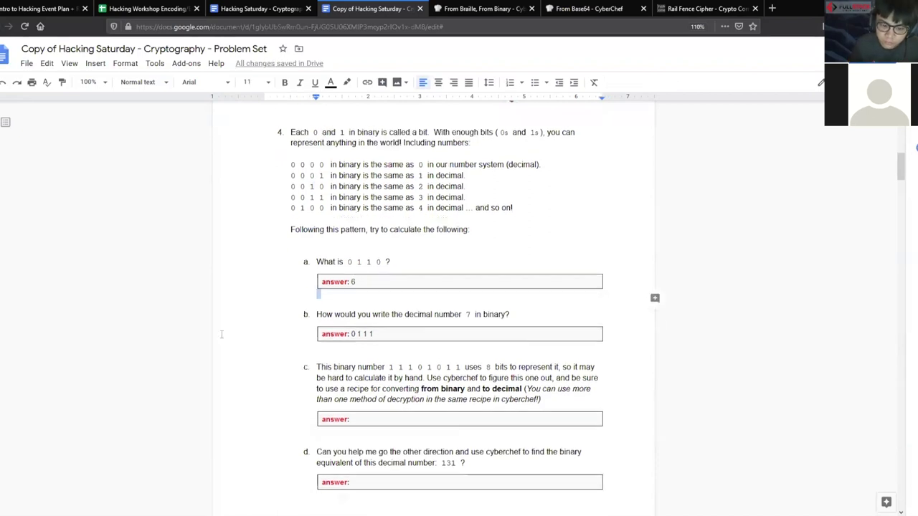
{"action": "scroll", "coordinate": [222, 334], "scroll_direction": "up", "scroll_amount": 2}
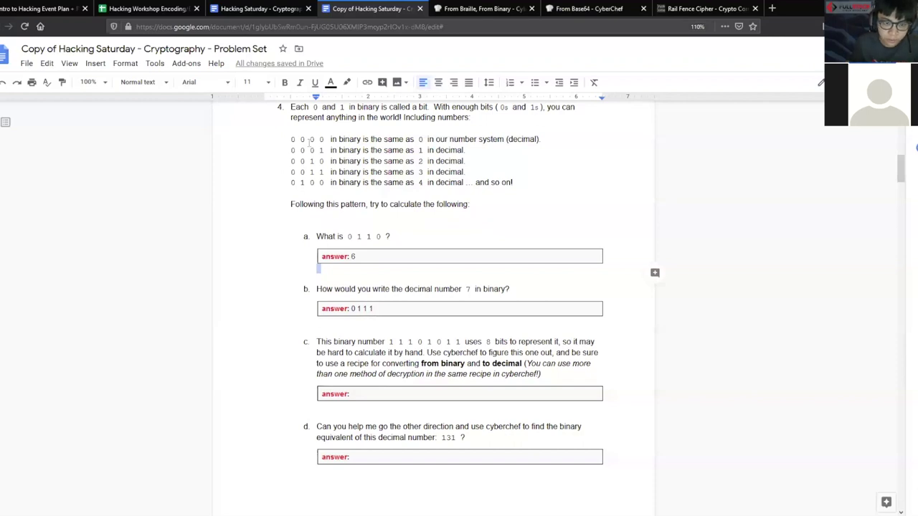
{"action": "left_click_drag", "start_coordinate": [324, 140], "coordinate": [295, 151]}
{"action": "left_click", "coordinate": [473, 205]}
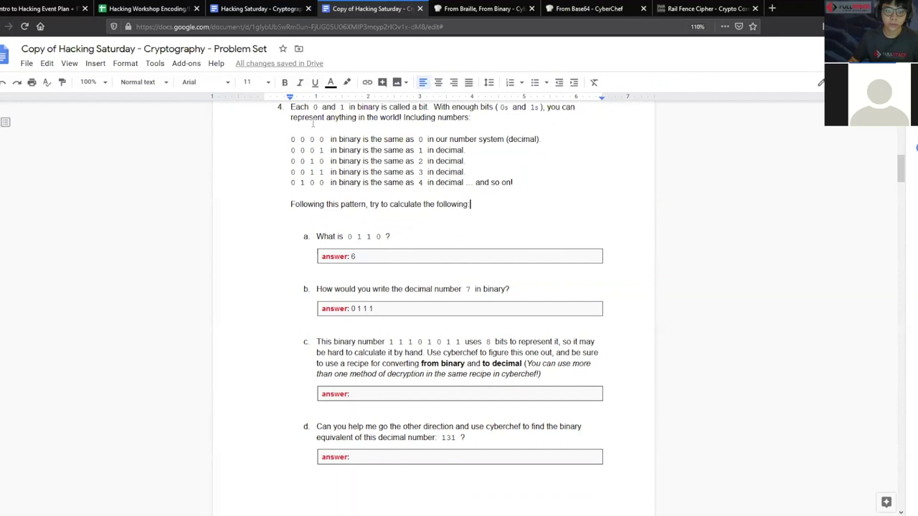
{"action": "scroll", "coordinate": [330, 162], "scroll_direction": "up", "scroll_amount": 1}
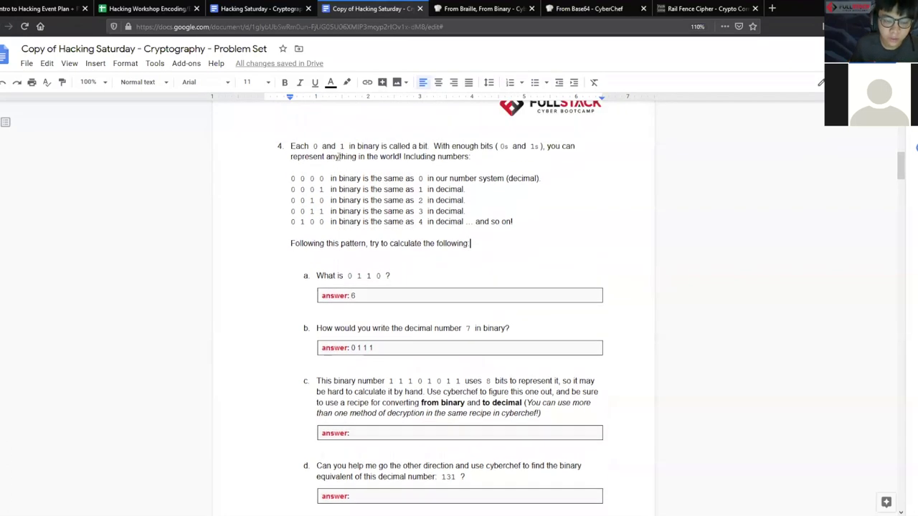
{"action": "left_click", "coordinate": [320, 202]}
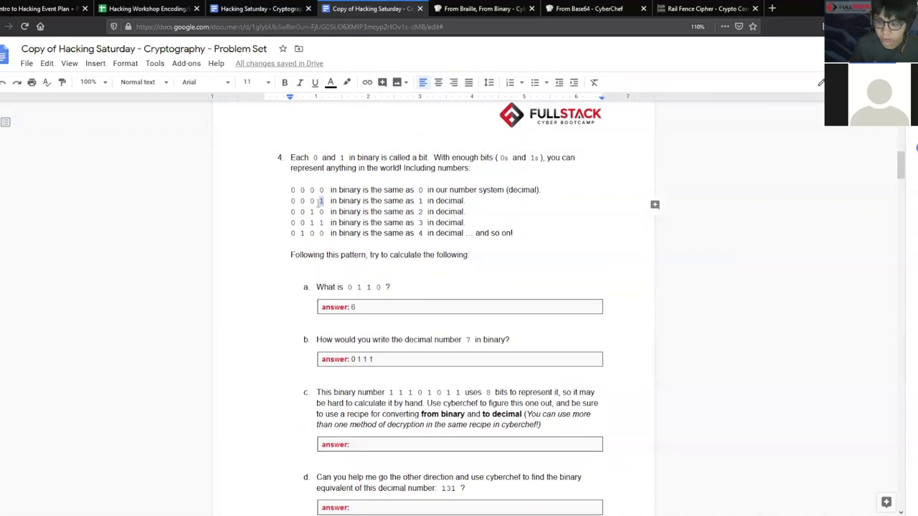
{"action": "key", "text": "Down"}
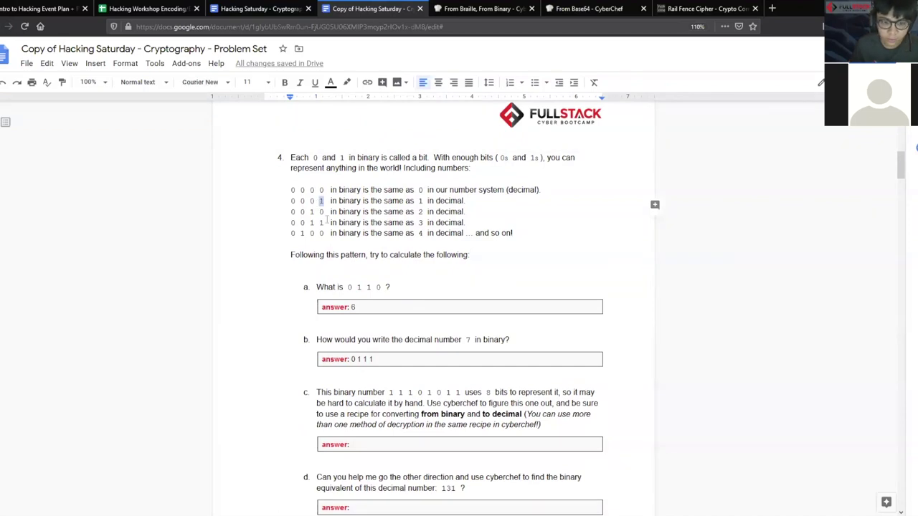
{"action": "double_click", "coordinate": [320, 202]}
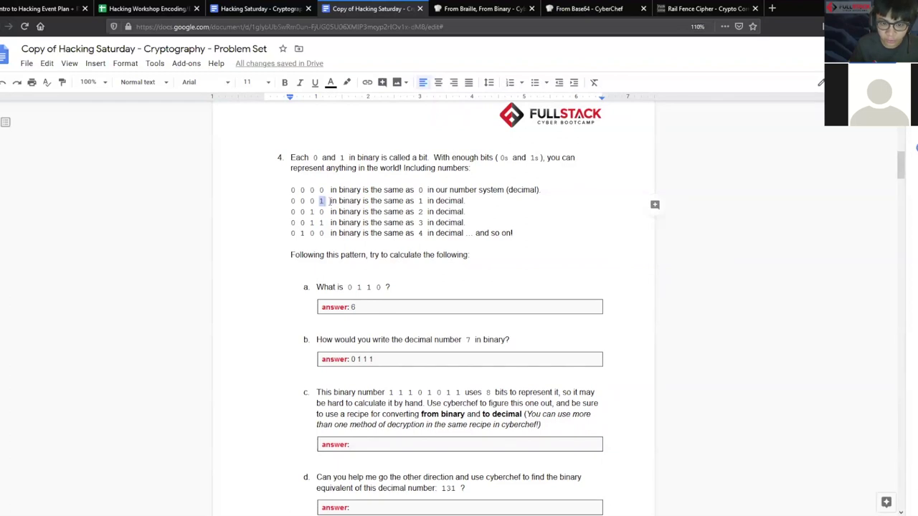
{"action": "double_click", "coordinate": [420, 200]}
{"action": "double_click", "coordinate": [311, 212]}
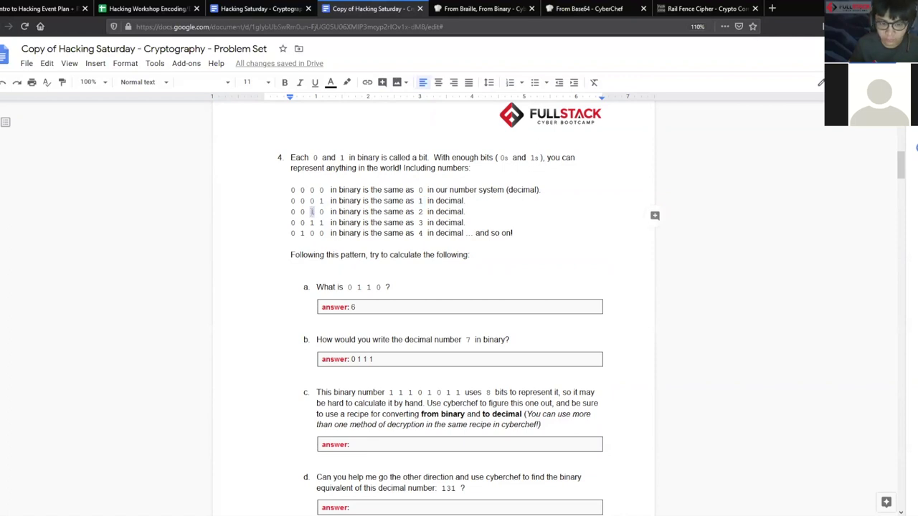
{"action": "double_click", "coordinate": [301, 222]}
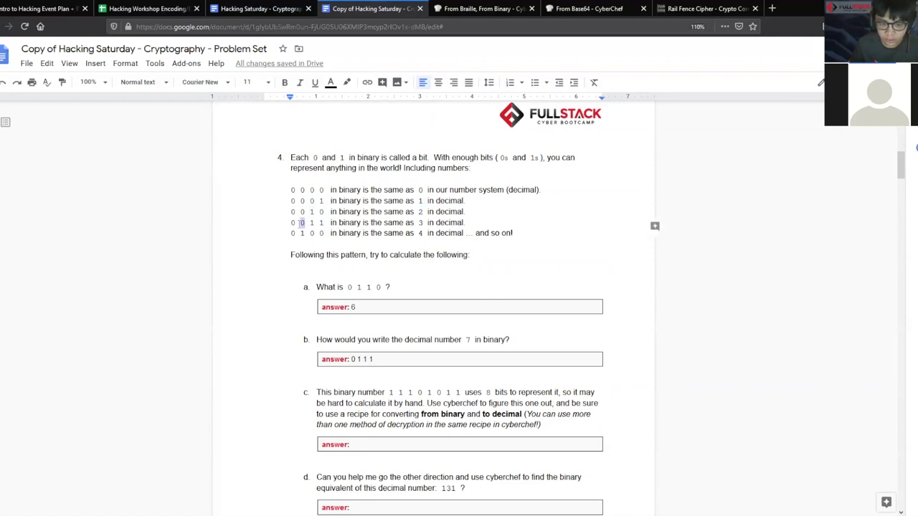
{"action": "double_click", "coordinate": [291, 233]}
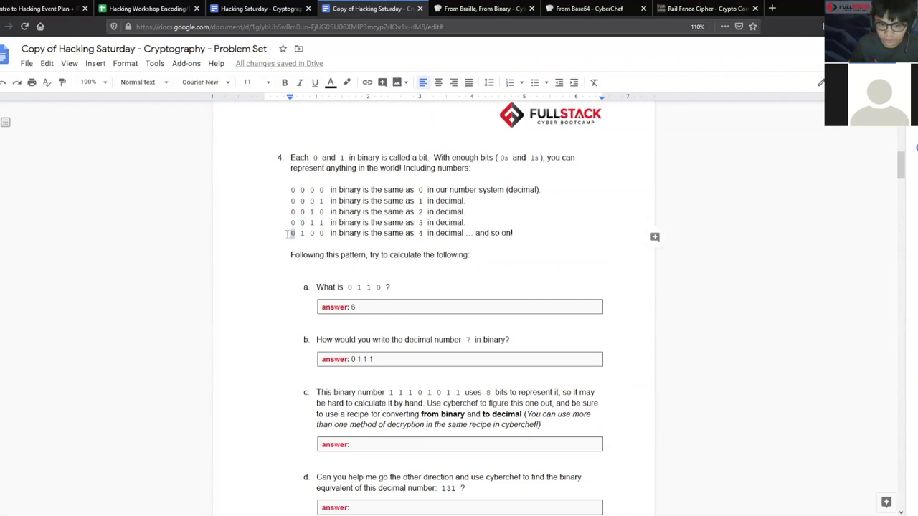
{"action": "key", "text": "Down"}
{"action": "key", "text": "Down"}
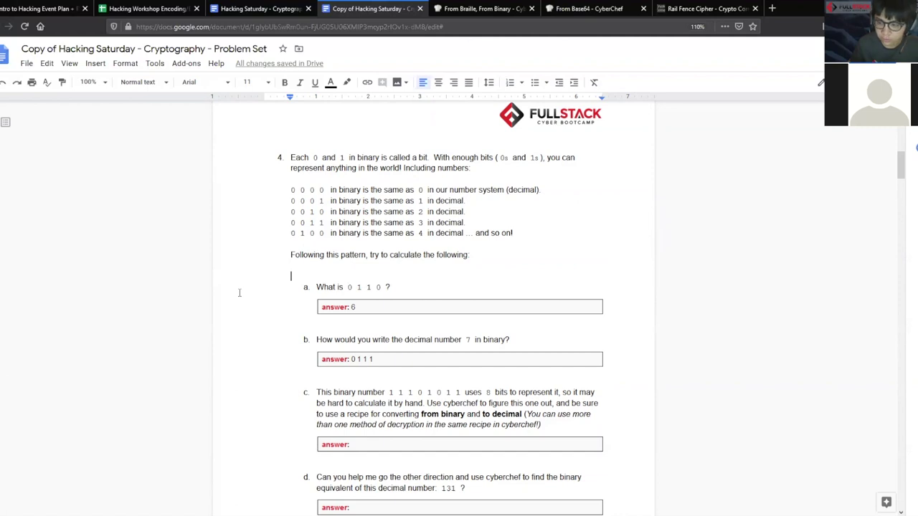
{"action": "double_click", "coordinate": [321, 233]}
{"action": "type", "text": "1"}
{"action": "double_click", "coordinate": [311, 235]}
{"action": "type", "text": "1"}
{"action": "double_click", "coordinate": [292, 233]}
{"action": "type", "text": "1"}
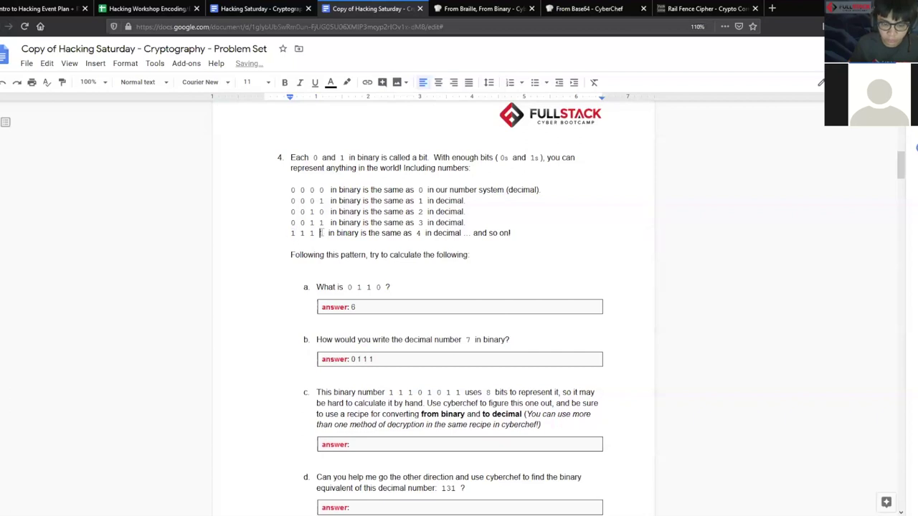
{"action": "double_click", "coordinate": [307, 233]}
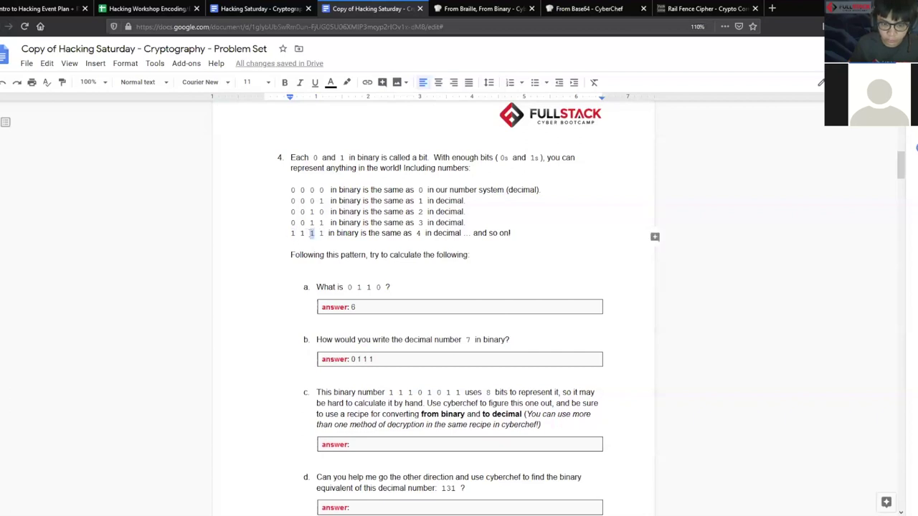
{"action": "double_click", "coordinate": [291, 234]}
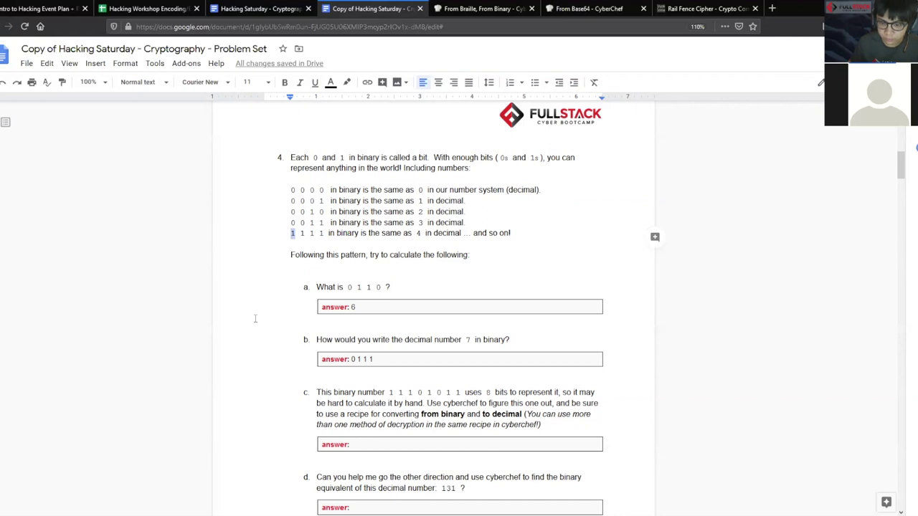
{"action": "type", "text": "0"}
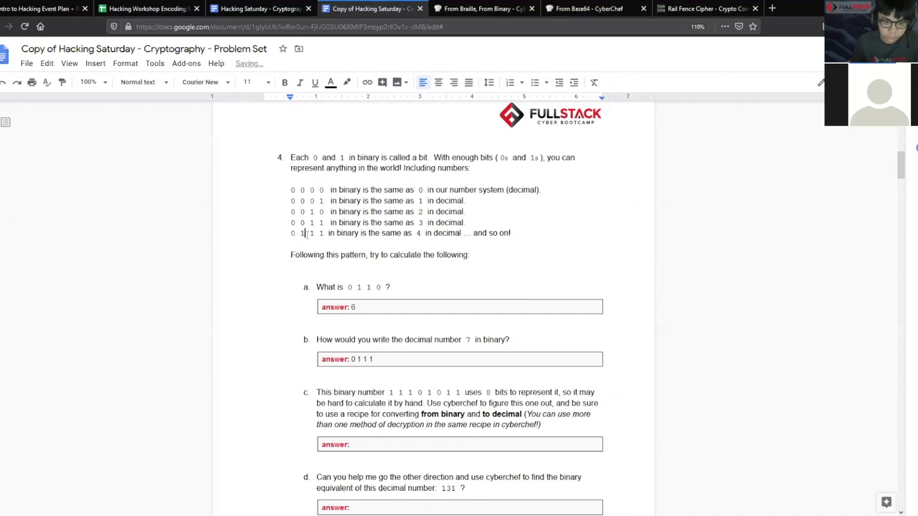
{"action": "double_click", "coordinate": [311, 233]}
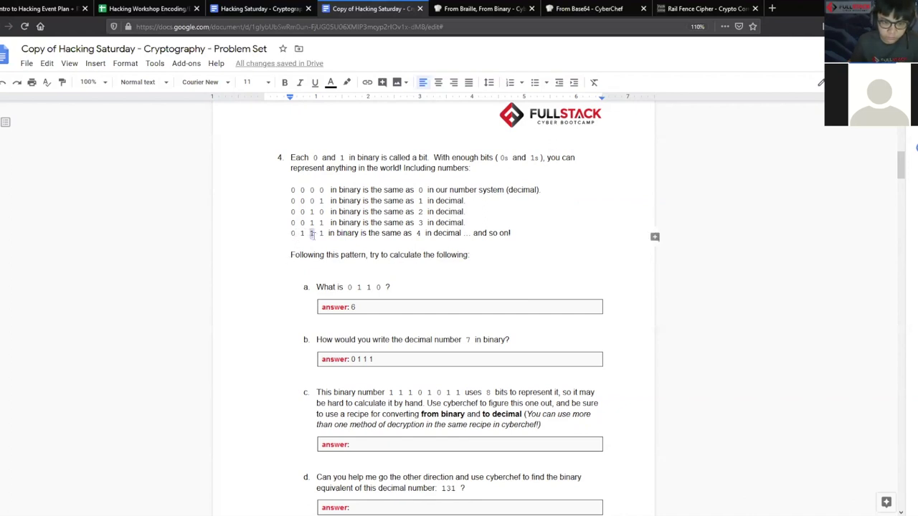
{"action": "type", "text": "0"}
{"action": "double_click", "coordinate": [322, 233]}
{"action": "type", "text": "0"}
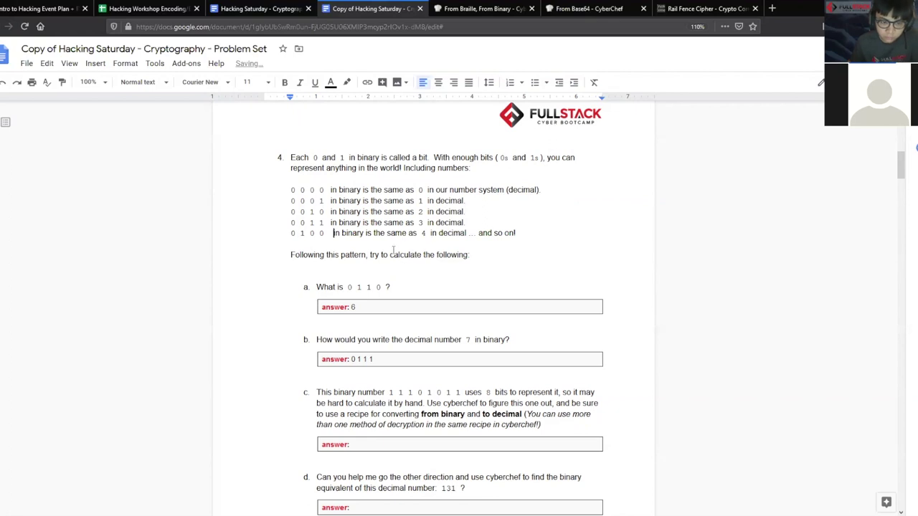
{"action": "key", "text": "BackSpace"}
{"action": "key", "text": "Left"}
{"action": "key", "text": "Left"}
{"action": "key", "text": "Left"}
{"action": "key", "text": "Left"}
{"action": "key", "text": "Left"}
{"action": "key", "text": "BackSpace"}
{"action": "type", "text": "0"}
{"action": "key", "text": "BackSpace"}
{"action": "type", "text": "1"}
{"action": "left_click", "coordinate": [434, 255]}
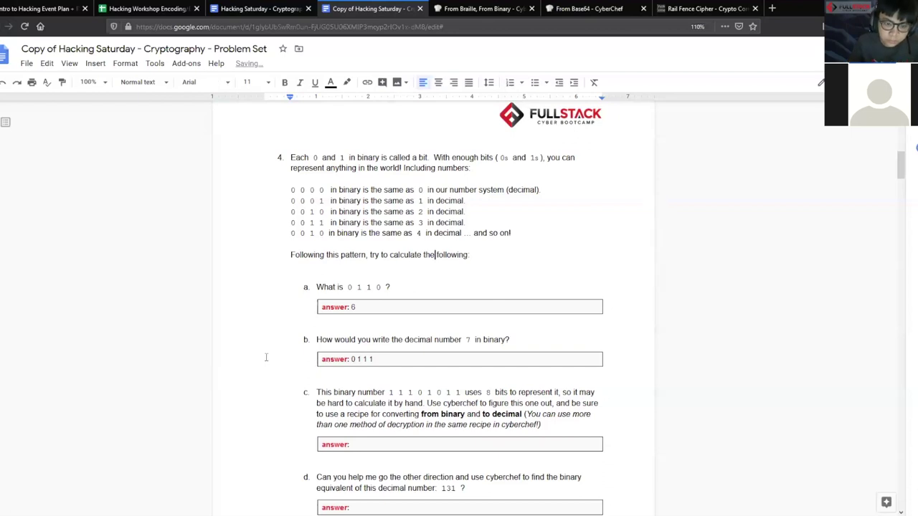
{"action": "left_click", "coordinate": [310, 233]}
{"action": "key", "text": "BackSpace"}
{"action": "type", "text": "0"}
{"action": "key", "text": "BackSpace"}
{"action": "type", "text": "1"}
{"action": "left_click", "coordinate": [392, 286]}
Type the line 0 0 0 1 = 1 under the binary table.
{"action": "left_click", "coordinate": [329, 244]}
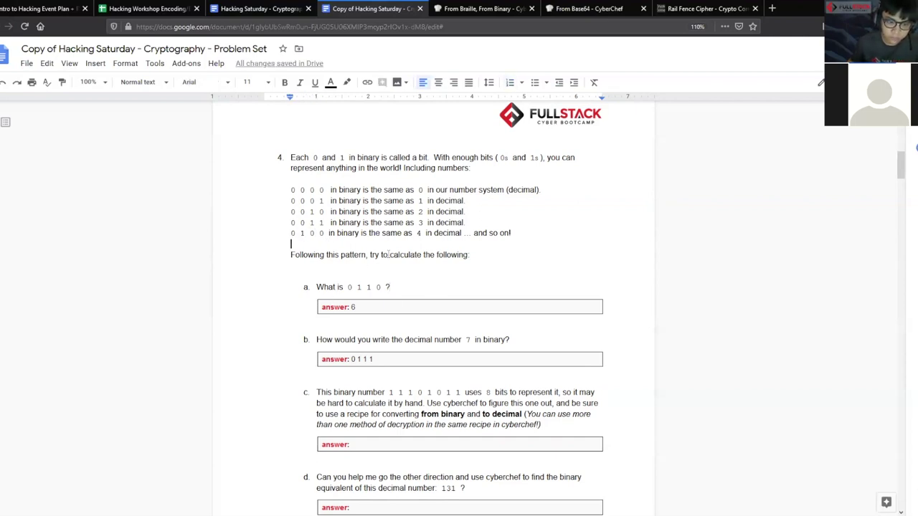
{"action": "type", "text": "0 0 0 0"}
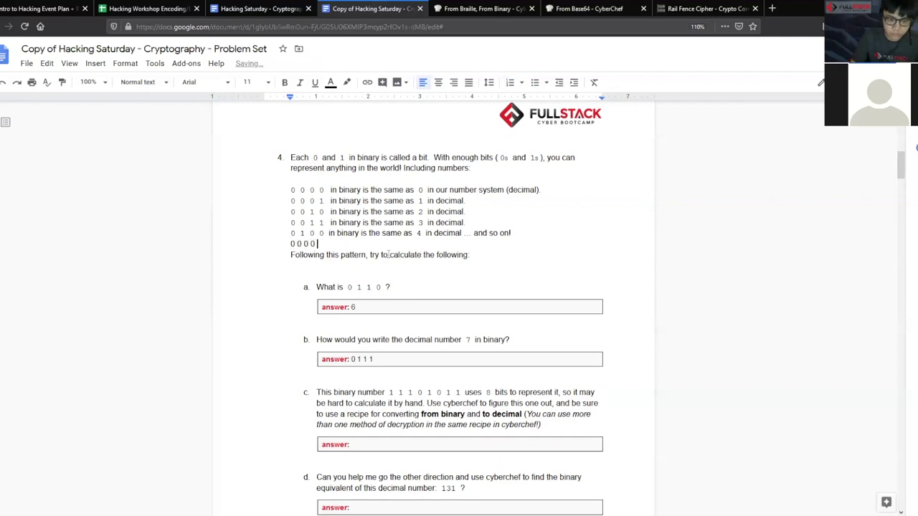
{"action": "type", "text": " = 1"}
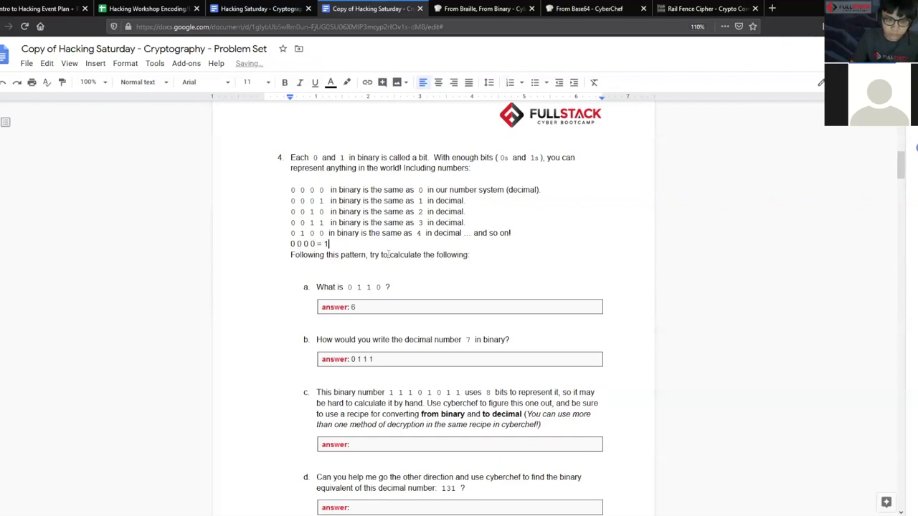
{"action": "key", "text": "Left"}
{"action": "key", "text": "Left"}
{"action": "key", "text": "Left"}
{"action": "key", "text": "Left"}
{"action": "key", "text": "BackSpace"}
{"action": "type", "text": "1"}
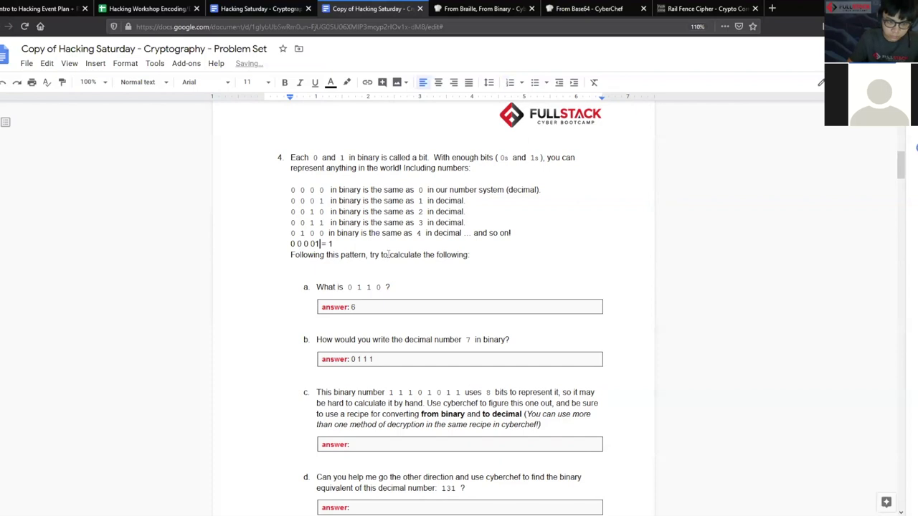
{"action": "key", "text": "Right"}
{"action": "key", "text": "Right"}
{"action": "key", "text": "Right"}
{"action": "key", "text": "Right"}
{"action": "key", "text": "Return"}
Add the lines 0 0 1 0 =2, 0 1 0 0 = 4 and 1 0 0 0 = 8 below it.
{"action": "type", "text": "0 0 1 0 =2"}
{"action": "key", "text": "Return"}
{"action": "type", "text": "0 1"}
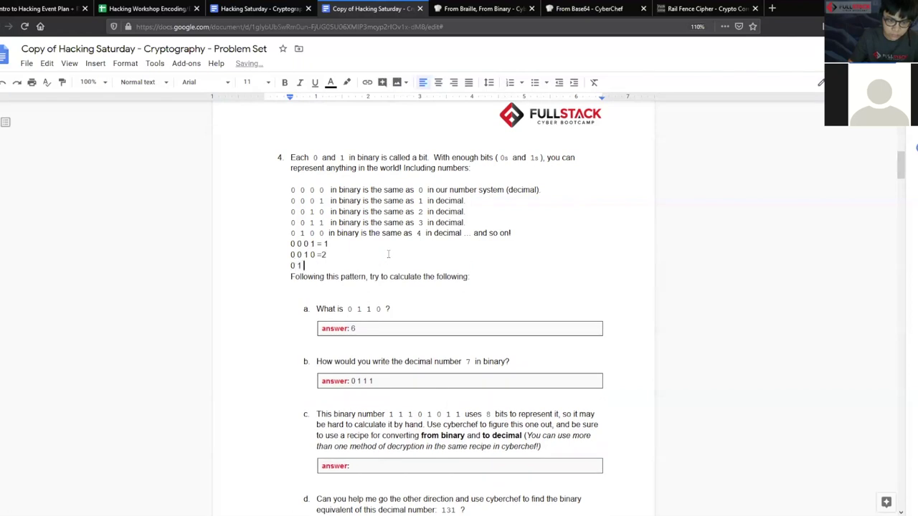
{"action": "type", "text": " 0 0 = 4"}
{"action": "key", "text": "Return"}
{"action": "type", "text": "1 0"}
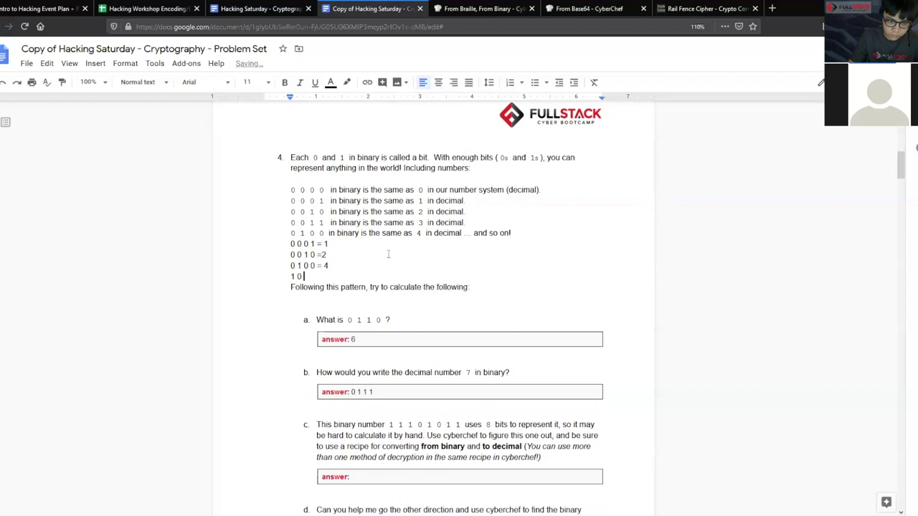
{"action": "type", "text": " 0 0 = 8"}
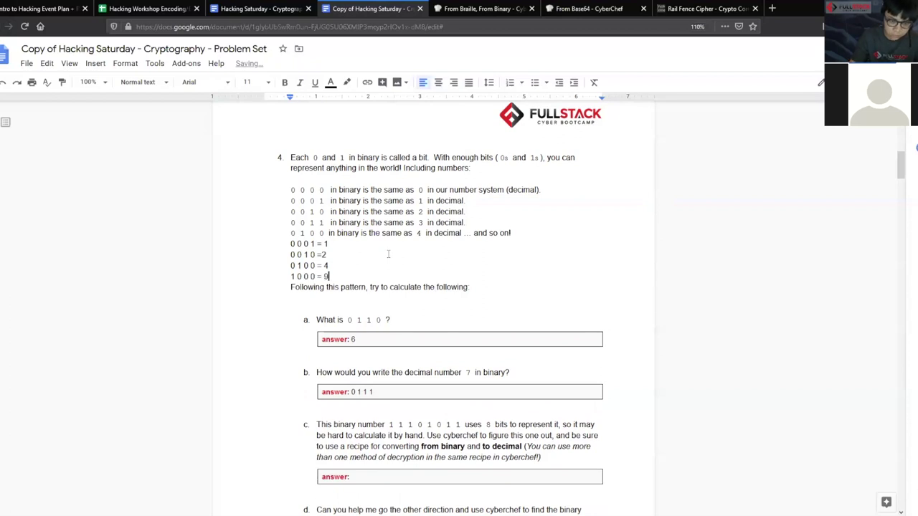
{"action": "left_click", "coordinate": [388, 254]}
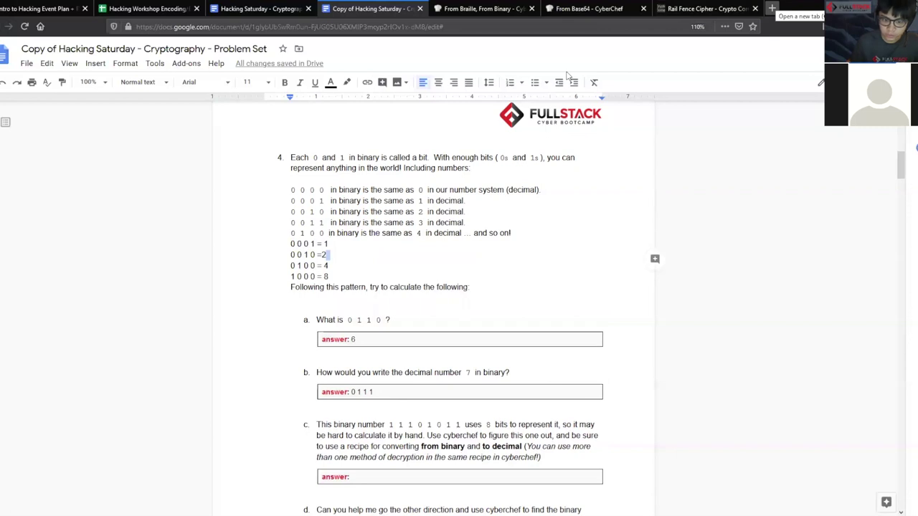
{"action": "key", "text": "ctrl+t"}
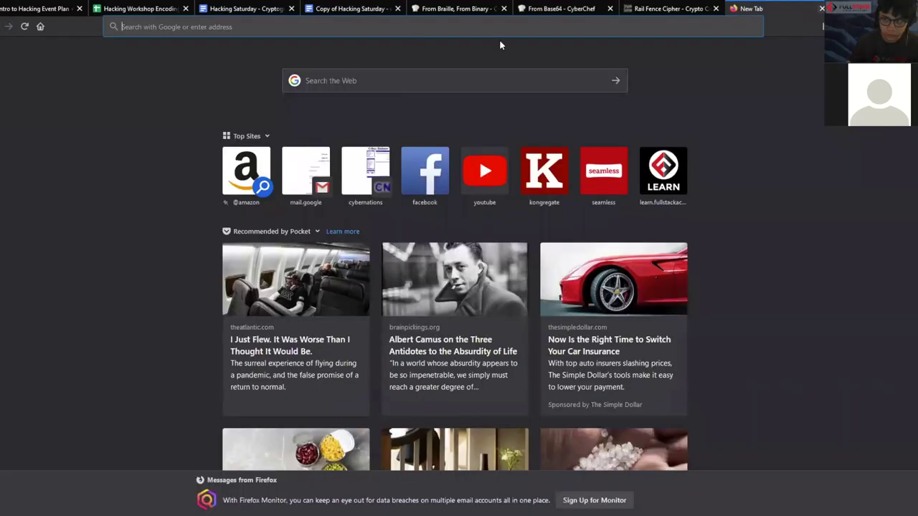
In CyberChef, disable From Braille and replace the input with 1 0 0 0.
{"action": "key", "text": "ctrl+w"}
{"action": "left_click", "coordinate": [481, 9]}
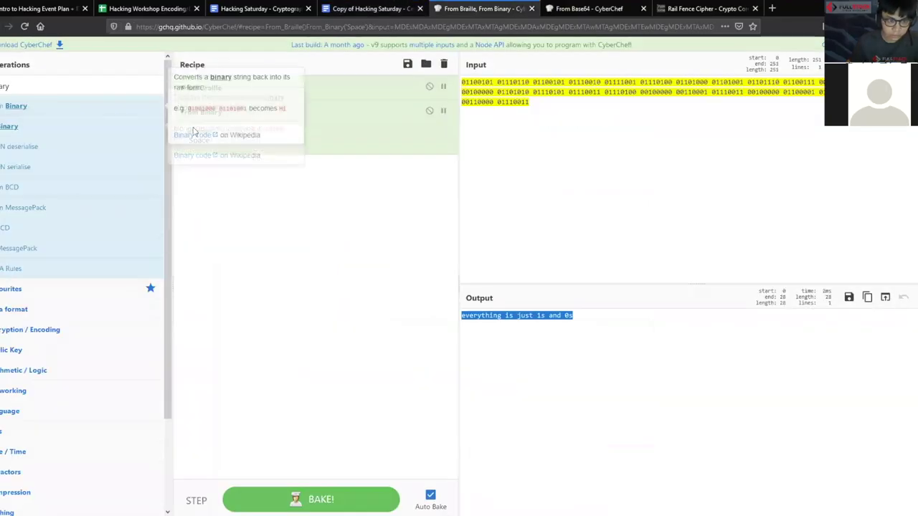
{"action": "left_click", "coordinate": [429, 86]}
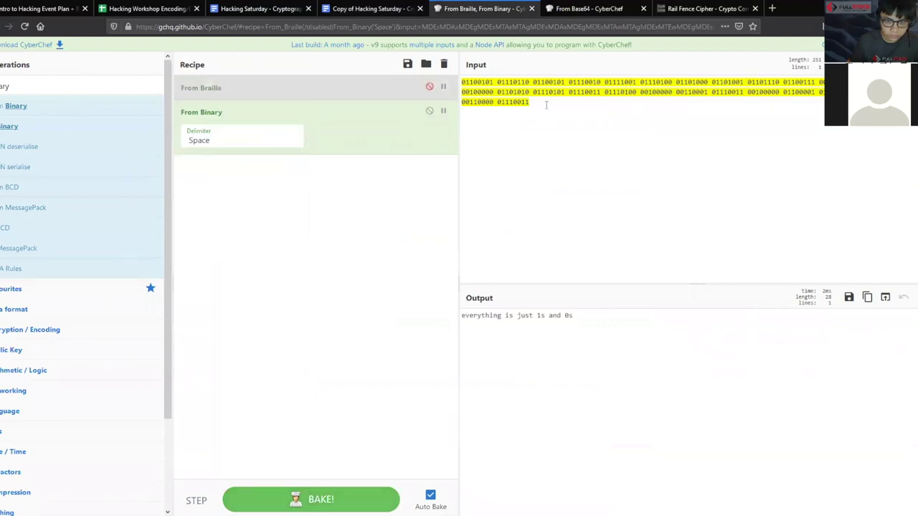
{"action": "key", "text": "ctrl+a"}
{"action": "key", "text": "BackSpace"}
{"action": "type", "text": "1 0 0 0"}
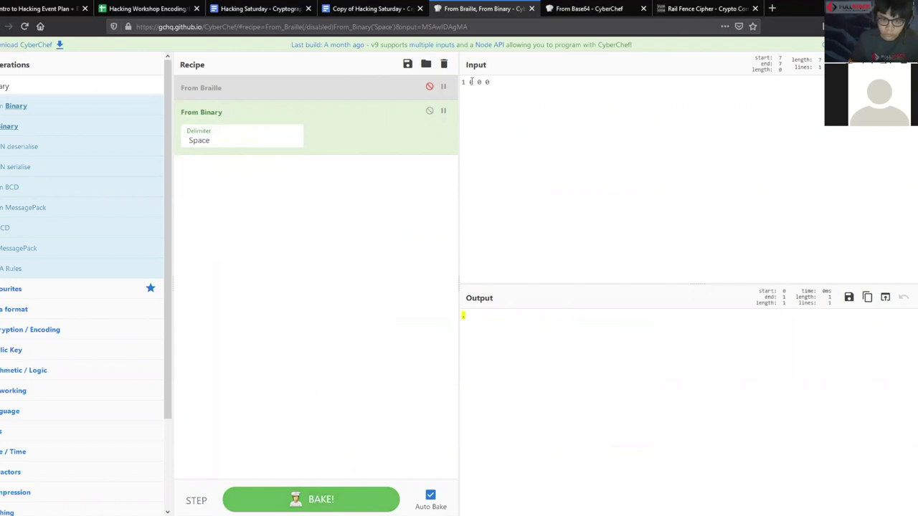
Remove the spaces so the input reads 1000.
{"action": "left_click", "coordinate": [470, 82]}
{"action": "key", "text": "Delete"}
{"action": "key", "text": "Right"}
{"action": "key", "text": "Delete"}
{"action": "key", "text": "Right"}
{"action": "key", "text": "Delete"}
{"action": "key", "text": "Right"}
{"action": "key", "text": "Delete"}
Keep Space as From Binary's delimiter, bake on 1000, then clear the input.
{"action": "left_click", "coordinate": [233, 137]}
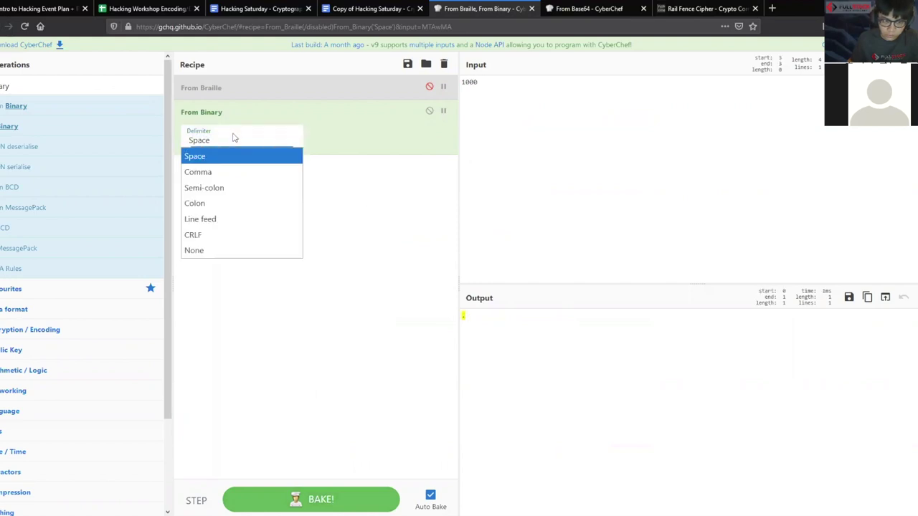
{"action": "left_click", "coordinate": [233, 137]}
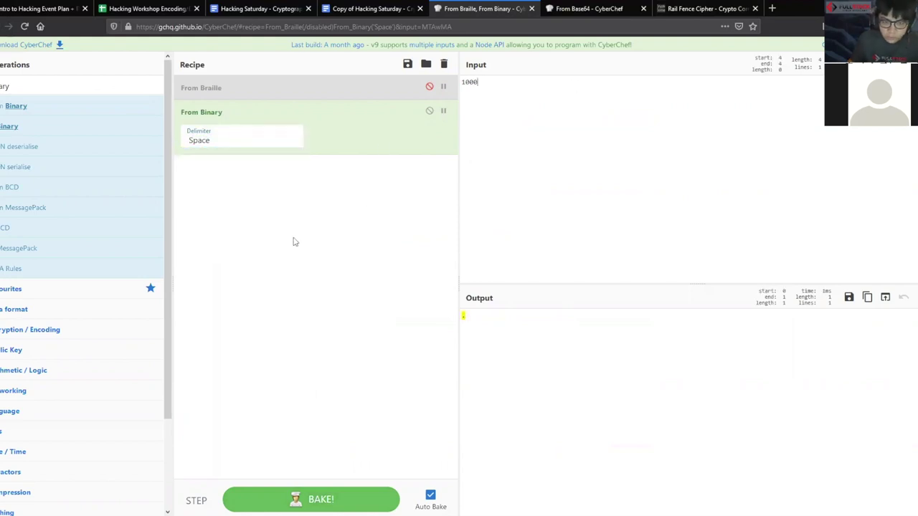
{"action": "left_click", "coordinate": [322, 504]}
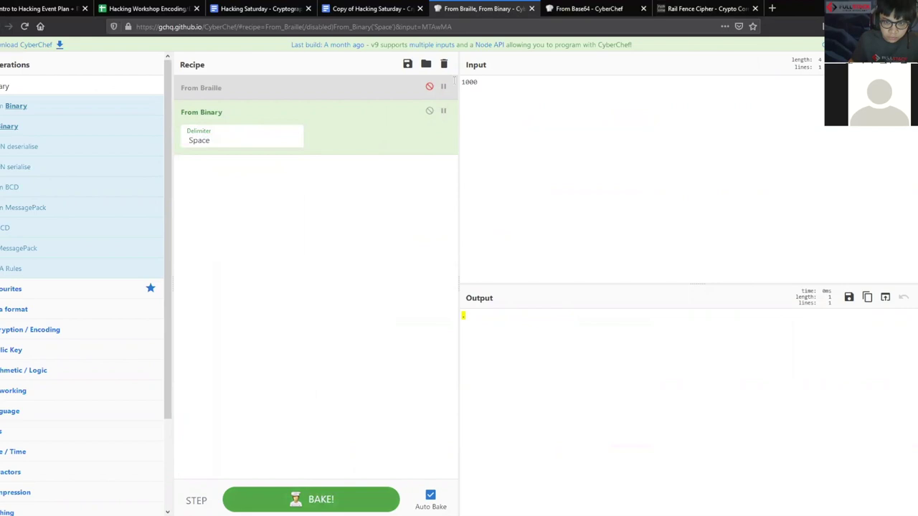
{"action": "key", "text": "ctrl+a"}
{"action": "key", "text": "BackSpace"}
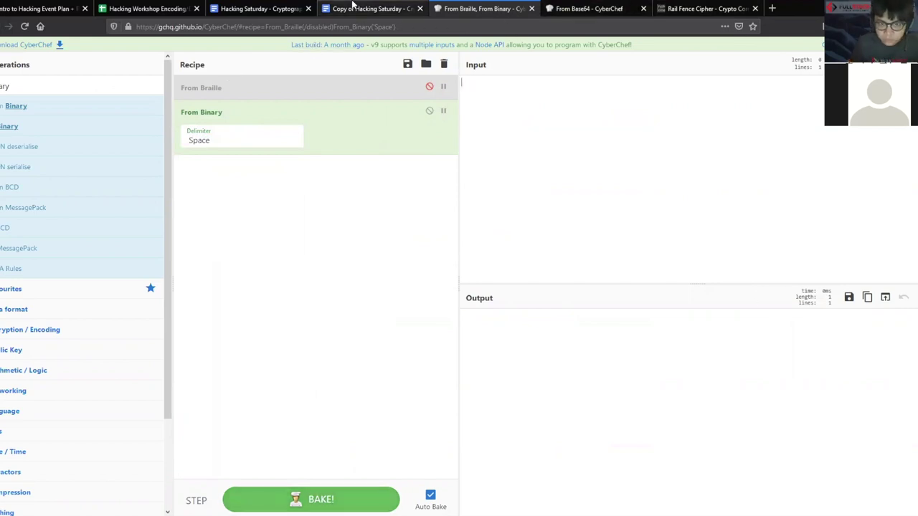
{"action": "left_click", "coordinate": [364, 10]}
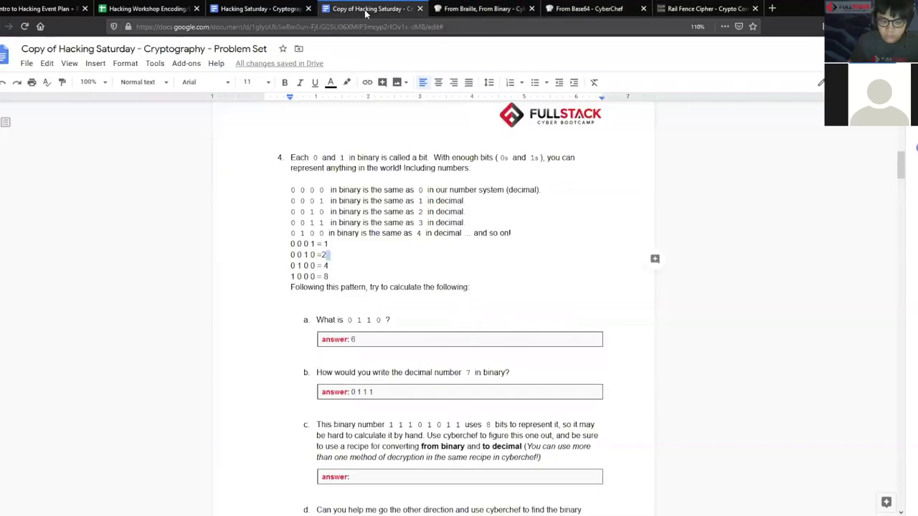
{"action": "scroll", "coordinate": [420, 269], "scroll_direction": "up", "scroll_amount": 2}
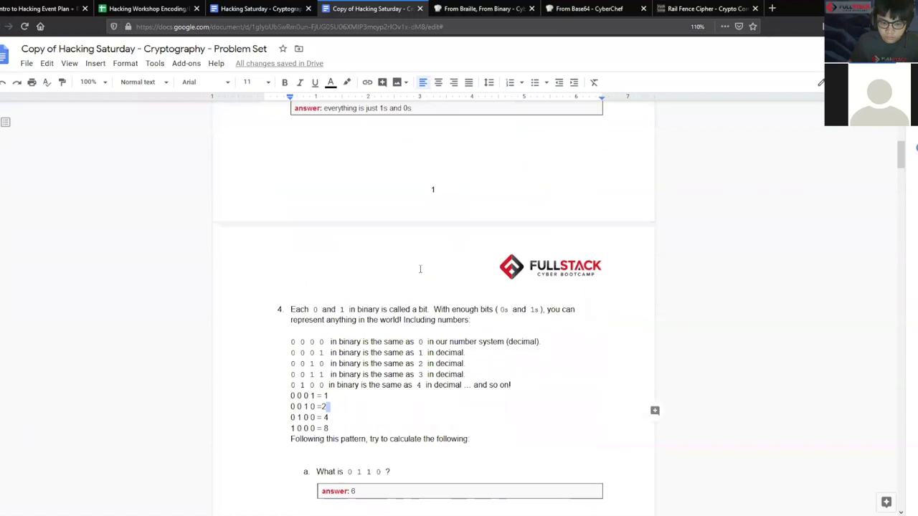
{"action": "scroll", "coordinate": [420, 269], "scroll_direction": "down", "scroll_amount": 5}
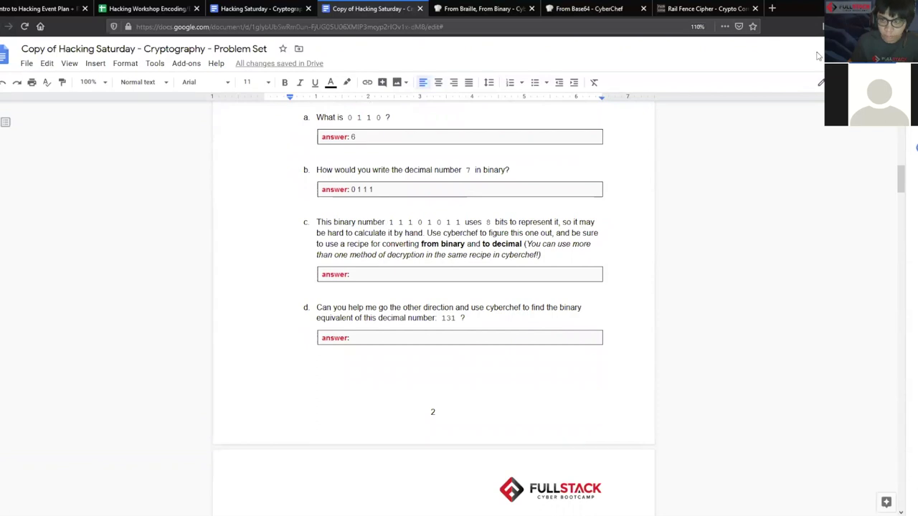
{"action": "left_click", "coordinate": [461, 12]}
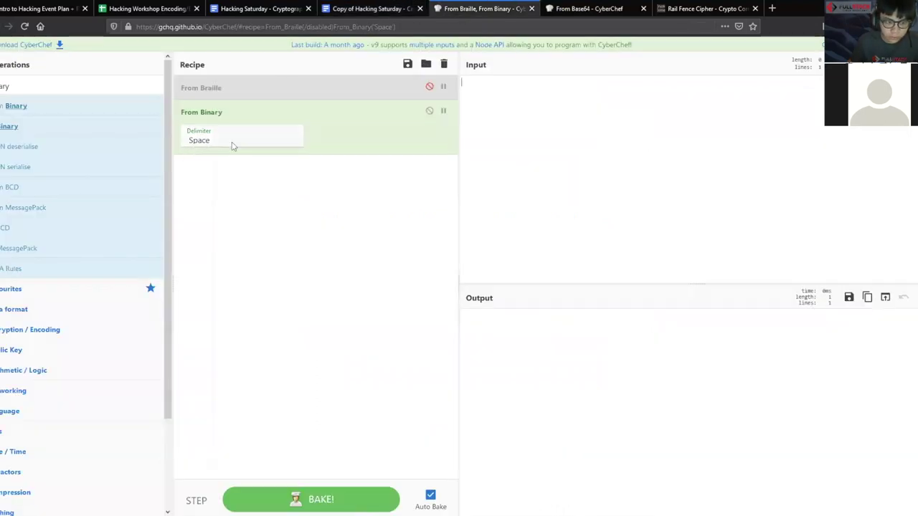
Search for a decimal operation and add Bifid Cipher Decode to the recipe.
{"action": "left_click", "coordinate": [69, 85]}
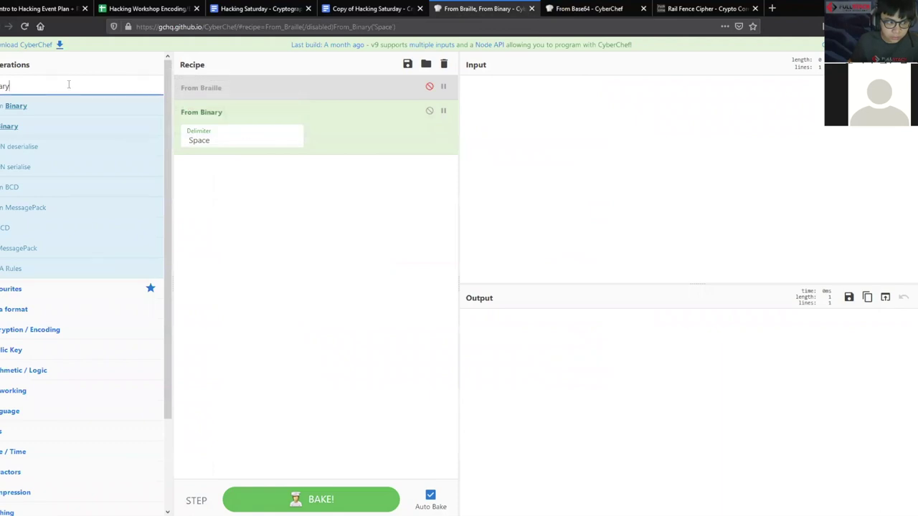
{"action": "key", "text": "ctrl+a"}
{"action": "type", "text": "to"}
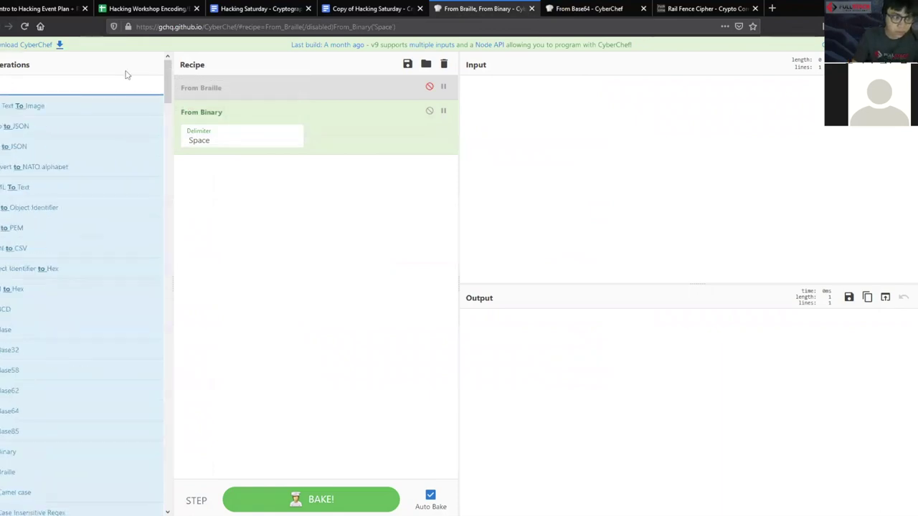
{"action": "key", "text": "ctrl+a"}
{"action": "type", "text": "deci"}
{"action": "double_click", "coordinate": [87, 120]}
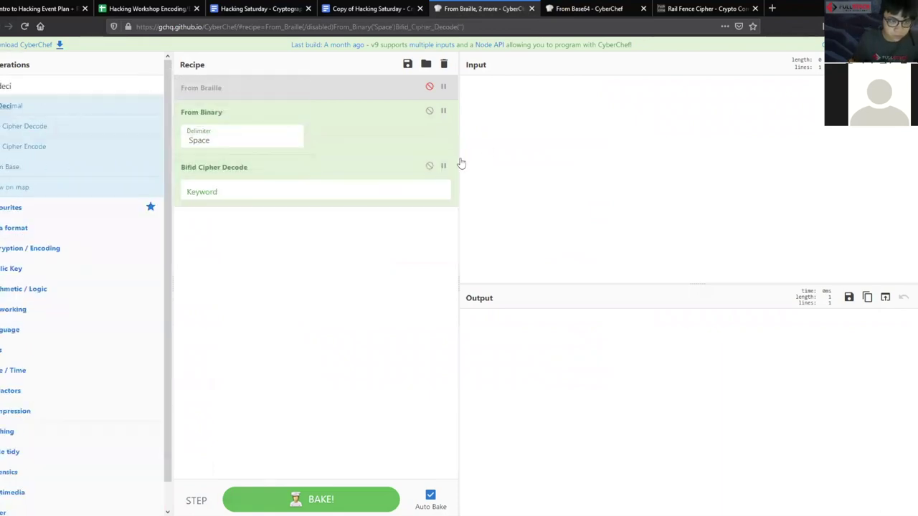
Enter 1000 as input, bake, append To Decimal, then empty the recipe.
{"action": "left_click", "coordinate": [532, 89]}
{"action": "type", "text": "1000"}
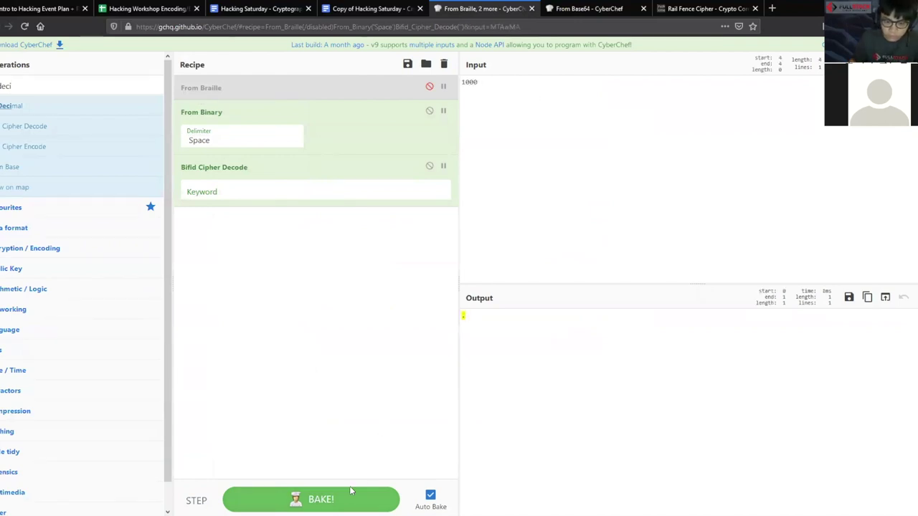
{"action": "left_click", "coordinate": [351, 492]}
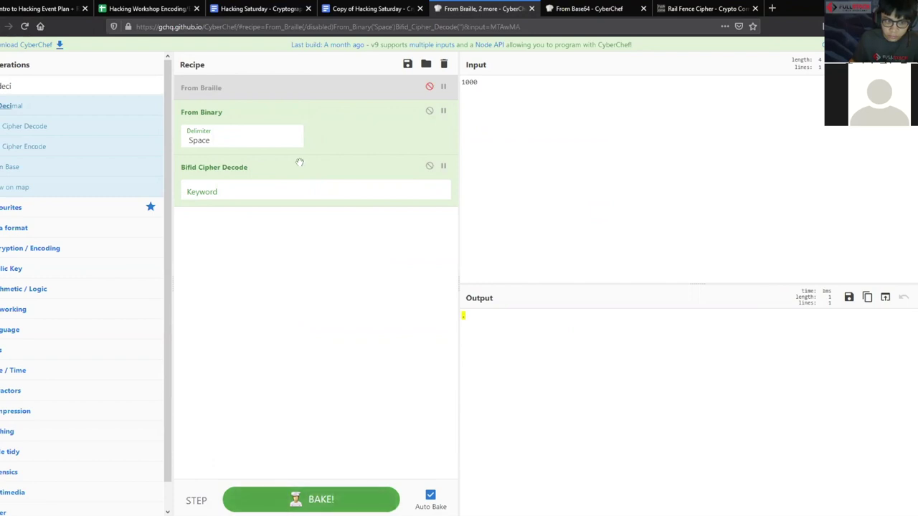
{"action": "double_click", "coordinate": [35, 110]}
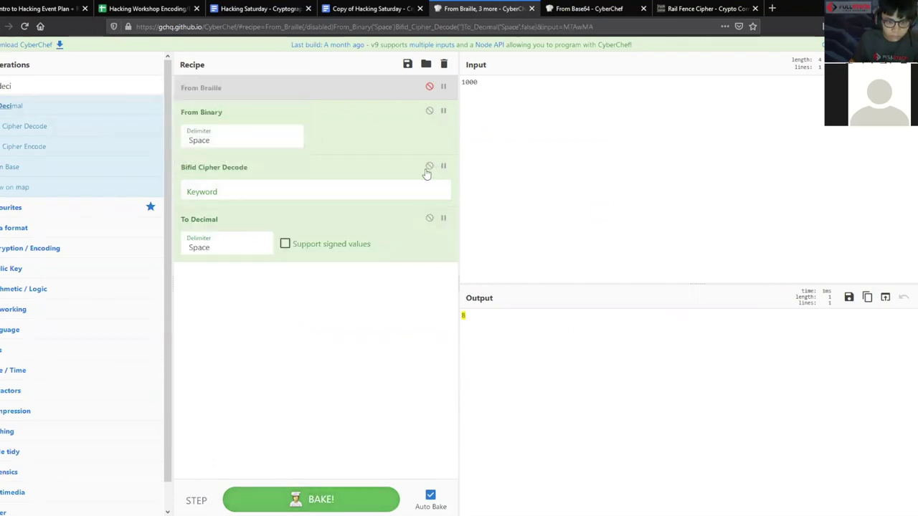
{"action": "left_click", "coordinate": [444, 64]}
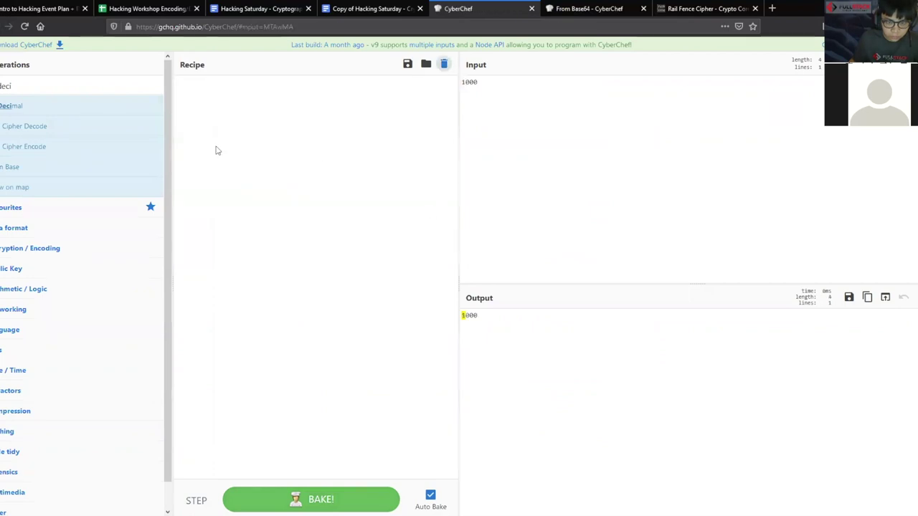
Add From Binary and To Decimal, confirm 1000 outputs 8, and return to the problem set.
{"action": "double_click", "coordinate": [13, 87]}
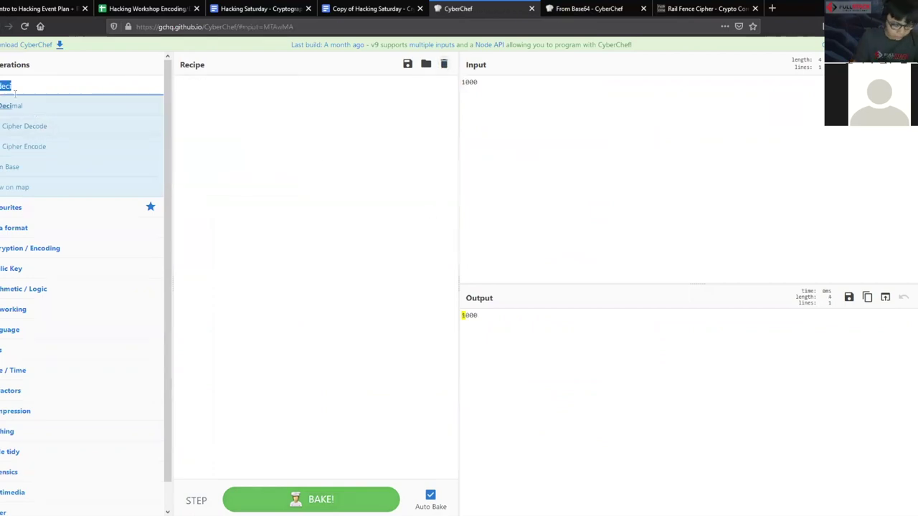
{"action": "type", "text": "from b"}
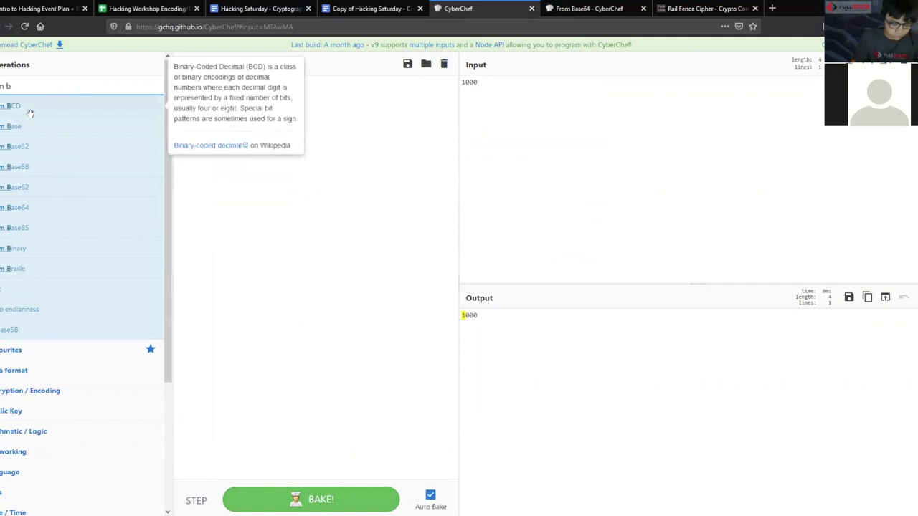
{"action": "type", "text": "inary"}
{"action": "double_click", "coordinate": [30, 109]}
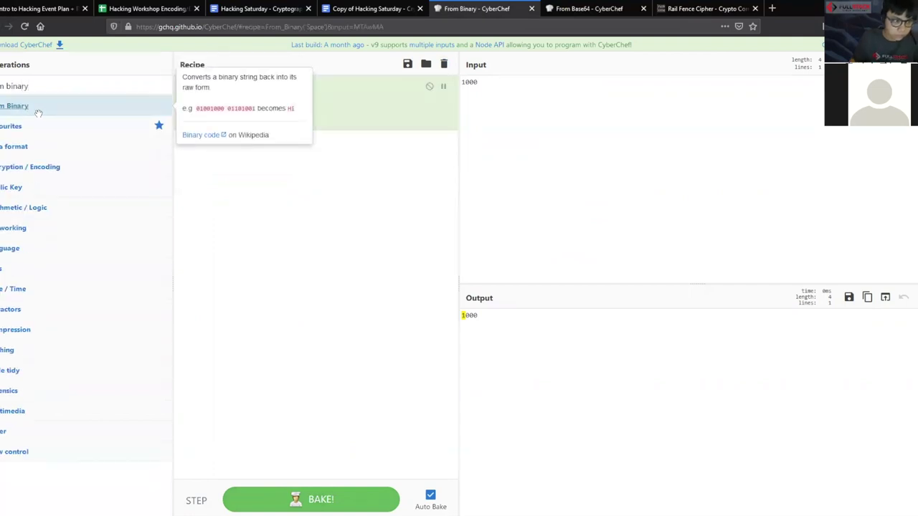
{"action": "double_click", "coordinate": [76, 90]}
{"action": "key", "text": "ctrl+a"}
{"action": "type", "text": "to decim"}
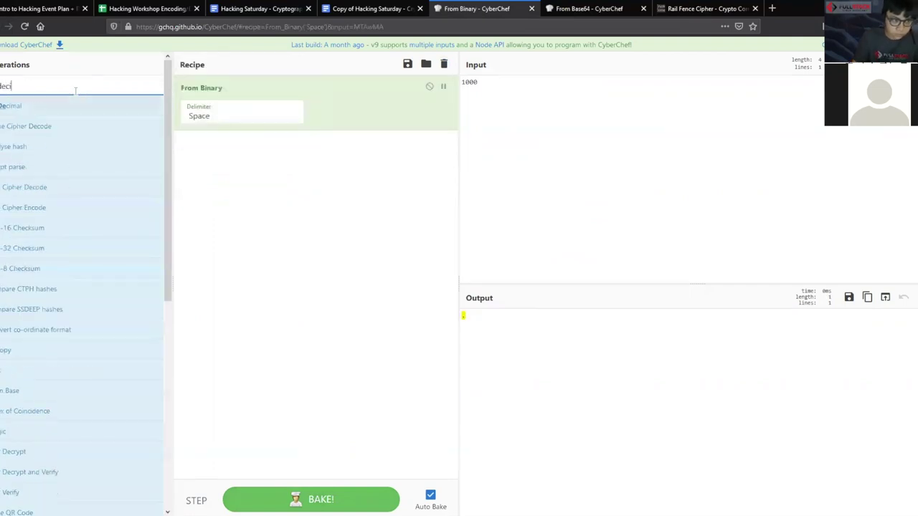
{"action": "double_click", "coordinate": [92, 106]}
{"action": "left_click", "coordinate": [512, 103]}
{"action": "left_click", "coordinate": [486, 310]}
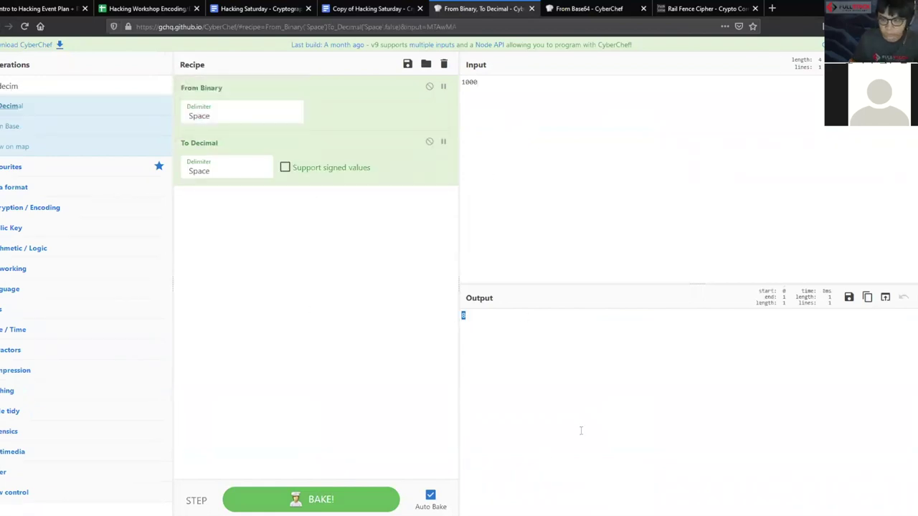
{"action": "left_click", "coordinate": [372, 9]}
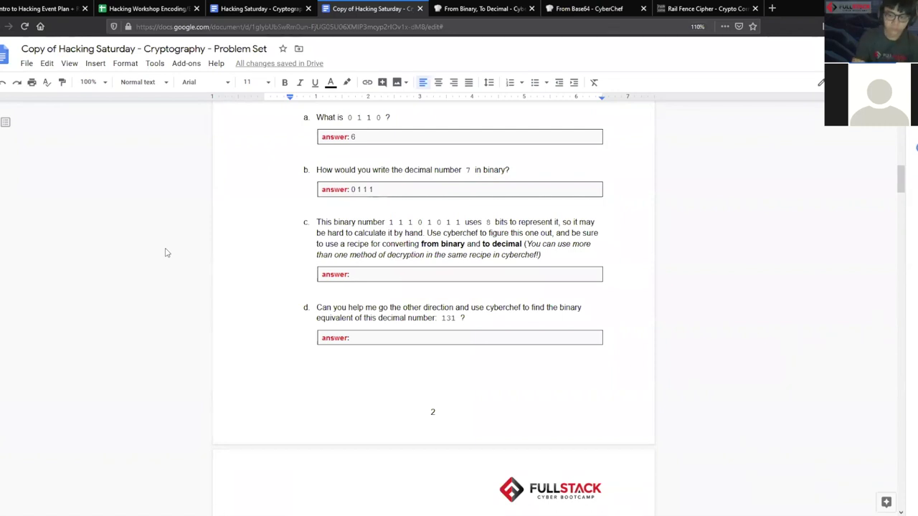
Insert a blank line after '1 0 0 0 = 8' in question 4's binary list.
{"action": "scroll", "coordinate": [168, 253], "scroll_direction": "up", "scroll_amount": 3}
{"action": "scroll", "coordinate": [169, 254], "scroll_direction": "up", "scroll_amount": 1}
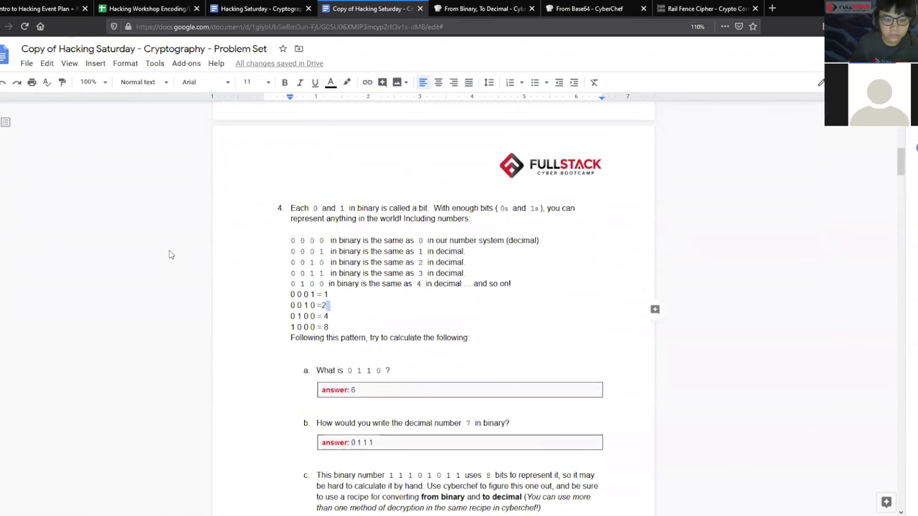
{"action": "left_click", "coordinate": [398, 327]}
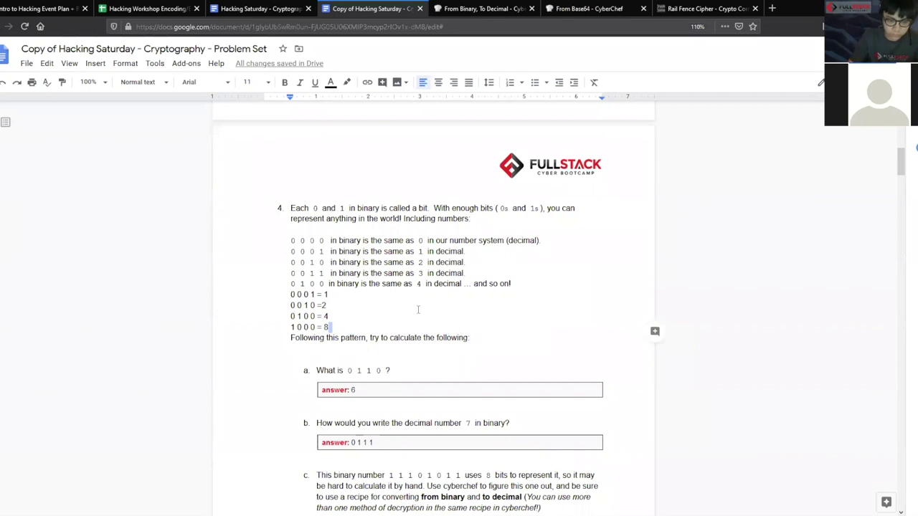
{"action": "key", "text": "Return"}
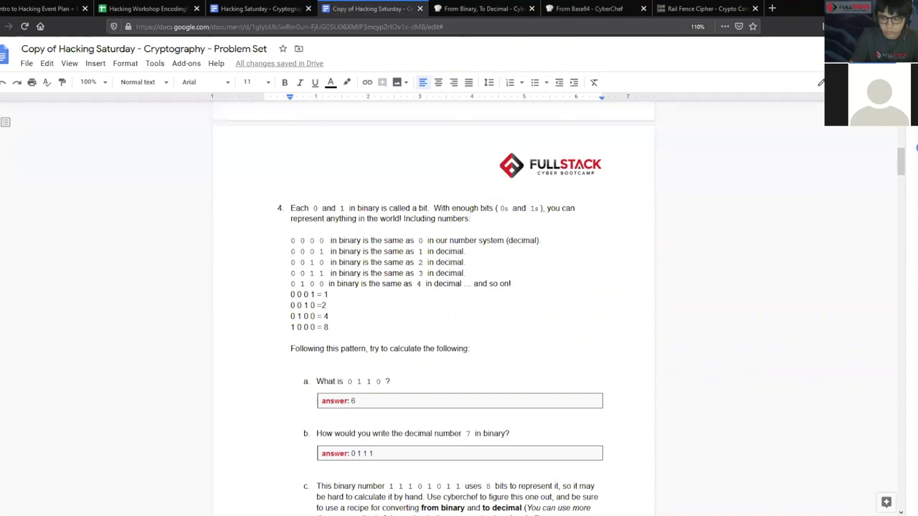
Write '0 0 0 1 = 2^0', '0 0 1 0 = 2^1' and '0 1 0 0 = 2^2' on separate lines, fixing a stray bullet.
{"action": "left_click", "coordinate": [353, 337]}
{"action": "type", "text": "0 0 0 1 = 2^0"}
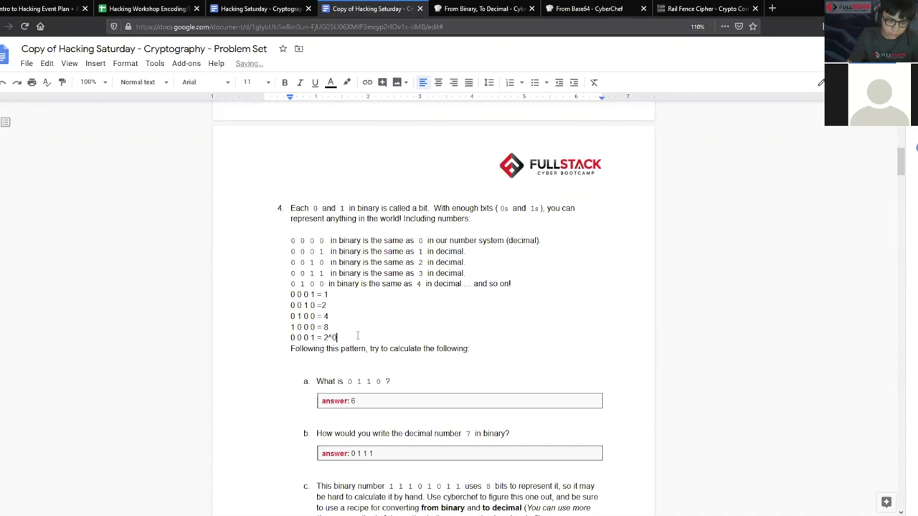
{"action": "key", "text": "Return"}
{"action": "type", "text": "0 0 1"}
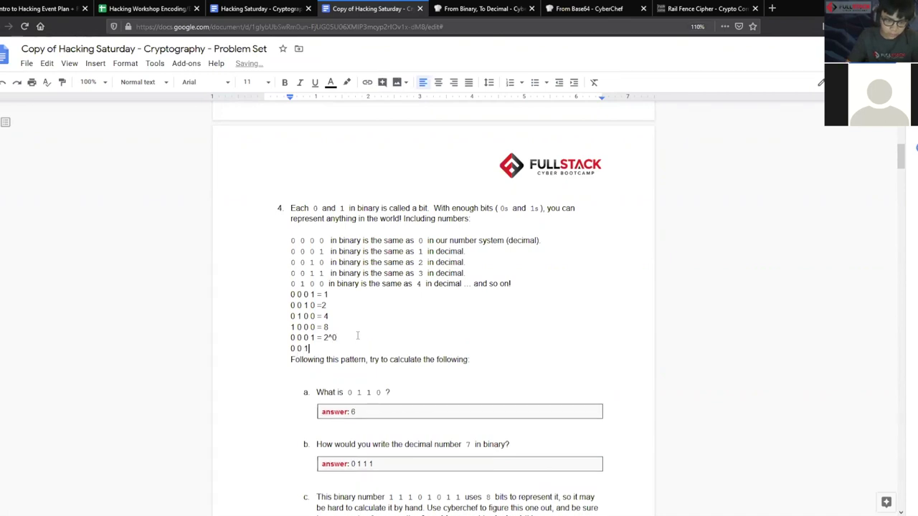
{"action": "type", "text": " 0 = 2^1"}
{"action": "key", "text": "Return"}
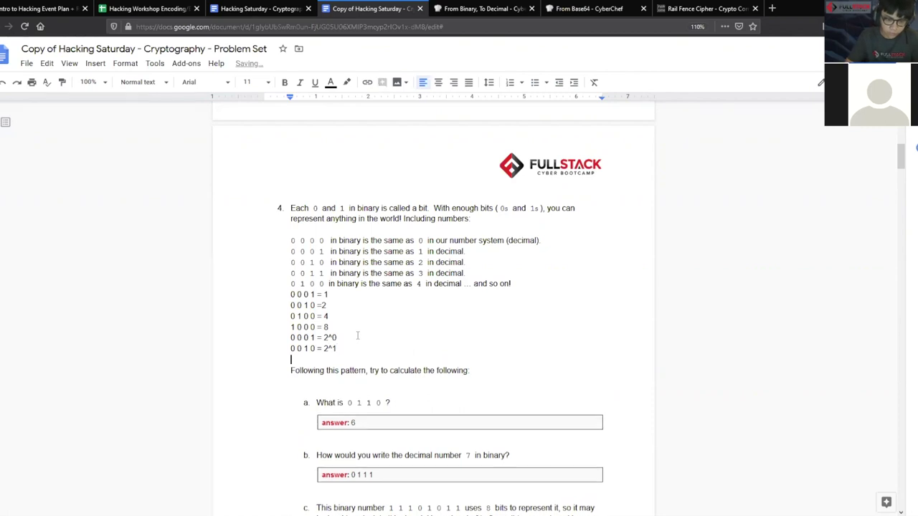
{"action": "key", "text": "BackSpace"}
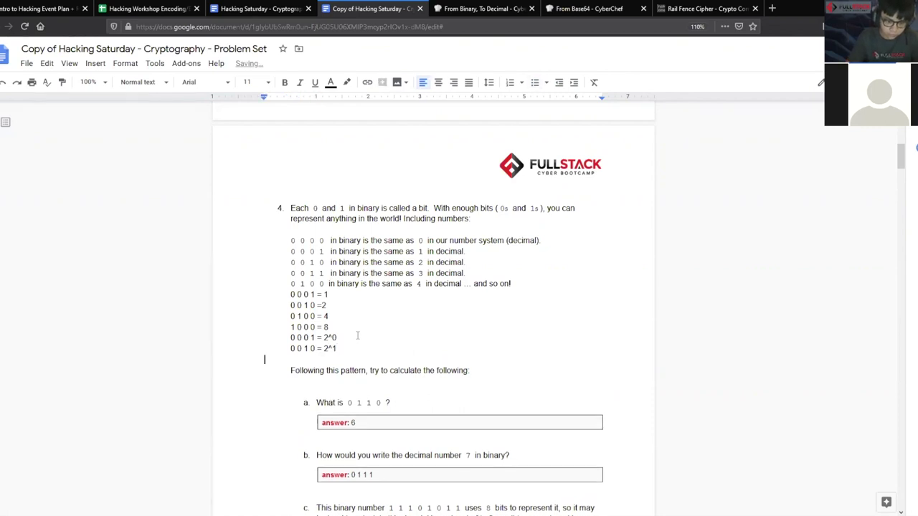
{"action": "type", "text": "-"}
{"action": "key", "text": "BackSpace"}
{"action": "key", "text": "BackSpace"}
{"action": "type", "text": "0 1 0 0 = 2^2"}
{"action": "key", "text": "Return"}
Add '1 0 0 0 = 2^3', '1 0 0 0 0 = 2^4' and the sum line '1 1 1 1 1 2^4 +2 ^3 +2 ^2 +2 ^1 + 2^0'.
{"action": "type", "text": "1 0 0 0 = 2"}
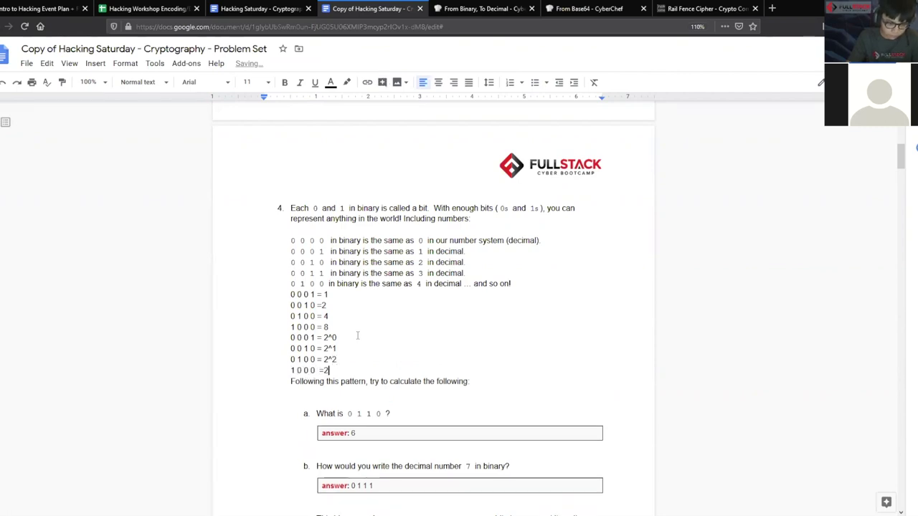
{"action": "type", "text": "^3"}
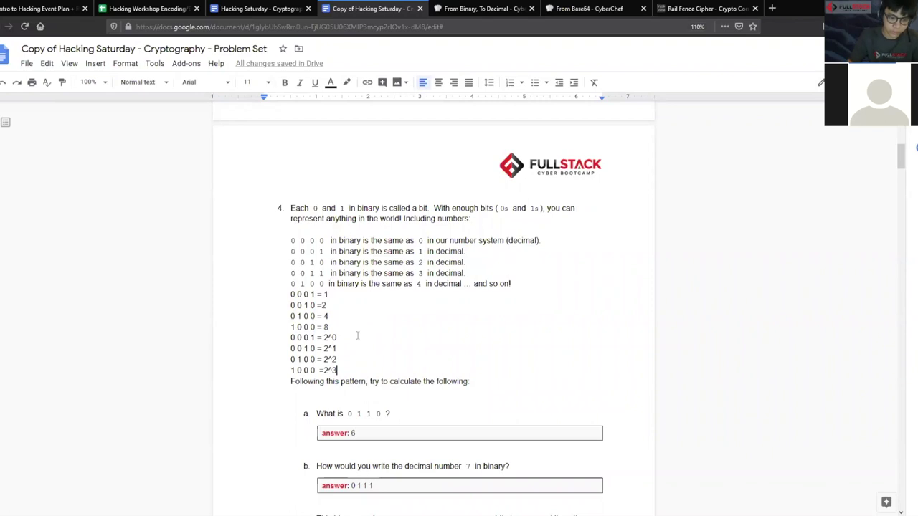
{"action": "key", "text": "Return"}
{"action": "type", "text": "1 0 0"}
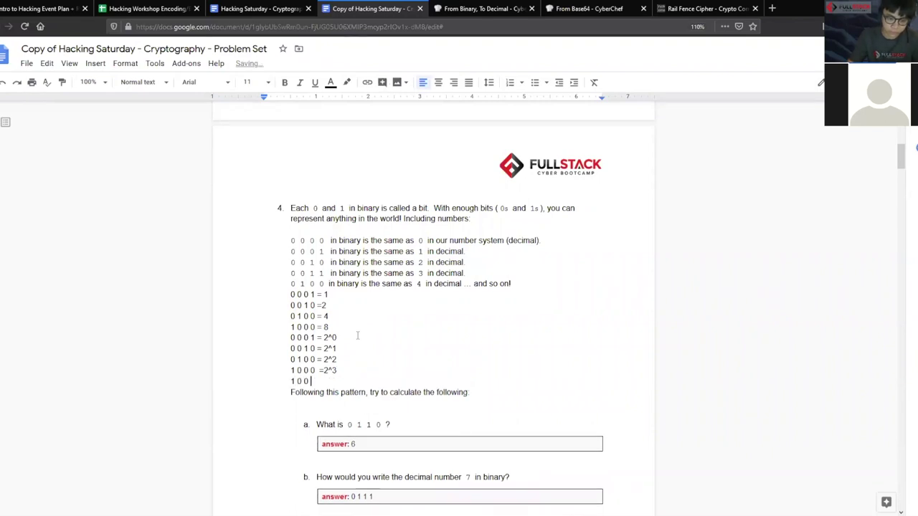
{"action": "type", "text": " 0 0 = 2"}
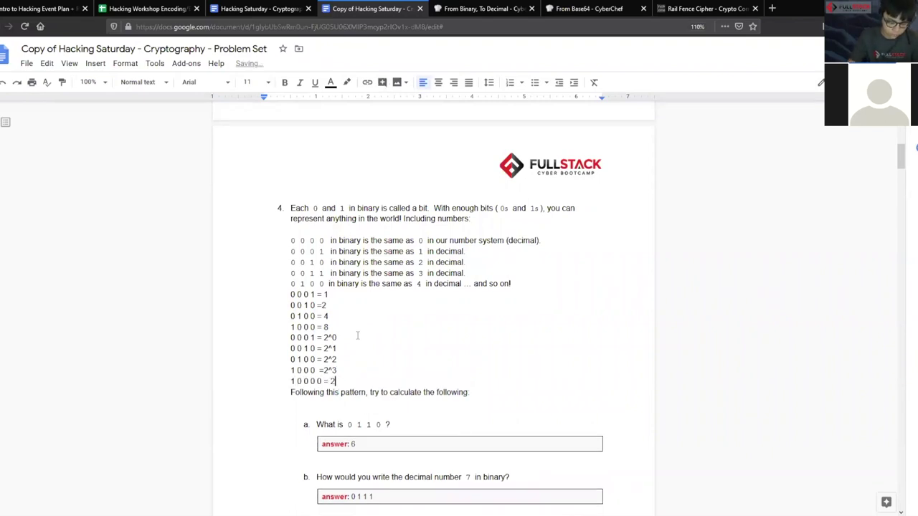
{"action": "type", "text": "^4"}
{"action": "key", "text": "Return"}
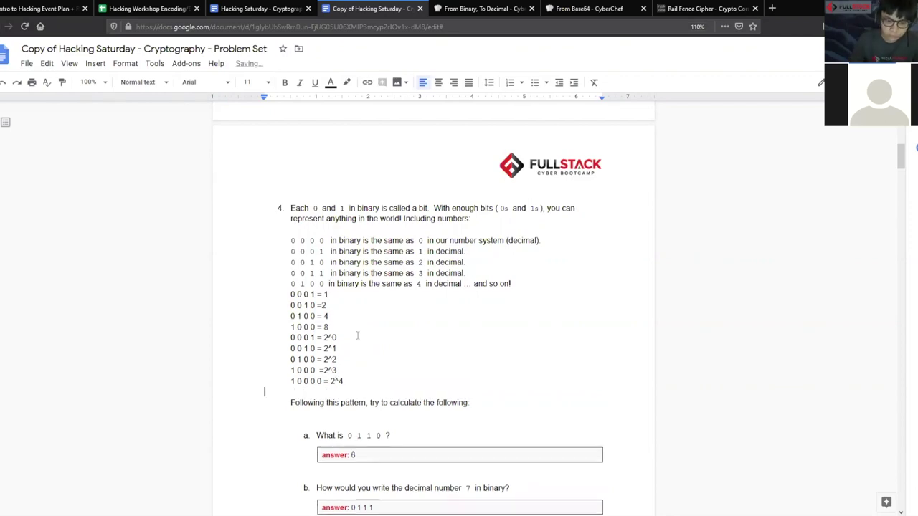
{"action": "type", "text": "1 1 1 "}
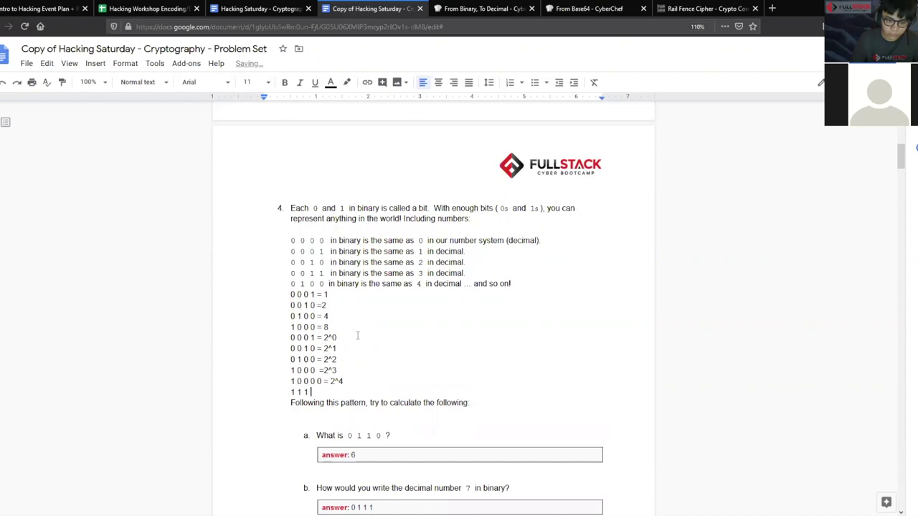
{"action": "type", "text": "1 1 2^"}
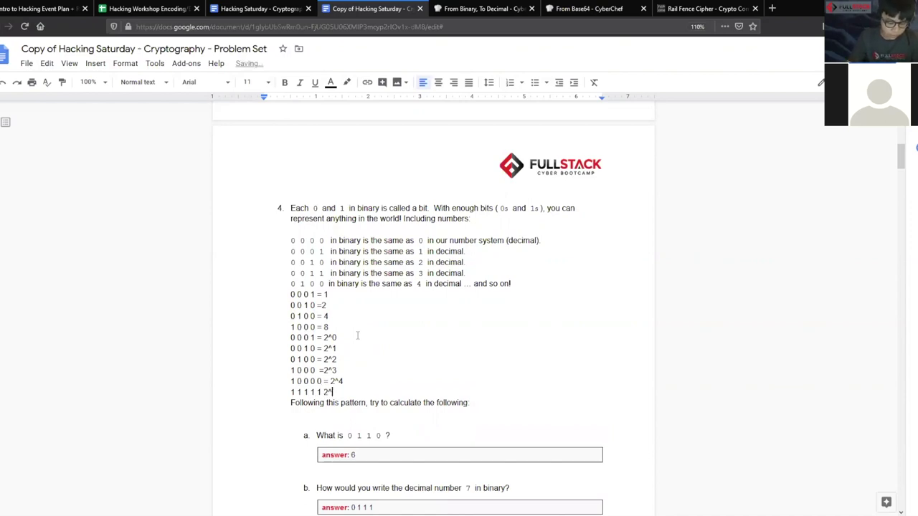
{"action": "type", "text": "4 +2 ^3 +2 "}
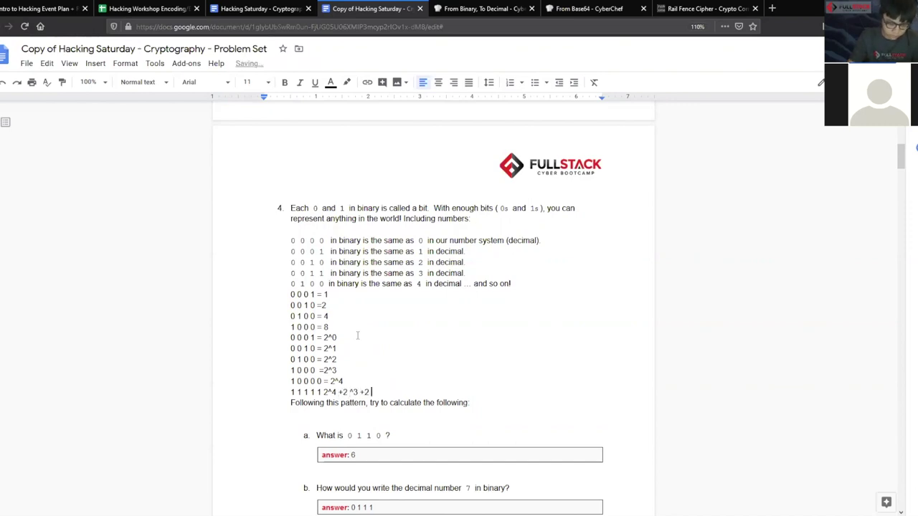
{"action": "type", "text": "^2"}
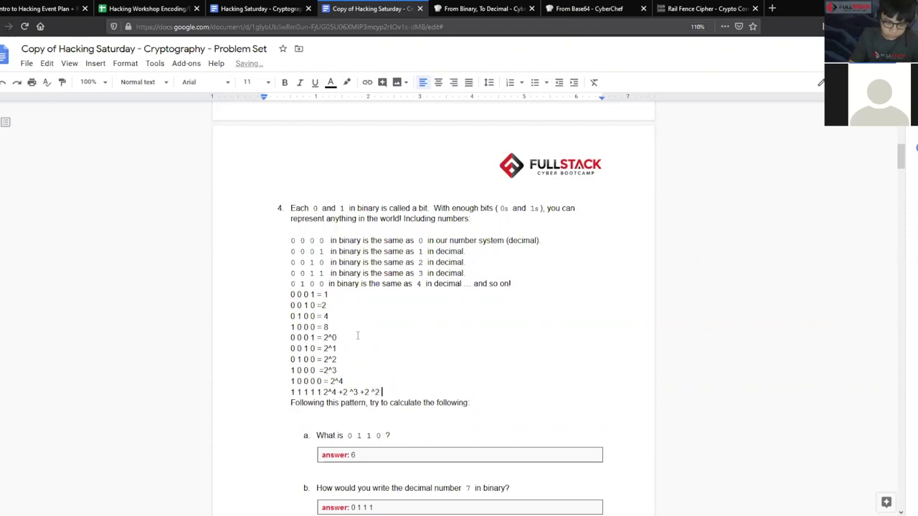
{"action": "type", "text": " +2 ^"}
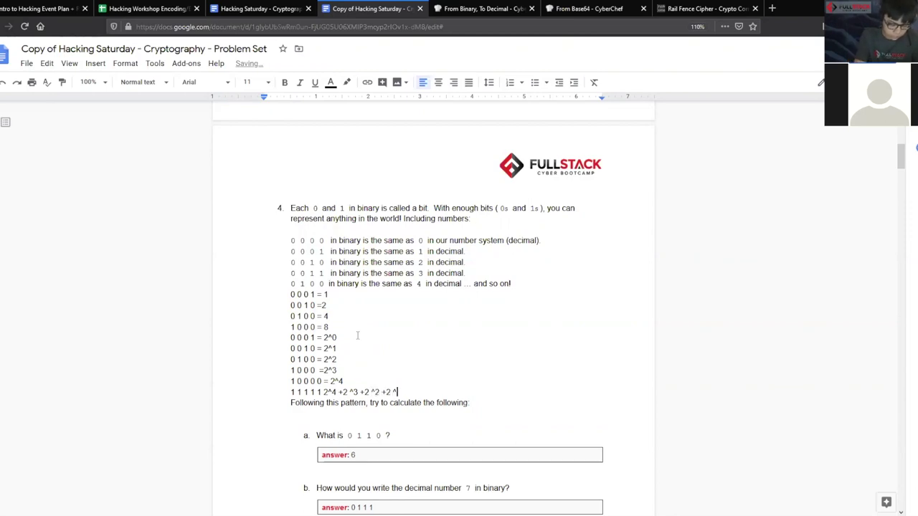
{"action": "type", "text": "1 + 2^0"}
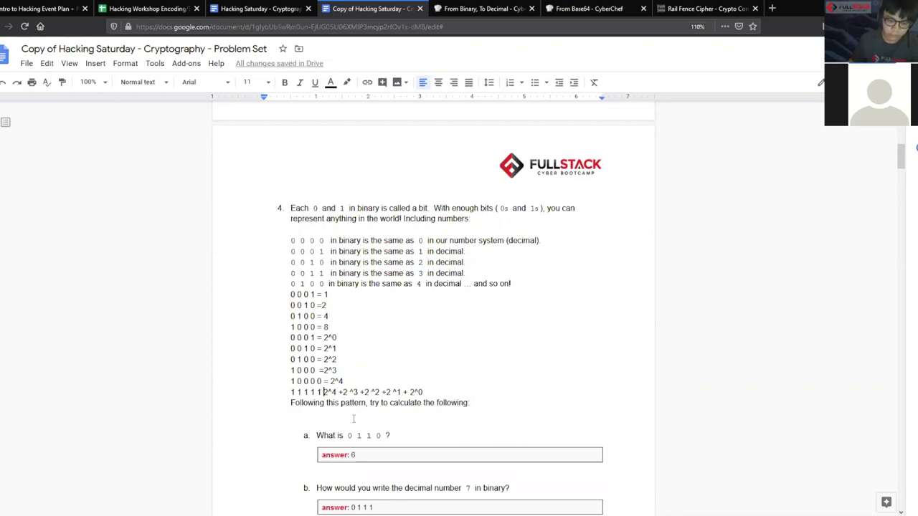
Scroll to question c and select the binary number 1 1 1 0 1 0 1 1.
{"action": "scroll", "coordinate": [597, 400], "scroll_direction": "down", "scroll_amount": 9}
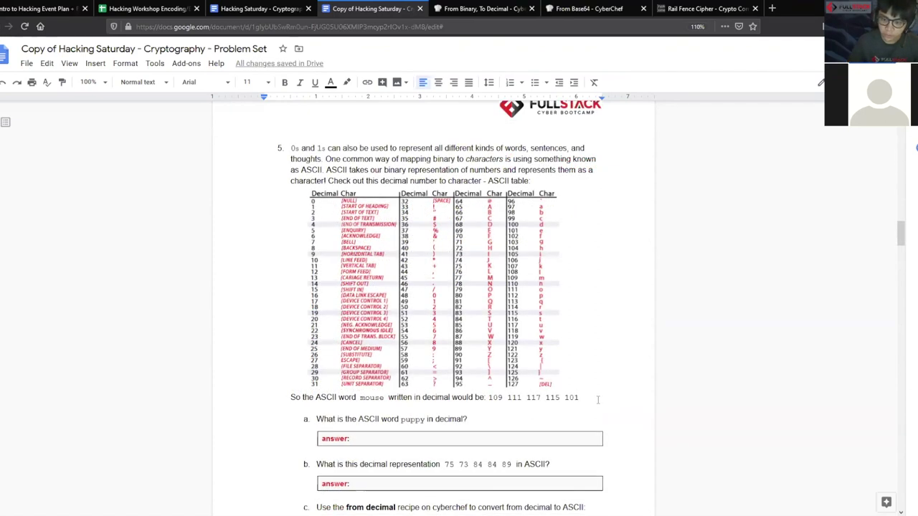
{"action": "scroll", "coordinate": [594, 389], "scroll_direction": "up", "scroll_amount": 8}
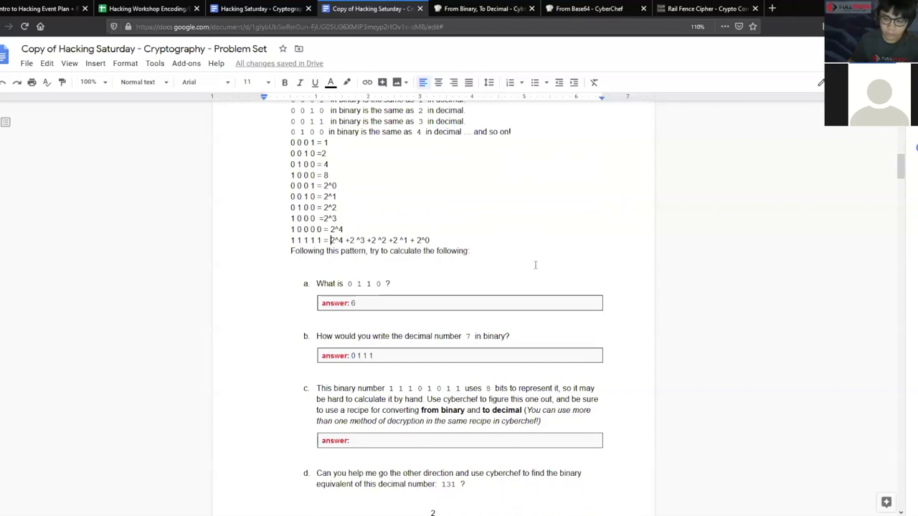
{"action": "scroll", "coordinate": [485, 294], "scroll_direction": "down", "scroll_amount": 6}
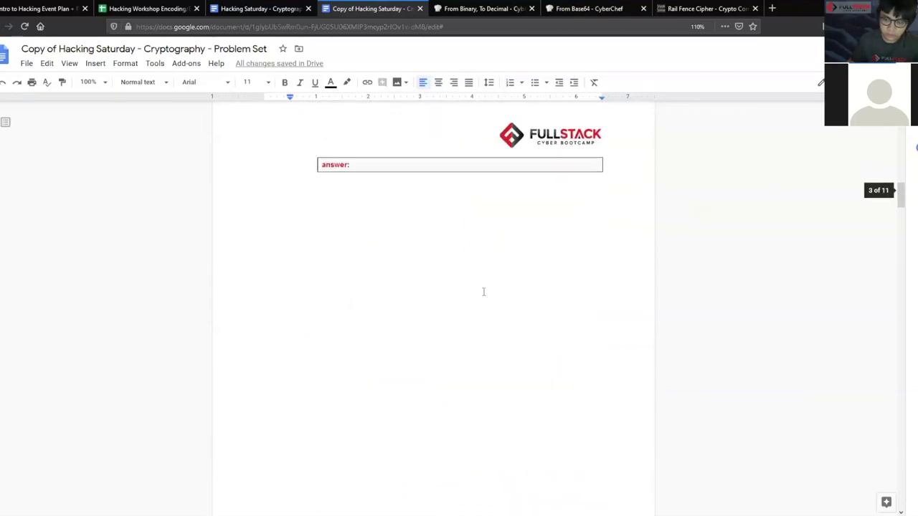
{"action": "scroll", "coordinate": [483, 292], "scroll_direction": "up", "scroll_amount": 3}
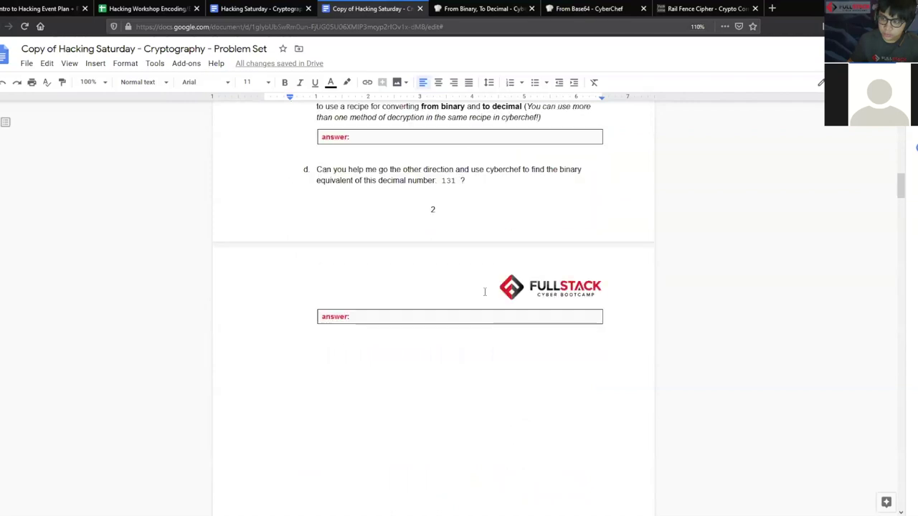
{"action": "scroll", "coordinate": [485, 292], "scroll_direction": "up", "scroll_amount": 2}
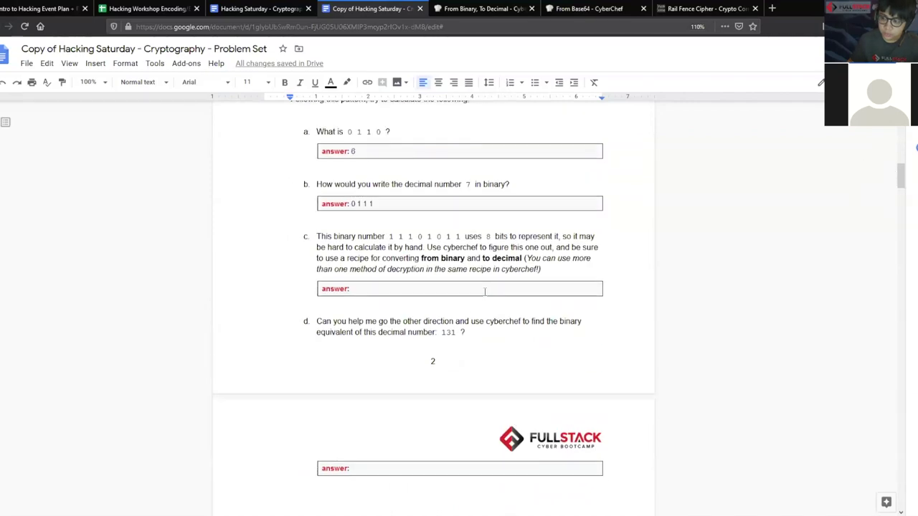
{"action": "scroll", "coordinate": [469, 362], "scroll_direction": "down", "scroll_amount": 3}
{"action": "scroll", "coordinate": [471, 353], "scroll_direction": "up", "scroll_amount": 3}
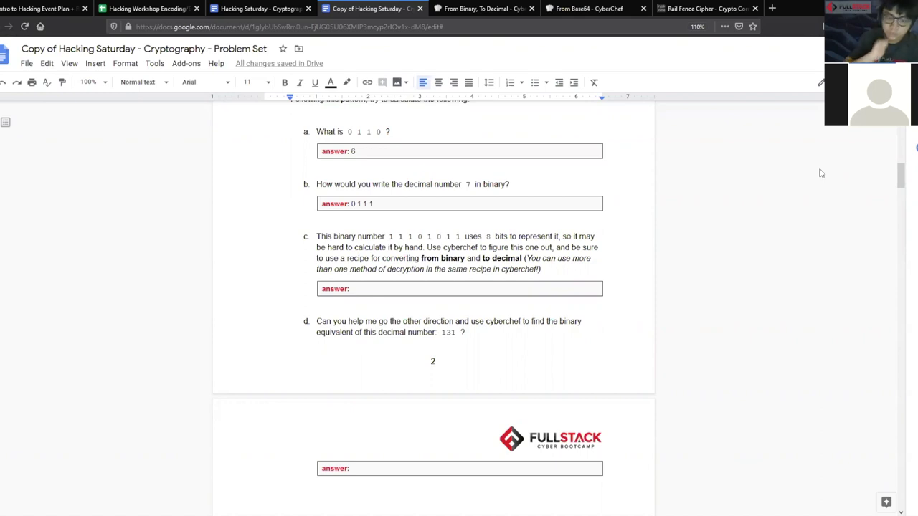
{"action": "left_click_drag", "start_coordinate": [388, 236], "coordinate": [463, 238]}
Copy 1 1 1 0 1 0 1 1 into CyberChef's input, converting it to decimal 235.
{"action": "right_click", "coordinate": [452, 237]}
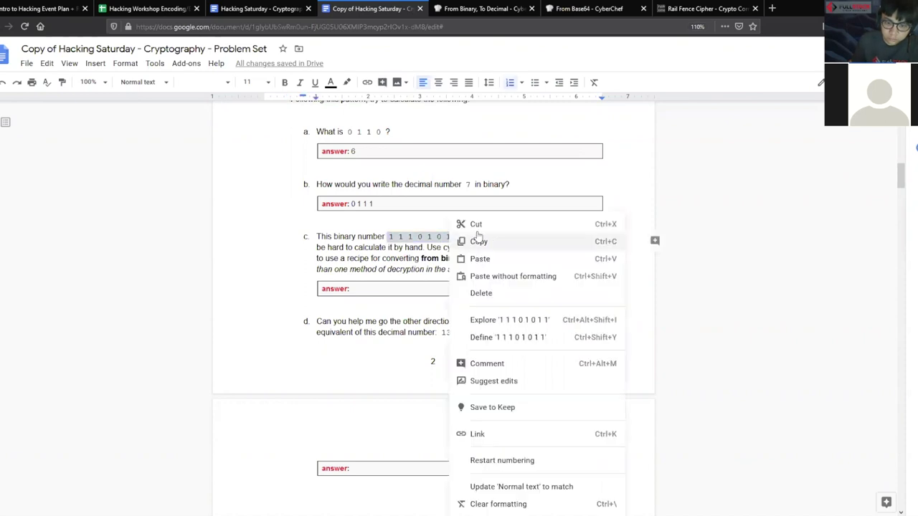
{"action": "left_click", "coordinate": [478, 242]}
{"action": "left_click", "coordinate": [482, 9]}
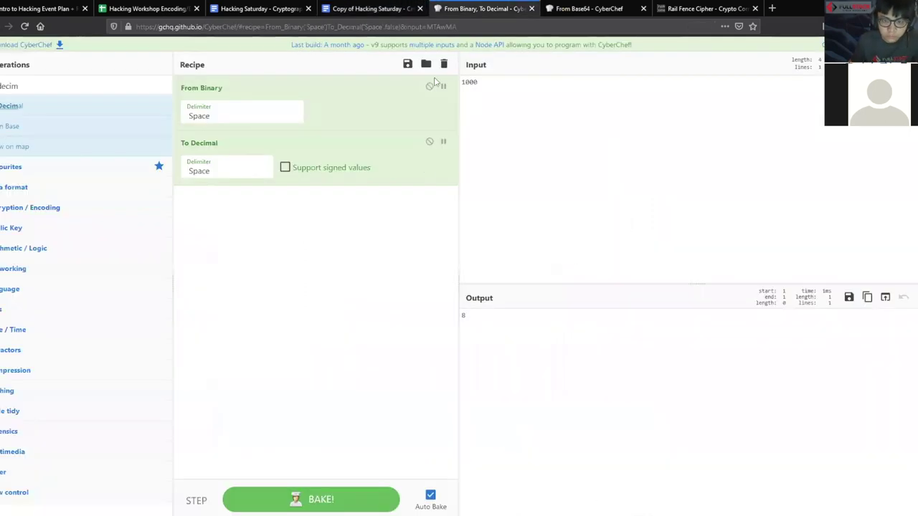
{"action": "key", "text": "ctrl+a"}
{"action": "key", "text": "ctrl+v"}
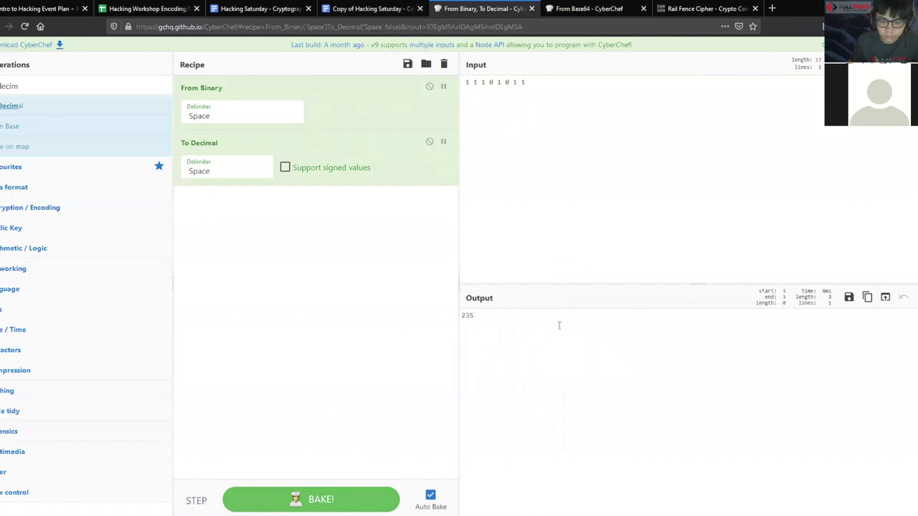
Enter 235 as question c's answer in the problem set.
{"action": "left_click", "coordinate": [360, 10]}
{"action": "left_click", "coordinate": [451, 288]}
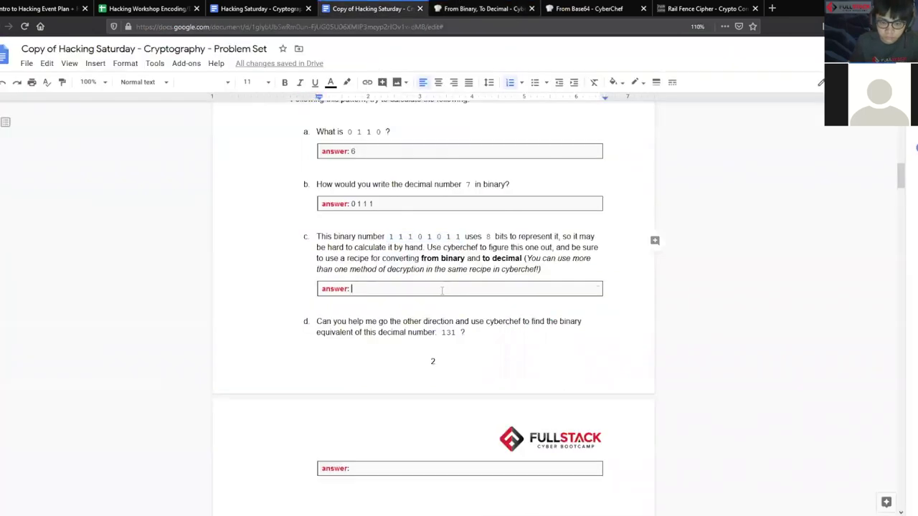
{"action": "type", "text": "235"}
{"action": "left_click", "coordinate": [406, 468]}
Replace CyberChef's input with 131 for question d.
{"action": "left_click", "coordinate": [482, 8]}
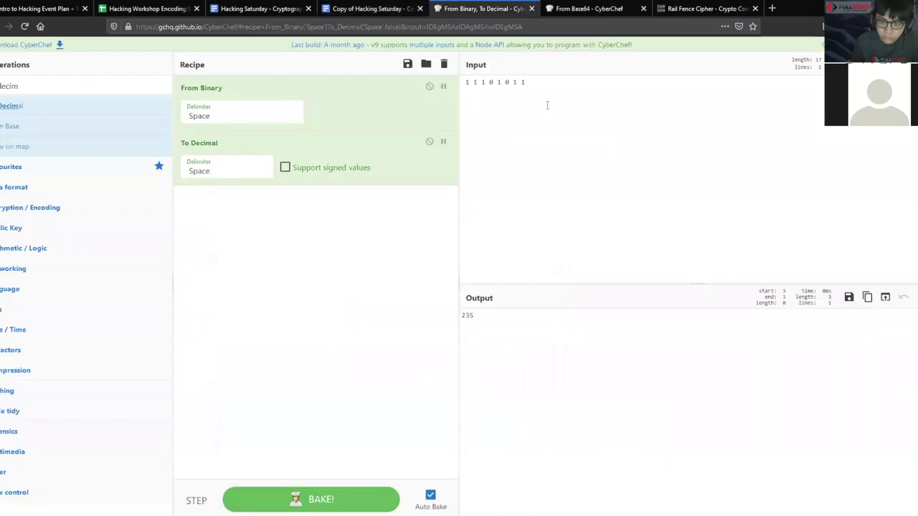
{"action": "key", "text": "ctrl+a"}
{"action": "key", "text": "BackSpace"}
{"action": "type", "text": "131"}
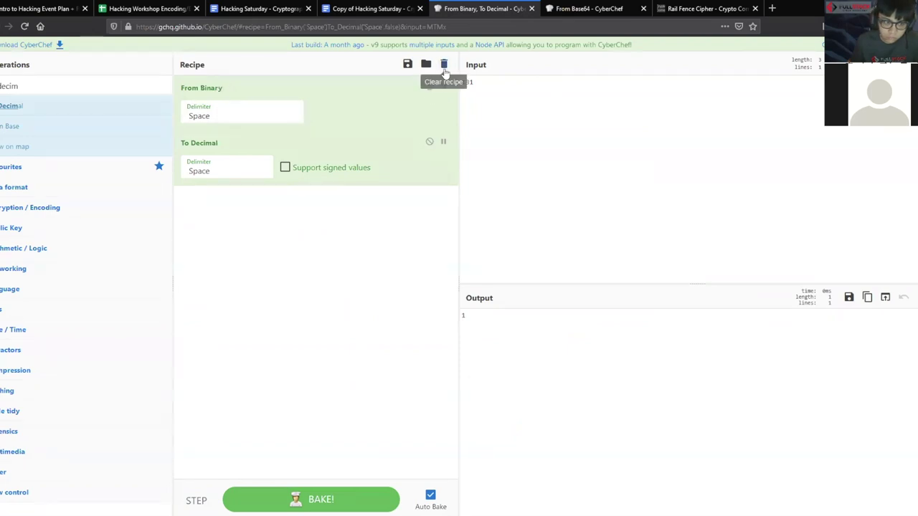
Rebuild the recipe as From Decimal then To Binary, turning 131 into 10000011.
{"action": "left_click", "coordinate": [443, 64]}
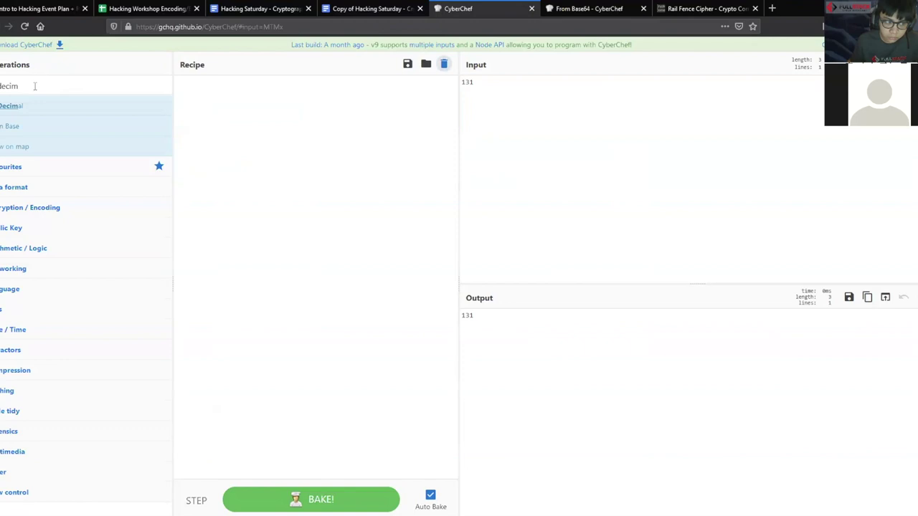
{"action": "double_click", "coordinate": [73, 79]}
{"action": "type", "text": "from decim"}
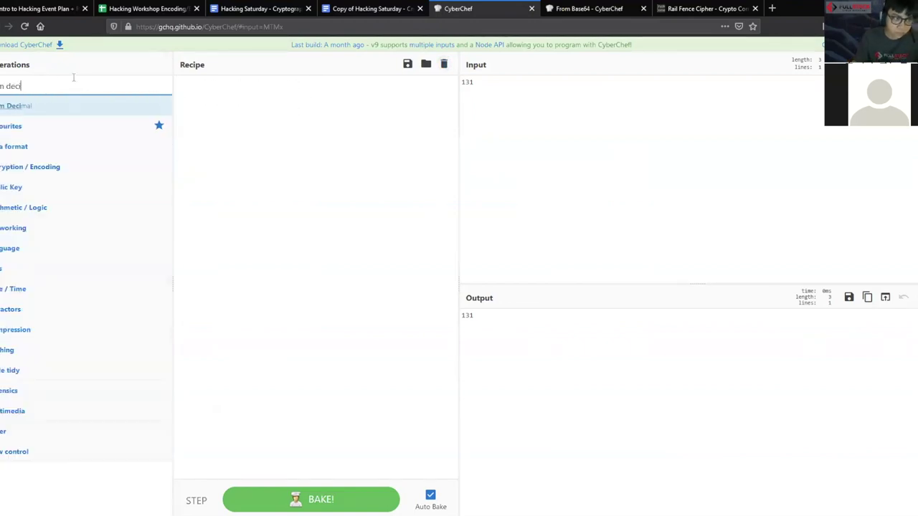
{"action": "left_click", "coordinate": [70, 124]}
{"action": "double_click", "coordinate": [73, 106]}
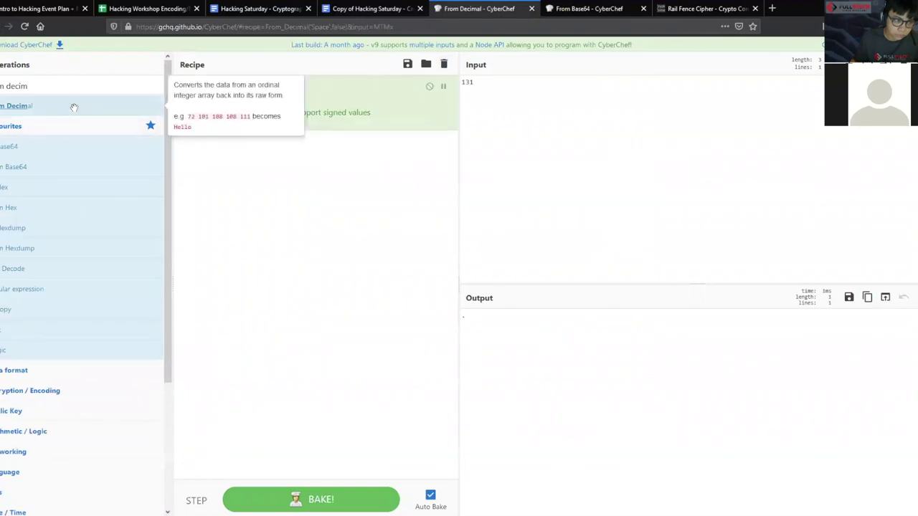
{"action": "triple_click", "coordinate": [83, 89]}
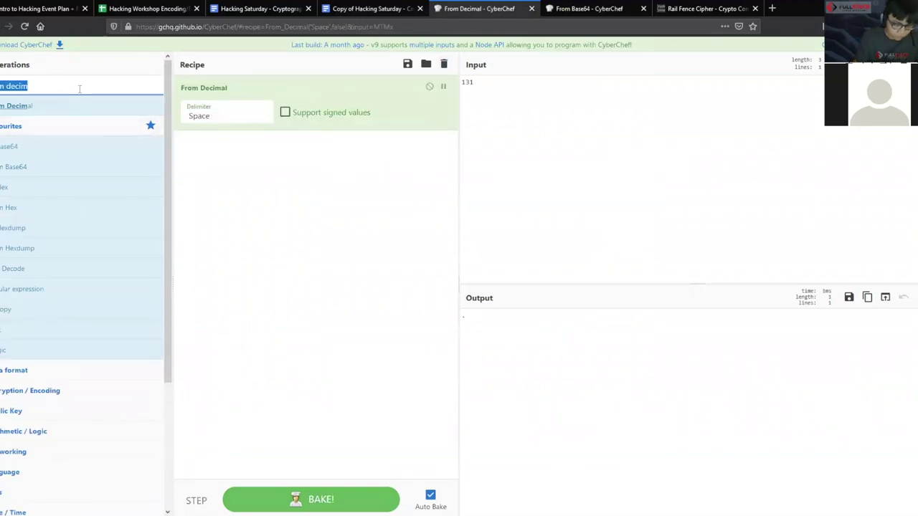
{"action": "type", "text": "to binary"}
{"action": "double_click", "coordinate": [76, 106]}
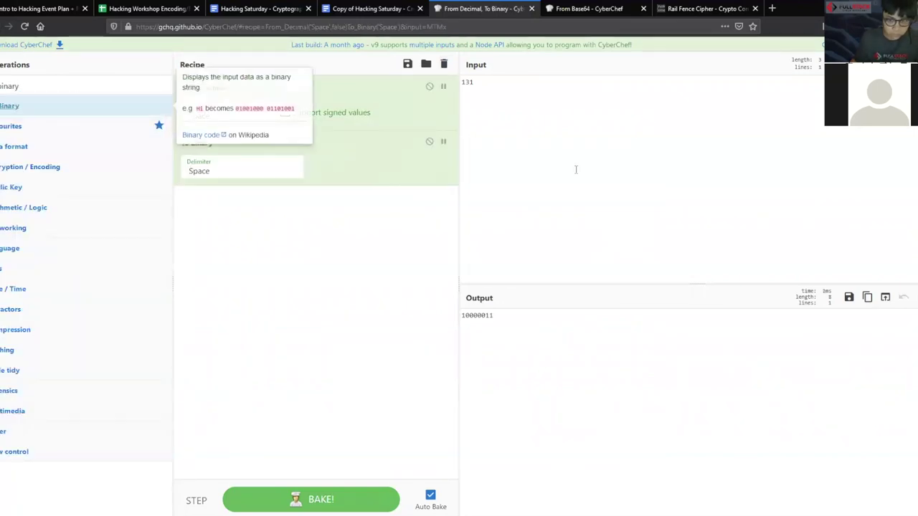
Paste the output 10000011 as question d's answer in the problem set.
{"action": "left_click_drag", "start_coordinate": [506, 313], "coordinate": [355, 318]}
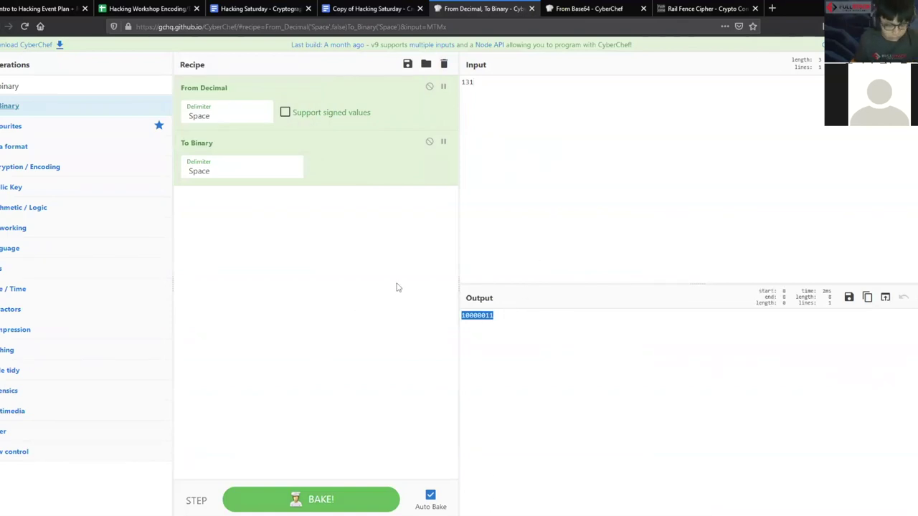
{"action": "left_click", "coordinate": [352, 9]}
{"action": "key", "text": "ctrl+v"}
{"action": "scroll", "coordinate": [430, 373], "scroll_direction": "down", "scroll_amount": 10}
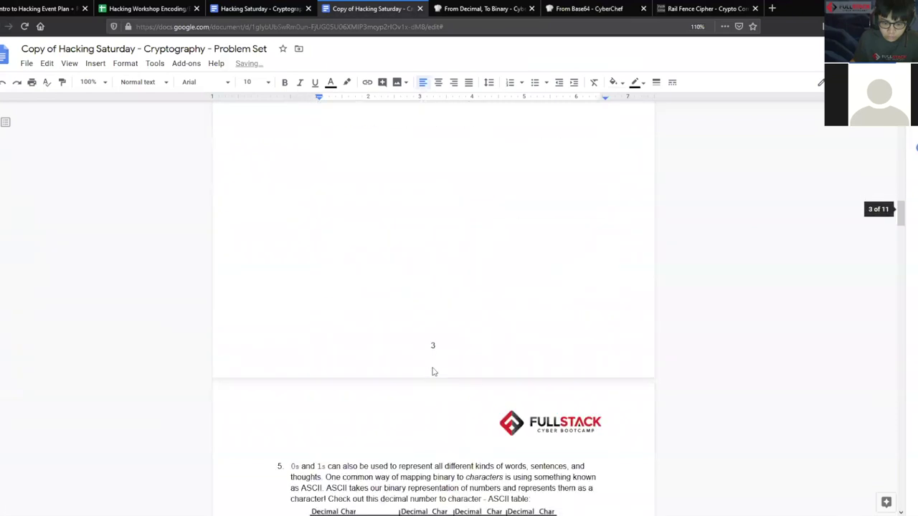
Select 'puppy' in question 5a, then scroll ahead to Bonus question 6's binary block.
{"action": "scroll", "coordinate": [433, 371], "scroll_direction": "down", "scroll_amount": 5}
{"action": "scroll", "coordinate": [459, 311], "scroll_direction": "down", "scroll_amount": 3}
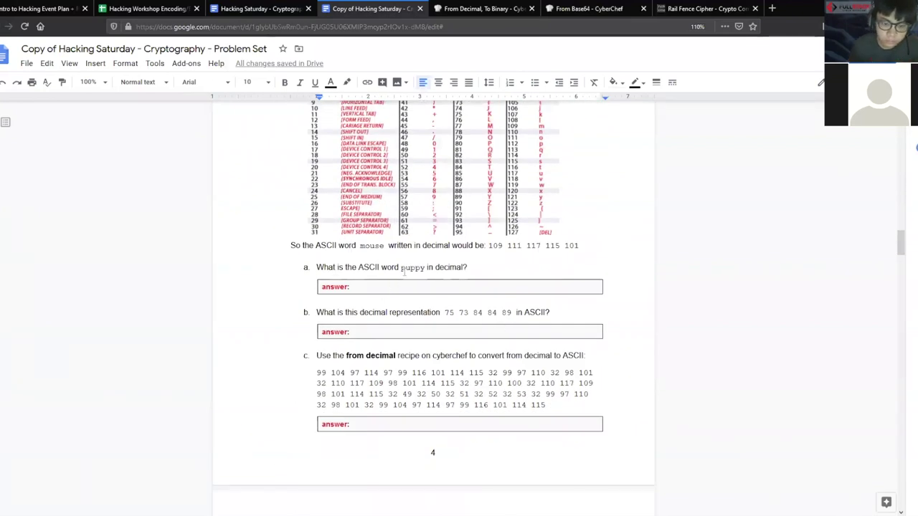
{"action": "left_click_drag", "start_coordinate": [401, 269], "coordinate": [424, 270]}
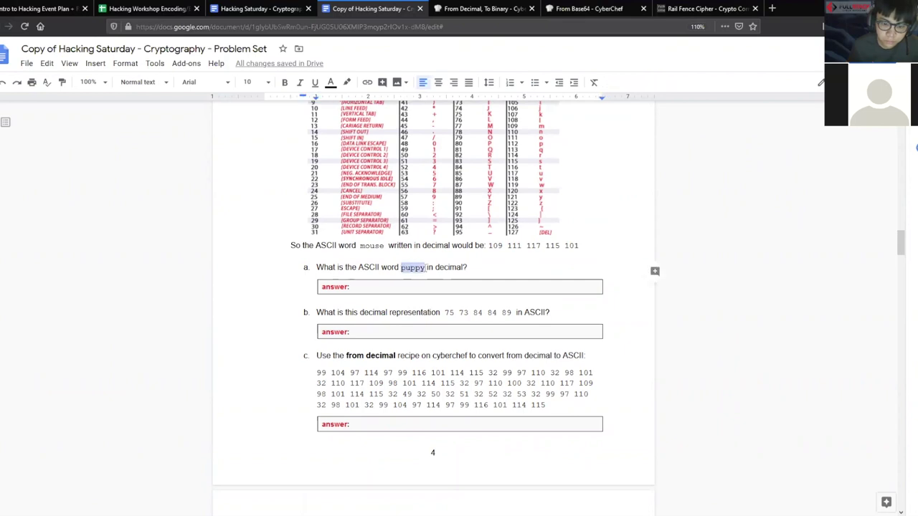
{"action": "scroll", "coordinate": [502, 290], "scroll_direction": "up", "scroll_amount": 3}
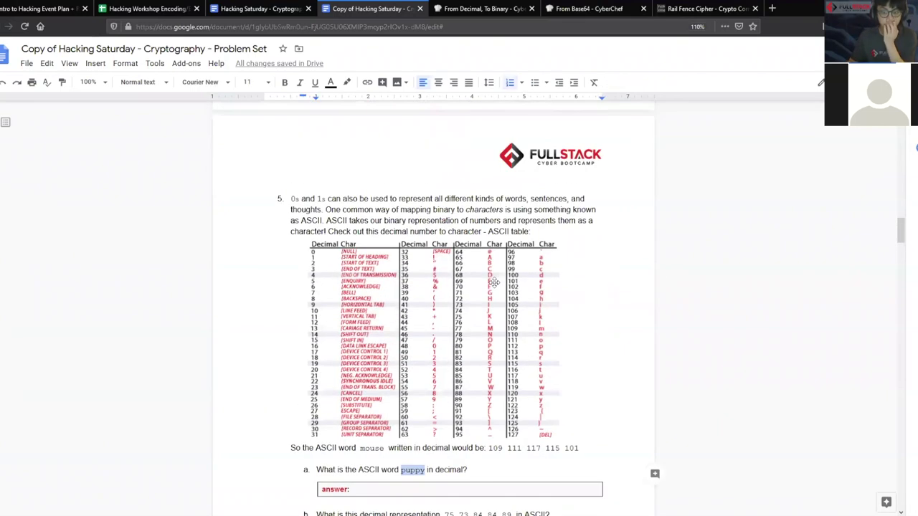
{"action": "scroll", "coordinate": [493, 267], "scroll_direction": "down", "scroll_amount": 1}
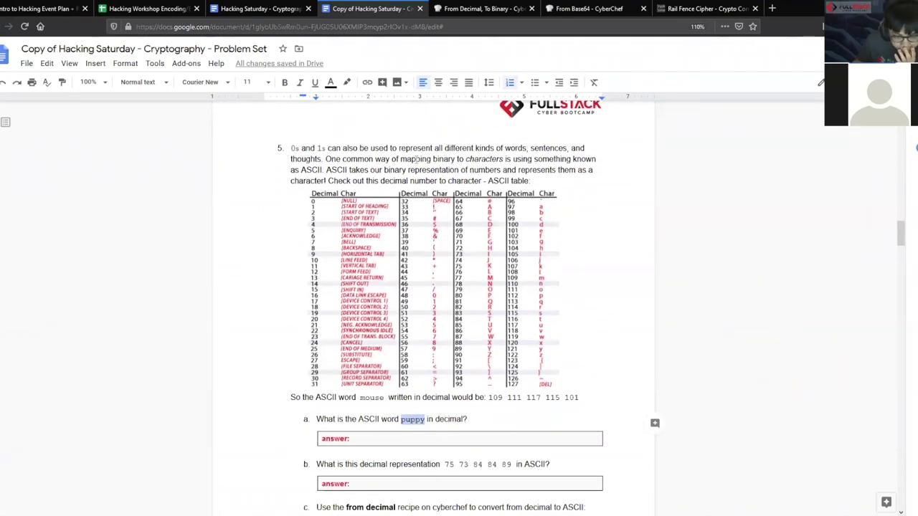
{"action": "scroll", "coordinate": [416, 160], "scroll_direction": "down", "scroll_amount": 2}
{"action": "scroll", "coordinate": [416, 159], "scroll_direction": "down", "scroll_amount": 8}
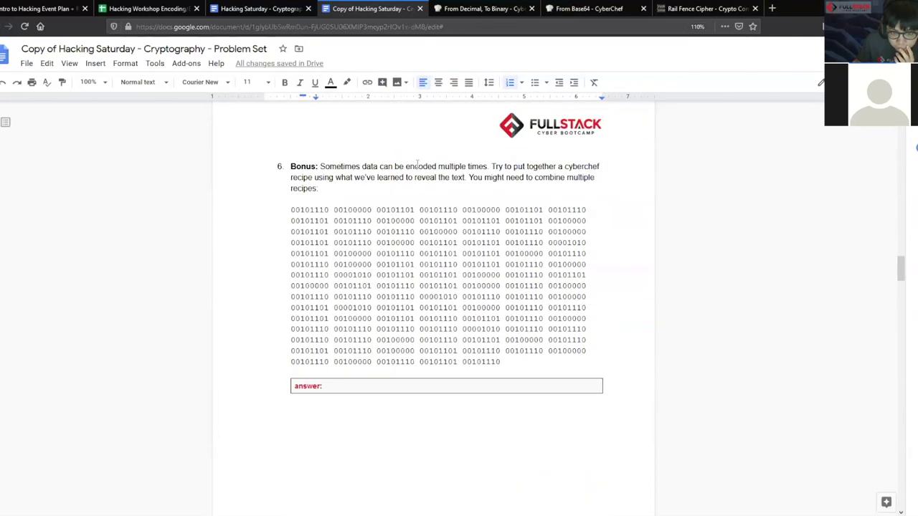
{"action": "scroll", "coordinate": [421, 160], "scroll_direction": "up", "scroll_amount": 8}
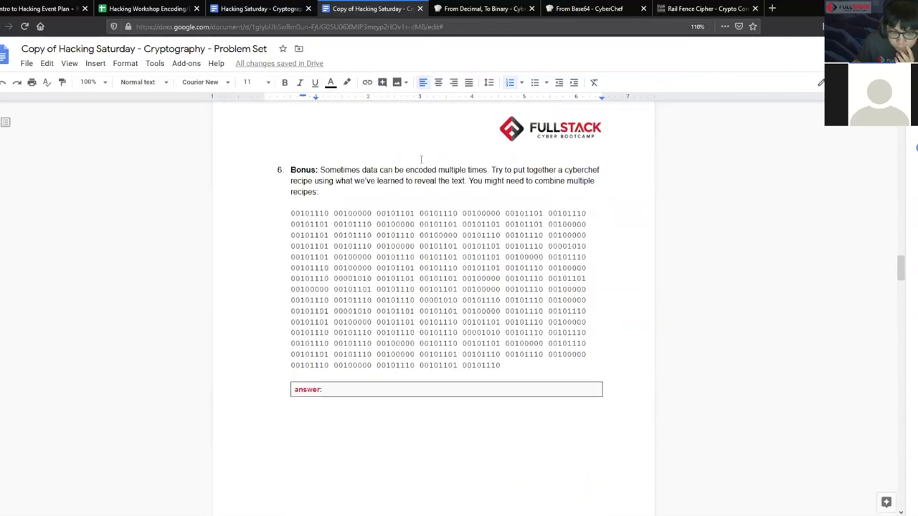
Scroll back up from Bonus question 6 to the ASCII decimal table and questions a–c.
{"action": "scroll", "coordinate": [421, 159], "scroll_direction": "up", "scroll_amount": 3}
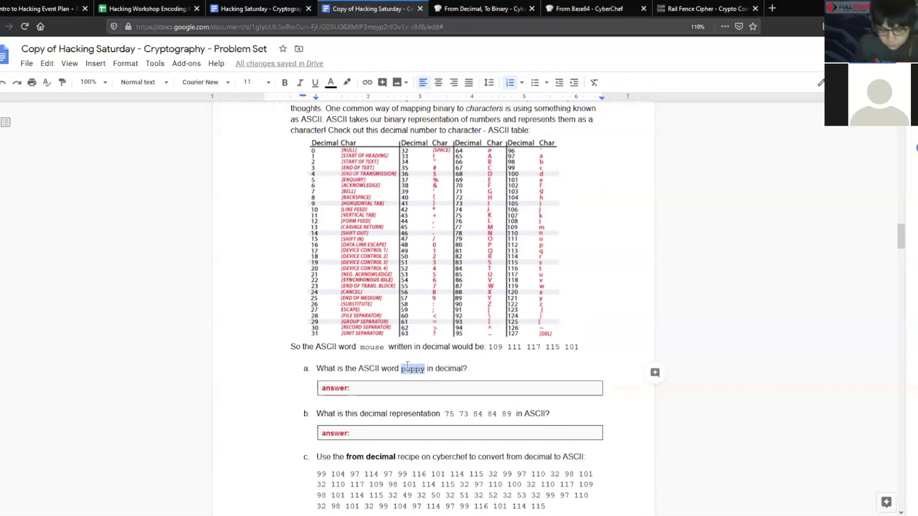
Copy 'puppy' from question a and bring the CyberChef converter back up.
{"action": "scroll", "coordinate": [411, 362], "scroll_direction": "down", "scroll_amount": 8}
{"action": "scroll", "coordinate": [352, 307], "scroll_direction": "up", "scroll_amount": 4}
{"action": "scroll", "coordinate": [352, 306], "scroll_direction": "up", "scroll_amount": 3}
{"action": "right_click", "coordinate": [417, 318]}
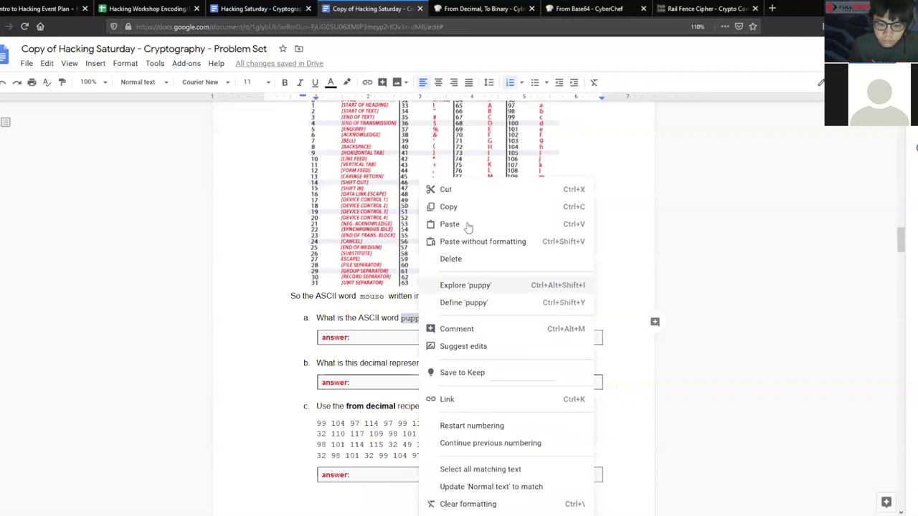
{"action": "left_click", "coordinate": [466, 208]}
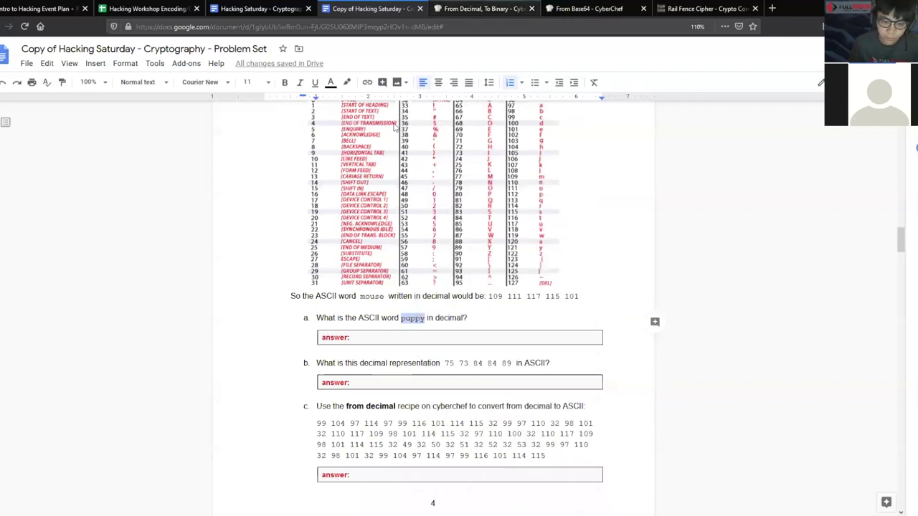
{"action": "left_click", "coordinate": [439, 8]}
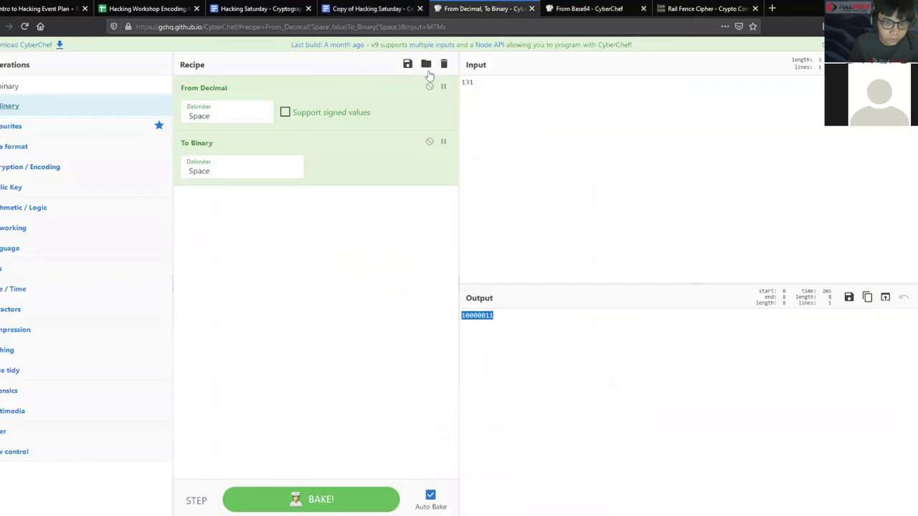
{"action": "left_click", "coordinate": [443, 64]}
{"action": "left_click", "coordinate": [44, 85]}
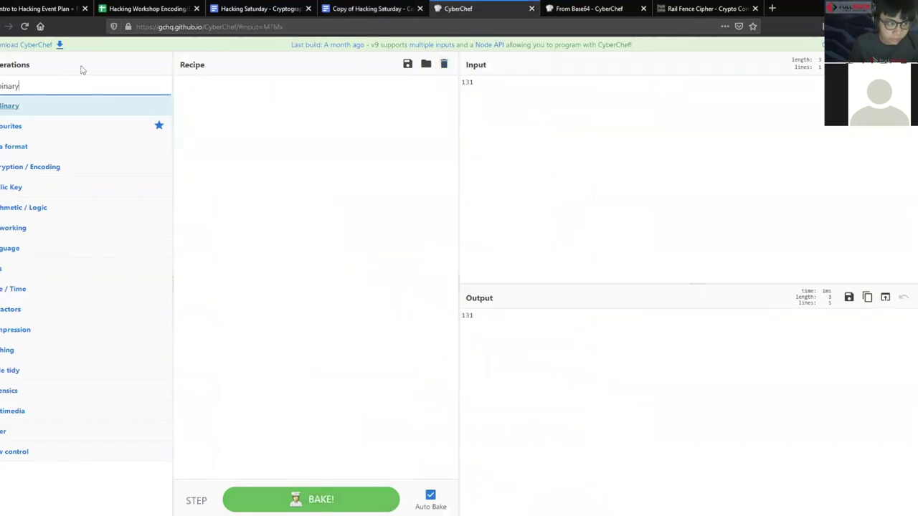
{"action": "key", "text": "ctrl+a"}
{"action": "key", "text": "BackSpace"}
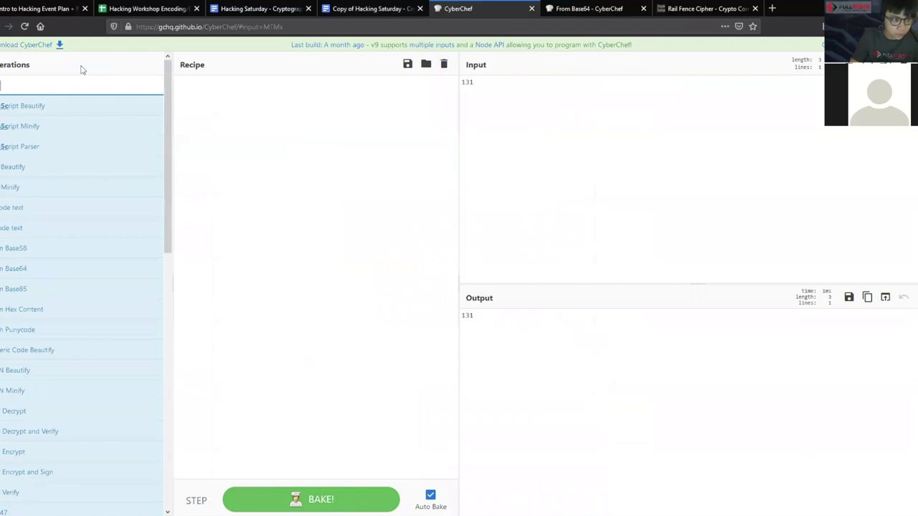
{"action": "type", "text": "ascii"}
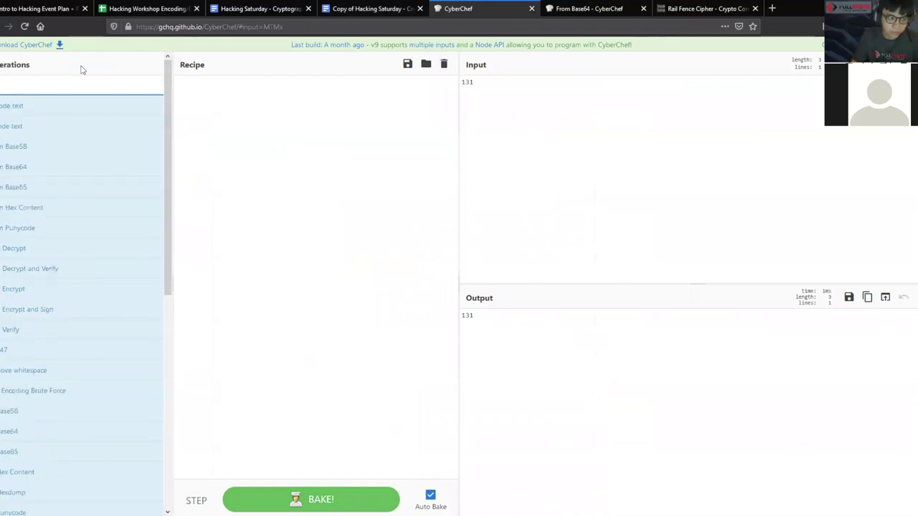
{"action": "type", "text": "asci"}
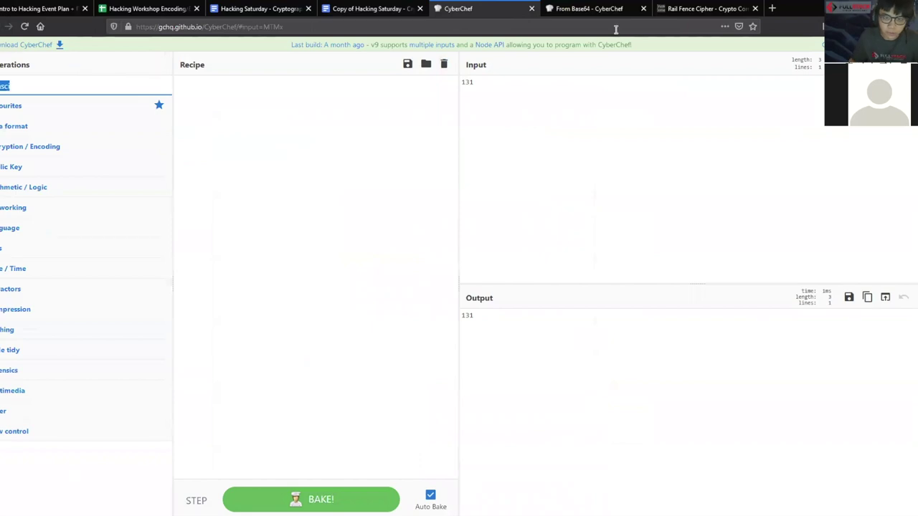
{"action": "left_click", "coordinate": [340, 9]}
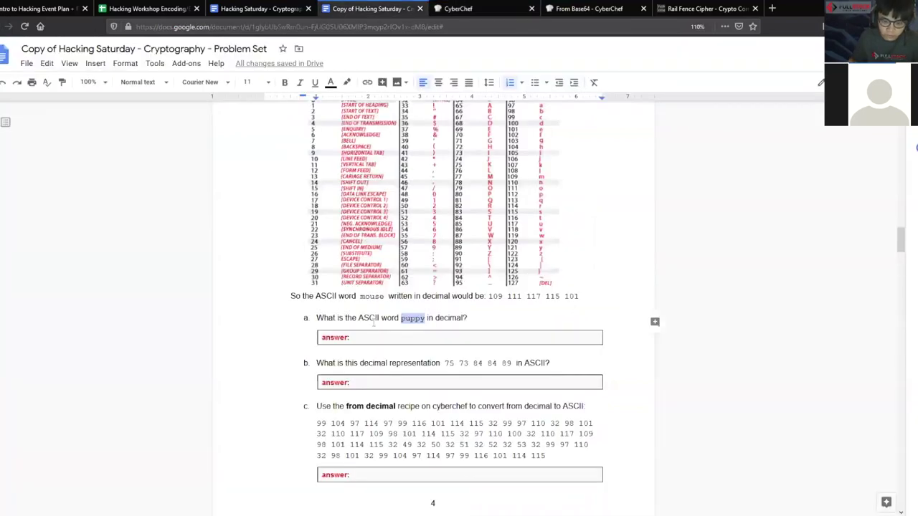
{"action": "scroll", "coordinate": [379, 323], "scroll_direction": "up", "scroll_amount": 5}
{"action": "scroll", "coordinate": [380, 323], "scroll_direction": "down", "scroll_amount": 3}
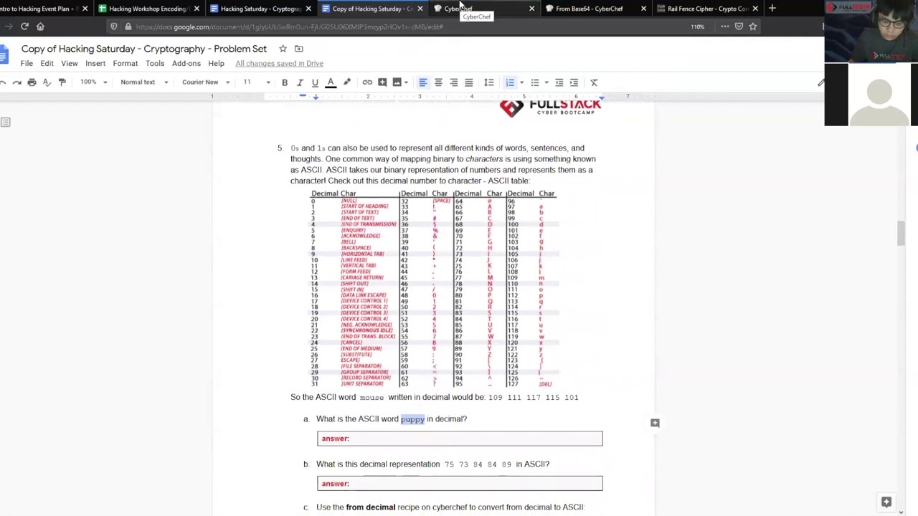
{"action": "left_click", "coordinate": [459, 7]}
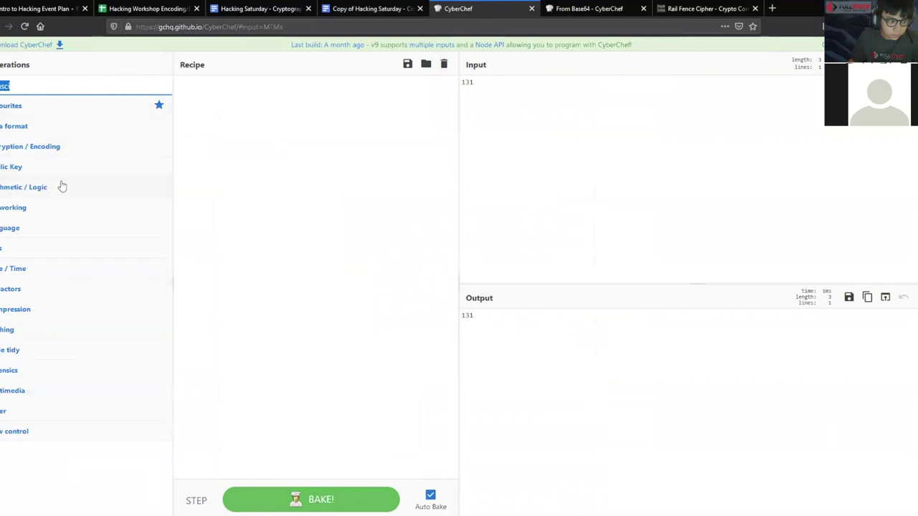
{"action": "type", "text": "as"}
{"action": "key", "text": "BackSpace"}
{"action": "key", "text": "BackSpace"}
{"action": "type", "text": "encode"}
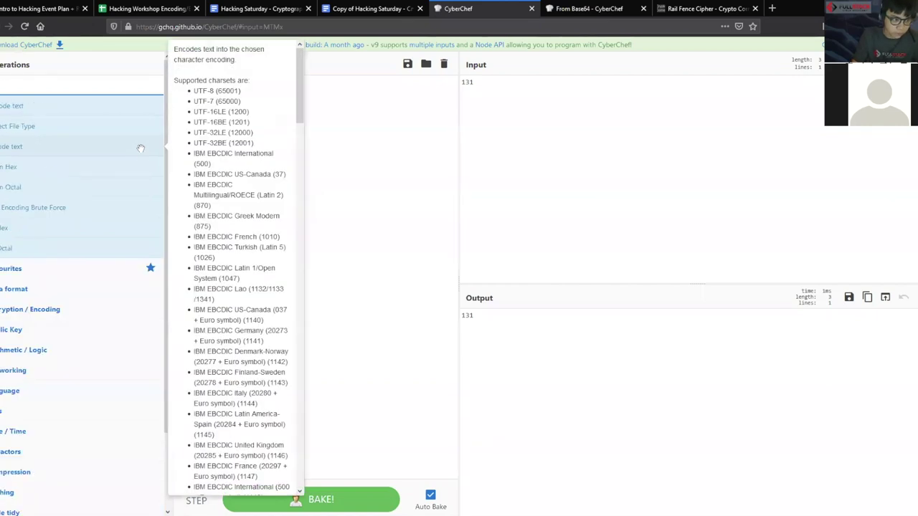
{"action": "type", "text": "8"}
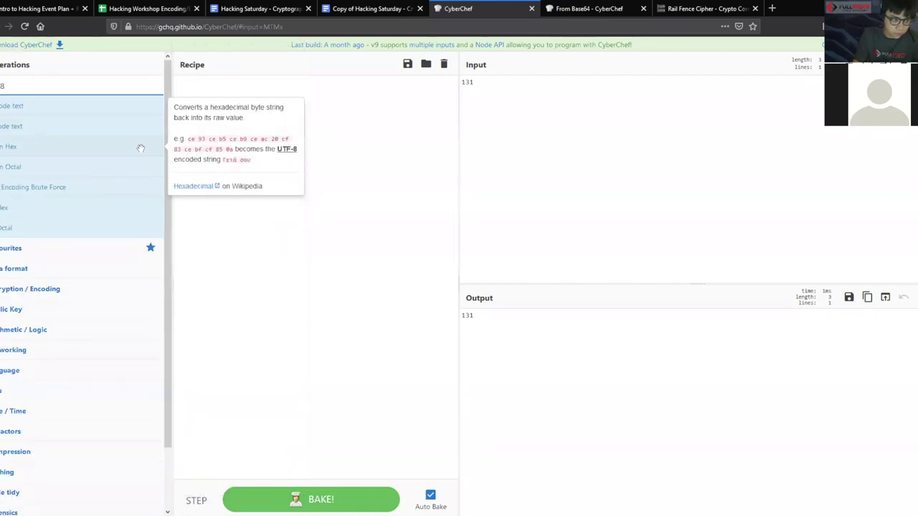
{"action": "key", "text": "ctrl+a"}
{"action": "key", "text": "BackSpace"}
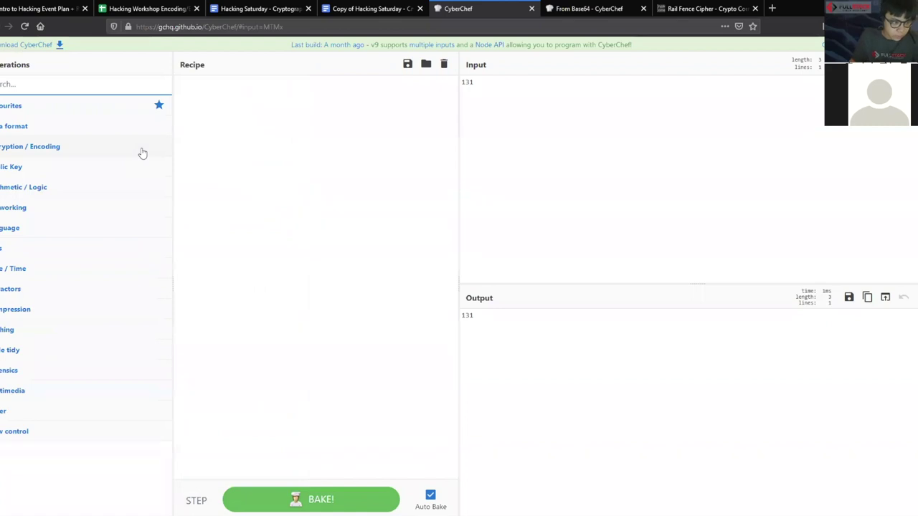
{"action": "left_click", "coordinate": [68, 149]}
{"action": "scroll", "coordinate": [67, 239], "scroll_direction": "down", "scroll_amount": 10}
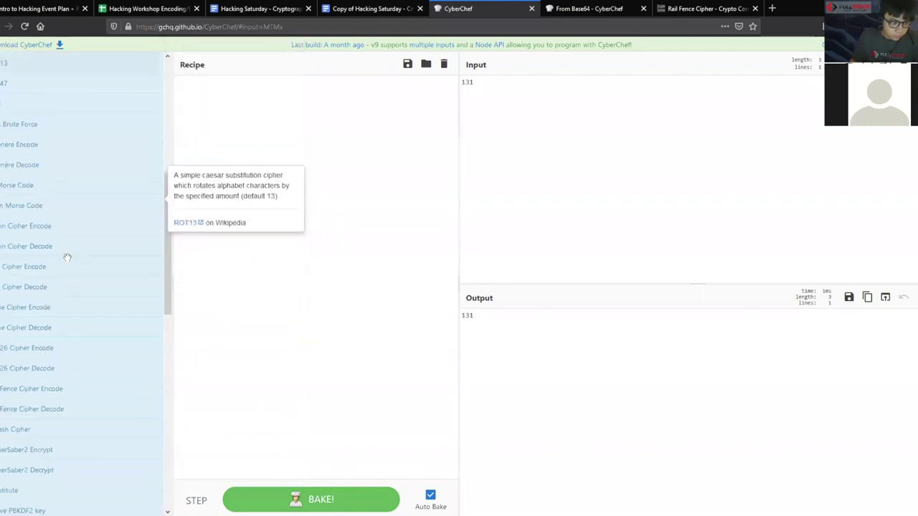
{"action": "scroll", "coordinate": [68, 254], "scroll_direction": "down", "scroll_amount": 5}
{"action": "scroll", "coordinate": [78, 259], "scroll_direction": "up", "scroll_amount": 15}
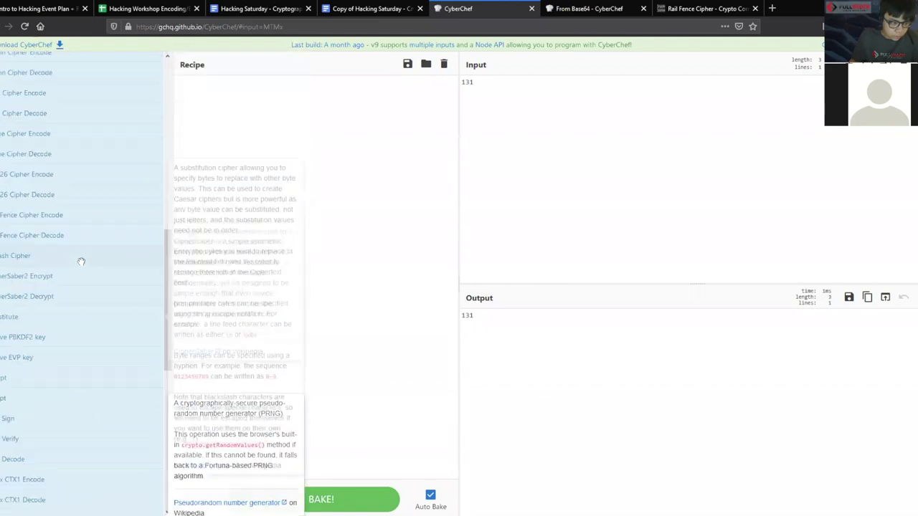
{"action": "scroll", "coordinate": [81, 262], "scroll_direction": "up", "scroll_amount": 10}
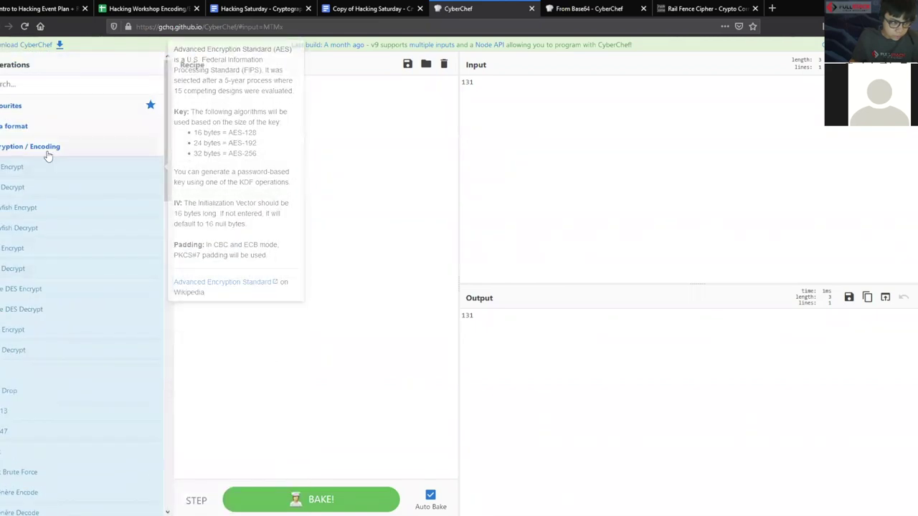
{"action": "left_click", "coordinate": [43, 147]}
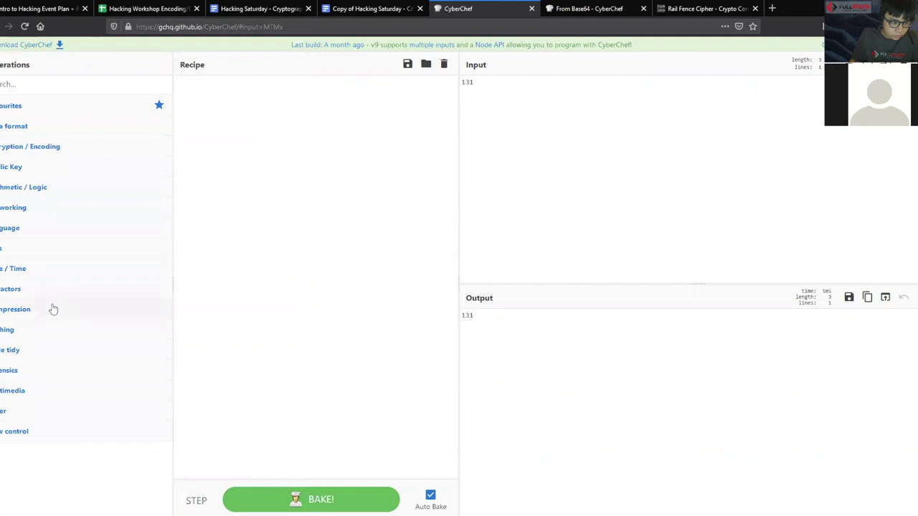
{"action": "left_click", "coordinate": [69, 91]}
{"action": "type", "text": "as"}
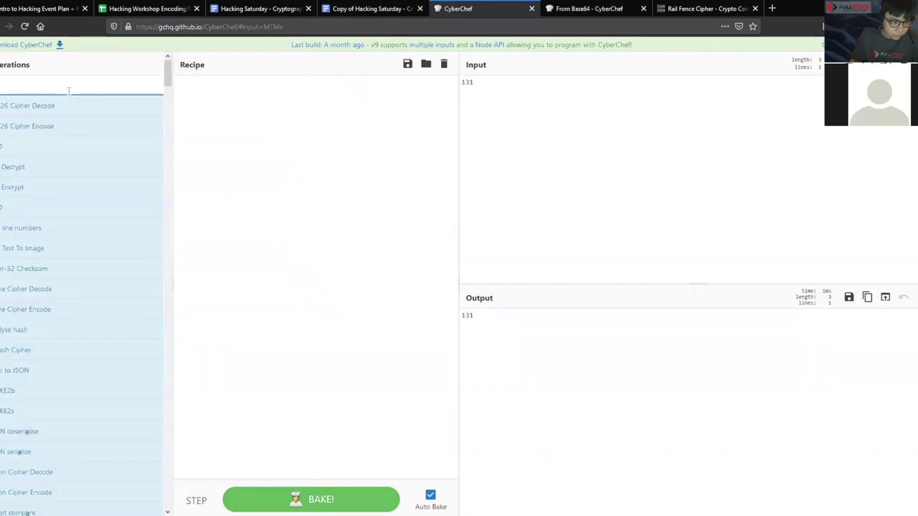
{"action": "mouse_move", "coordinate": [74, 167]}
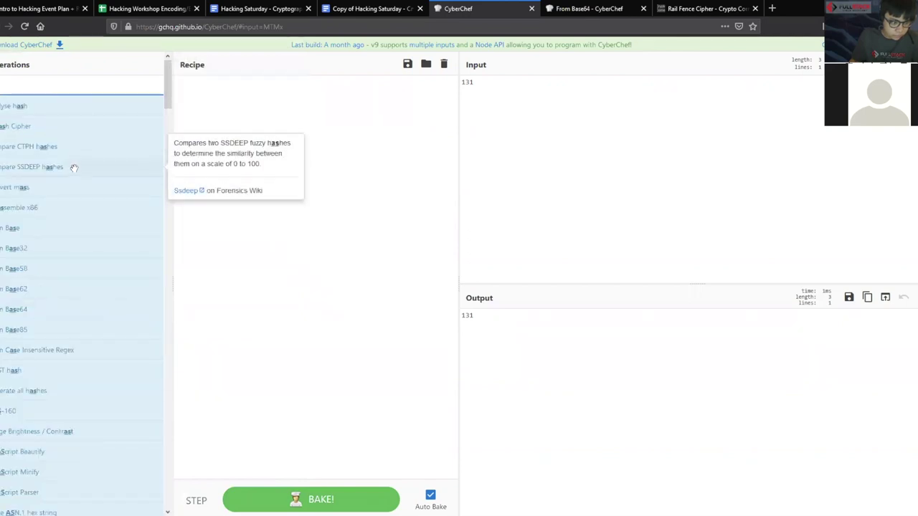
{"action": "scroll", "coordinate": [98, 248], "scroll_direction": "down", "scroll_amount": 5}
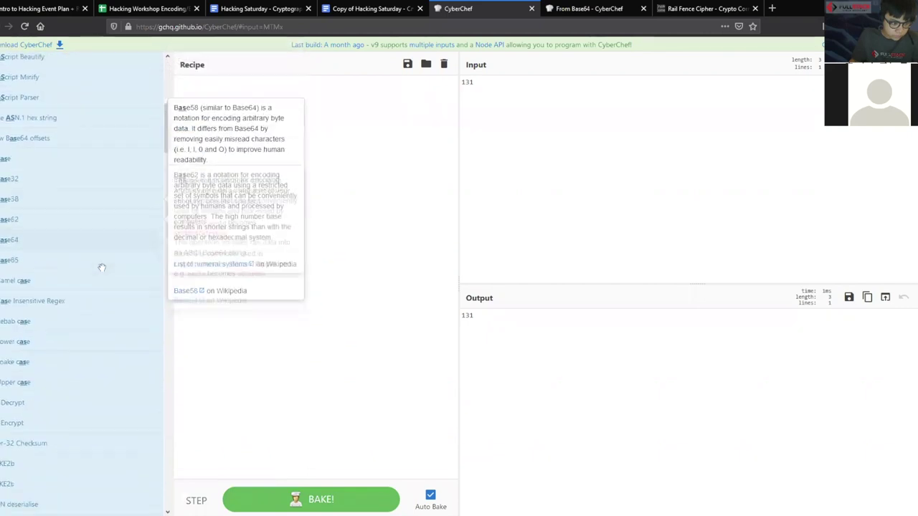
{"action": "type", "text": "c"}
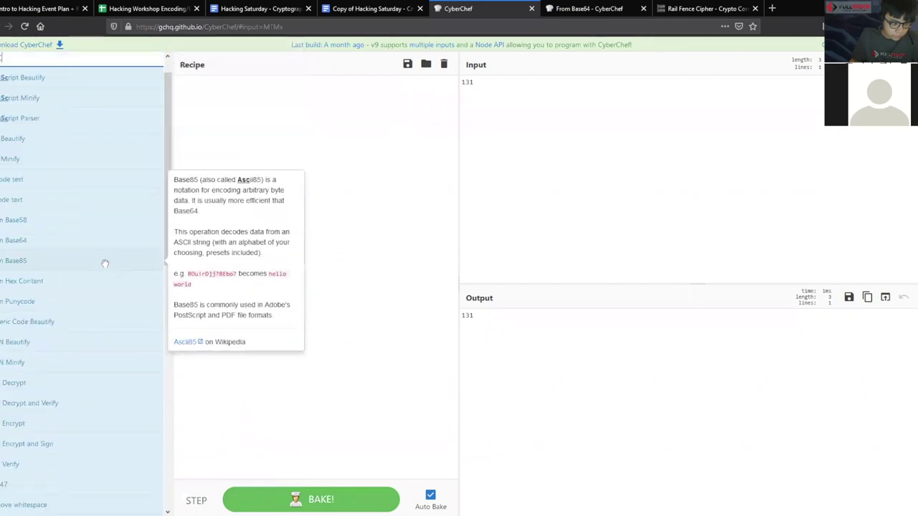
{"action": "type", "text": "II"}
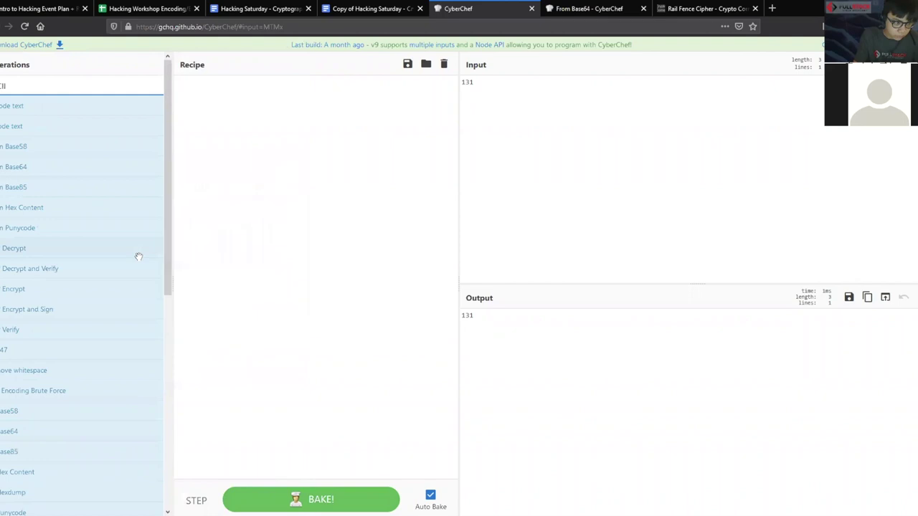
Add an Encode text step to the recipe and replace the input 131 with puppy.
{"action": "double_click", "coordinate": [95, 125]}
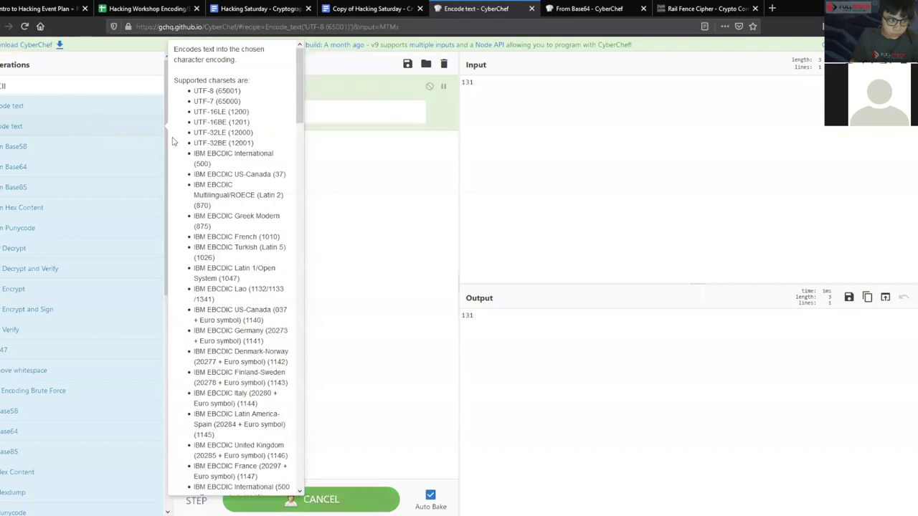
{"action": "left_click", "coordinate": [281, 115]}
{"action": "left_click", "coordinate": [285, 114]}
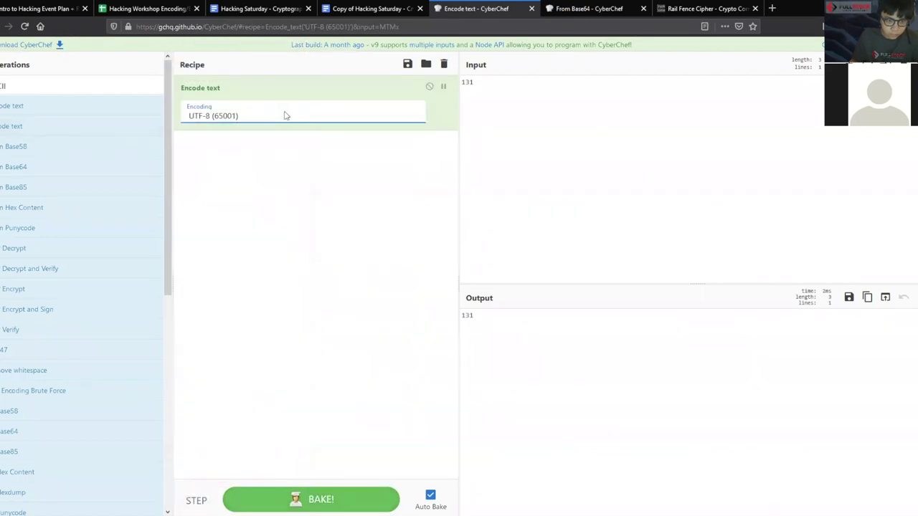
{"action": "left_click", "coordinate": [546, 93]}
{"action": "key", "text": "ctrl+a"}
{"action": "type", "text": "puppy"}
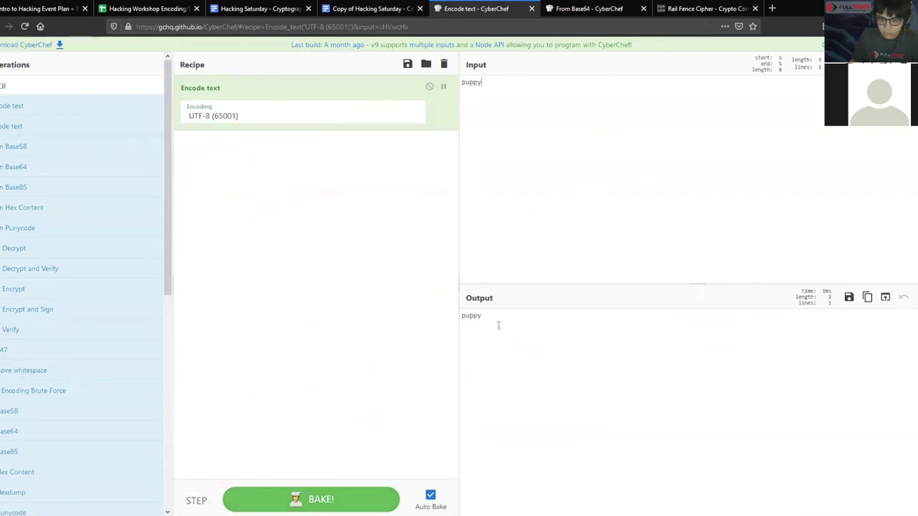
Keep Encode text's encoding at UTF-8 (65001) and go back to the problem set.
{"action": "left_click", "coordinate": [282, 116]}
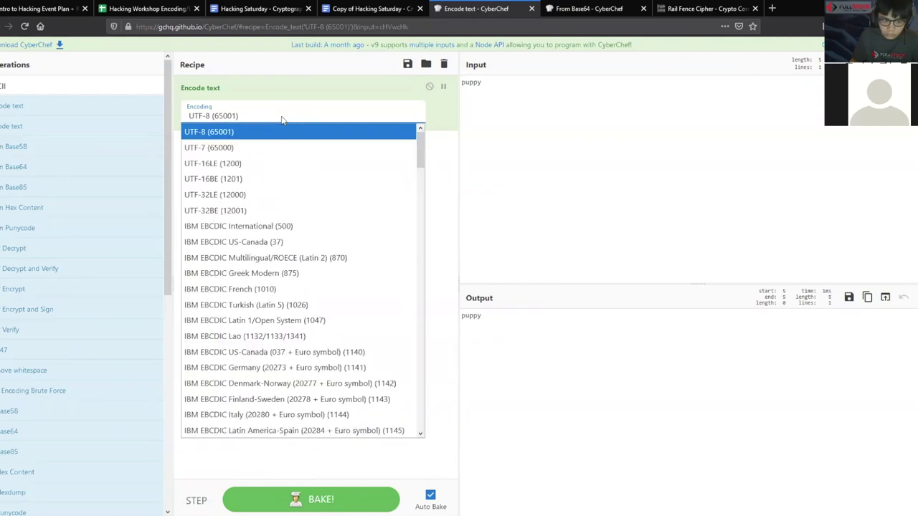
{"action": "left_click", "coordinate": [279, 140]}
{"action": "left_click", "coordinate": [293, 122]}
{"action": "scroll", "coordinate": [306, 166], "scroll_direction": "down", "scroll_amount": 10}
{"action": "scroll", "coordinate": [308, 165], "scroll_direction": "up", "scroll_amount": 6}
{"action": "scroll", "coordinate": [305, 154], "scroll_direction": "up", "scroll_amount": 5}
{"action": "left_click", "coordinate": [298, 138]}
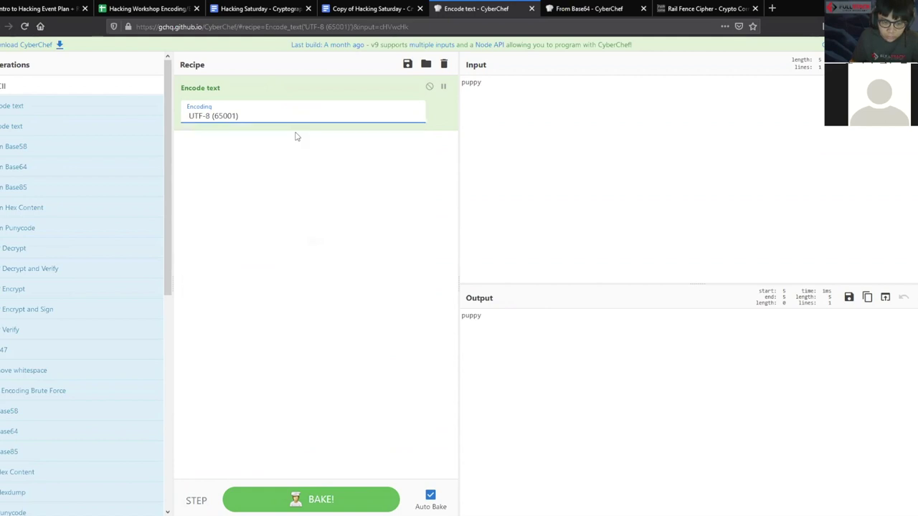
{"action": "left_click", "coordinate": [376, 8]}
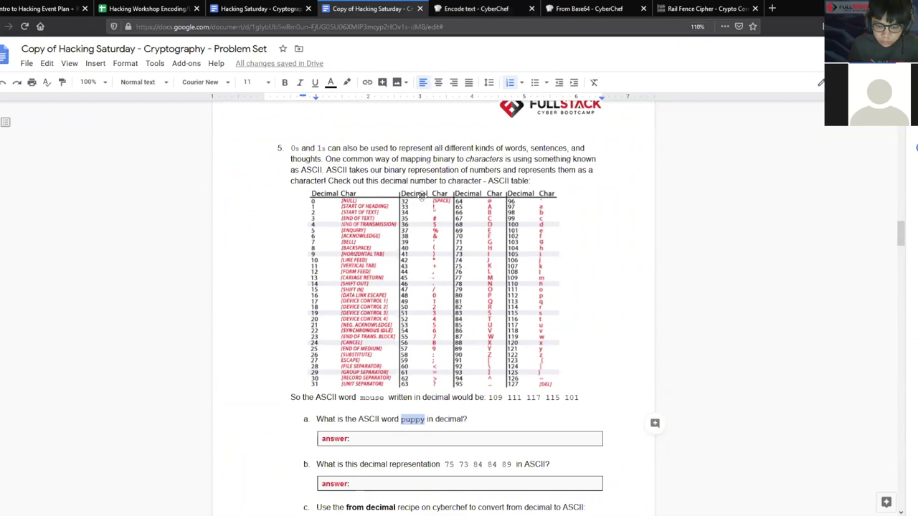
Look over questions a–c in the problem set, then return to the CyberChef Encode text recipe.
{"action": "scroll", "coordinate": [422, 195], "scroll_direction": "down", "scroll_amount": 2}
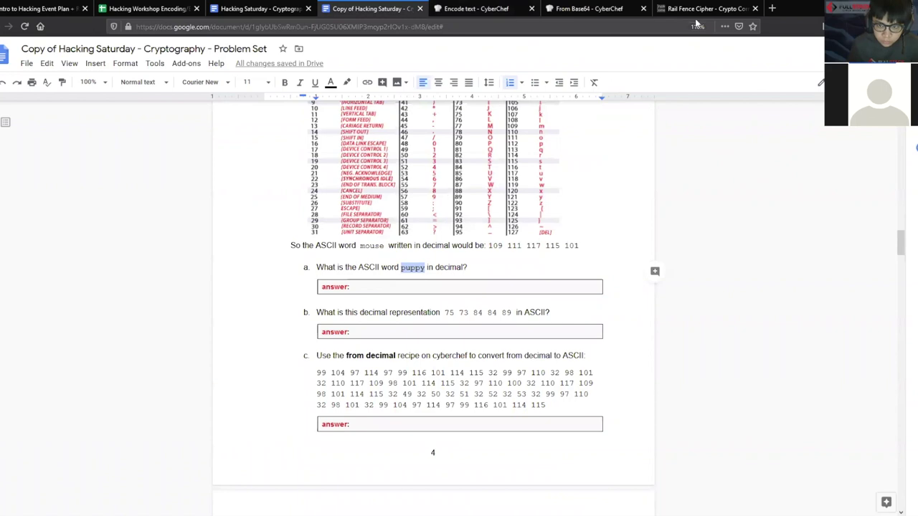
{"action": "left_click", "coordinate": [473, 9]}
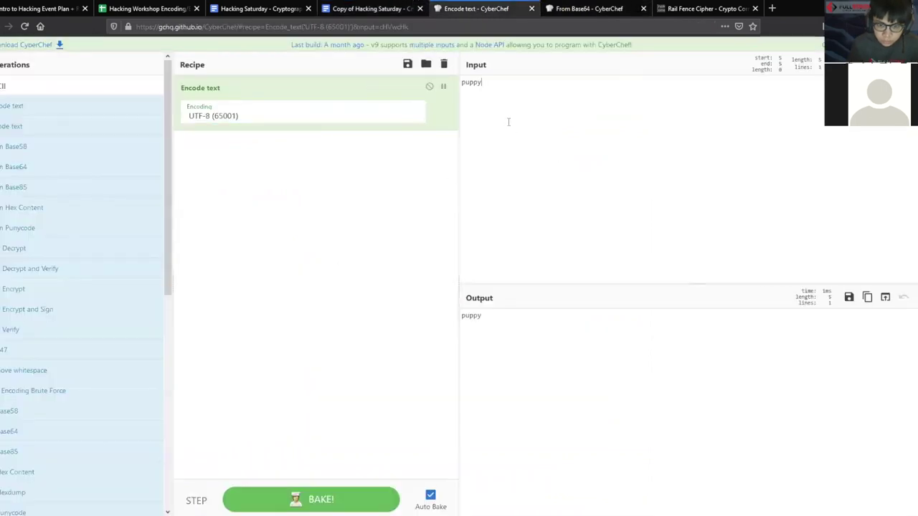
Add a To Decimal step after Encode text, leaving Encode text's encoding unchanged.
{"action": "left_click", "coordinate": [245, 114]}
{"action": "scroll", "coordinate": [239, 159], "scroll_direction": "down", "scroll_amount": 3}
{"action": "scroll", "coordinate": [239, 159], "scroll_direction": "down", "scroll_amount": 10}
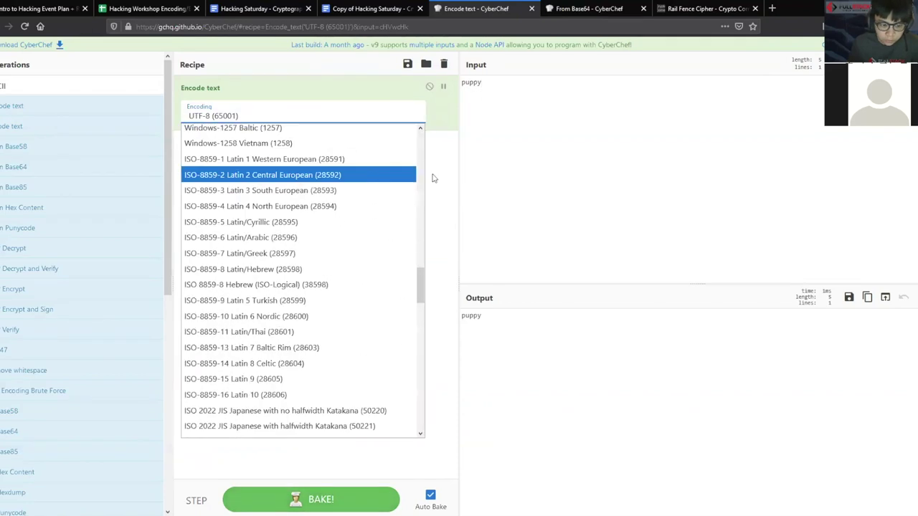
{"action": "left_click", "coordinate": [311, 117]}
{"action": "left_click", "coordinate": [39, 86]}
{"action": "key", "text": "ctrl+a"}
{"action": "type", "text": "decima"}
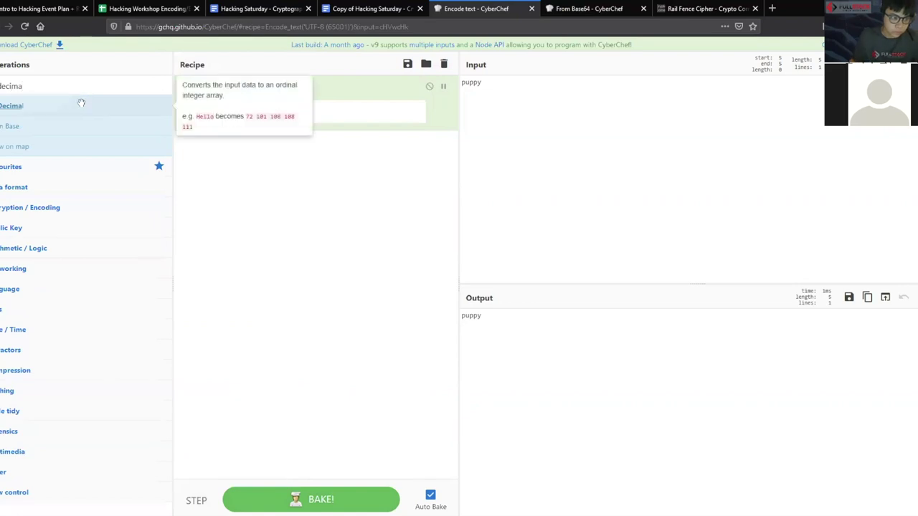
{"action": "double_click", "coordinate": [11, 105]}
{"action": "left_click", "coordinate": [429, 87]}
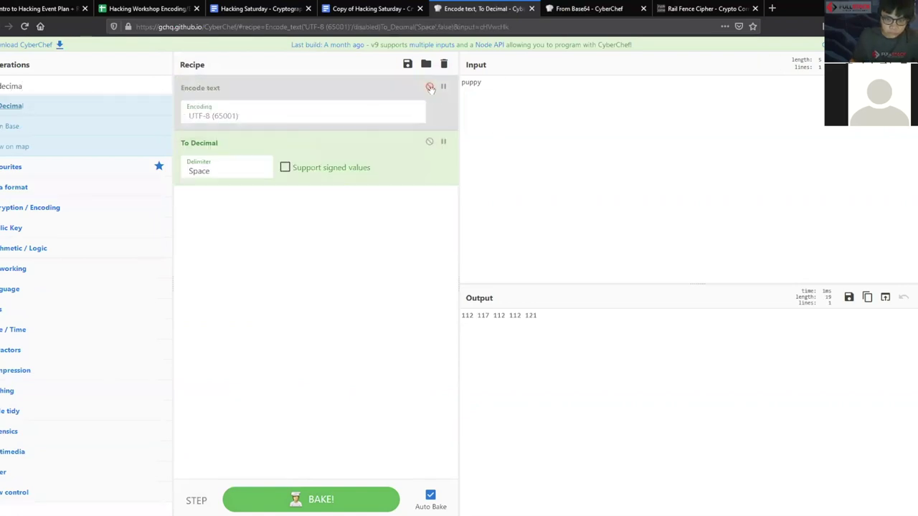
{"action": "left_click", "coordinate": [429, 87]}
{"action": "left_click", "coordinate": [429, 87]}
{"action": "left_click_drag", "start_coordinate": [561, 320], "coordinate": [220, 315]}
{"action": "key", "text": "ctrl+c"}
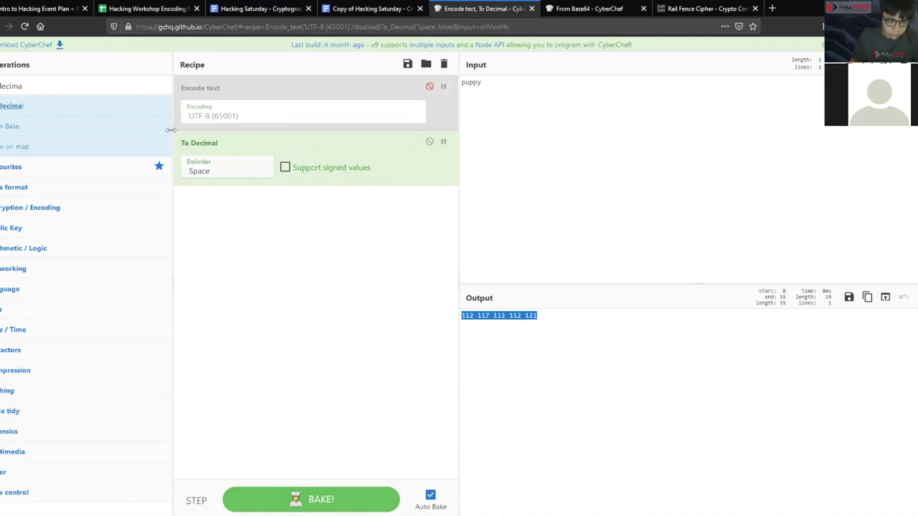
{"action": "left_click", "coordinate": [118, 66]}
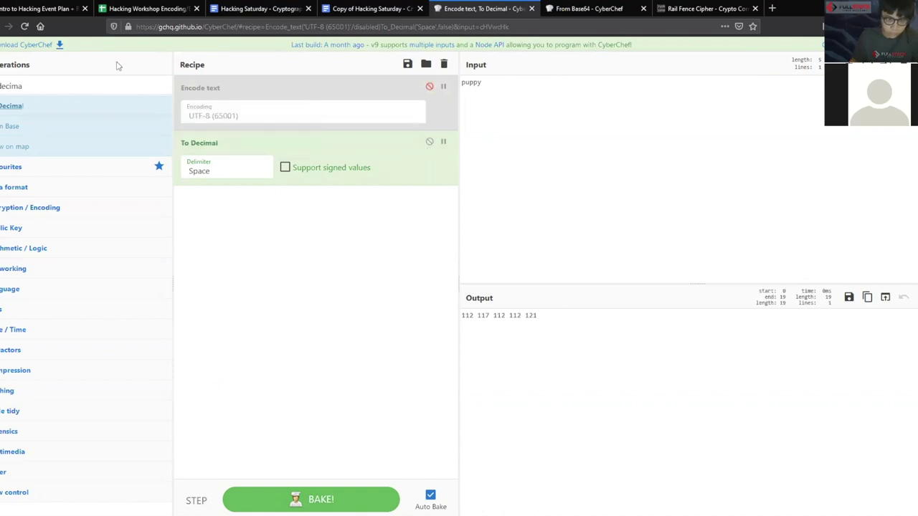
Add a Decode text step and disable the To Decimal step.
{"action": "double_click", "coordinate": [34, 80]}
{"action": "type", "text": "decod"}
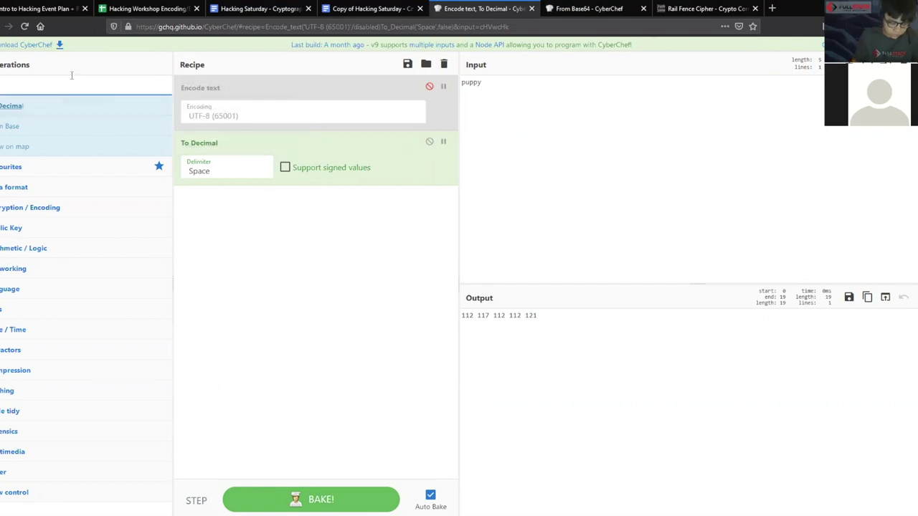
{"action": "type", "text": "e "}
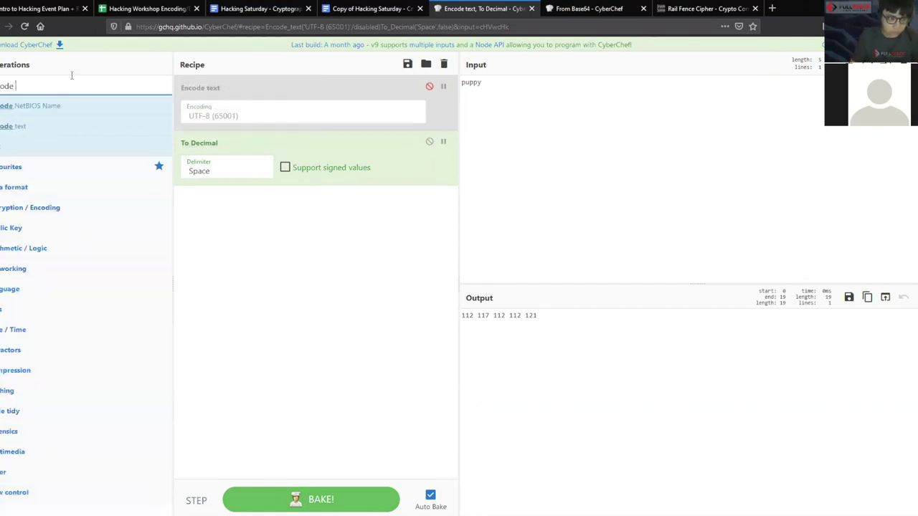
{"action": "type", "text": "ASC"}
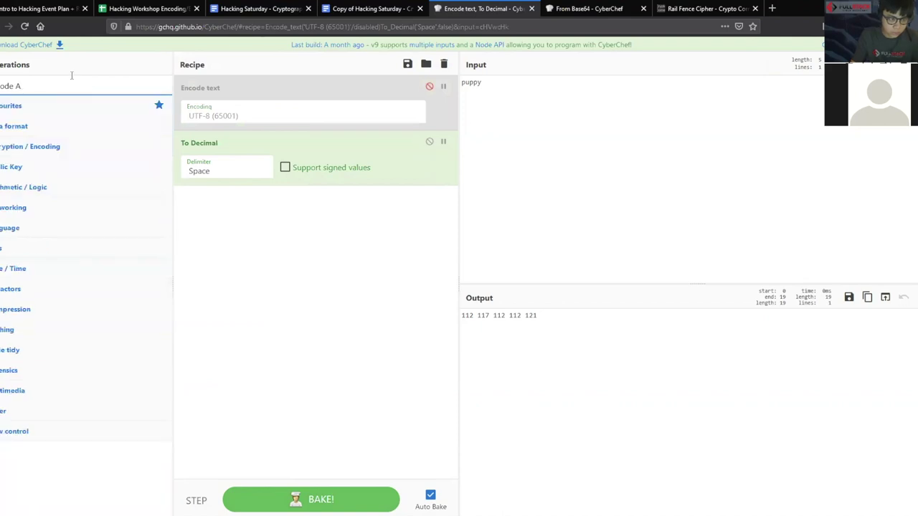
{"action": "key", "text": "BackSpace"}
{"action": "key", "text": "BackSpace"}
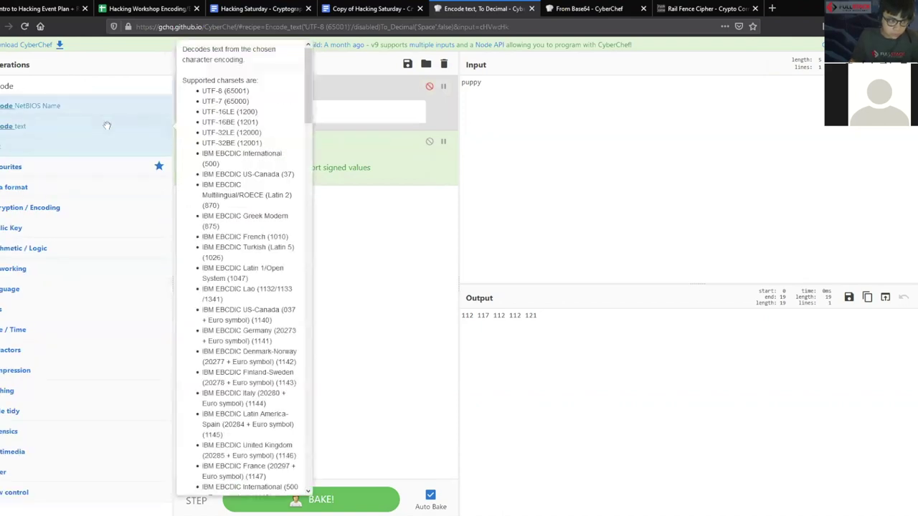
{"action": "double_click", "coordinate": [107, 125]}
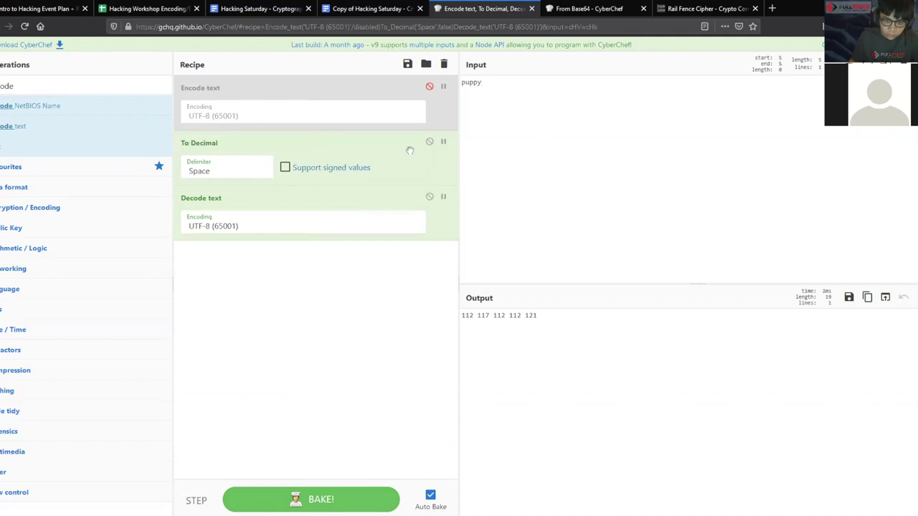
{"action": "left_click", "coordinate": [429, 141]}
Paste the decimal values into the input and set Decode text to UTF-8 (65001).
{"action": "key", "text": "ctrl+a"}
{"action": "key", "text": "ctrl+v"}
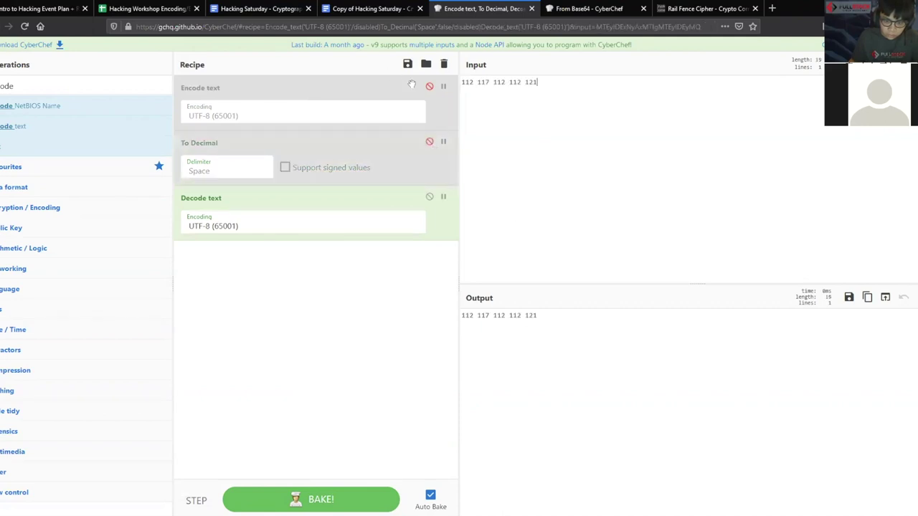
{"action": "left_click", "coordinate": [270, 223]}
{"action": "left_click", "coordinate": [259, 256]}
{"action": "left_click", "coordinate": [286, 228]}
{"action": "left_click", "coordinate": [287, 239]}
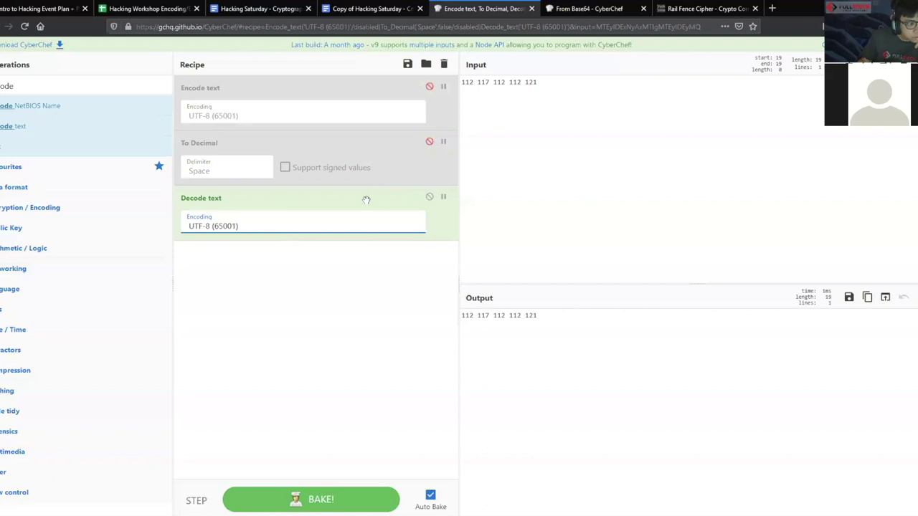
Turn off Decode text, turn Encode text back on, and select the decimal output.
{"action": "left_click", "coordinate": [432, 165]}
{"action": "left_click", "coordinate": [429, 196]}
{"action": "left_click", "coordinate": [428, 86]}
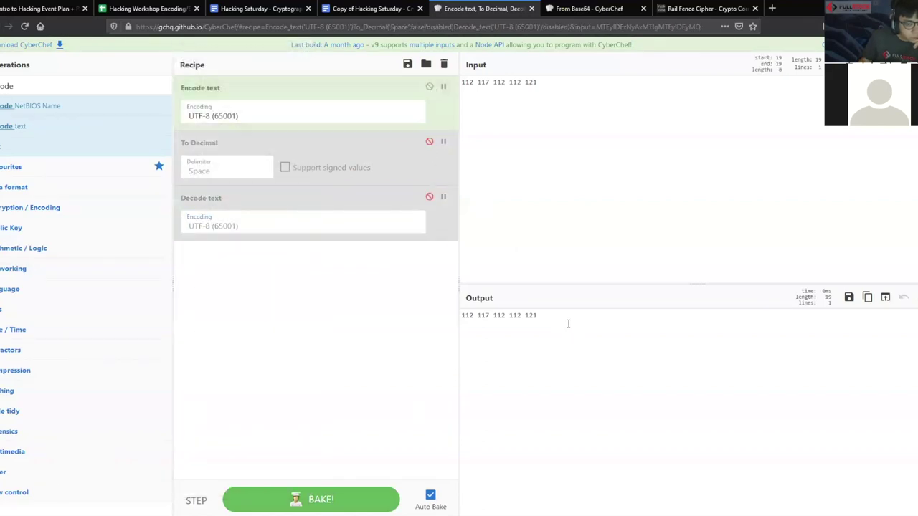
{"action": "left_click_drag", "start_coordinate": [462, 316], "coordinate": [538, 315]}
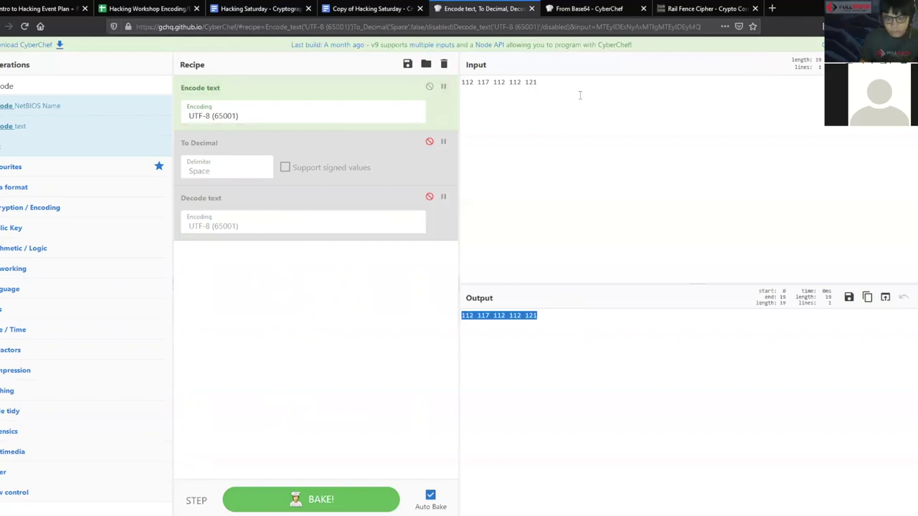
Retype the input as 'puppy' and keep Encode text at UTF-8.
{"action": "key", "text": "ctrl+a"}
{"action": "key", "text": "ctrl+c"}
{"action": "key", "text": "BackSpace"}
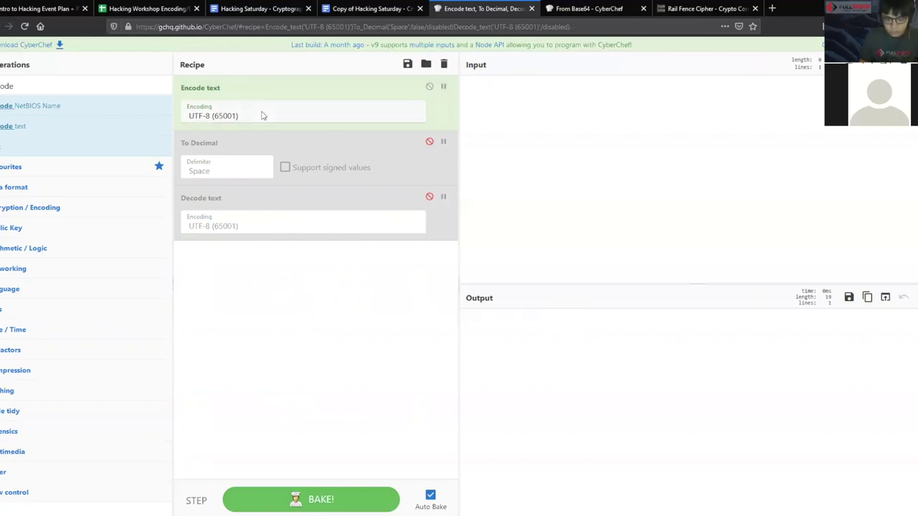
{"action": "type", "text": "Puppy"}
{"action": "key", "text": "ctrl+a"}
{"action": "type", "text": "puppy"}
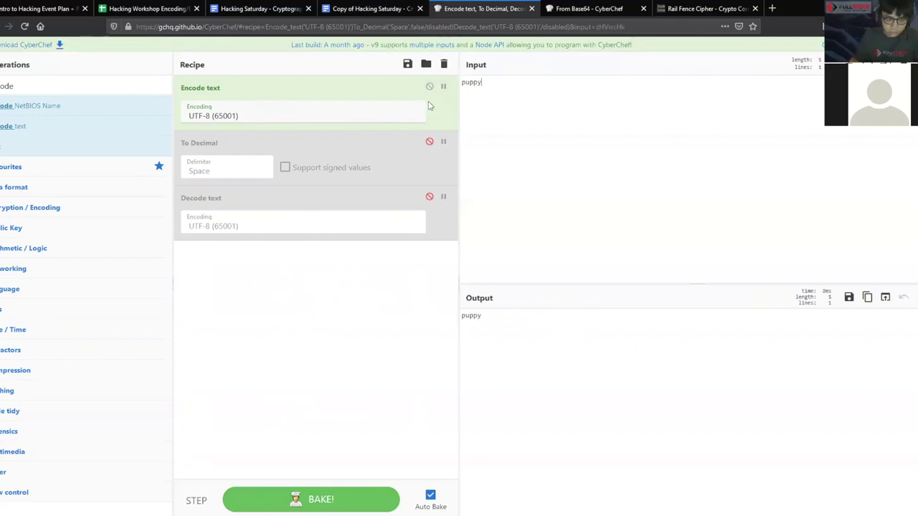
{"action": "left_click", "coordinate": [375, 117]}
{"action": "scroll", "coordinate": [326, 186], "scroll_direction": "down", "scroll_amount": 6}
{"action": "scroll", "coordinate": [315, 165], "scroll_direction": "up", "scroll_amount": 6}
{"action": "left_click", "coordinate": [308, 129]}
{"action": "left_click", "coordinate": [543, 84]}
{"action": "key", "text": "ctrl+a"}
{"action": "key", "text": "ctrl+v"}
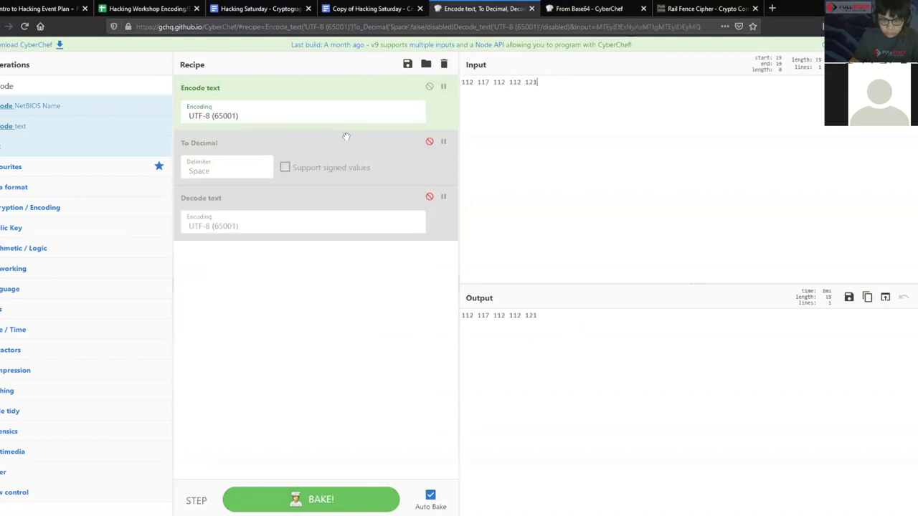
{"action": "left_click", "coordinate": [430, 86]}
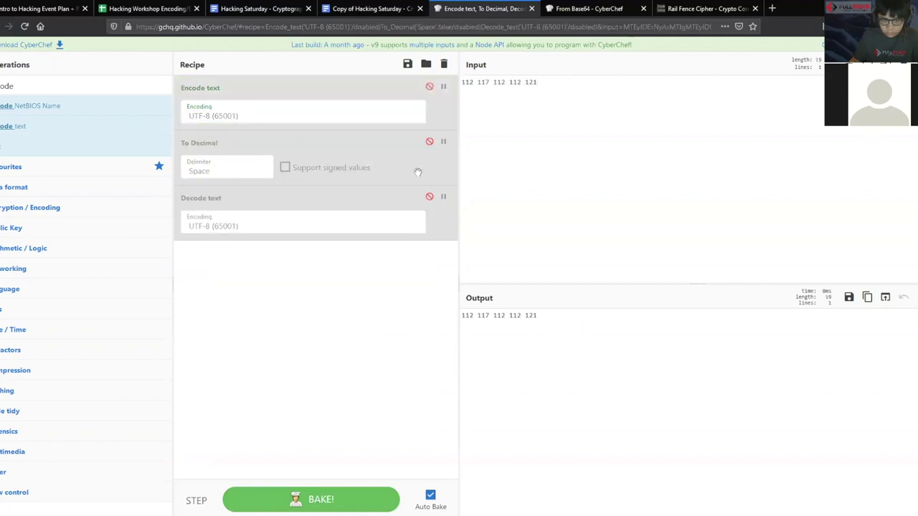
Re-enable Decode text at UTF-8 (65001), then switch it off again.
{"action": "left_click", "coordinate": [431, 199]}
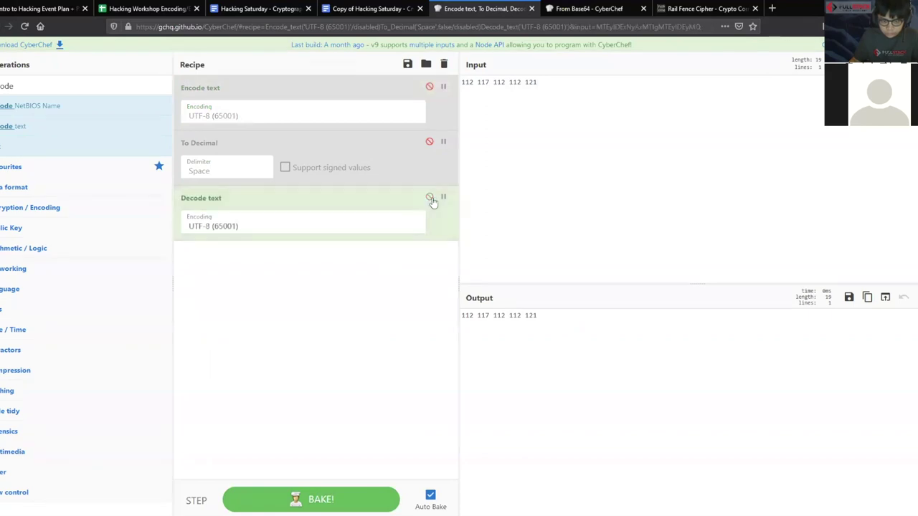
{"action": "left_click", "coordinate": [334, 228]}
{"action": "scroll", "coordinate": [354, 294], "scroll_direction": "down", "scroll_amount": 5}
{"action": "scroll", "coordinate": [365, 286], "scroll_direction": "down", "scroll_amount": 15}
{"action": "scroll", "coordinate": [374, 287], "scroll_direction": "up", "scroll_amount": 15}
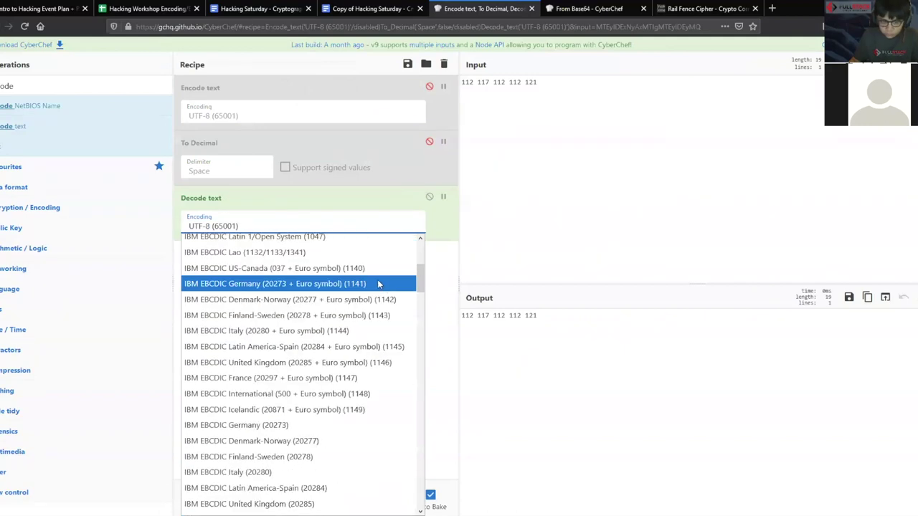
{"action": "scroll", "coordinate": [369, 258], "scroll_direction": "up", "scroll_amount": 5}
{"action": "left_click", "coordinate": [349, 246]}
{"action": "left_click", "coordinate": [543, 172]}
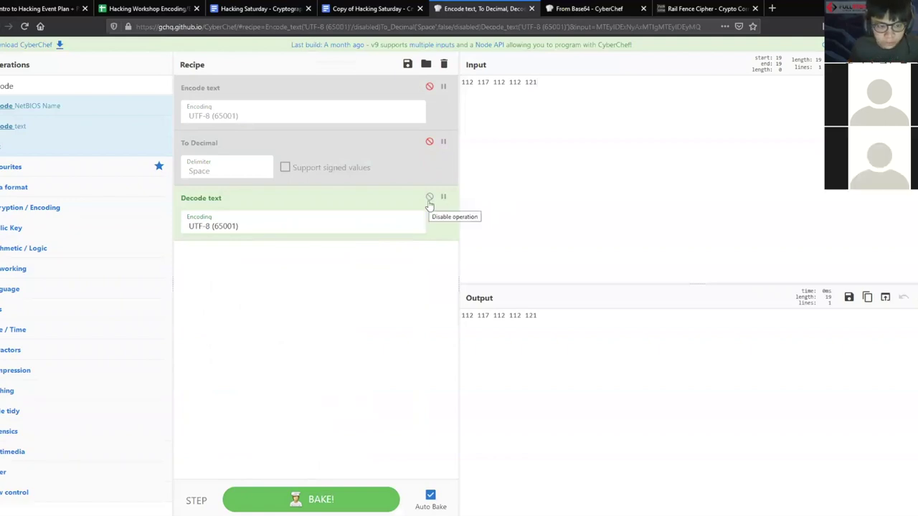
{"action": "left_click", "coordinate": [429, 196]}
{"action": "double_click", "coordinate": [84, 86]}
{"action": "type", "text": "decimal"}
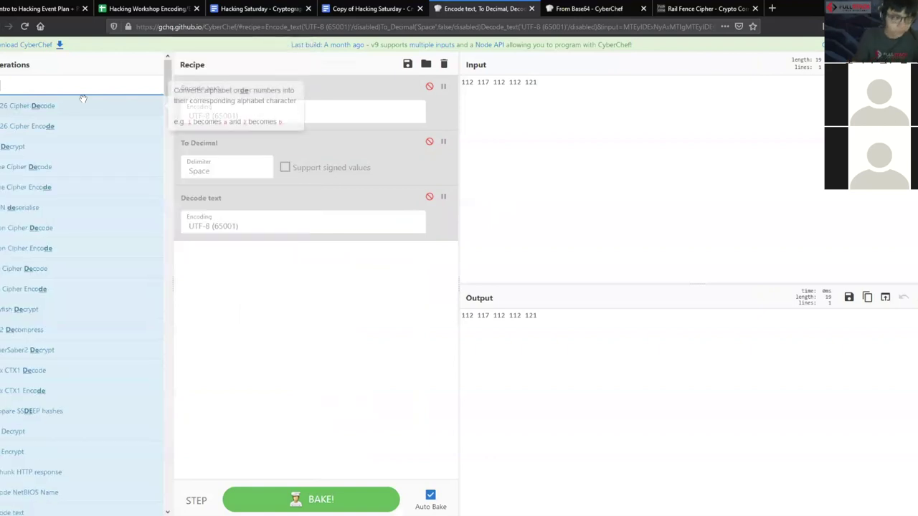
{"action": "double_click", "coordinate": [83, 104]}
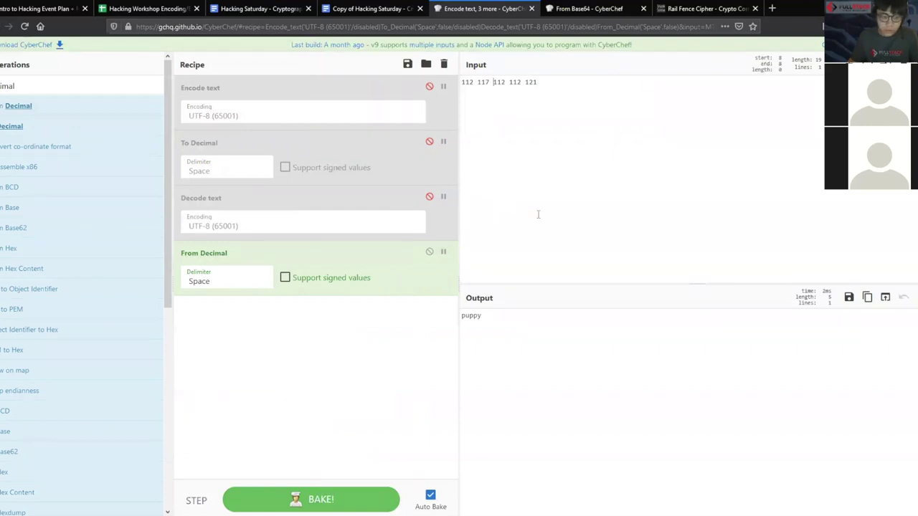
{"action": "left_click", "coordinate": [147, 9]}
{"action": "left_click", "coordinate": [279, 9]}
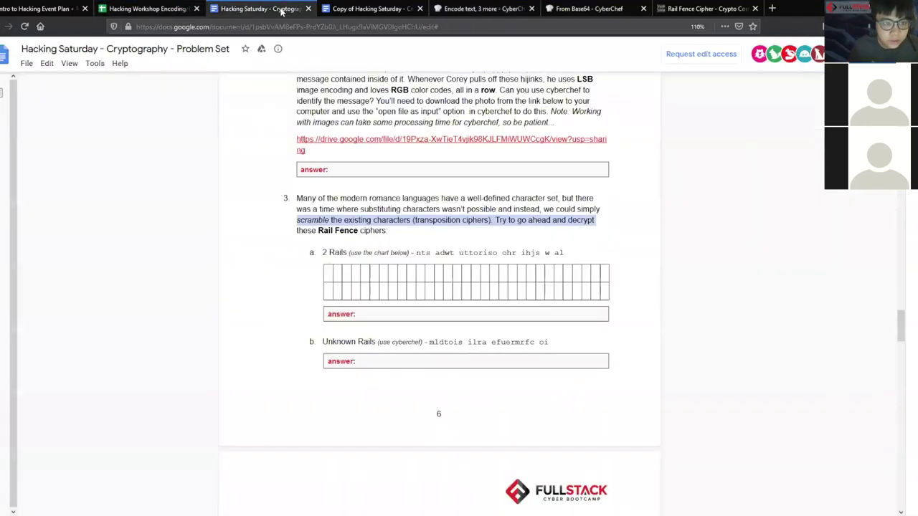
{"action": "left_click", "coordinate": [479, 9]}
{"action": "left_click", "coordinate": [563, 9]}
{"action": "left_click", "coordinate": [370, 9]}
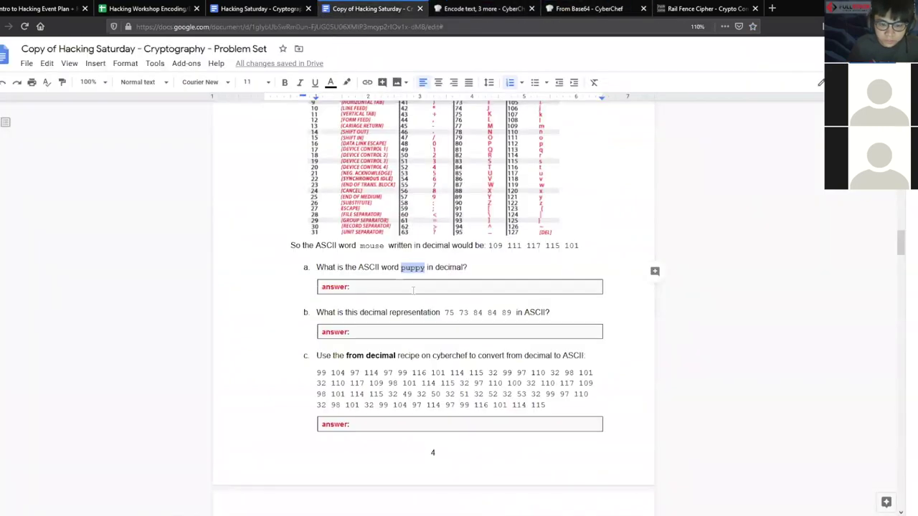
{"action": "left_click", "coordinate": [413, 290]}
{"action": "key", "text": "ctrl+v"}
{"action": "left_click", "coordinate": [423, 348]}
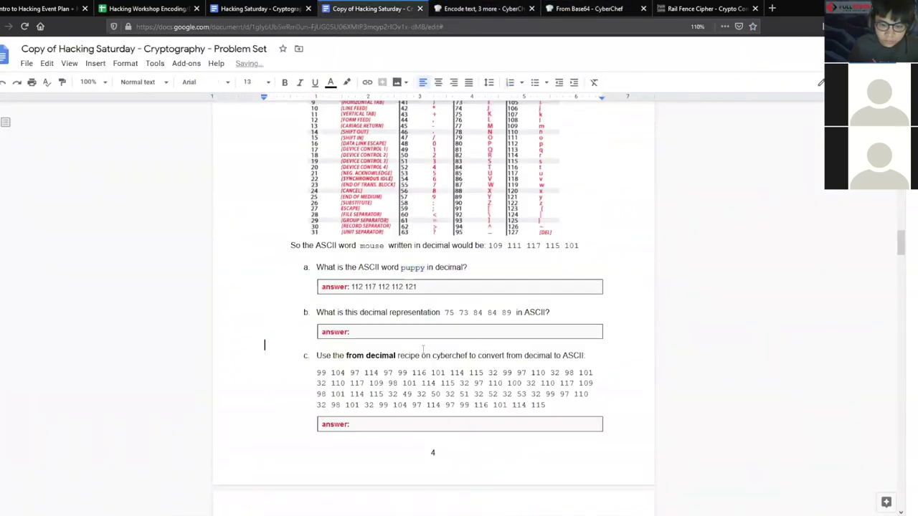
{"action": "left_click_drag", "start_coordinate": [442, 315], "coordinate": [512, 320]}
{"action": "key", "text": "ctrl+c"}
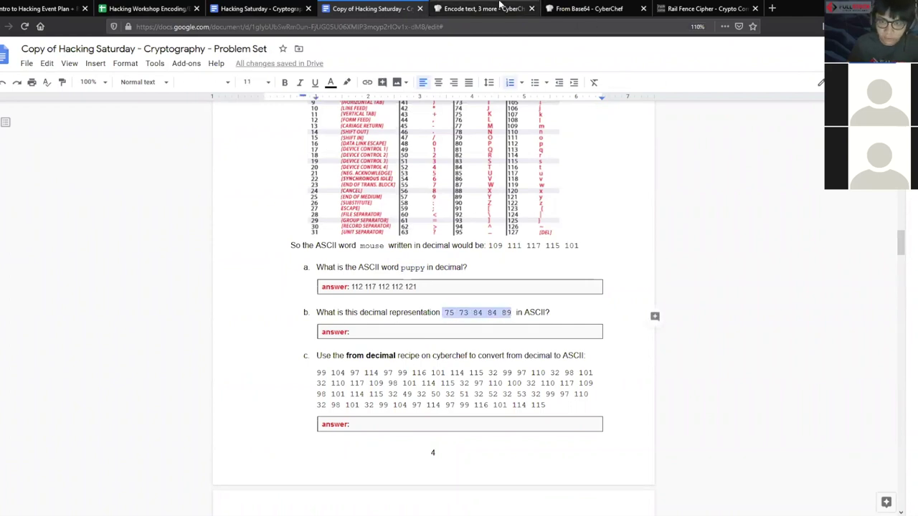
{"action": "left_click", "coordinate": [494, 8]}
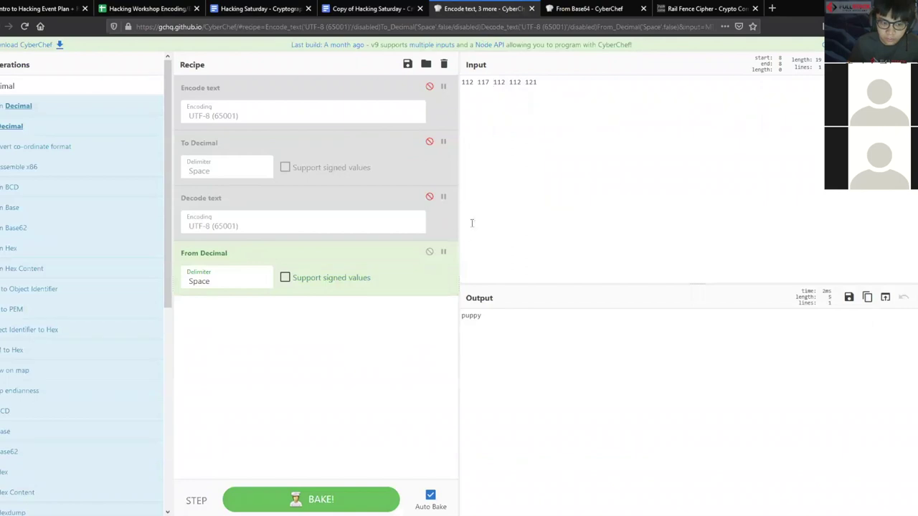
{"action": "key", "text": "ctrl+a"}
{"action": "key", "text": "ctrl+v"}
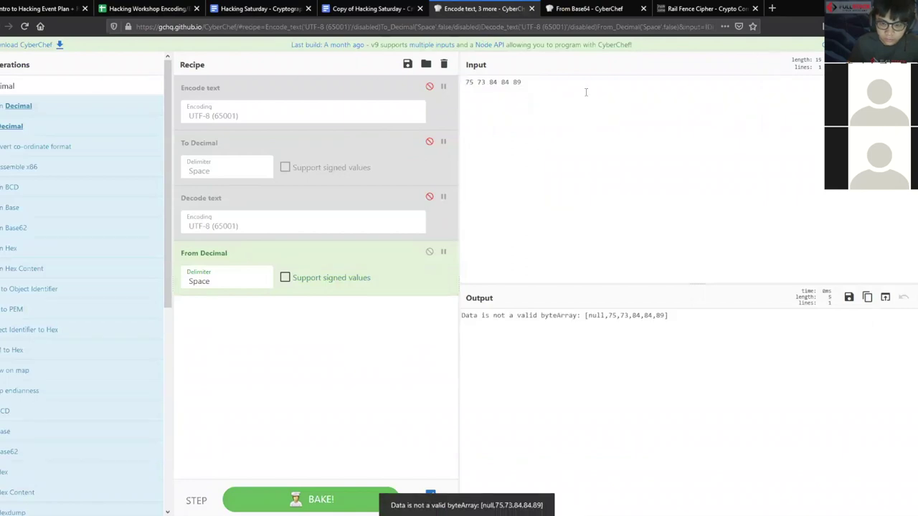
{"action": "left_click", "coordinate": [430, 253]}
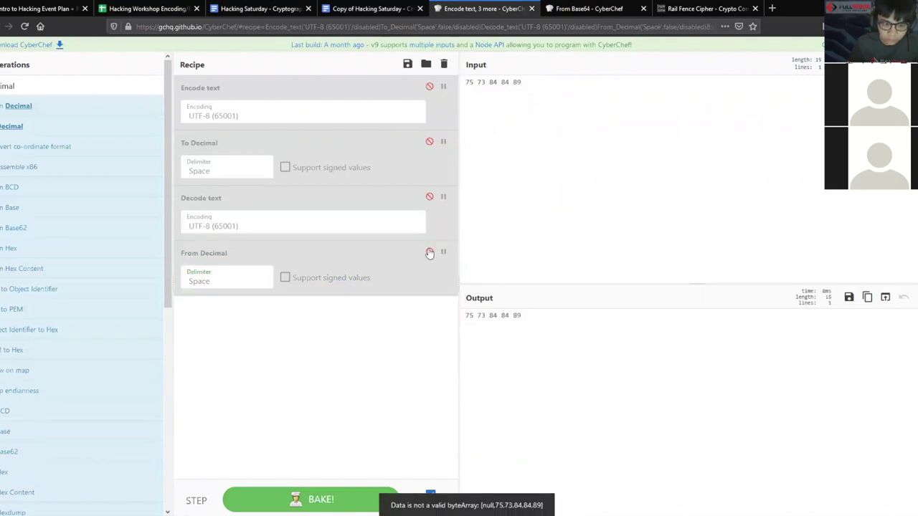
{"action": "left_click", "coordinate": [430, 196]}
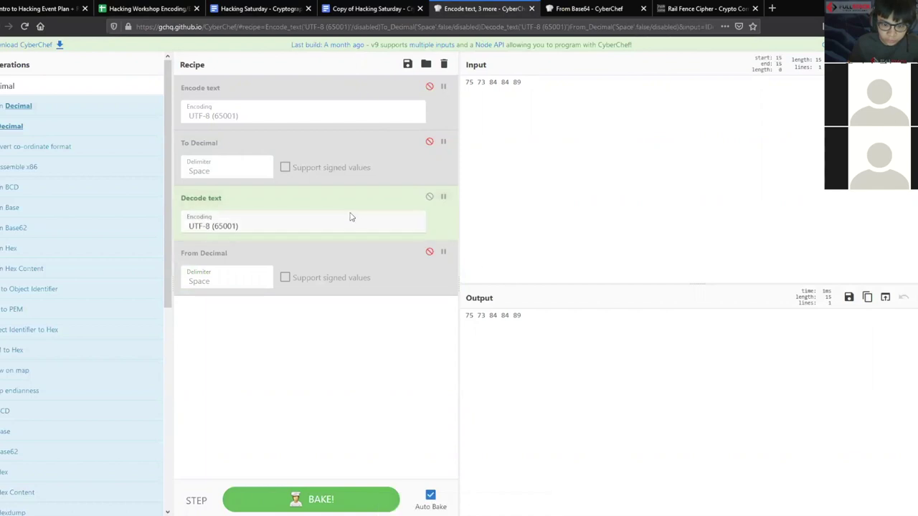
{"action": "left_click_drag", "start_coordinate": [522, 316], "coordinate": [283, 307]}
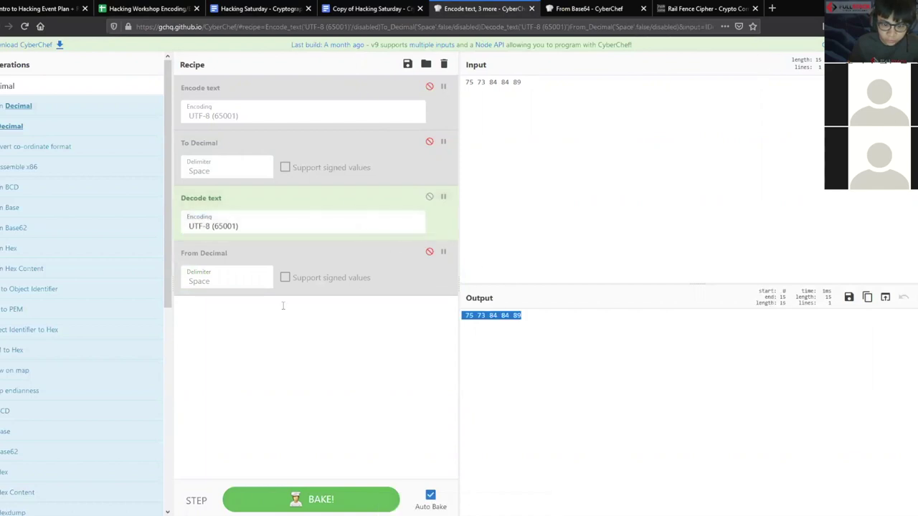
{"action": "left_click", "coordinate": [556, 111]}
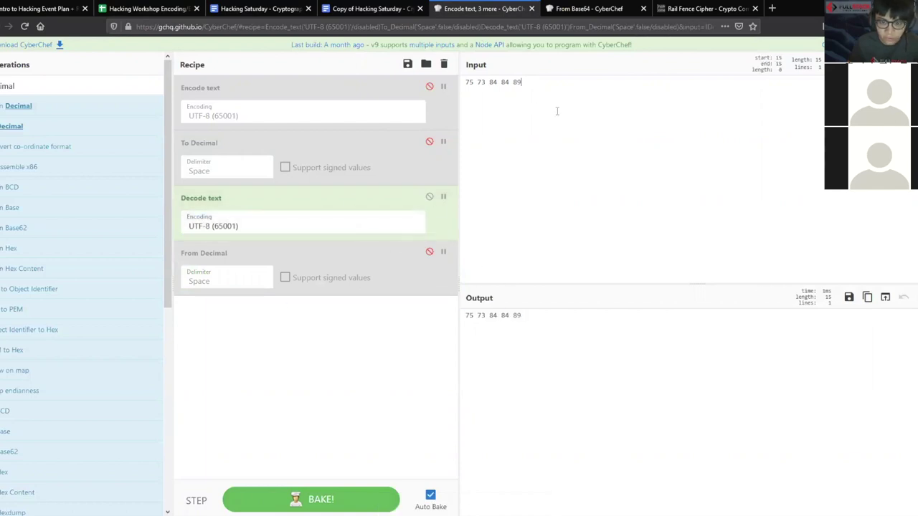
{"action": "left_click", "coordinate": [364, 10]}
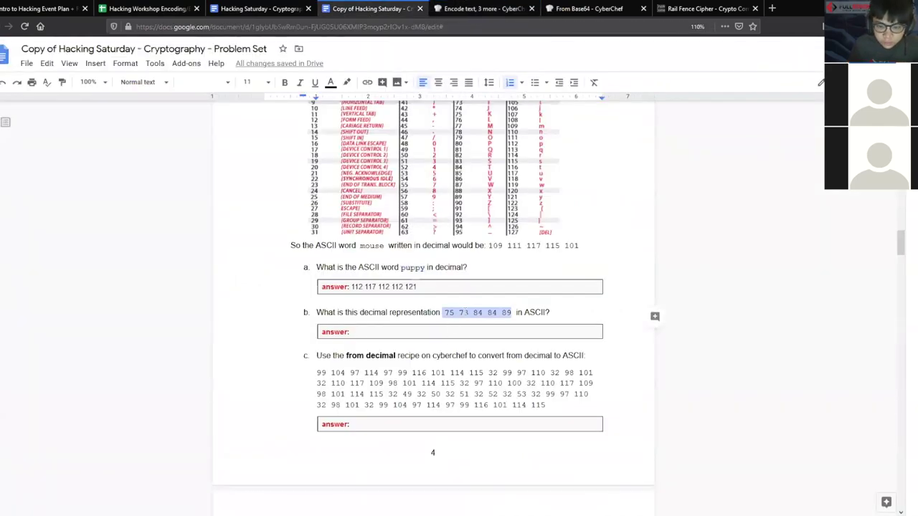
{"action": "left_click", "coordinate": [470, 10]}
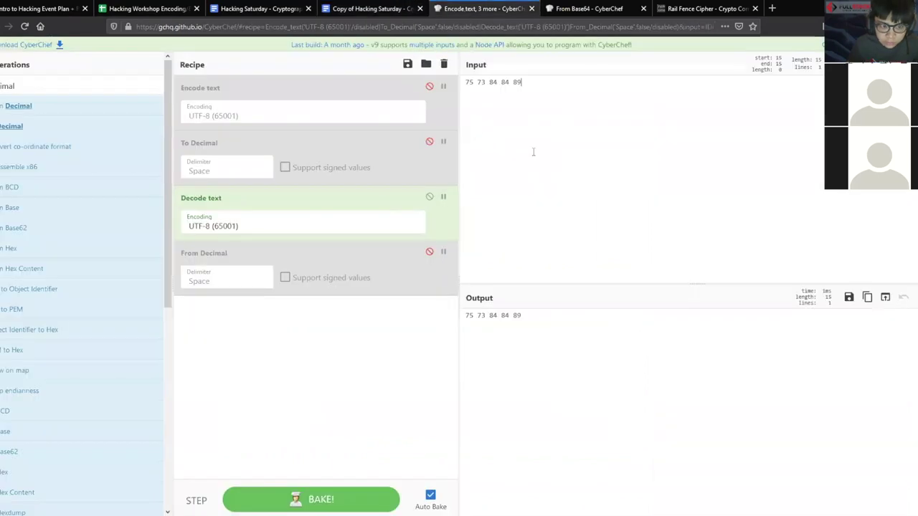
{"action": "left_click", "coordinate": [444, 63]}
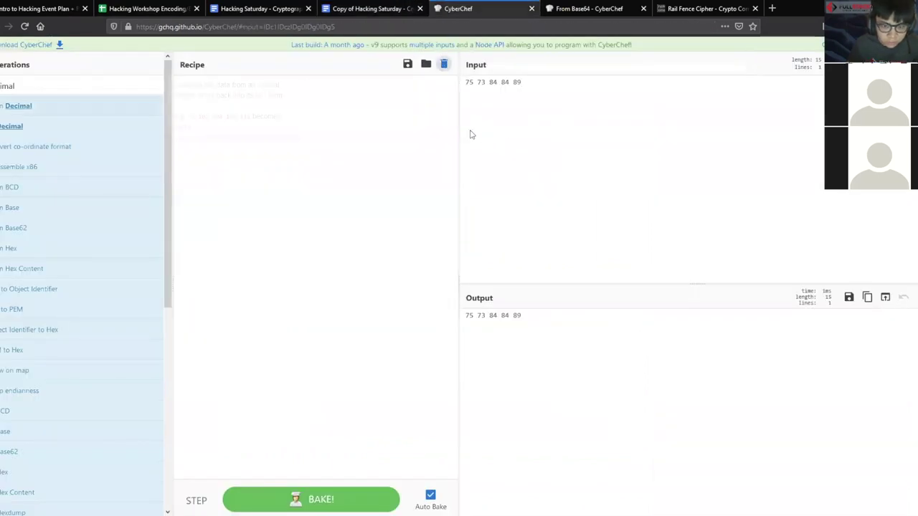
{"action": "left_click", "coordinate": [548, 83]}
{"action": "key", "text": "ctrl+a"}
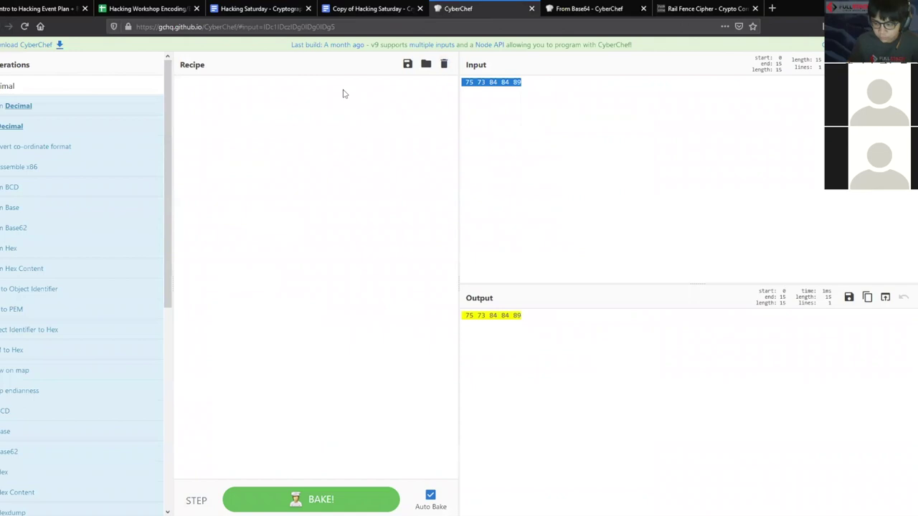
{"action": "left_click", "coordinate": [342, 93]}
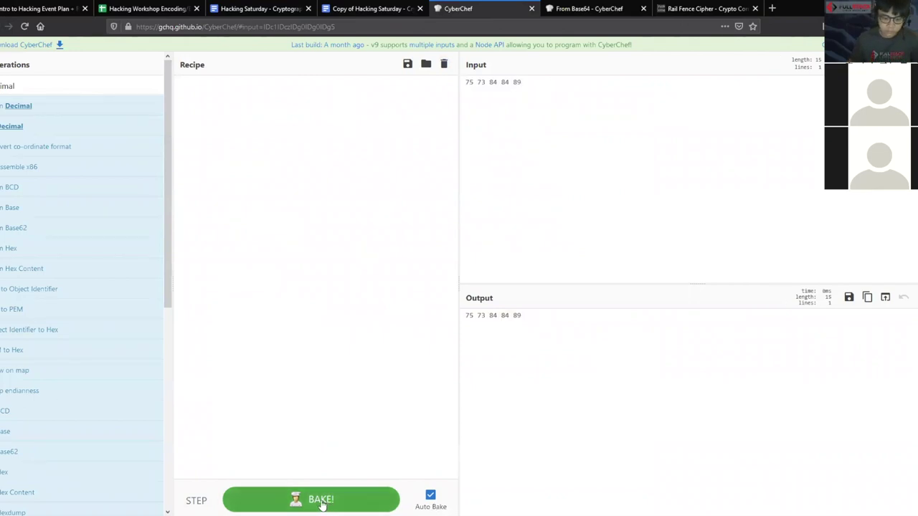
{"action": "double_click", "coordinate": [51, 85]}
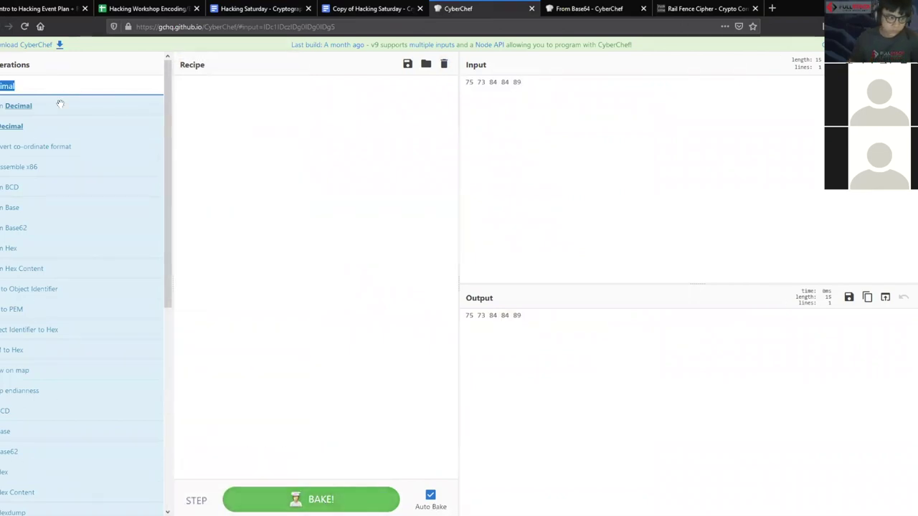
{"action": "double_click", "coordinate": [60, 105]}
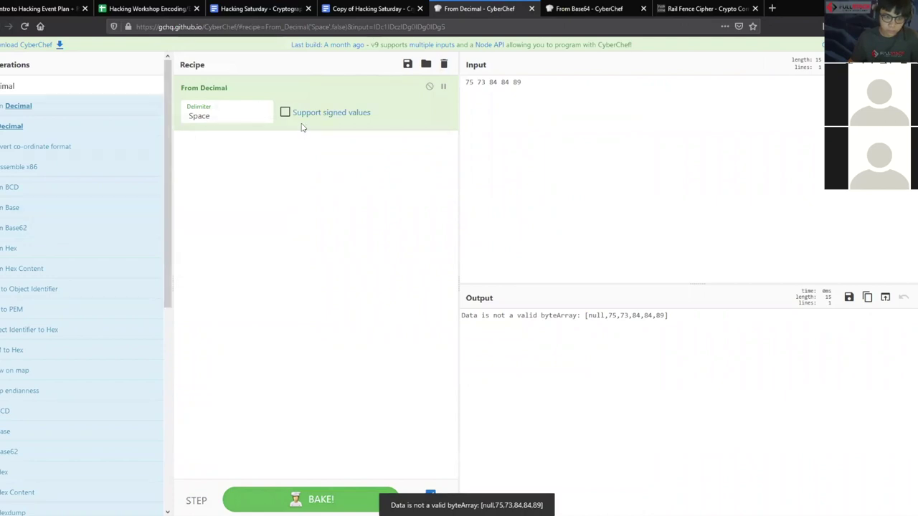
Keep From Decimal's Space delimiter and add a To Table step to the recipe.
{"action": "left_click", "coordinate": [237, 120]}
{"action": "left_click", "coordinate": [237, 122]}
{"action": "left_click", "coordinate": [66, 80]}
{"action": "type", "text": "code"}
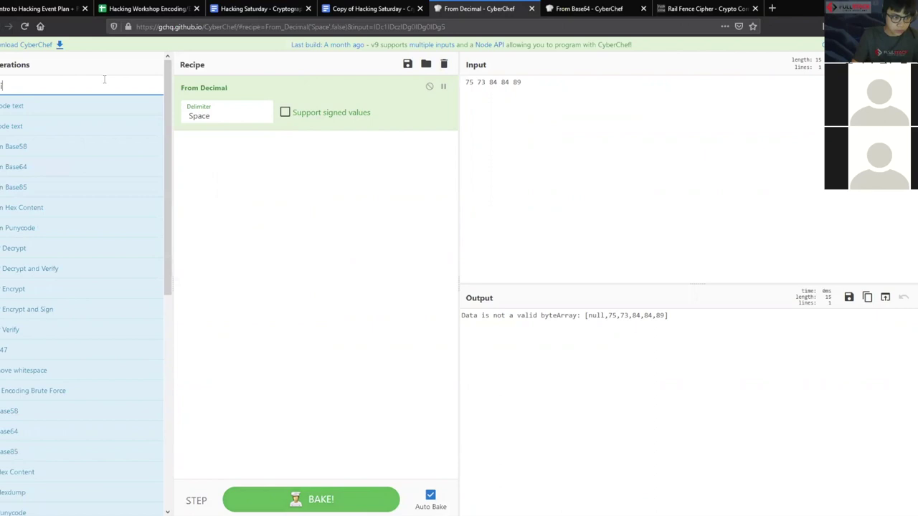
{"action": "key", "text": "ctrl+a"}
{"action": "type", "text": "base32"}
{"action": "key", "text": "BackSpace"}
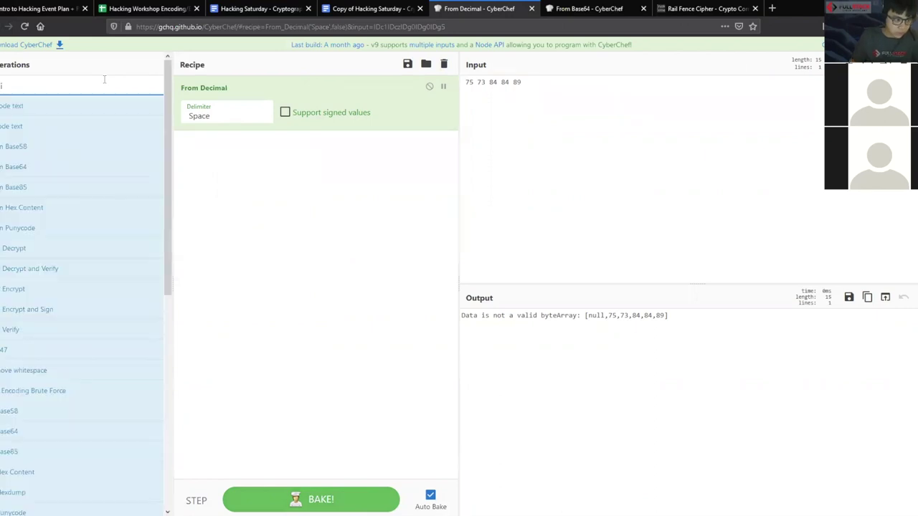
{"action": "mouse_move", "coordinate": [82, 116]}
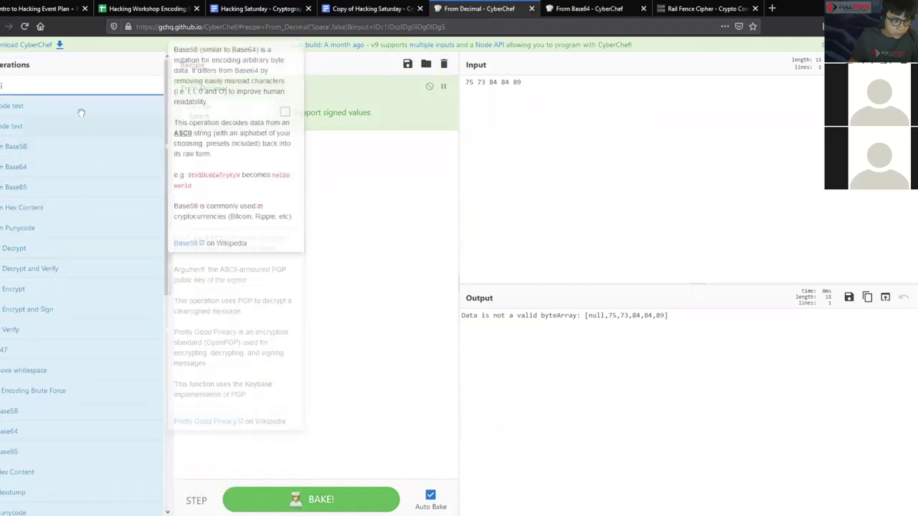
{"action": "scroll", "coordinate": [86, 287], "scroll_direction": "down", "scroll_amount": 2}
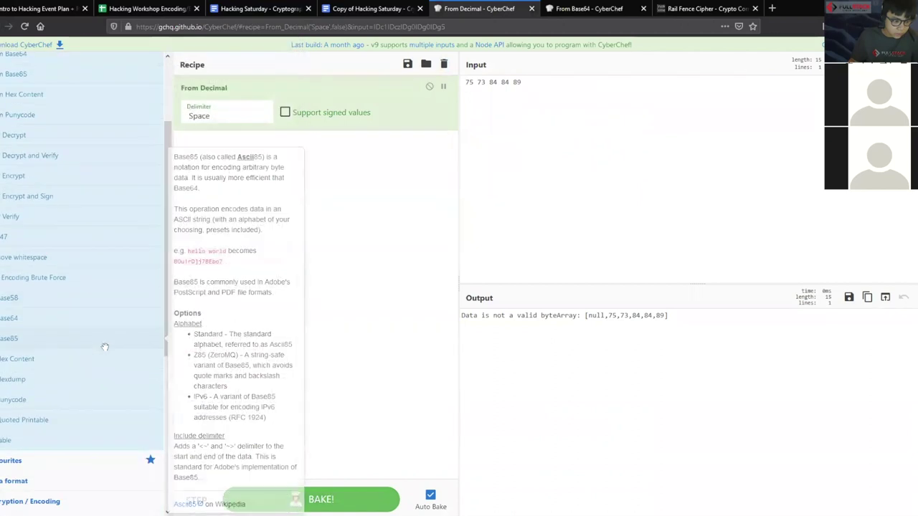
{"action": "mouse_move", "coordinate": [101, 422]}
{"action": "mouse_move", "coordinate": [102, 438]}
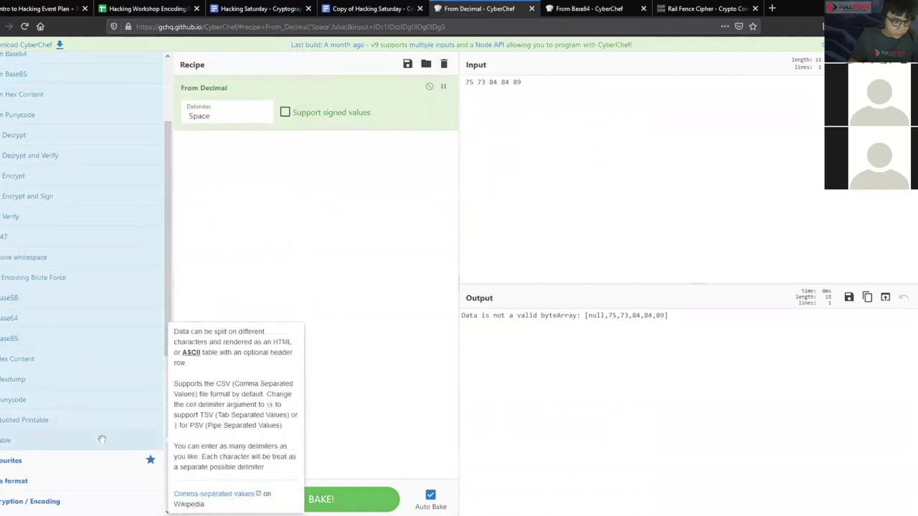
{"action": "double_click", "coordinate": [102, 438]}
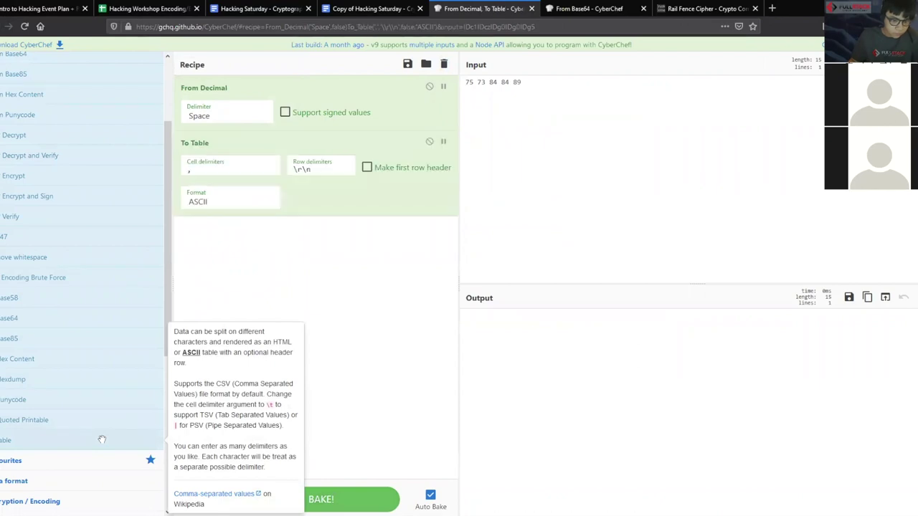
Clear To Table's comma cell delimiter, remove From Decimal, and keep ASCII format.
{"action": "left_click", "coordinate": [243, 168]}
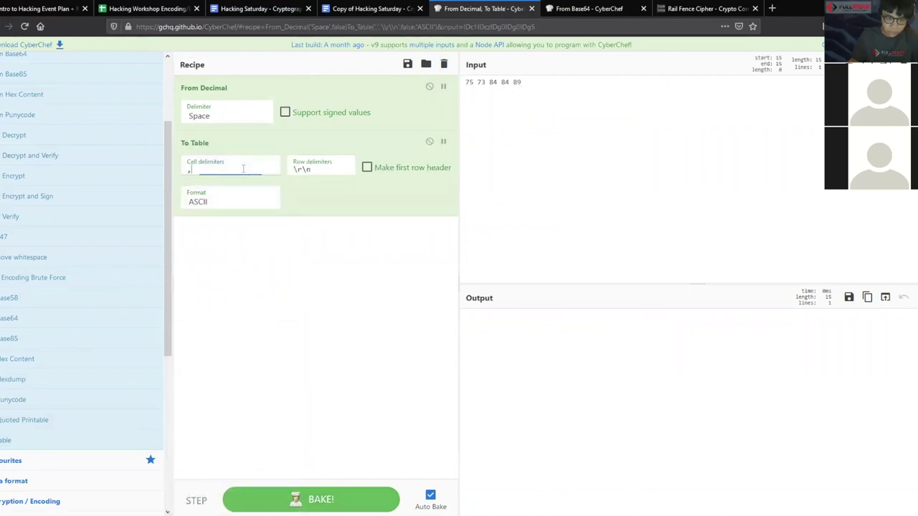
{"action": "key", "text": "BackSpace"}
{"action": "left_click", "coordinate": [354, 198]}
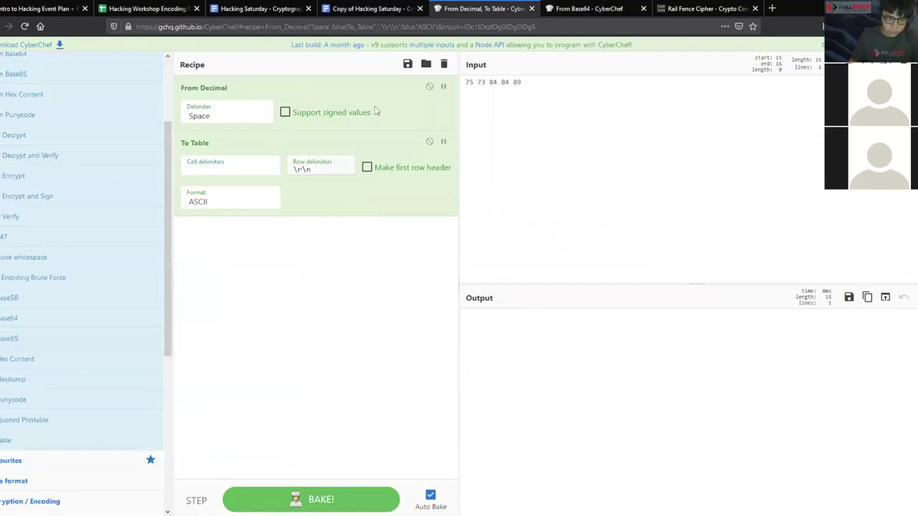
{"action": "double_click", "coordinate": [432, 88]}
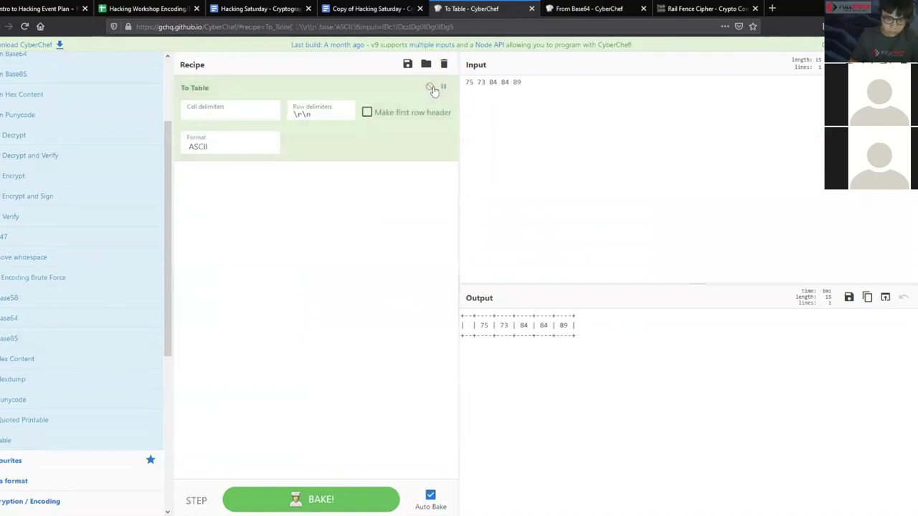
{"action": "left_click", "coordinate": [230, 116]}
{"action": "left_click", "coordinate": [238, 149]}
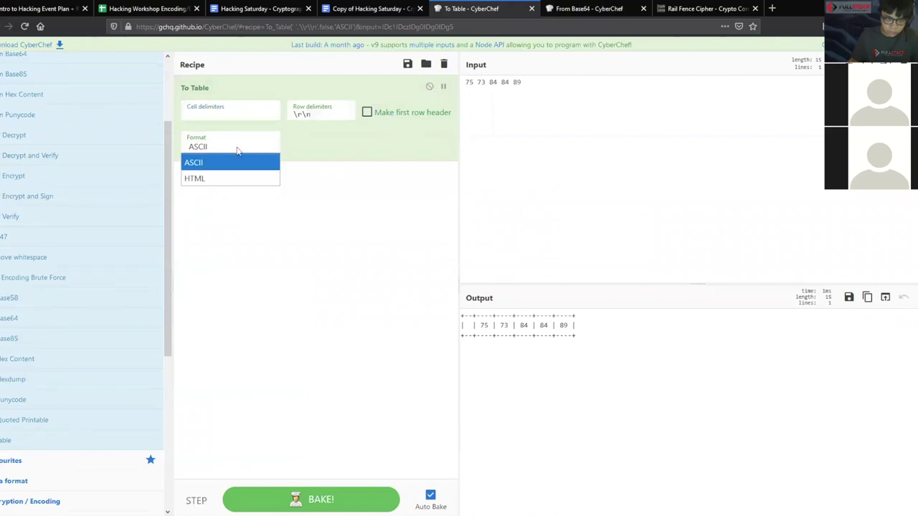
{"action": "left_click", "coordinate": [236, 164]}
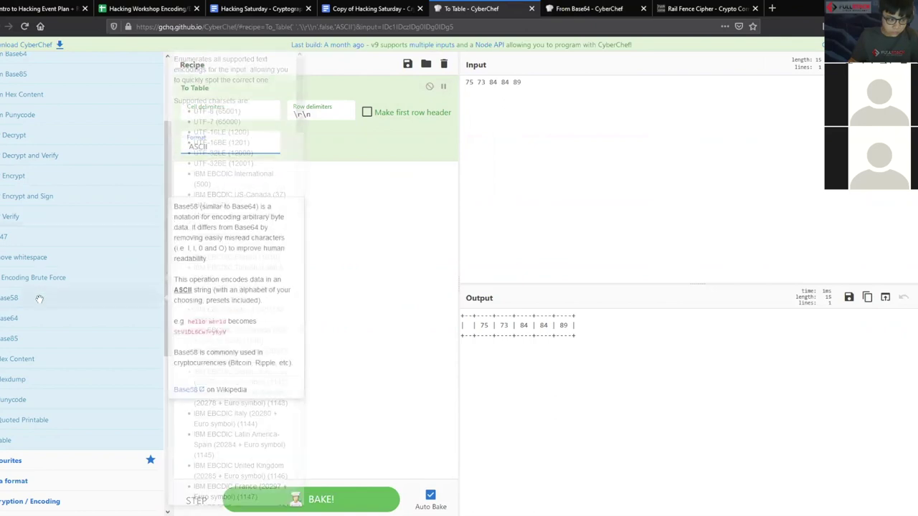
{"action": "scroll", "coordinate": [75, 324], "scroll_direction": "down", "scroll_amount": 3}
{"action": "scroll", "coordinate": [51, 388], "scroll_direction": "up", "scroll_amount": 3}
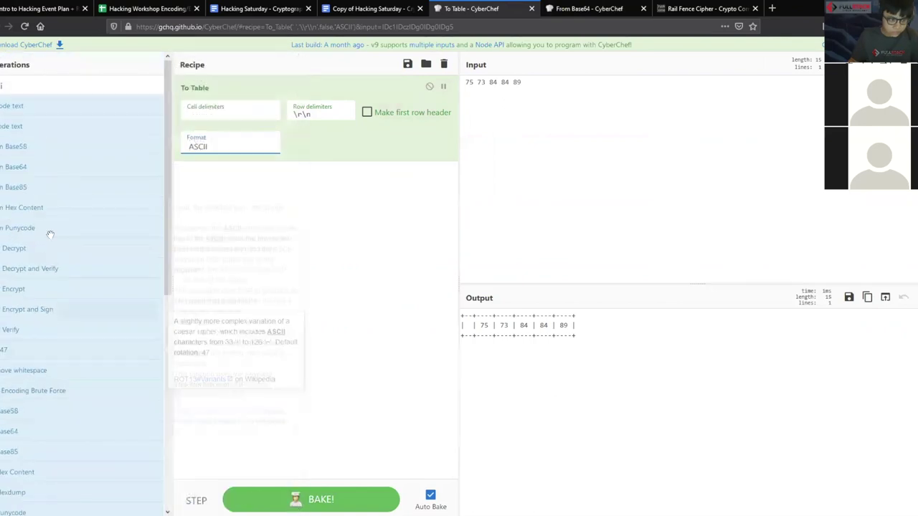
{"action": "scroll", "coordinate": [51, 396], "scroll_direction": "down", "scroll_amount": 5}
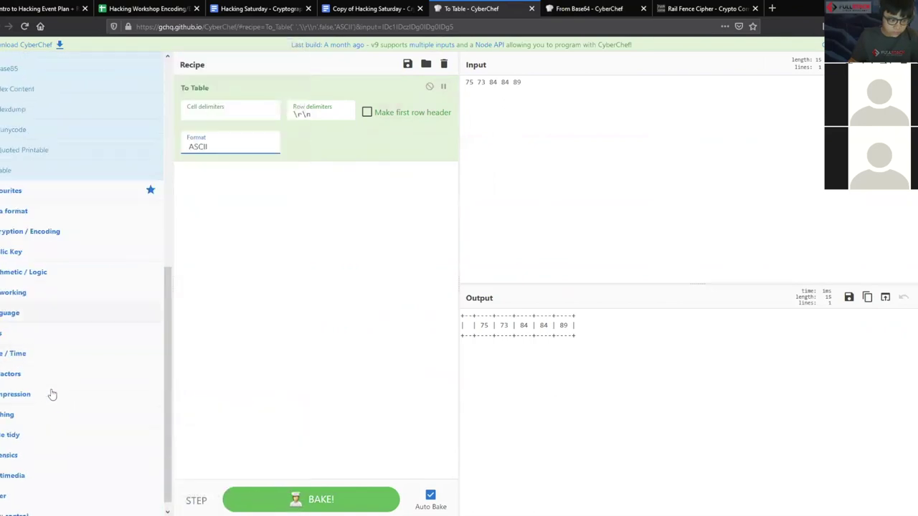
Add an Encode text step at UTF-8 (65001) and disable the To Table step.
{"action": "left_click", "coordinate": [21, 307]}
{"action": "mouse_move", "coordinate": [23, 324]}
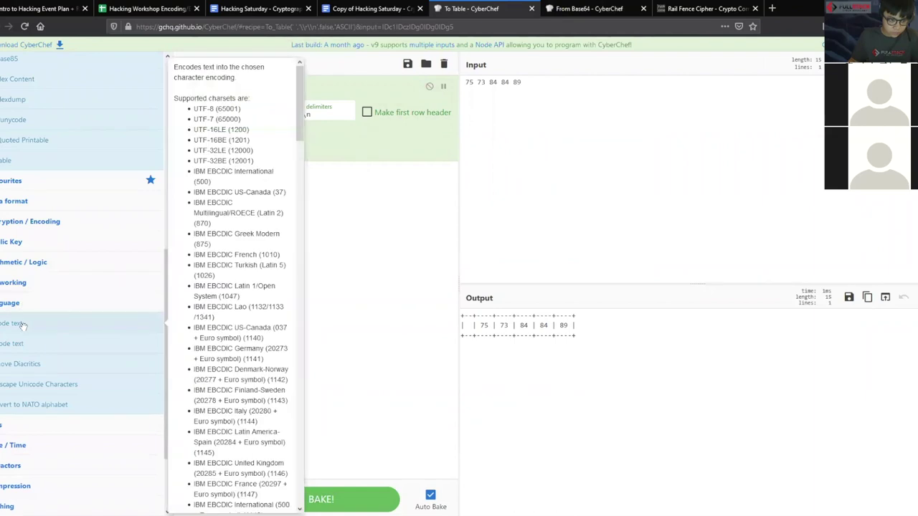
{"action": "mouse_move", "coordinate": [29, 347]}
{"action": "double_click", "coordinate": [43, 323]}
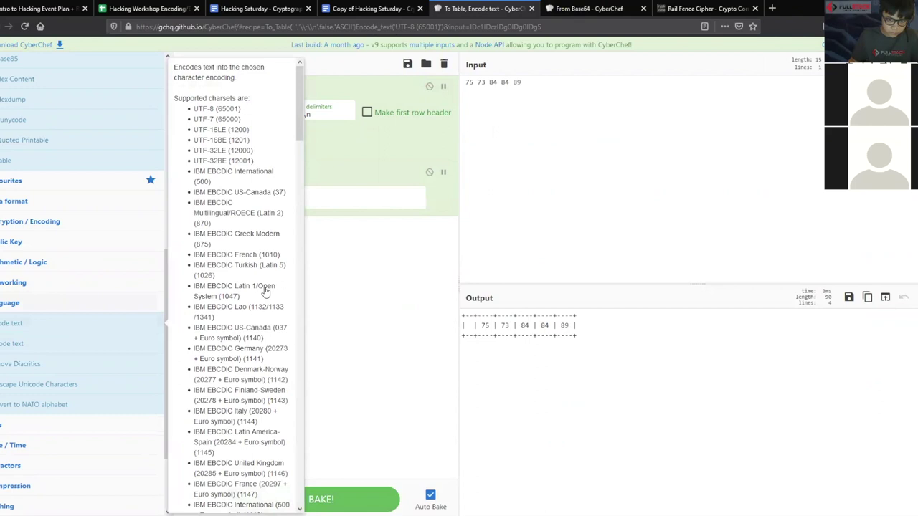
{"action": "left_click", "coordinate": [429, 87]}
{"action": "left_click", "coordinate": [422, 195]}
{"action": "scroll", "coordinate": [329, 287], "scroll_direction": "down", "scroll_amount": 5}
{"action": "scroll", "coordinate": [329, 287], "scroll_direction": "up", "scroll_amount": 10}
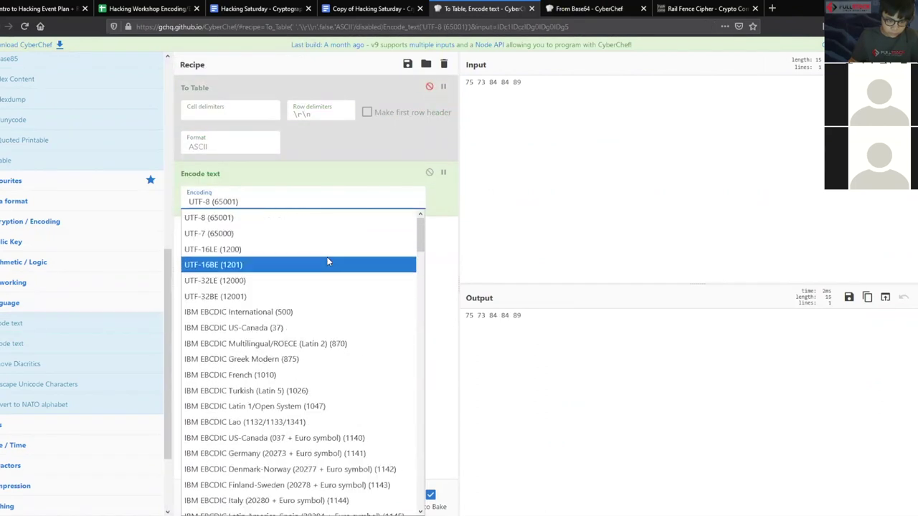
{"action": "left_click", "coordinate": [287, 219]}
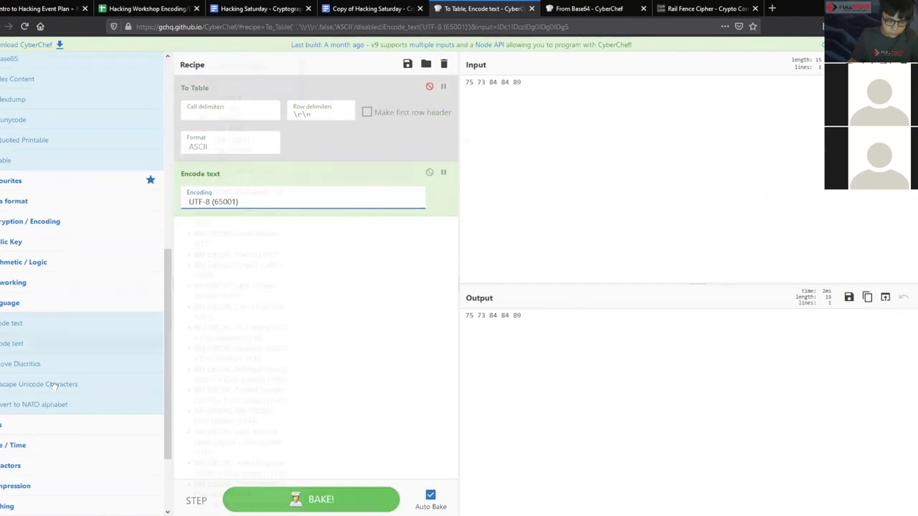
Add a Decode text step with its encoding set to UTF-8 (65001).
{"action": "double_click", "coordinate": [57, 346]}
{"action": "left_click", "coordinate": [364, 257]}
{"action": "left_click", "coordinate": [340, 285]}
{"action": "left_click", "coordinate": [349, 261]}
{"action": "left_click", "coordinate": [319, 272]}
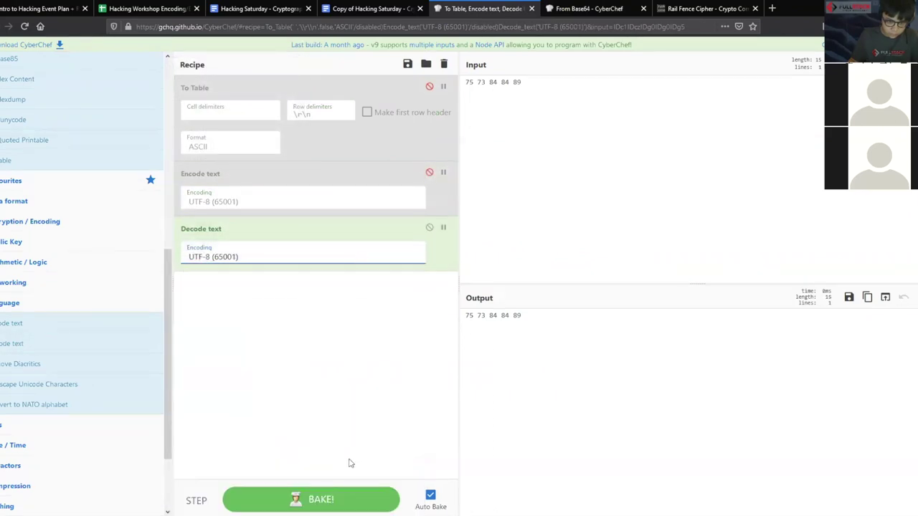
{"action": "scroll", "coordinate": [43, 358], "scroll_direction": "down", "scroll_amount": 2}
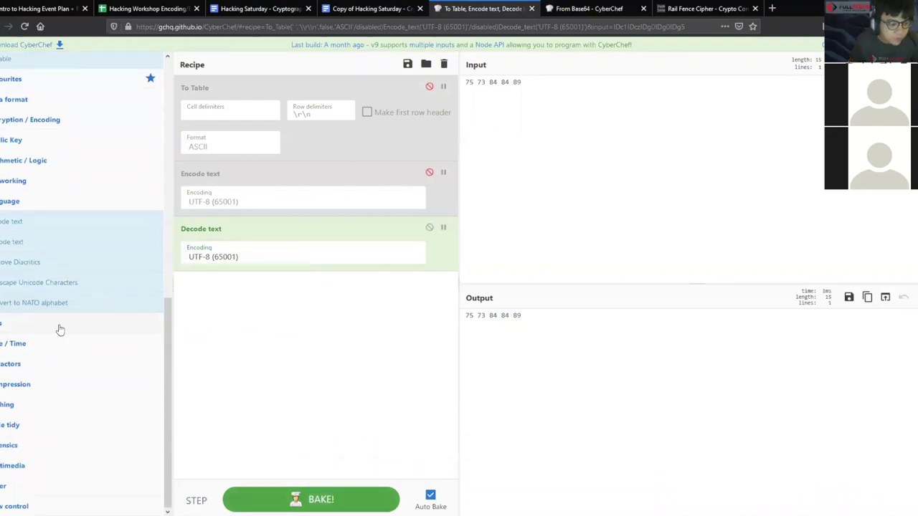
{"action": "scroll", "coordinate": [71, 297], "scroll_direction": "up", "scroll_amount": 5}
{"action": "scroll", "coordinate": [71, 297], "scroll_direction": "up", "scroll_amount": 3}
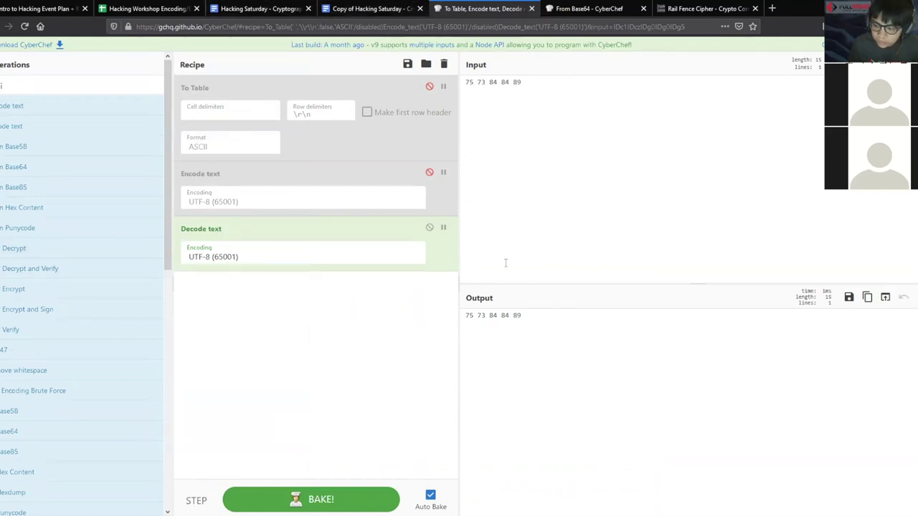
{"action": "left_click", "coordinate": [342, 7]}
{"action": "scroll", "coordinate": [406, 216], "scroll_direction": "down", "scroll_amount": 3}
{"action": "scroll", "coordinate": [405, 216], "scroll_direction": "up", "scroll_amount": 4}
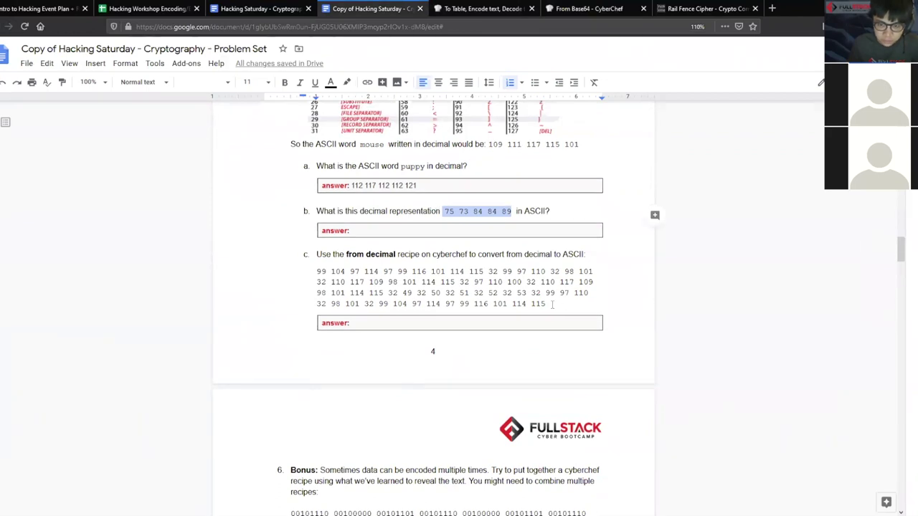
{"action": "left_click", "coordinate": [479, 8]}
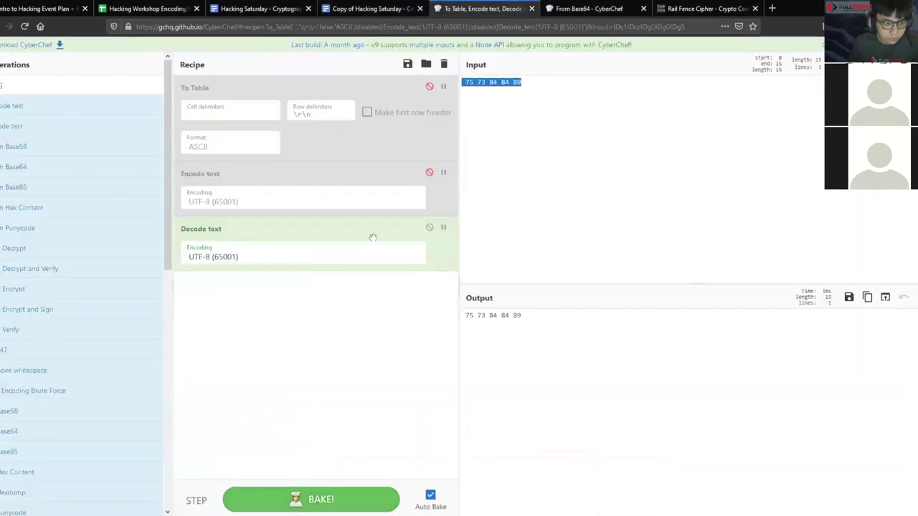
Disable Decode text and add a To Decimal step, left disabled.
{"action": "left_click", "coordinate": [429, 227]}
{"action": "left_click", "coordinate": [152, 79]}
{"action": "type", "text": "decim"}
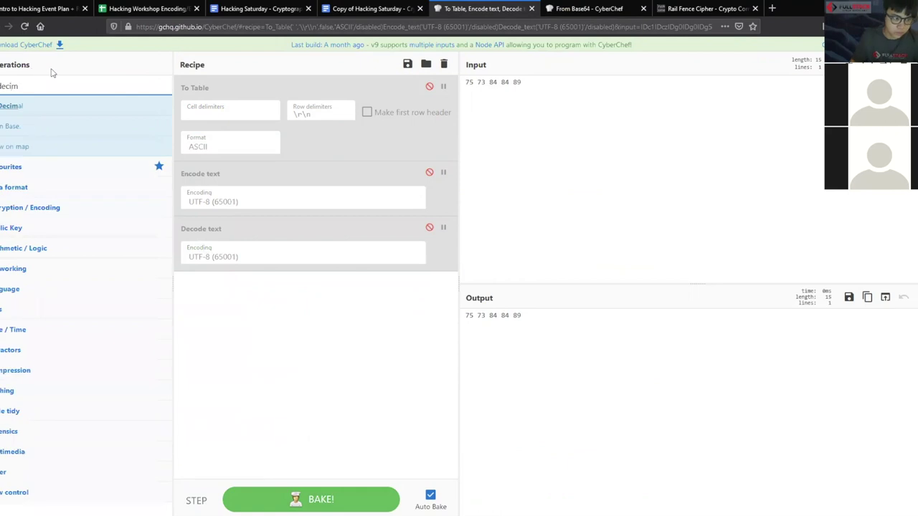
{"action": "double_click", "coordinate": [141, 110]}
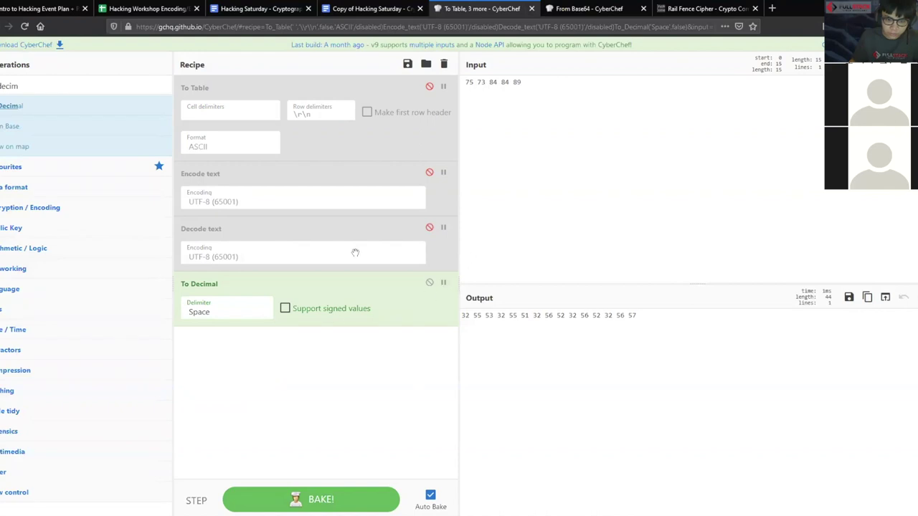
{"action": "left_click", "coordinate": [430, 283]}
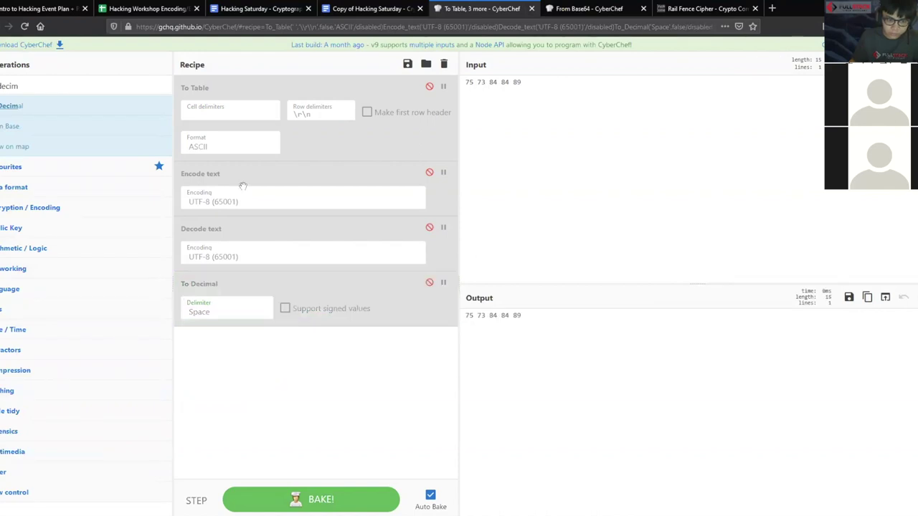
Add an active From Decimal step with Space delimiter, then return to the problem set.
{"action": "double_click", "coordinate": [65, 86]}
{"action": "key", "text": "BackSpace"}
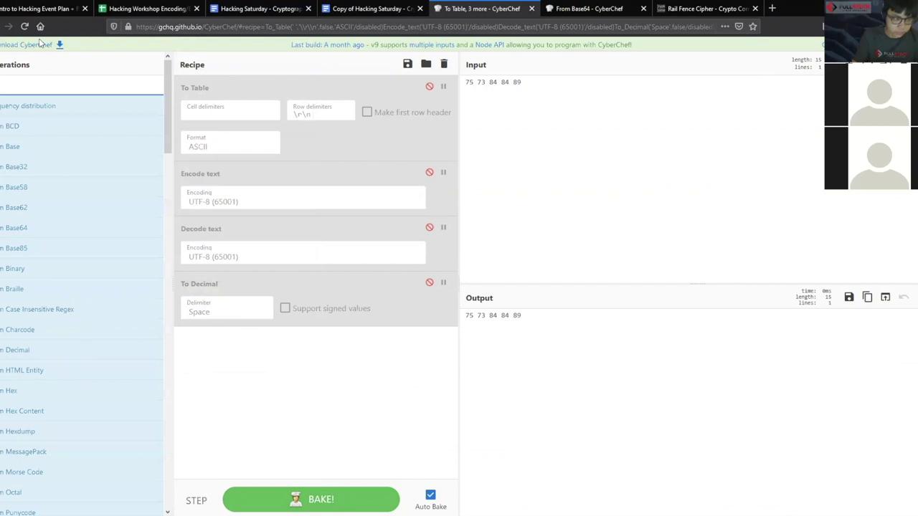
{"action": "type", "text": "from de"}
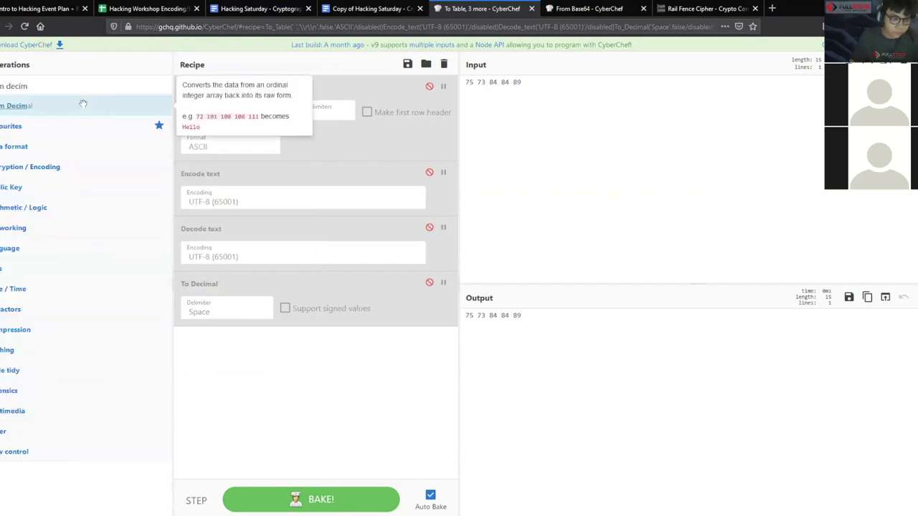
{"action": "double_click", "coordinate": [83, 106]}
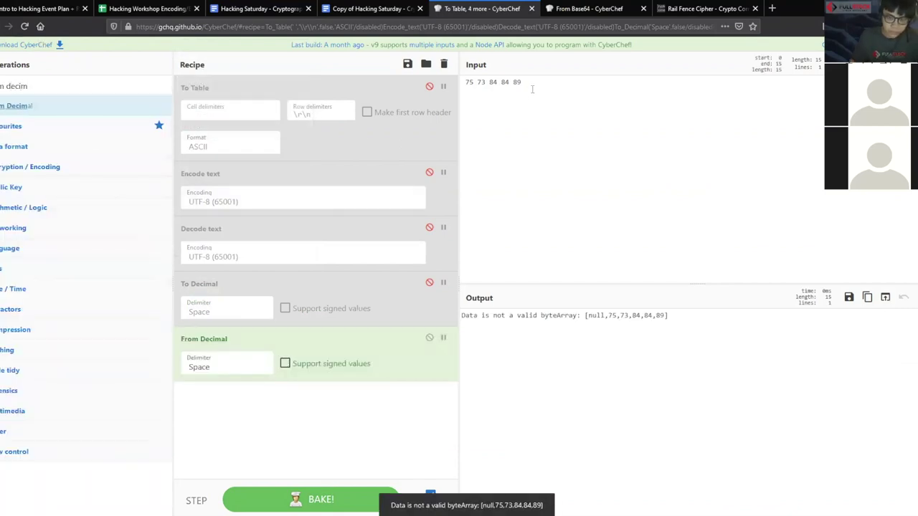
{"action": "left_click", "coordinate": [430, 338]}
{"action": "left_click", "coordinate": [429, 339]}
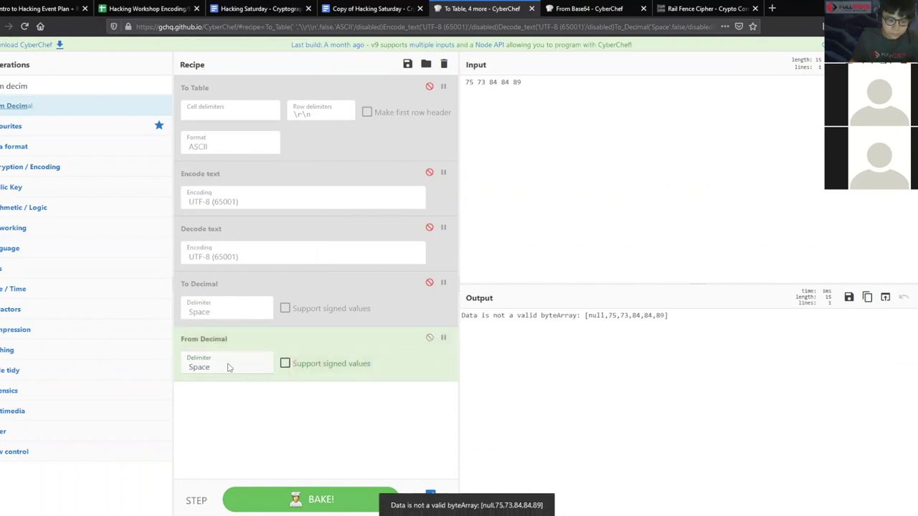
{"action": "left_click", "coordinate": [229, 367]}
{"action": "left_click", "coordinate": [229, 367]}
{"action": "left_click", "coordinate": [486, 83]}
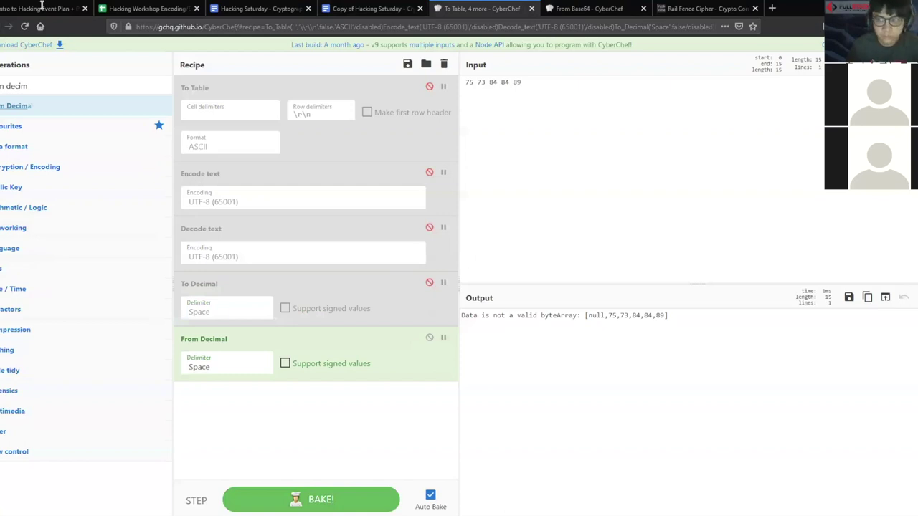
{"action": "key", "text": "ctrl+shift+Tab"}
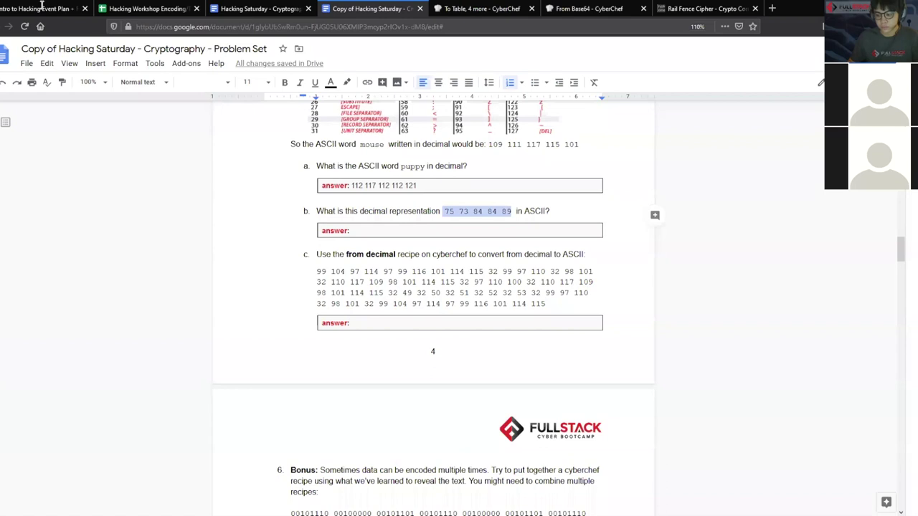
Scroll the problem set down from question b toward the question 6 Bonus.
{"action": "scroll", "coordinate": [563, 164], "scroll_direction": "down", "scroll_amount": 2}
{"action": "scroll", "coordinate": [550, 230], "scroll_direction": "up", "scroll_amount": 2}
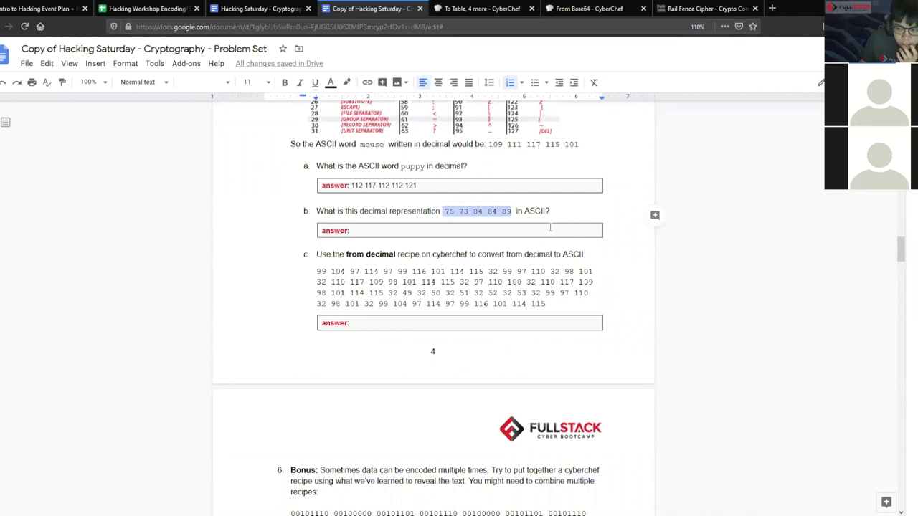
{"action": "scroll", "coordinate": [550, 228], "scroll_direction": "down", "scroll_amount": 5}
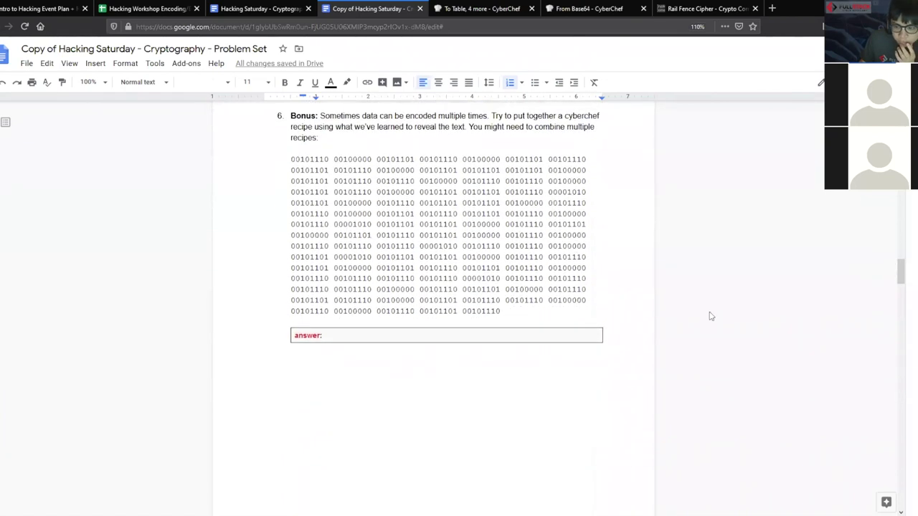
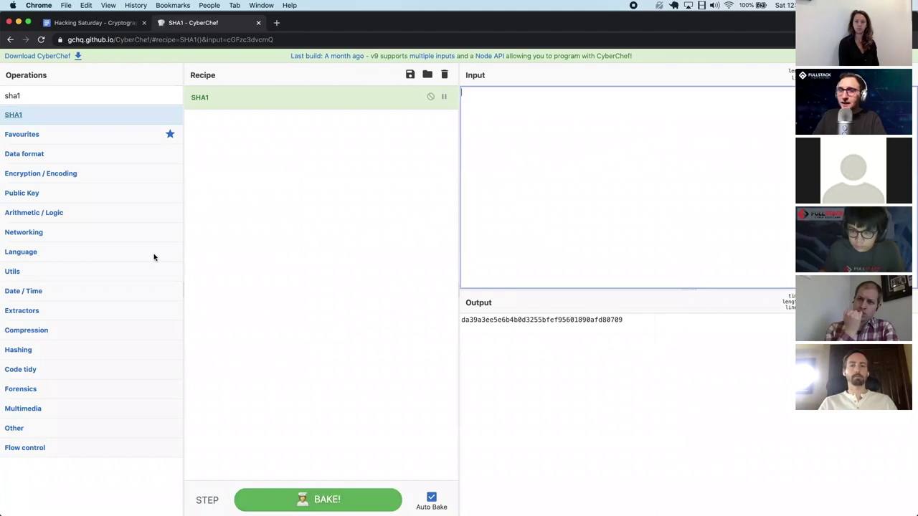
Load kaia.jpg from the Downloads folder into CyberChef's Input pane.
{"action": "key", "text": "super+Tab"}
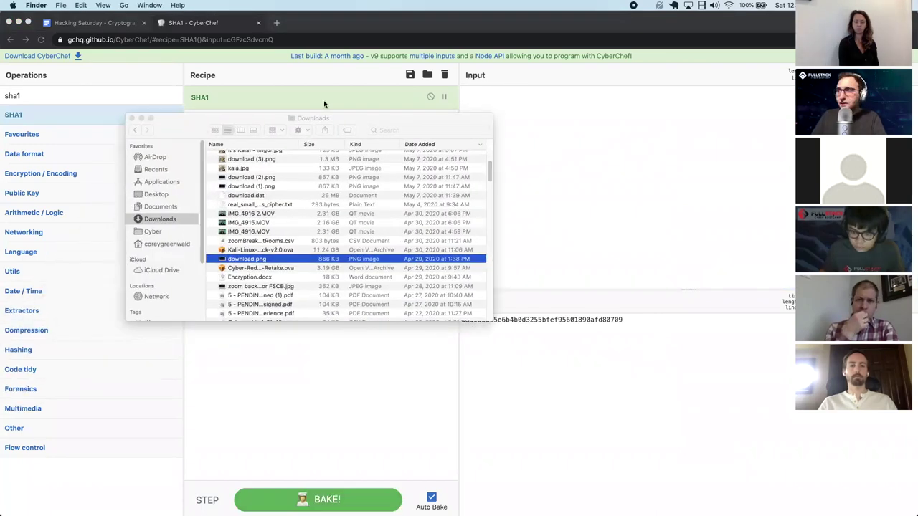
{"action": "left_click", "coordinate": [240, 254]}
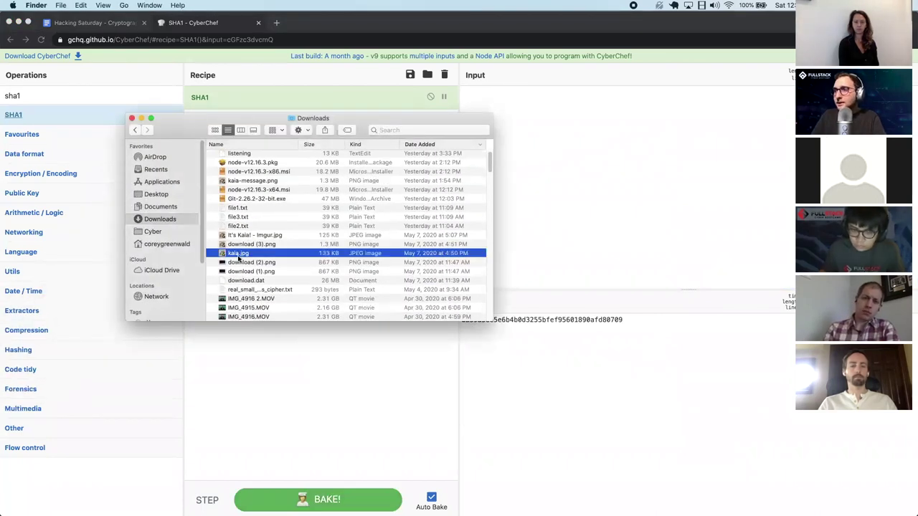
{"action": "left_click_drag", "start_coordinate": [253, 120], "coordinate": [159, 251]}
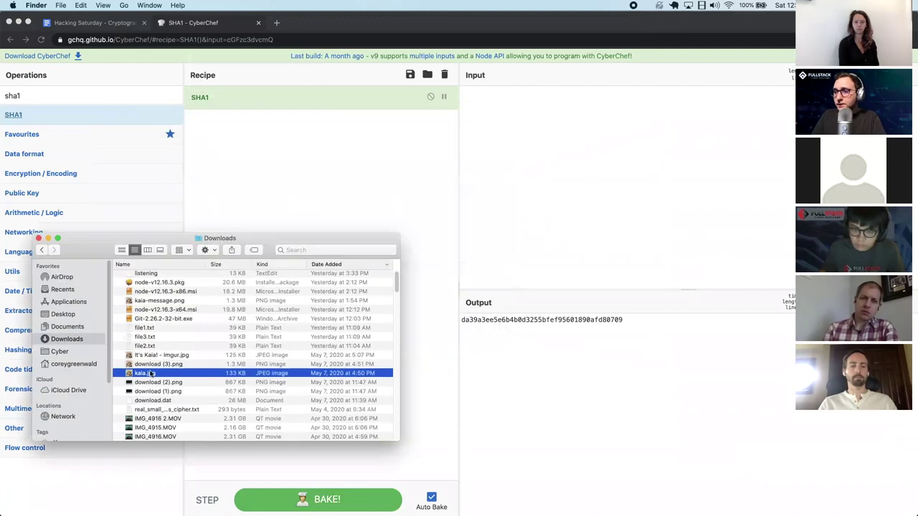
{"action": "left_click_drag", "start_coordinate": [147, 374], "coordinate": [512, 211]}
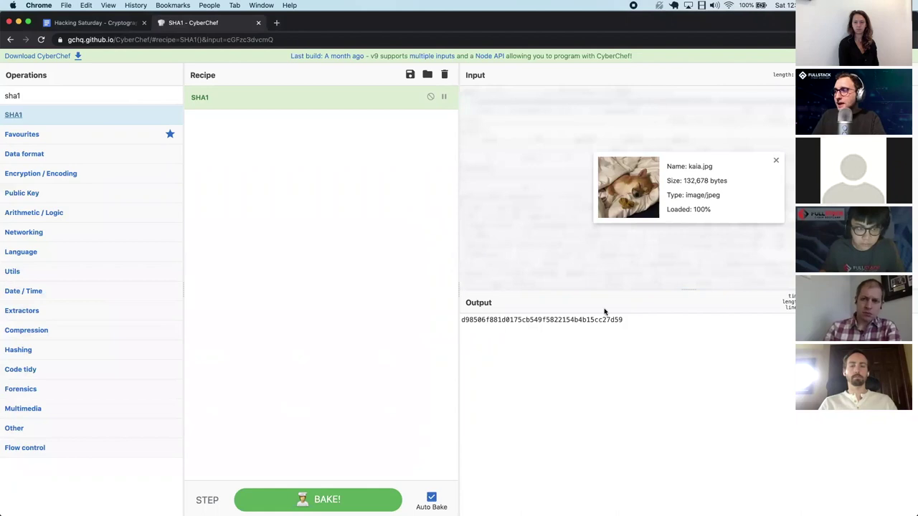
Rebuild the SHA1 recipe to hash kaia.jpg, select the hash, and open kaia-message.png in Preview.
{"action": "left_click", "coordinate": [666, 358]}
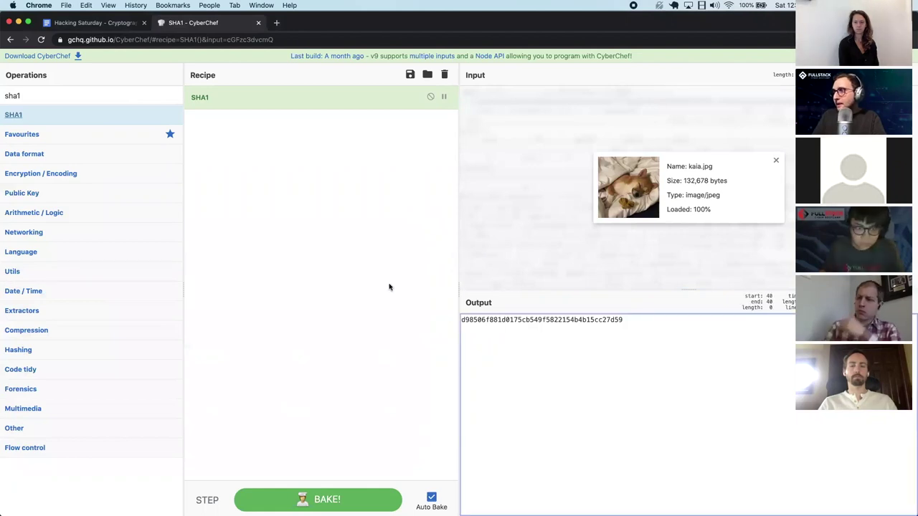
{"action": "left_click", "coordinate": [444, 96]}
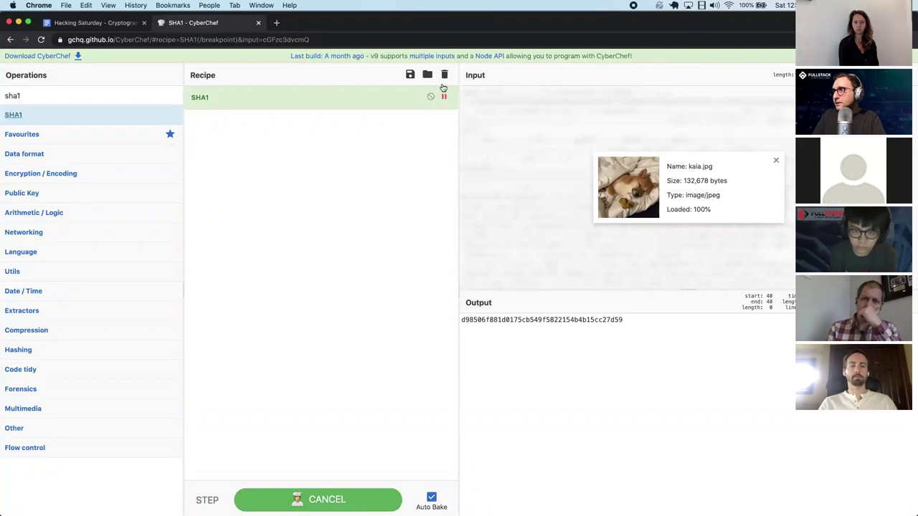
{"action": "left_click", "coordinate": [443, 75]}
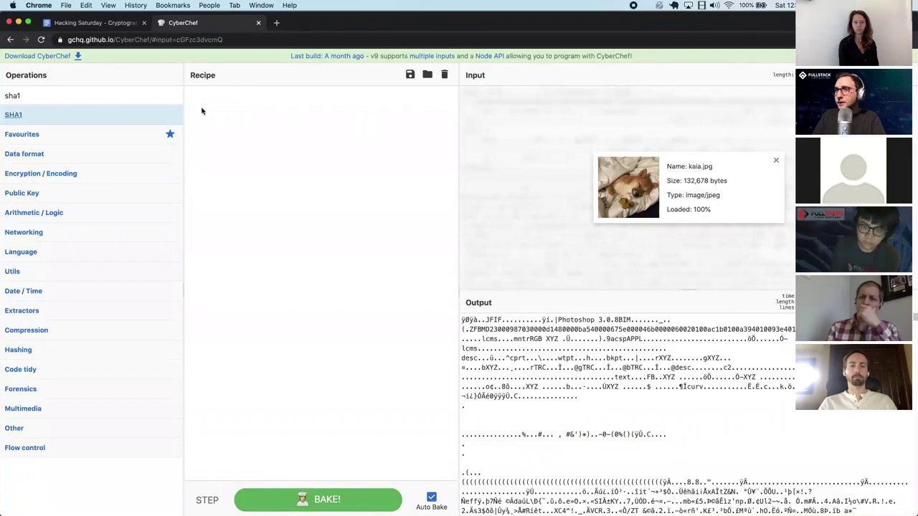
{"action": "left_click_drag", "start_coordinate": [15, 115], "coordinate": [279, 115]}
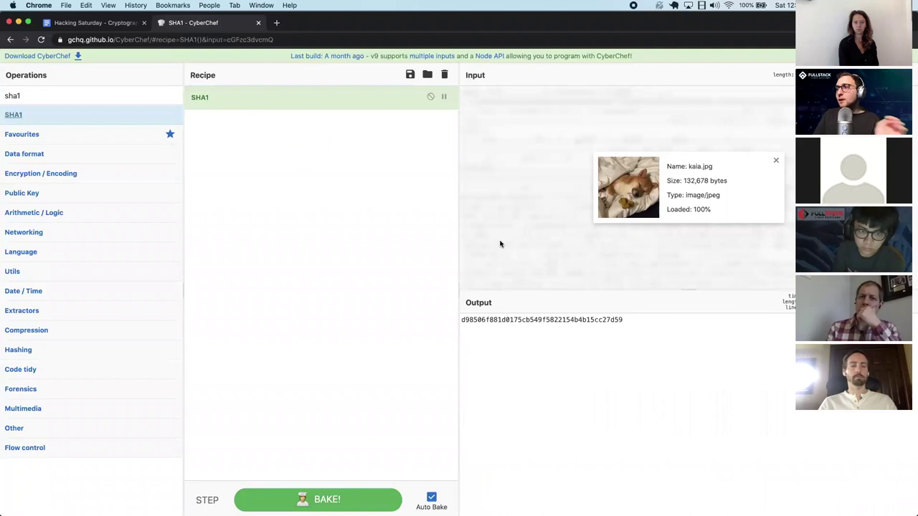
{"action": "left_click", "coordinate": [528, 324]}
{"action": "double_click", "coordinate": [529, 323]}
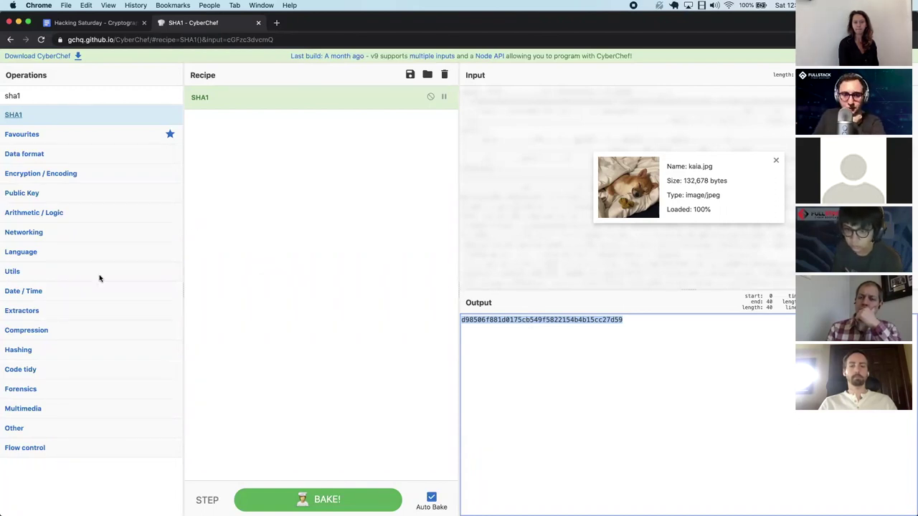
{"action": "key", "text": "super+Tab"}
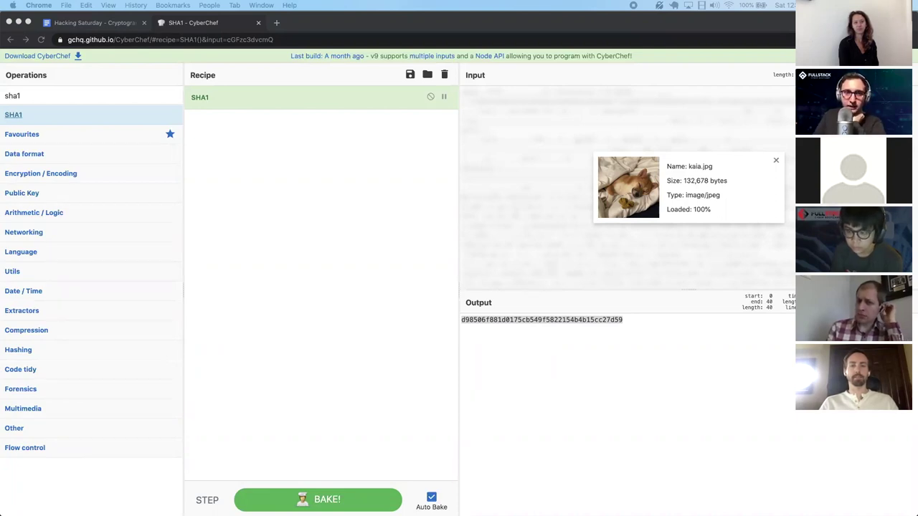
{"action": "key", "text": "super+o"}
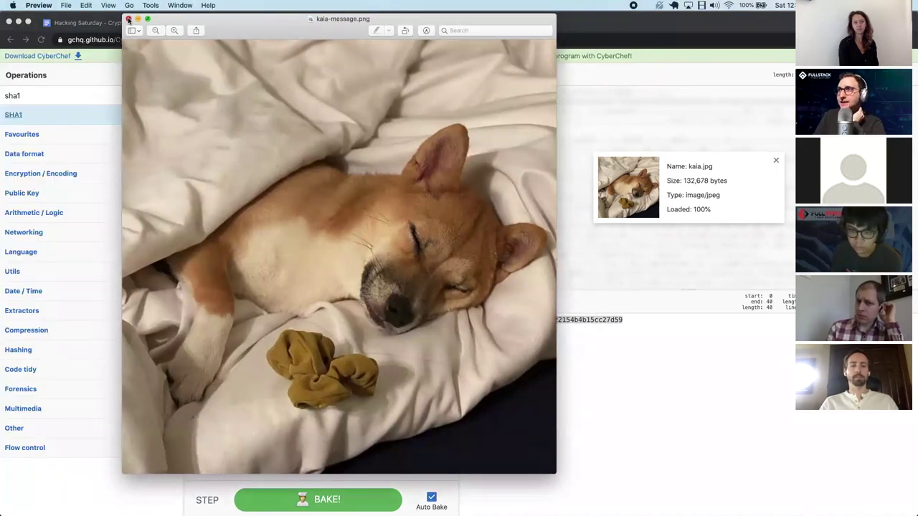
Close the preview and load kaia-message.png as the input in place of kaia.jpg.
{"action": "left_click", "coordinate": [129, 20]}
{"action": "left_click_drag", "start_coordinate": [159, 301], "coordinate": [523, 216]}
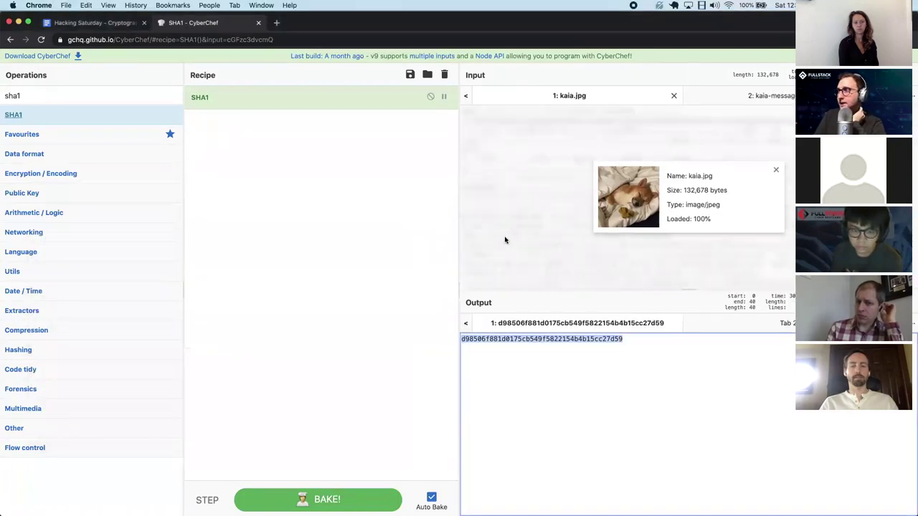
{"action": "left_click", "coordinate": [673, 95]}
{"action": "left_click", "coordinate": [511, 330]}
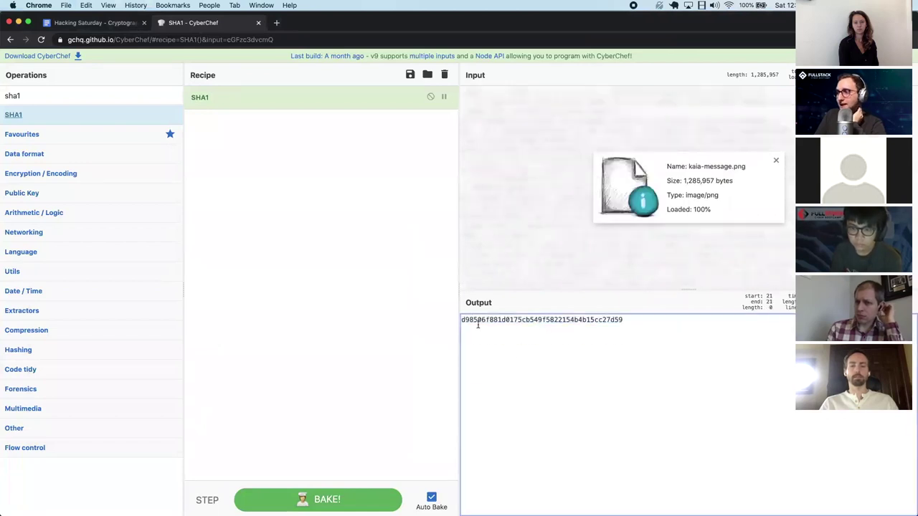
{"action": "left_click_drag", "start_coordinate": [461, 320], "coordinate": [466, 320]}
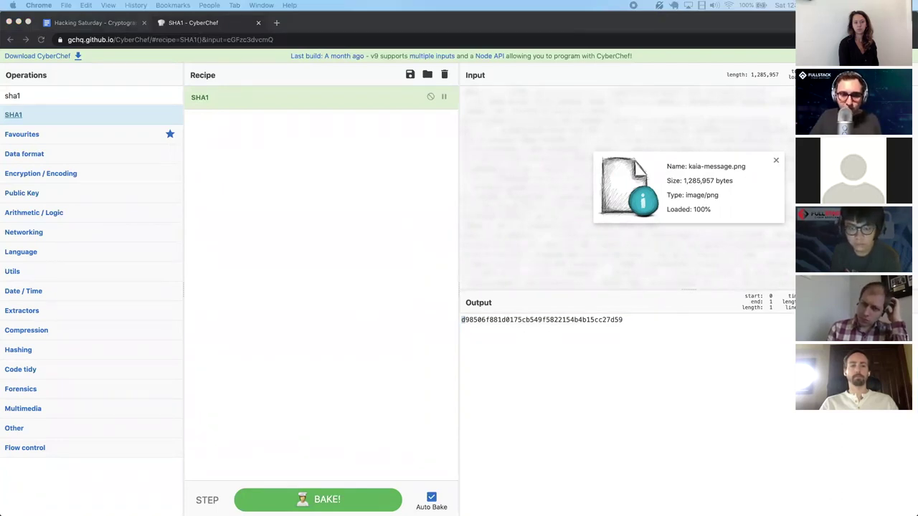
Re-add kaia.jpg as an input and remove the kaia-message.png input.
{"action": "left_click_drag", "start_coordinate": [66, 200], "coordinate": [567, 129]}
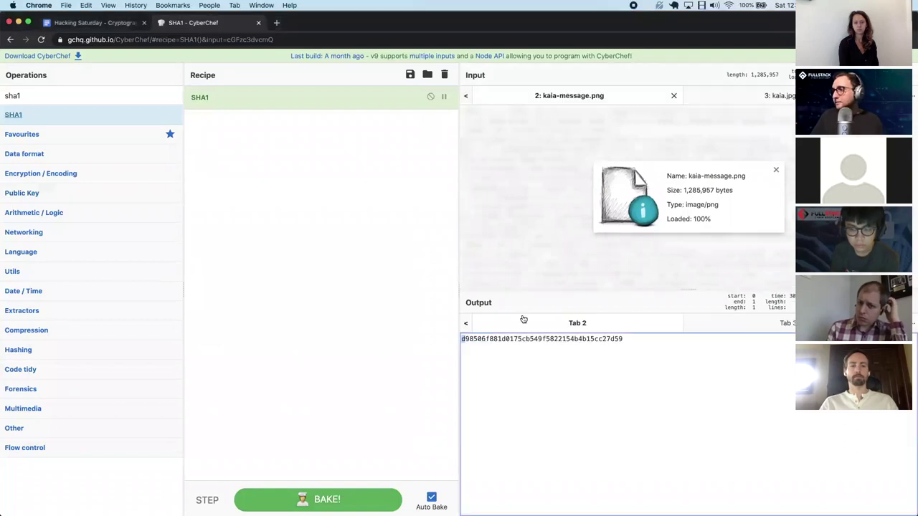
{"action": "left_click", "coordinate": [724, 99]}
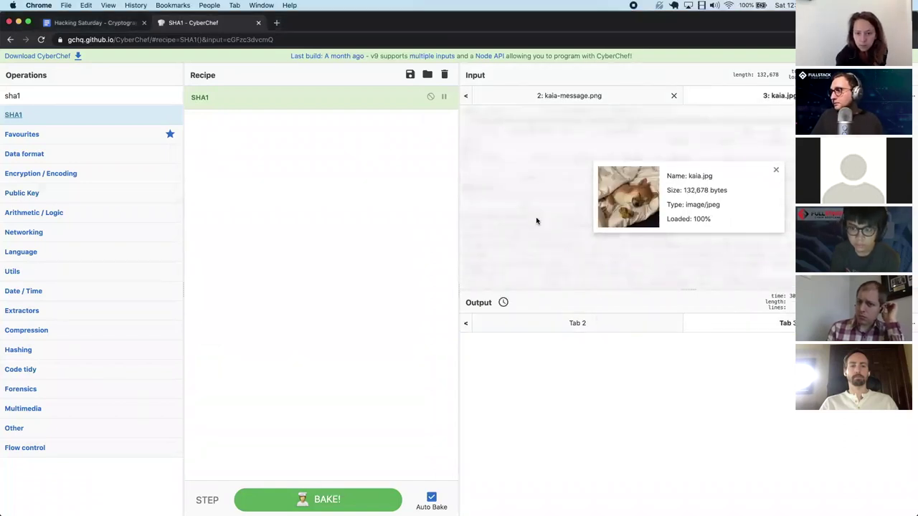
{"action": "left_click", "coordinate": [640, 324]}
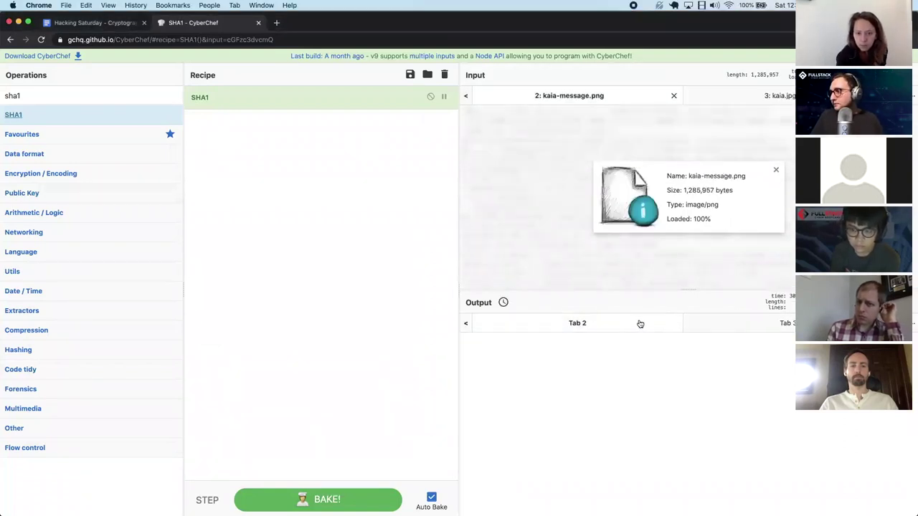
{"action": "left_click", "coordinate": [674, 96]}
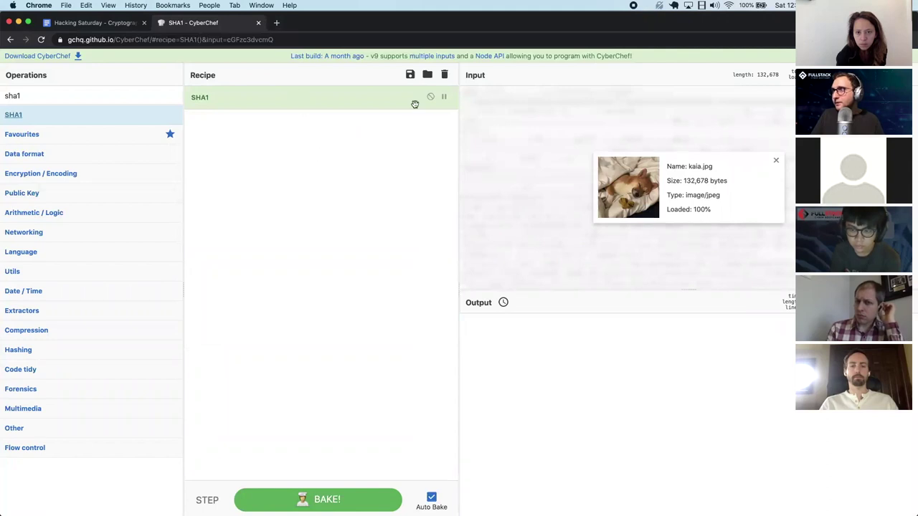
Toggle the SHA1 step off and on, copy kaia.jpg's hash, and add the second dog image.
{"action": "left_click", "coordinate": [430, 97]}
{"action": "left_click", "coordinate": [430, 97]}
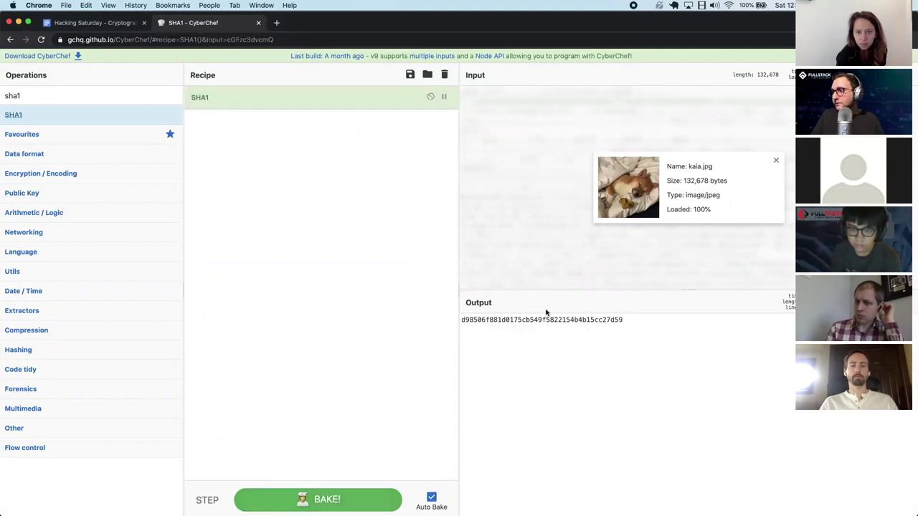
{"action": "double_click", "coordinate": [463, 319]}
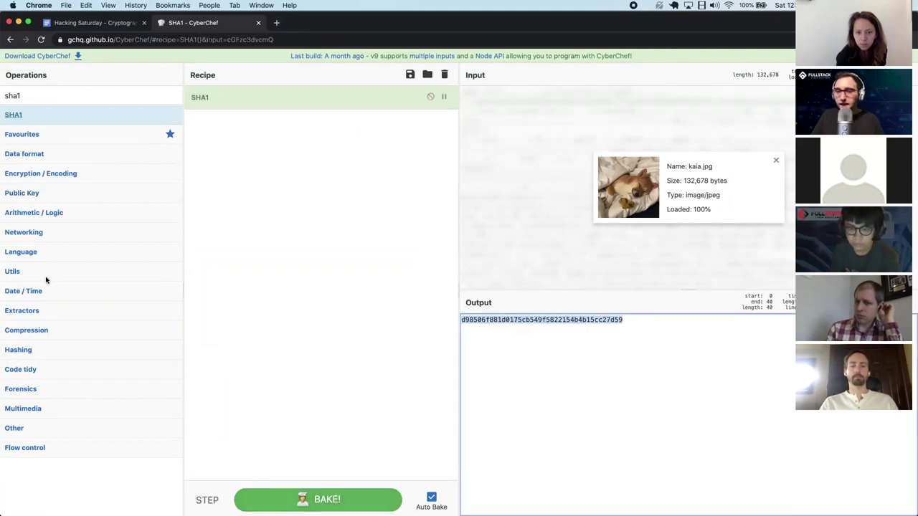
{"action": "key", "text": "super+Tab"}
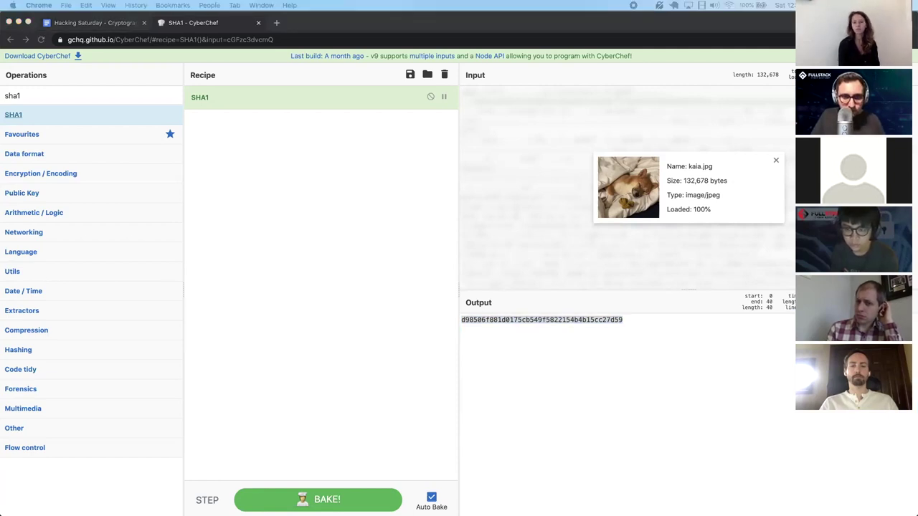
{"action": "left_click_drag", "start_coordinate": [248, 168], "coordinate": [571, 171]}
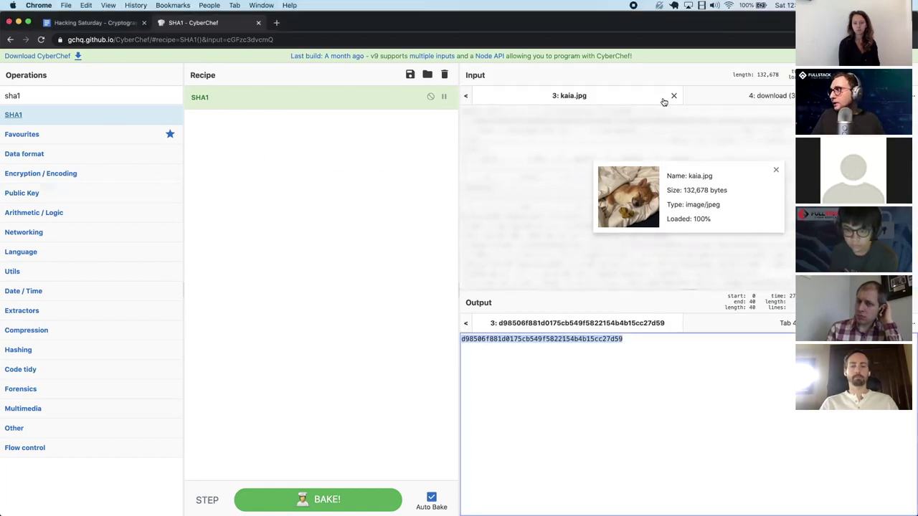
Compare the download (3).png and kaia.jpg inputs, then remove the kaia.jpg input.
{"action": "left_click", "coordinate": [698, 95]}
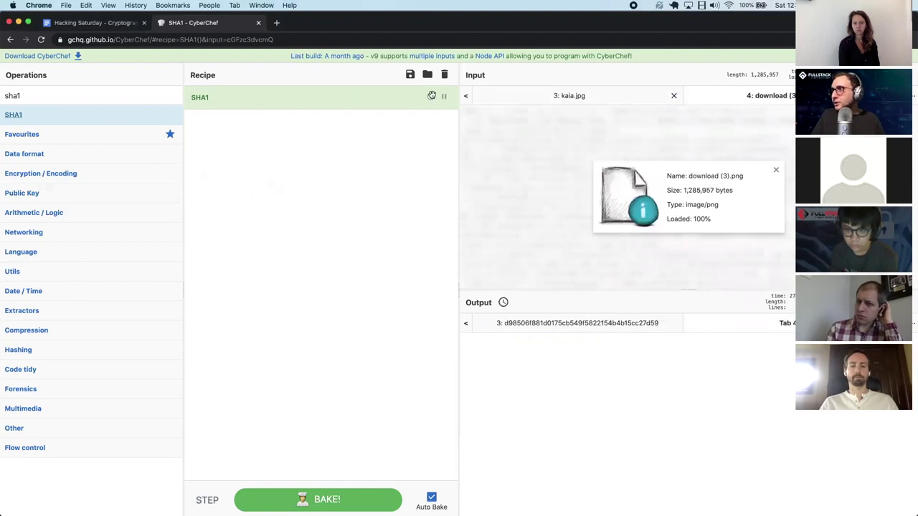
{"action": "left_click", "coordinate": [555, 96]}
{"action": "left_click", "coordinate": [739, 95]}
{"action": "left_click", "coordinate": [581, 95]}
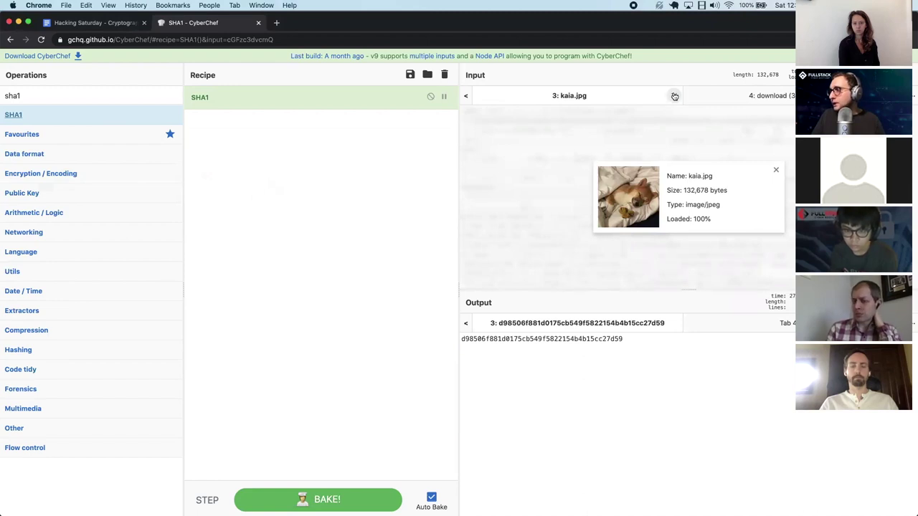
{"action": "left_click", "coordinate": [725, 333]}
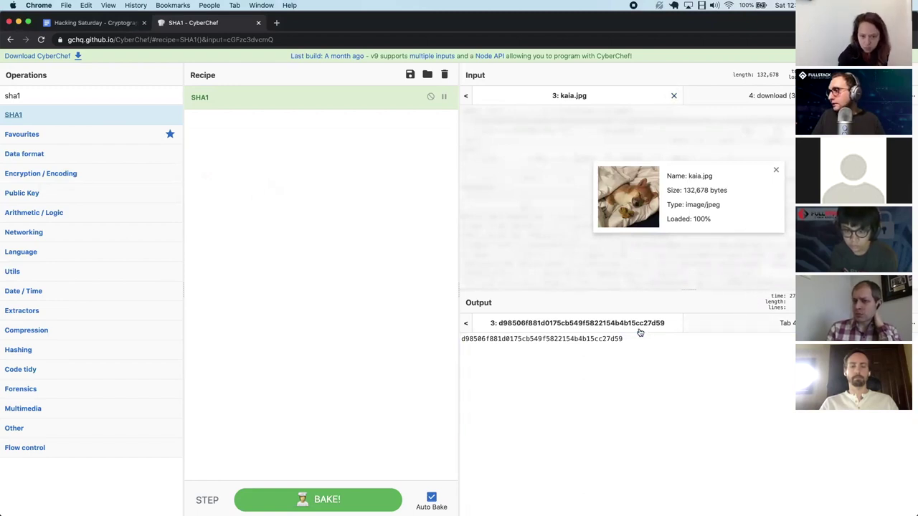
{"action": "left_click", "coordinate": [672, 95]}
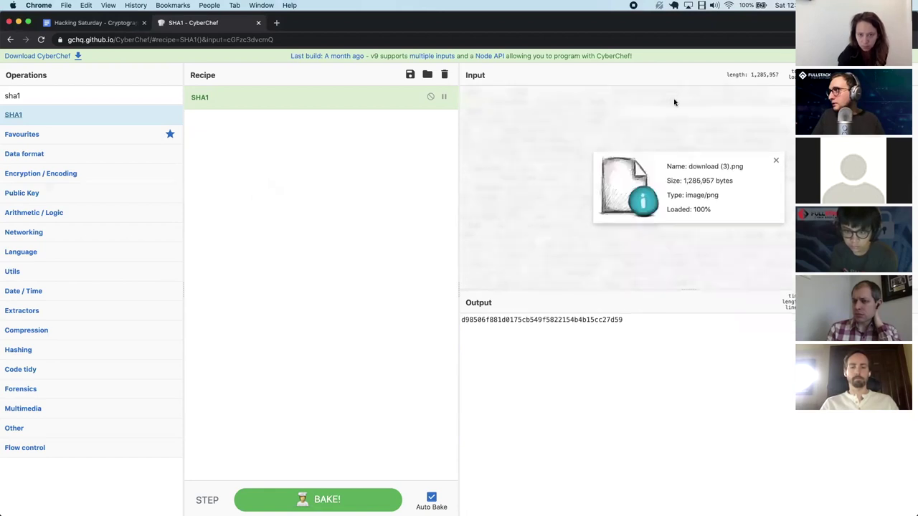
Rebuild the SHA1 recipe, select download (3).png's hash, and close the dog image preview.
{"action": "left_click", "coordinate": [443, 75]}
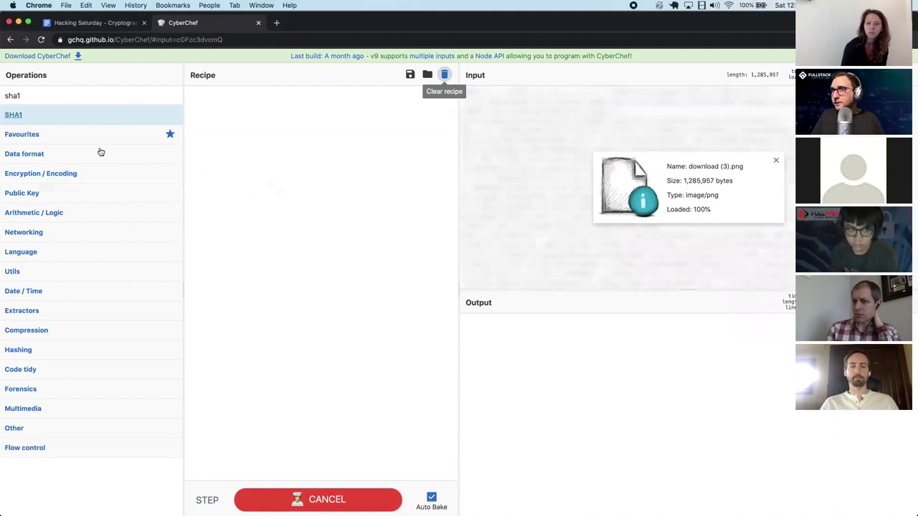
{"action": "left_click_drag", "start_coordinate": [9, 116], "coordinate": [352, 193]}
{"action": "left_click", "coordinate": [510, 333]}
{"action": "key", "text": "super+a"}
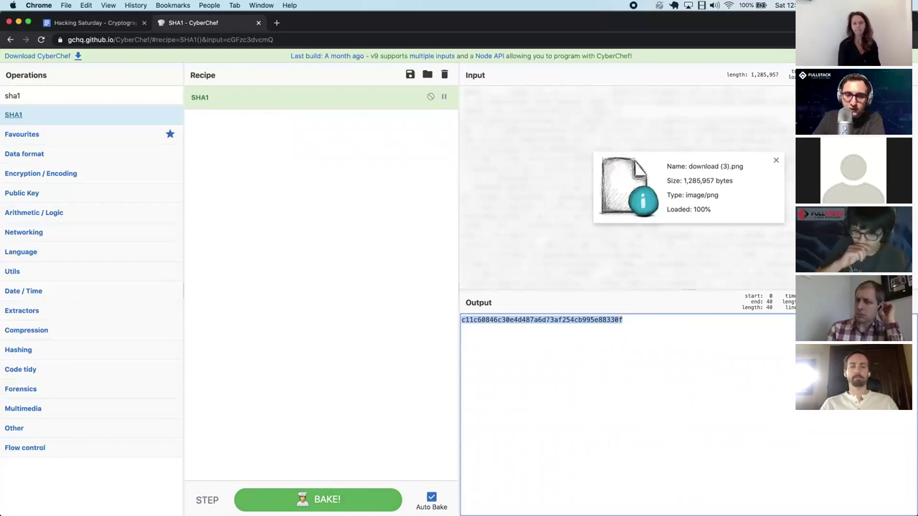
{"action": "key", "text": "super+Tab"}
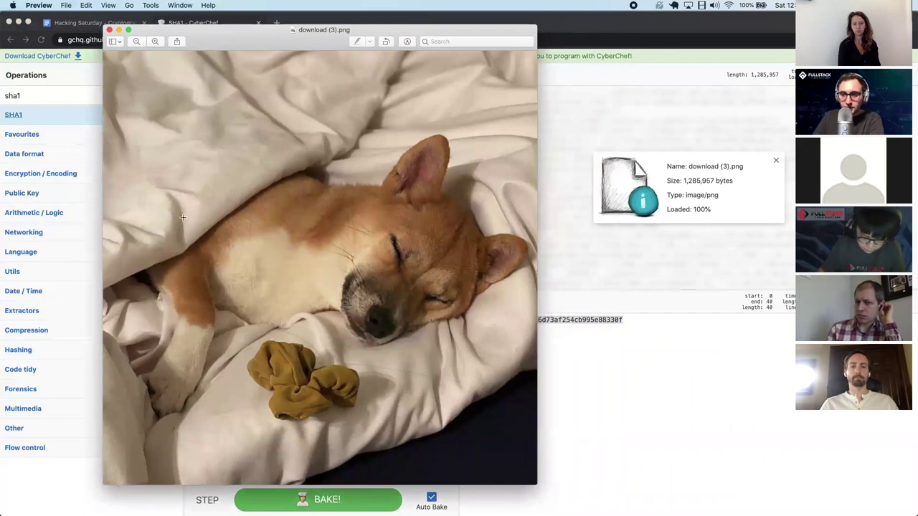
{"action": "left_click", "coordinate": [109, 30]}
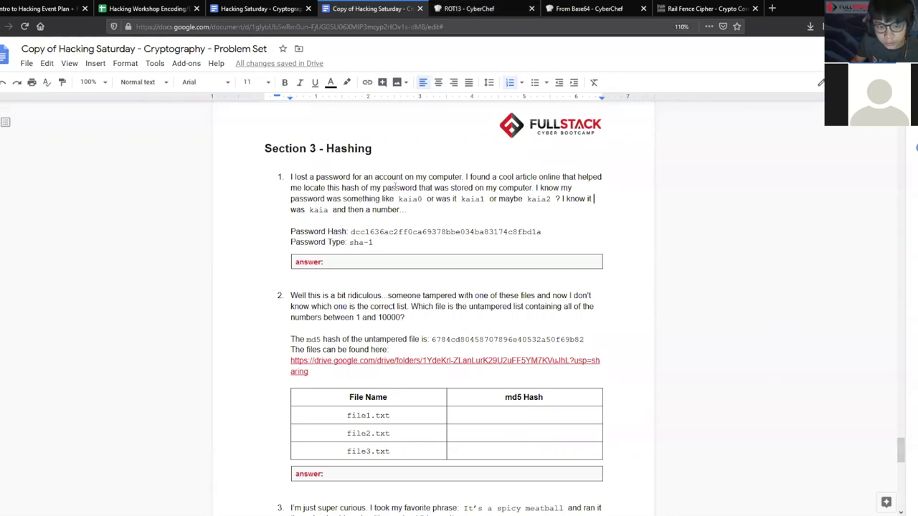
Replace the ROT13 recipe with SHA1 on the other CyberChef page.
{"action": "left_click", "coordinate": [477, 10]}
{"action": "left_click", "coordinate": [456, 81]}
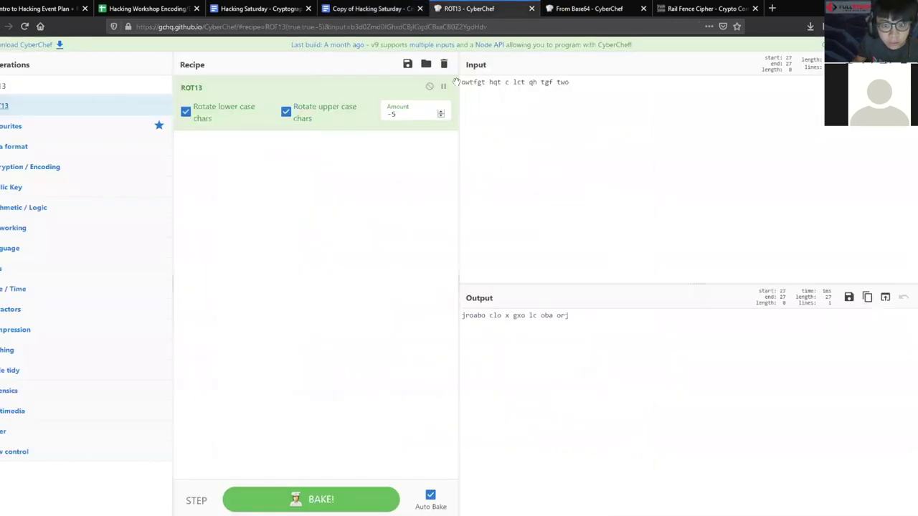
{"action": "left_click", "coordinate": [443, 65]}
{"action": "double_click", "coordinate": [31, 87]}
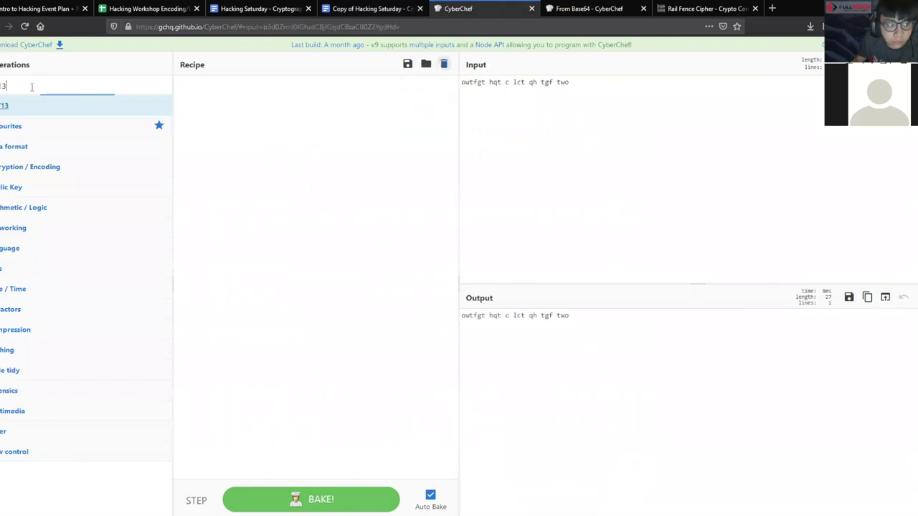
{"action": "type", "text": "sha"}
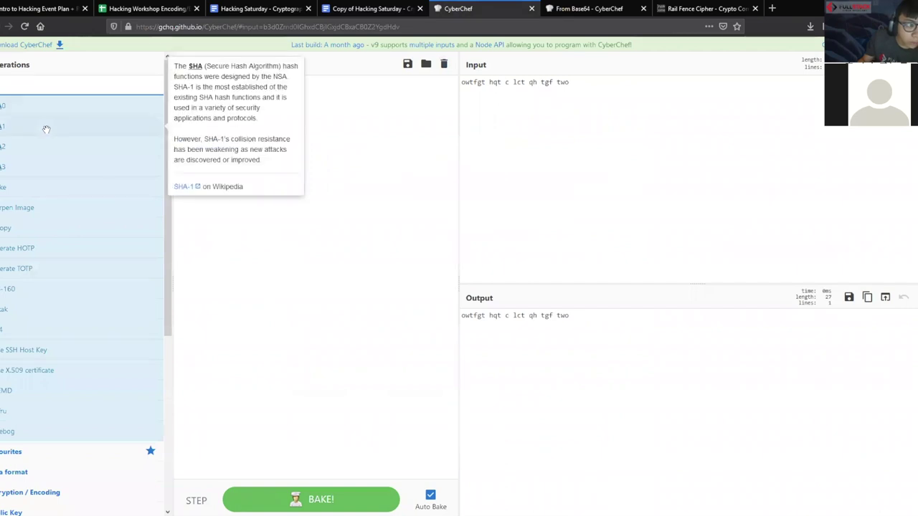
{"action": "double_click", "coordinate": [3, 126]}
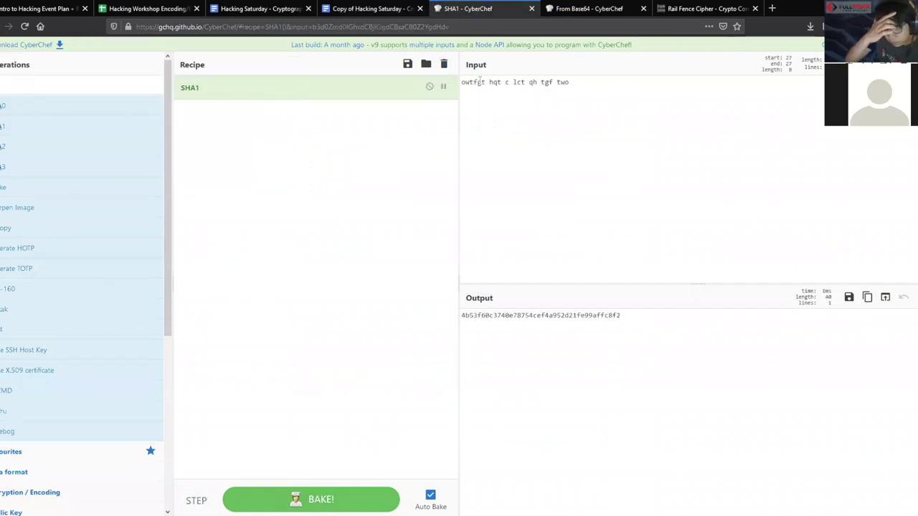
Copy the candidate kaia0 from question 1 into the SHA1 input, then return to the document.
{"action": "left_click", "coordinate": [373, 9]}
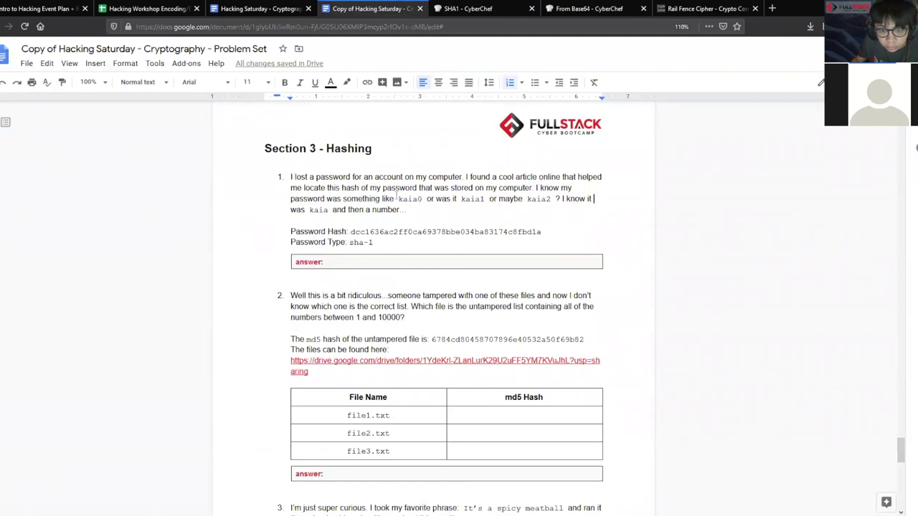
{"action": "left_click_drag", "start_coordinate": [398, 198], "coordinate": [422, 200]}
{"action": "key", "text": "ctrl+c"}
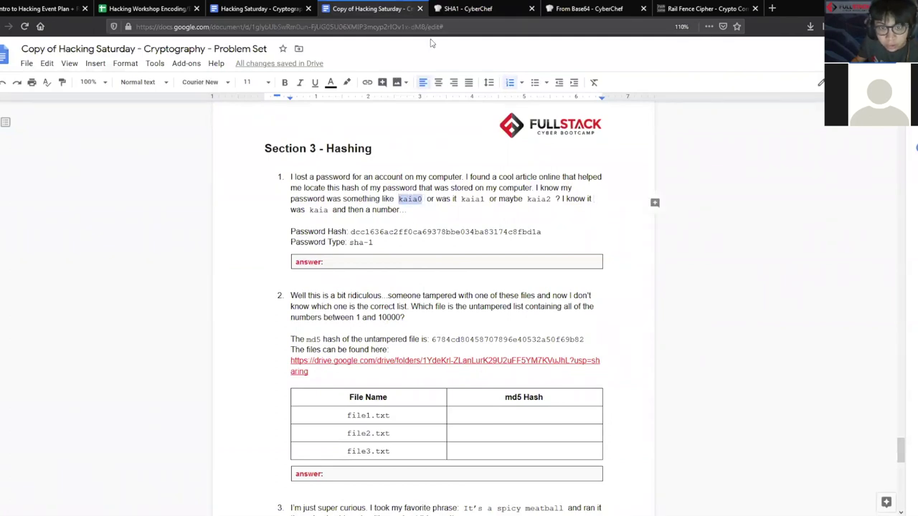
{"action": "left_click", "coordinate": [454, 9]}
{"action": "key", "text": "ctrl+a"}
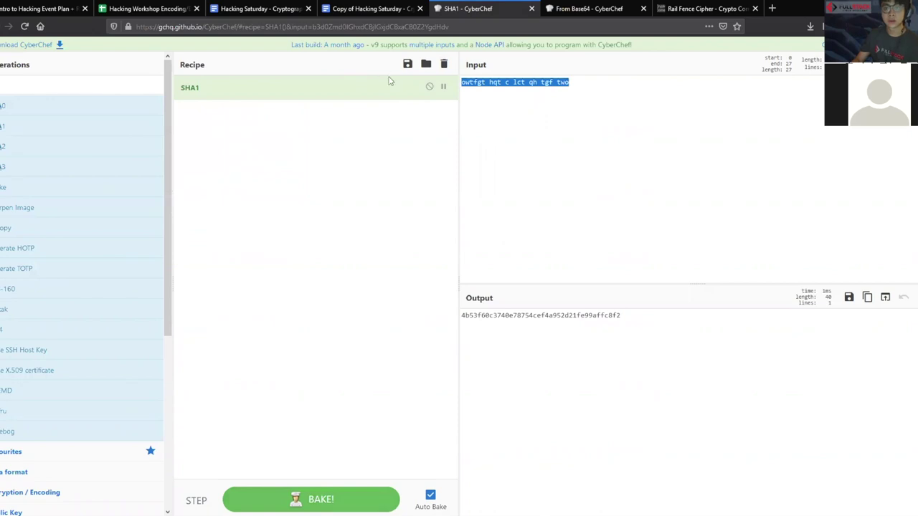
{"action": "key", "text": "ctrl+v"}
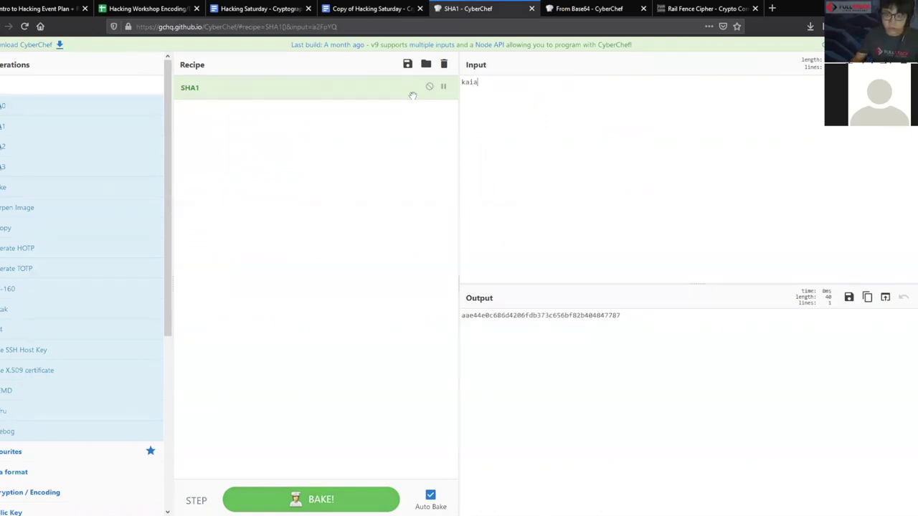
{"action": "left_click", "coordinate": [351, 8]}
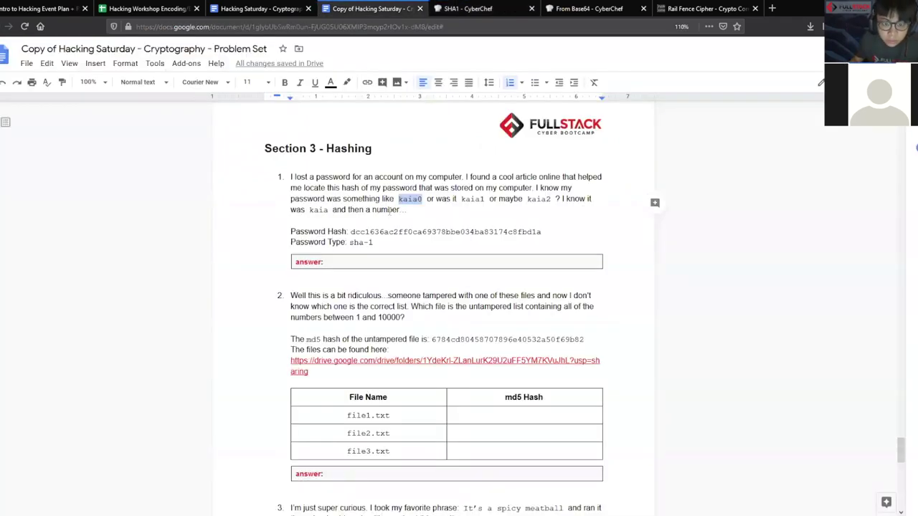
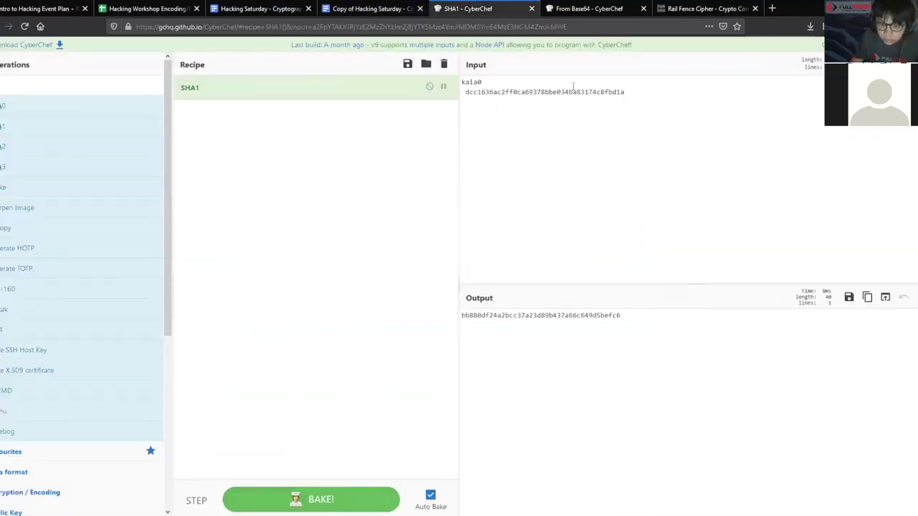
Delete the pasted target hash line from the CyberChef Input.
{"action": "left_click", "coordinate": [479, 104]}
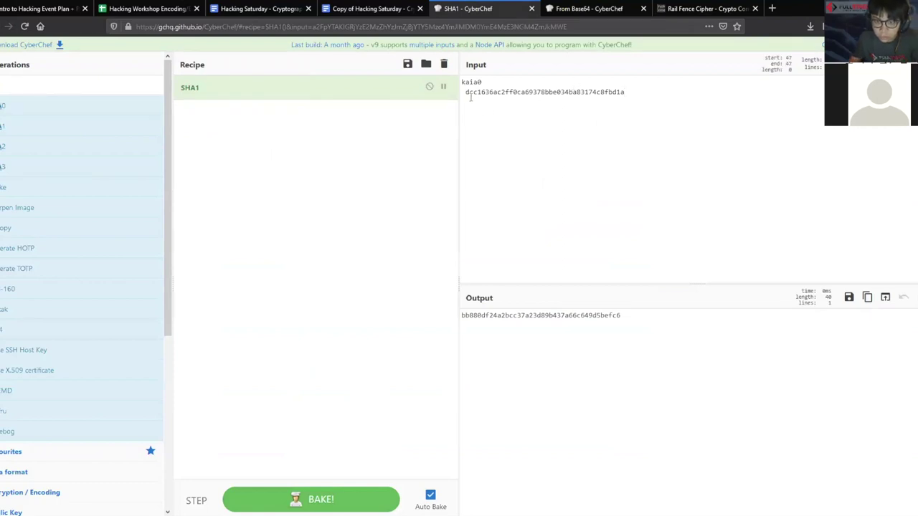
{"action": "key", "text": "shift+Home"}
{"action": "key", "text": "ctrl+c"}
{"action": "key", "text": "BackSpace"}
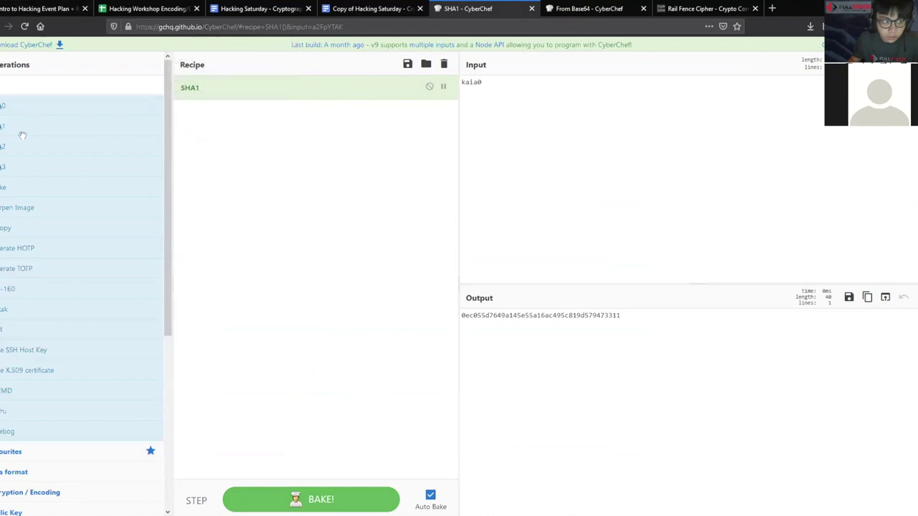
Change the input from kaia0 to kaia1 and paste the target hash into the address bar.
{"action": "left_click", "coordinate": [491, 112]}
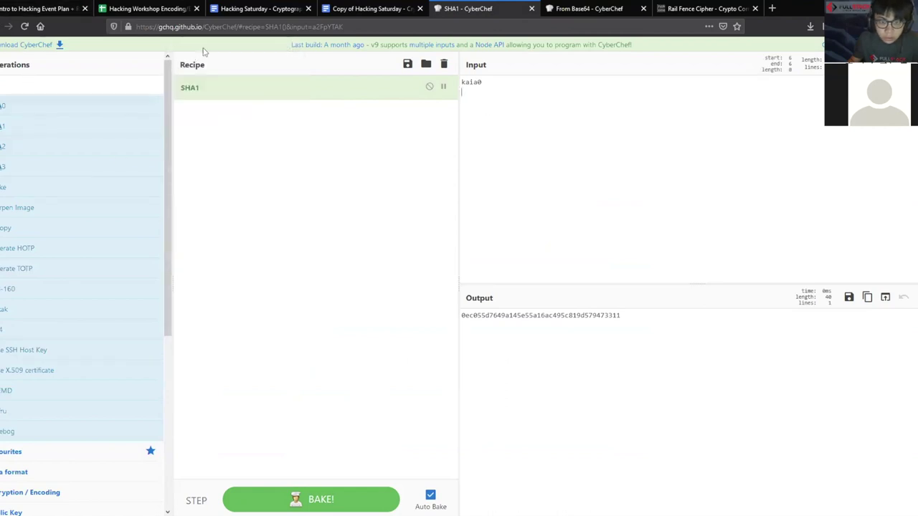
{"action": "key", "text": "BackSpace"}
{"action": "type", "text": "1"}
{"action": "left_click", "coordinate": [467, 25]}
{"action": "key", "text": "ctrl+v"}
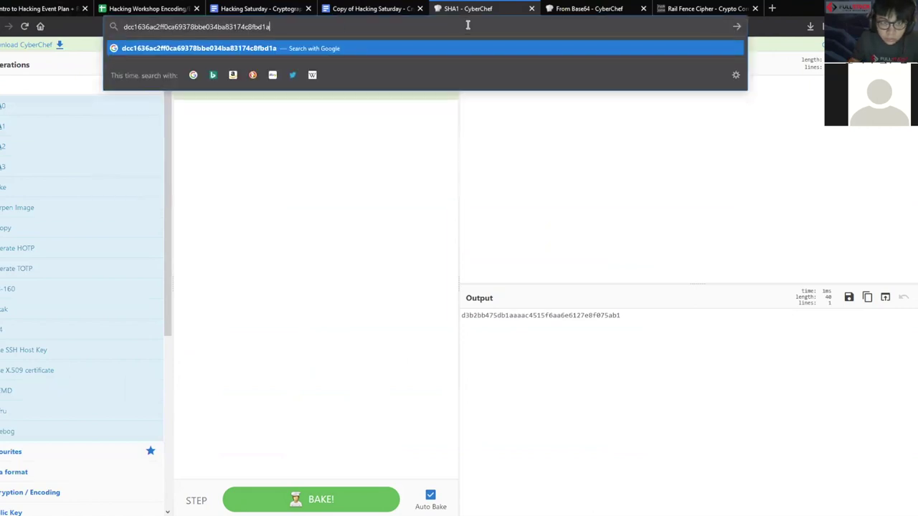
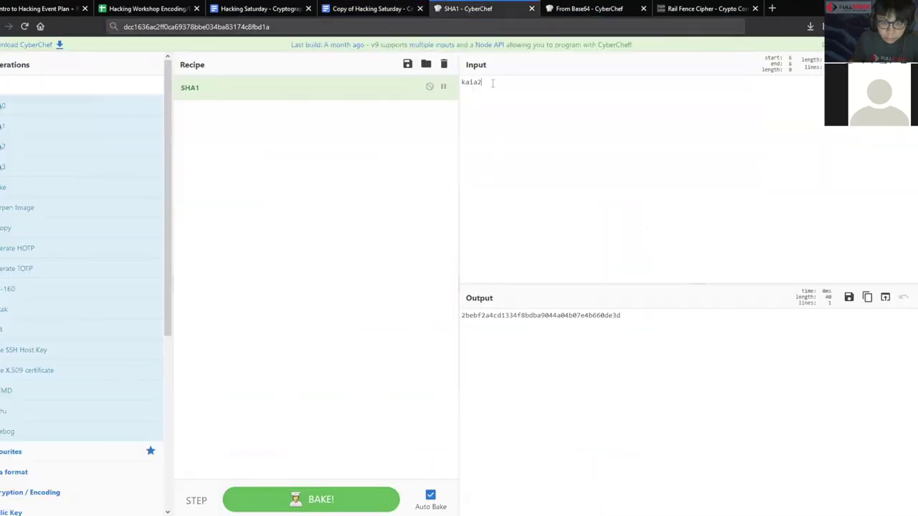
Hash candidates kaia3, kaia4, kaia5, kaia67, kaia8 and kaia90 with SHA1, checking each against the target.
{"action": "key", "text": "BackSpace"}
{"action": "type", "text": "3"}
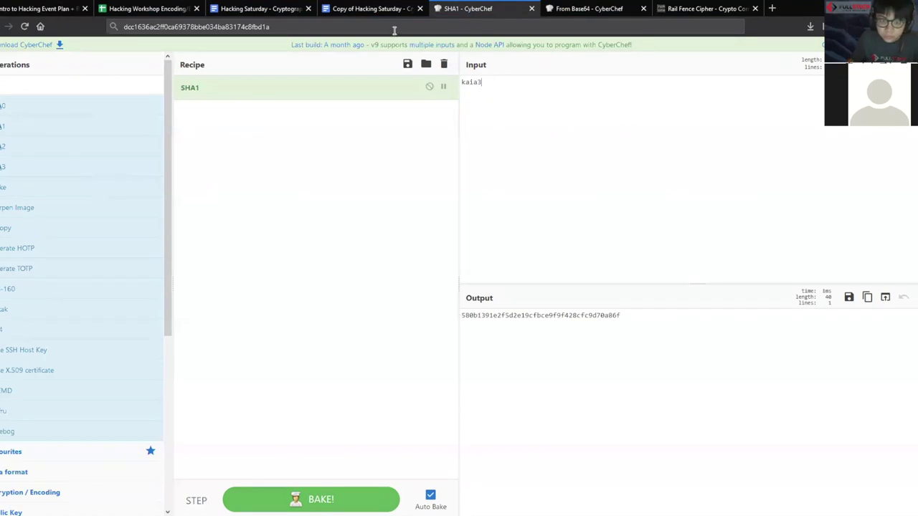
{"action": "key", "text": "BackSpace"}
{"action": "type", "text": "4"}
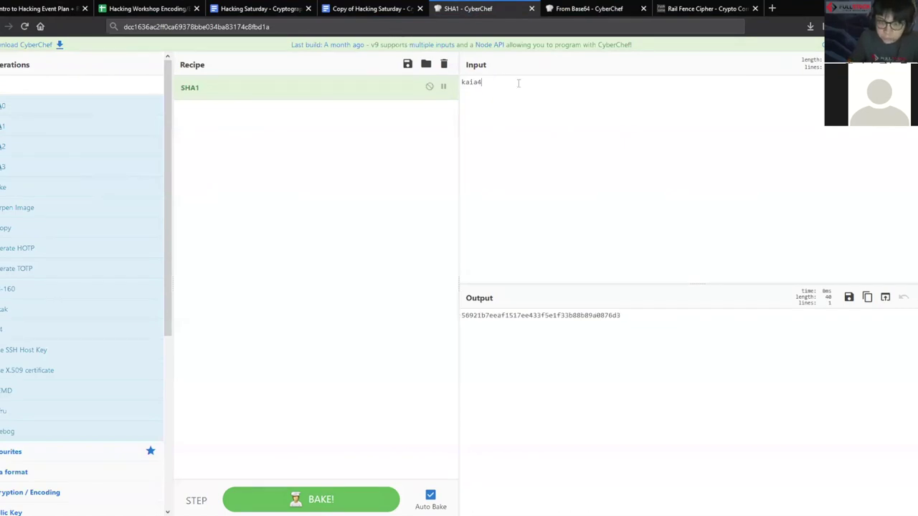
{"action": "key", "text": "BackSpace"}
{"action": "type", "text": "5"}
{"action": "key", "text": "BackSpace"}
{"action": "type", "text": "6"}
{"action": "type", "text": "7"}
{"action": "key", "text": "BackSpace"}
{"action": "type", "text": "8"}
{"action": "key", "text": "BackSpace"}
{"action": "type", "text": "9"}
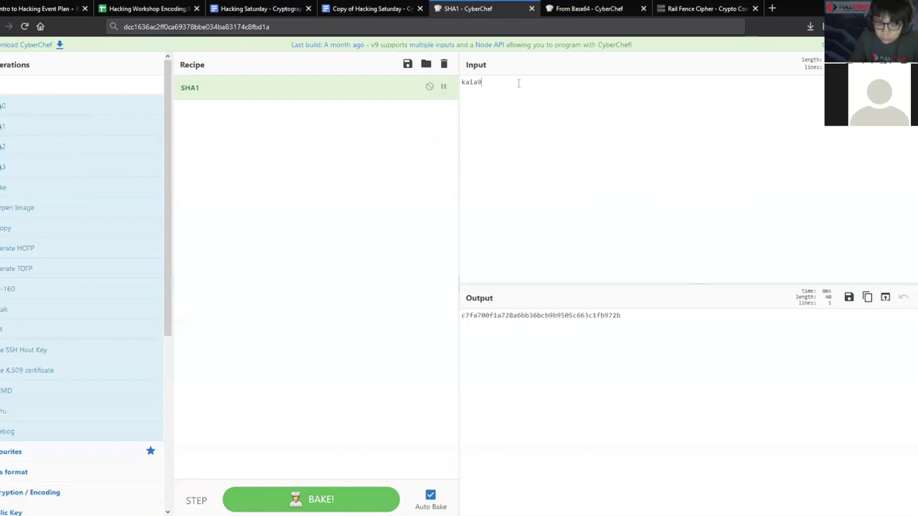
{"action": "key", "text": "BackSpace"}
{"action": "type", "text": "0"}
Try kaia1 through kaia5 and kaia6937 as SHA1 inputs.
{"action": "key", "text": "BackSpace"}
{"action": "type", "text": "1"}
{"action": "key", "text": "BackSpace"}
{"action": "type", "text": "2"}
{"action": "key", "text": "BackSpace"}
{"action": "type", "text": "3"}
{"action": "key", "text": "BackSpace"}
{"action": "type", "text": "4"}
{"action": "key", "text": "BackSpace"}
{"action": "type", "text": "5"}
{"action": "key", "text": "BackSpace"}
{"action": "type", "text": "693"}
{"action": "type", "text": "7"}
{"action": "key", "text": "BackSpace"}
{"action": "type", "text": "8"}
{"action": "key", "text": "BackSpace"}
{"action": "type", "text": "9"}
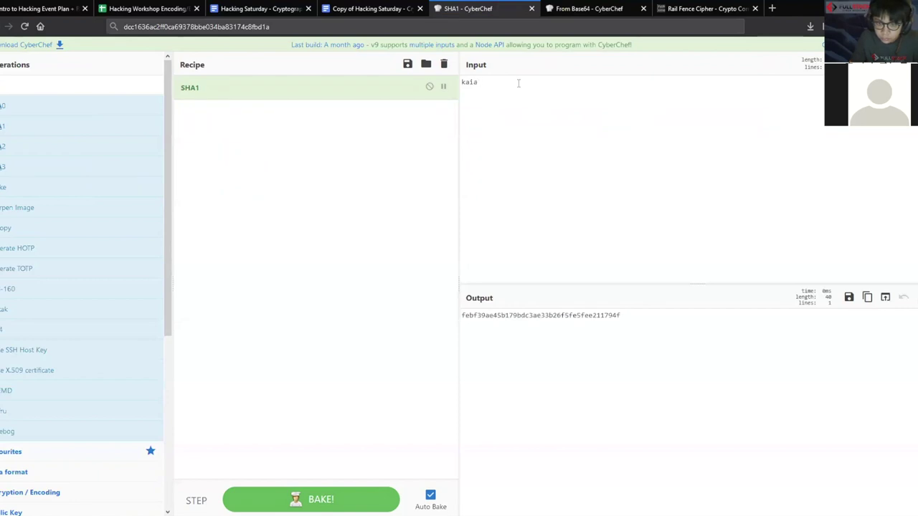
{"action": "type", "text": "111"}
{"action": "key", "text": "BackSpace"}
{"action": "key", "text": "BackSpace"}
{"action": "key", "text": "BackSpace"}
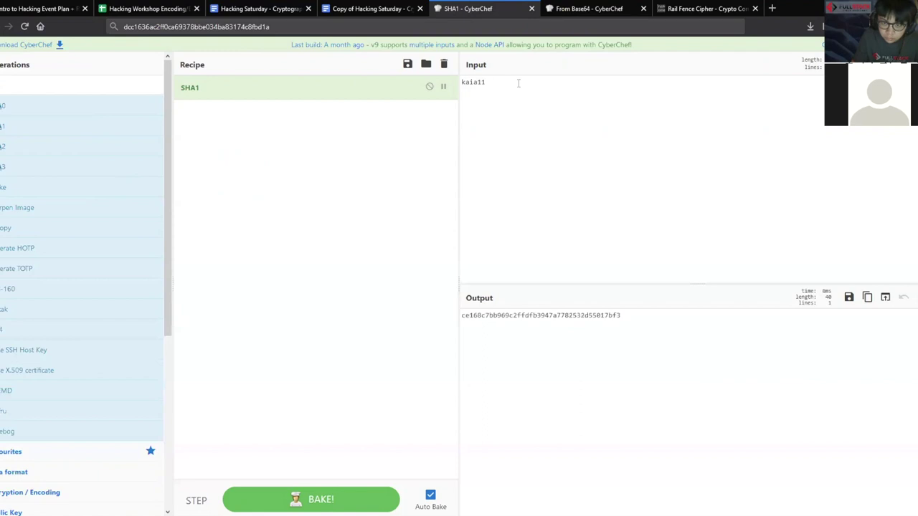
{"action": "type", "text": "12"}
{"action": "key", "text": "BackSpace"}
{"action": "key", "text": "BackSpace"}
{"action": "key", "text": "BackSpace"}
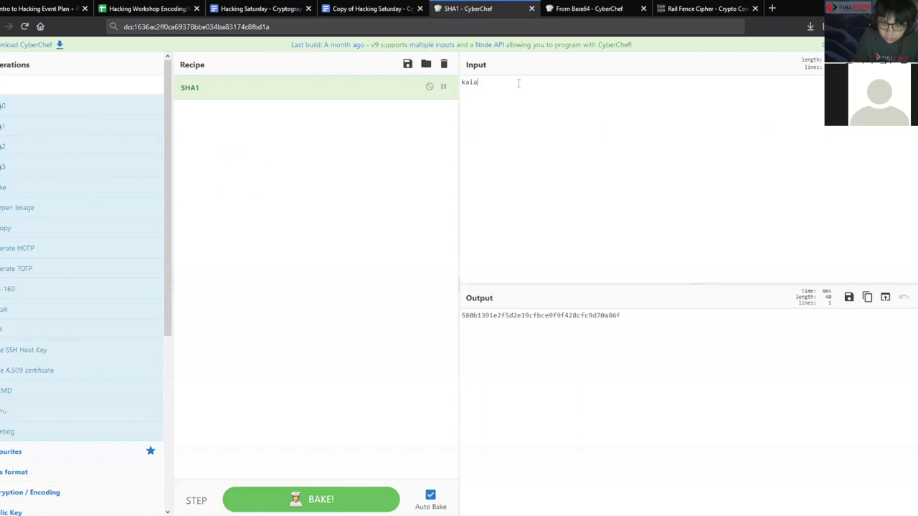
{"action": "key", "text": "BackSpace"}
{"action": "type", "text": "6"}
{"action": "key", "text": "BackSpace"}
{"action": "type", "text": "7"}
{"action": "key", "text": "BackSpace"}
{"action": "type", "text": "8"}
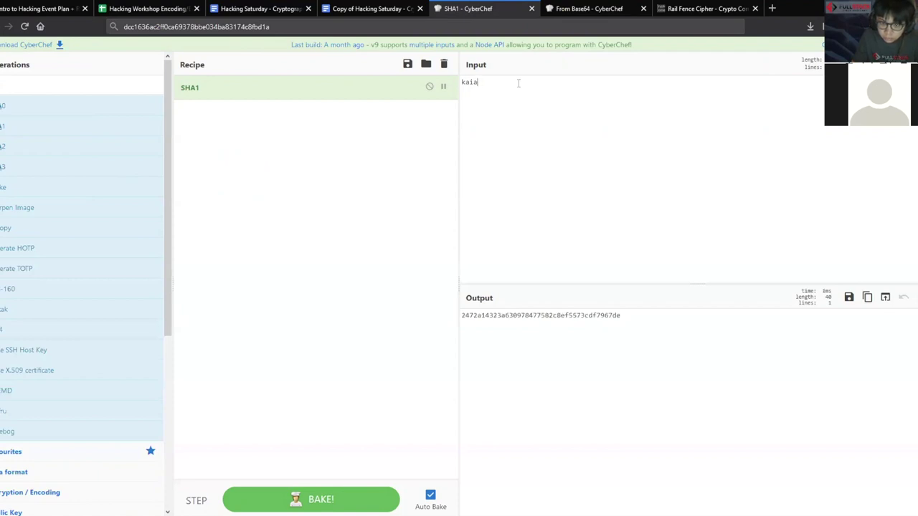
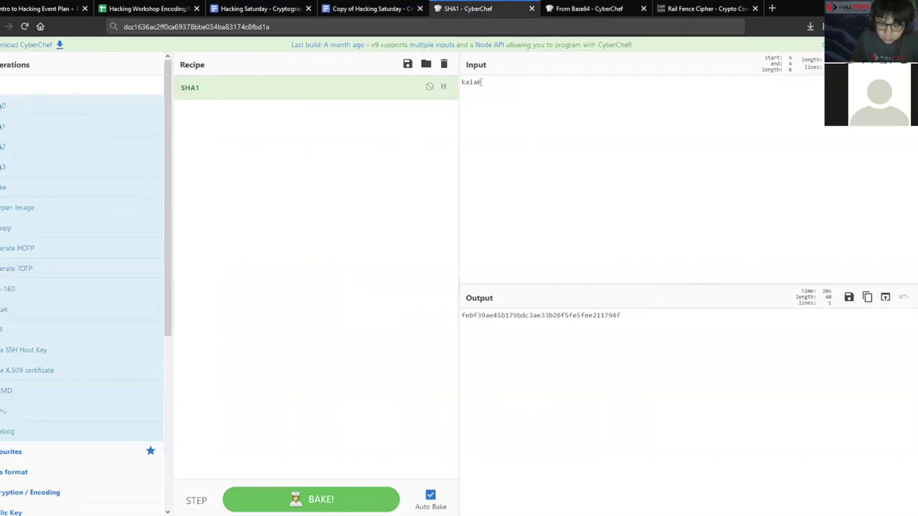
Hash kaia with single trailing digits 1, 7, 8, 9 and 2, checking each SHA1 digest against the target.
{"action": "type", "text": "1"}
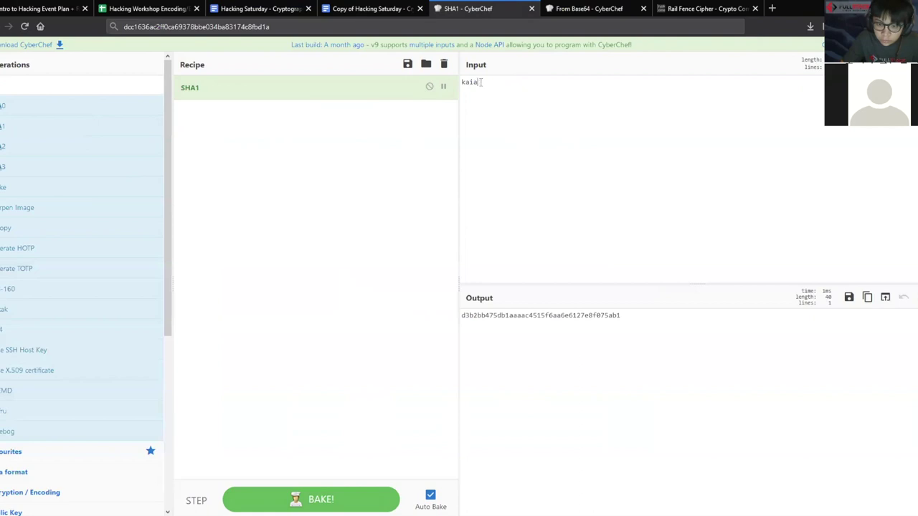
{"action": "key", "text": "BackSpace"}
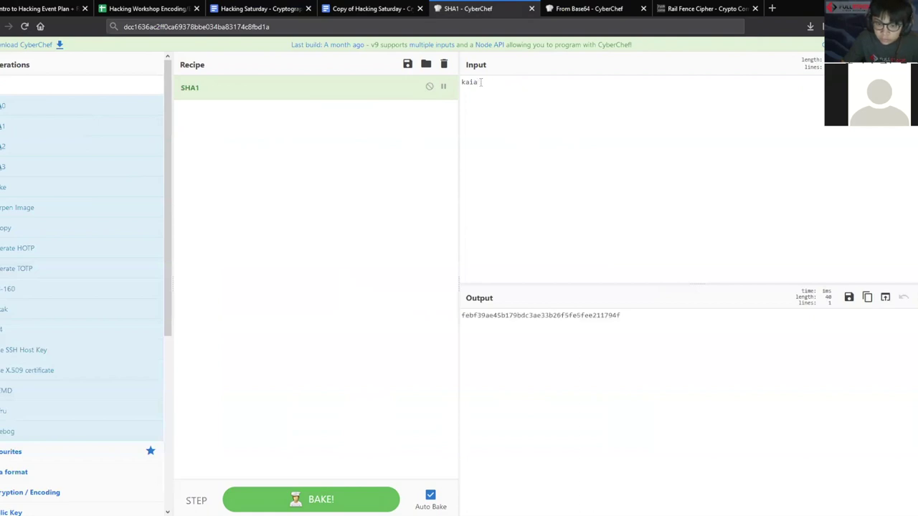
{"action": "type", "text": "1"}
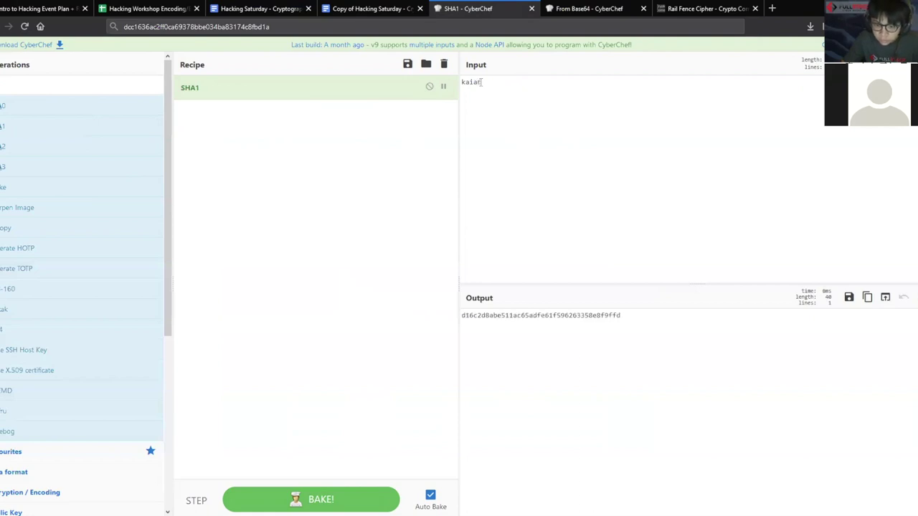
{"action": "key", "text": "BackSpace"}
{"action": "type", "text": "7"}
{"action": "key", "text": "BackSpace"}
{"action": "type", "text": "8"}
{"action": "key", "text": "BackSpace"}
{"action": "type", "text": "9"}
{"action": "key", "text": "BackSpace"}
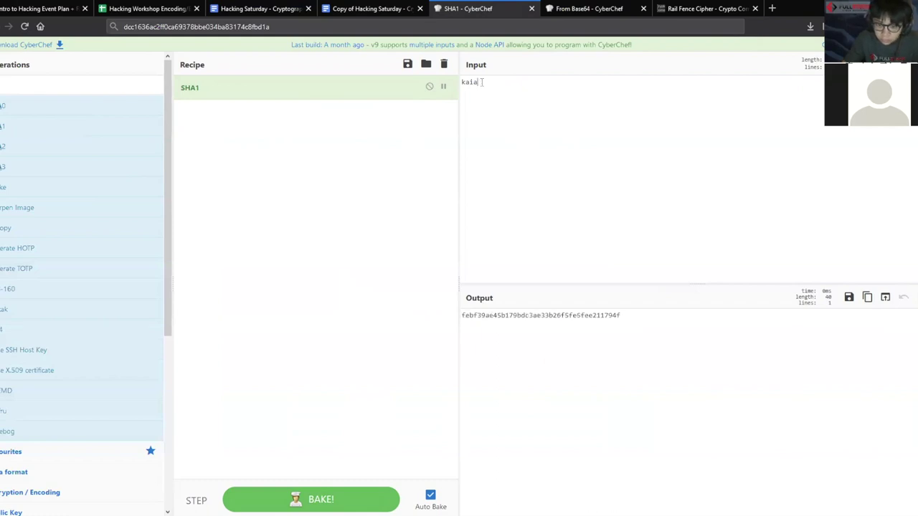
{"action": "type", "text": "1"}
{"action": "key", "text": "BackSpace"}
{"action": "type", "text": "2"}
{"action": "key", "text": "BackSpace"}
Try kaia with teen suffixes such as kaia13 and kaia17, comparing each SHA1 output to the target.
{"action": "type", "text": "32"}
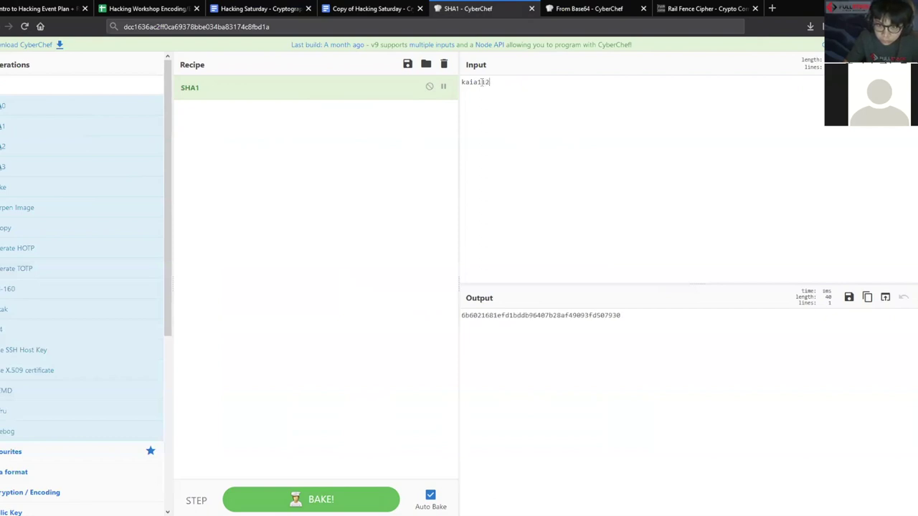
{"action": "key", "text": "BackSpace"}
{"action": "type", "text": "3"}
{"action": "key", "text": "BackSpace"}
{"action": "type", "text": "3"}
{"action": "type", "text": "4"}
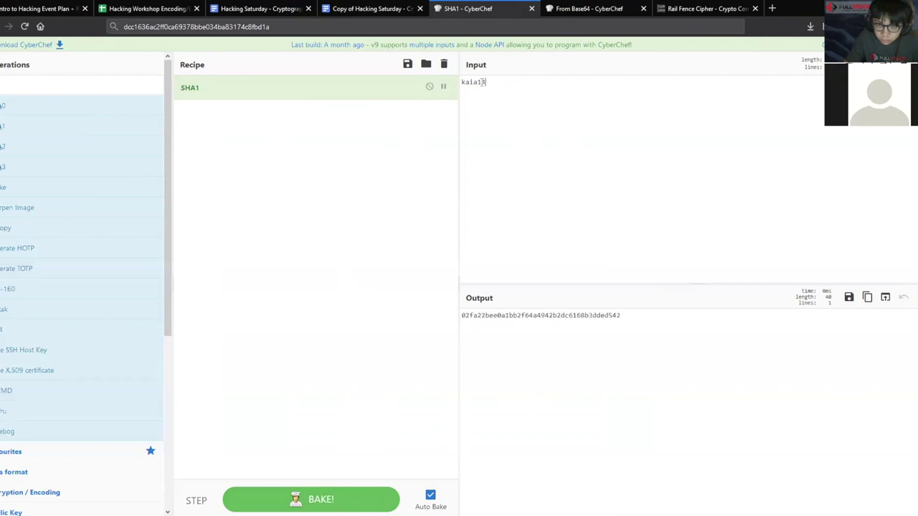
{"action": "type", "text": "6"}
{"action": "key", "text": "BackSpace"}
{"action": "type", "text": "7"}
{"action": "type", "text": "3"}
{"action": "key", "text": "BackSpace"}
{"action": "type", "text": "3"}
{"action": "key", "text": "BackSpace"}
{"action": "type", "text": "1"}
{"action": "key", "text": "BackSpace"}
{"action": "type", "text": "2"}
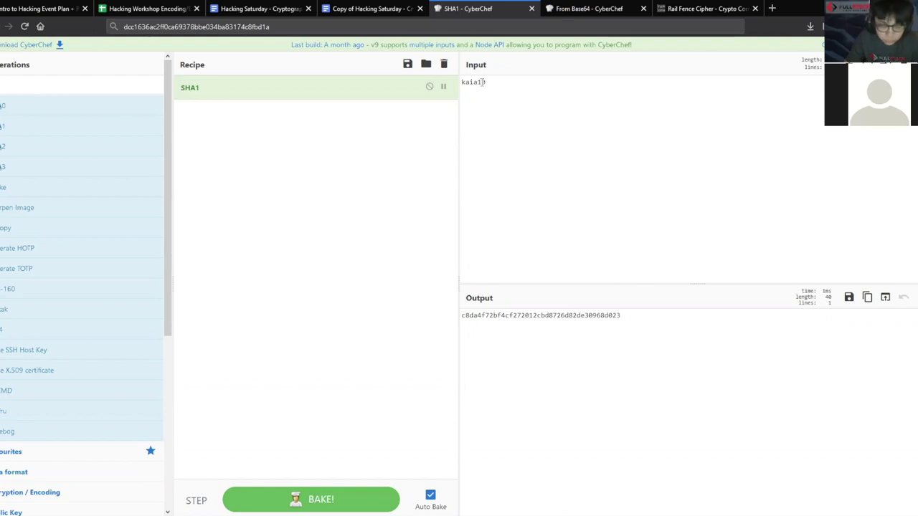
{"action": "key", "text": "BackSpace"}
{"action": "type", "text": "2"}
{"action": "key", "text": "BackSpace"}
{"action": "type", "text": "4"}
{"action": "key", "text": "BackSpace"}
{"action": "type", "text": "5"}
{"action": "key", "text": "BackSpace"}
{"action": "type", "text": "6"}
{"action": "key", "text": "BackSpace"}
{"action": "type", "text": "7"}
{"action": "key", "text": "BackSpace"}
{"action": "type", "text": "8"}
{"action": "key", "text": "BackSpace"}
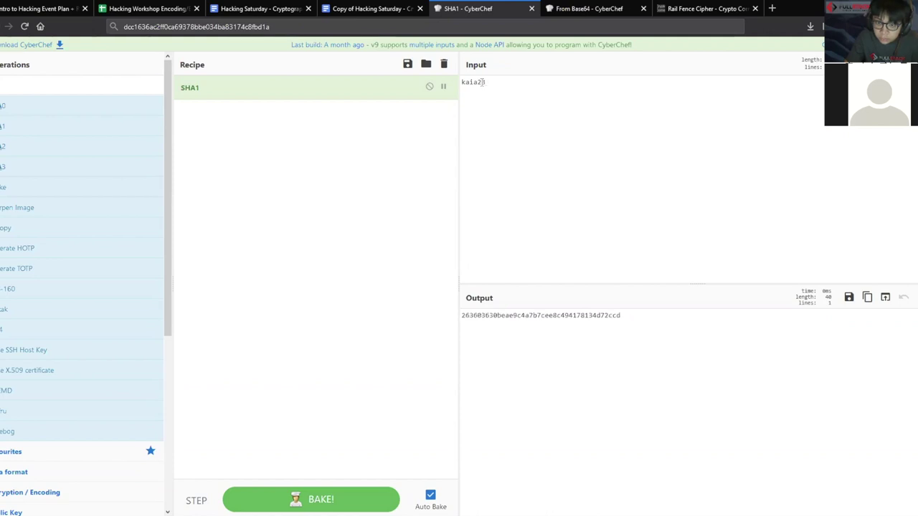
{"action": "type", "text": "9"}
{"action": "key", "text": "BackSpace"}
{"action": "type", "text": "6"}
{"action": "key", "text": "BackSpace"}
{"action": "type", "text": "7"}
{"action": "key", "text": "BackSpace"}
{"action": "type", "text": "8"}
{"action": "key", "text": "BackSpace"}
{"action": "type", "text": "9"}
{"action": "key", "text": "BackSpace"}
{"action": "key", "text": "BackSpace"}
{"action": "type", "text": "30"}
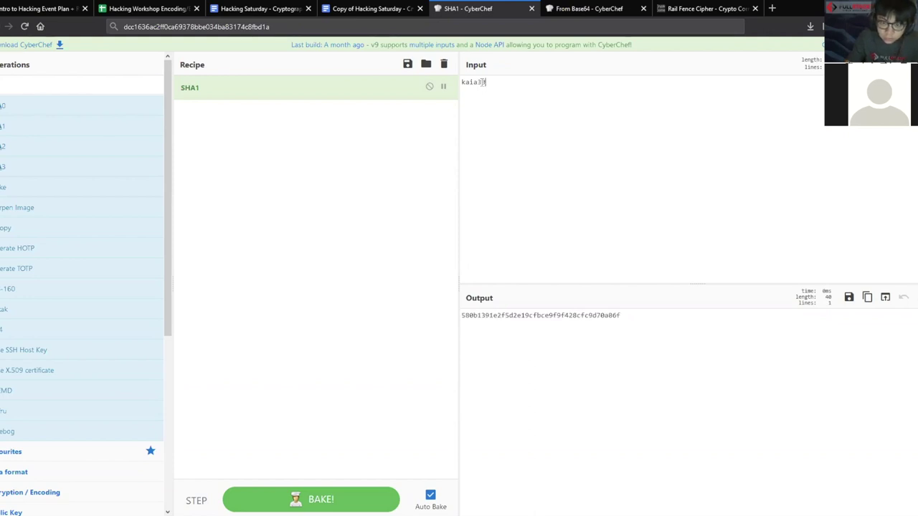
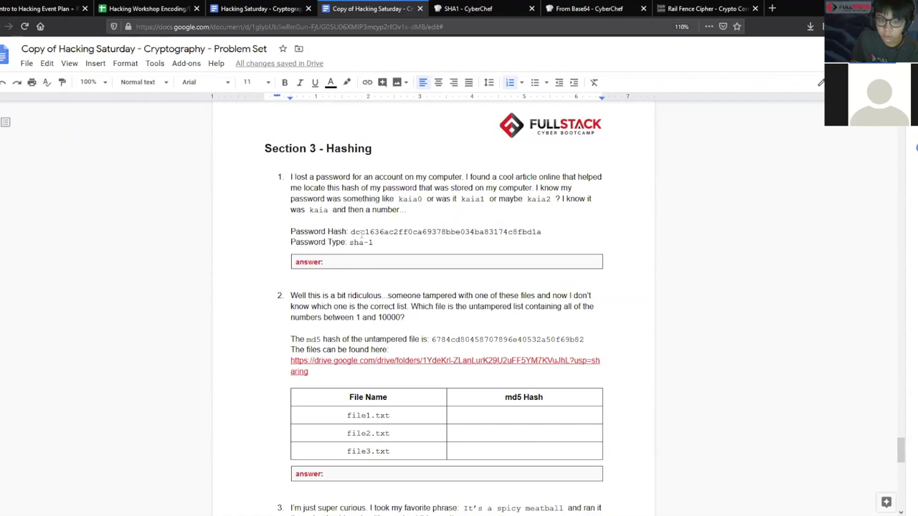
Select the SHA-1 password hash in question 1, then switch to the SHA1 CyberChef tab.
{"action": "left_click_drag", "start_coordinate": [352, 231], "coordinate": [528, 232]}
{"action": "left_click", "coordinate": [488, 264]}
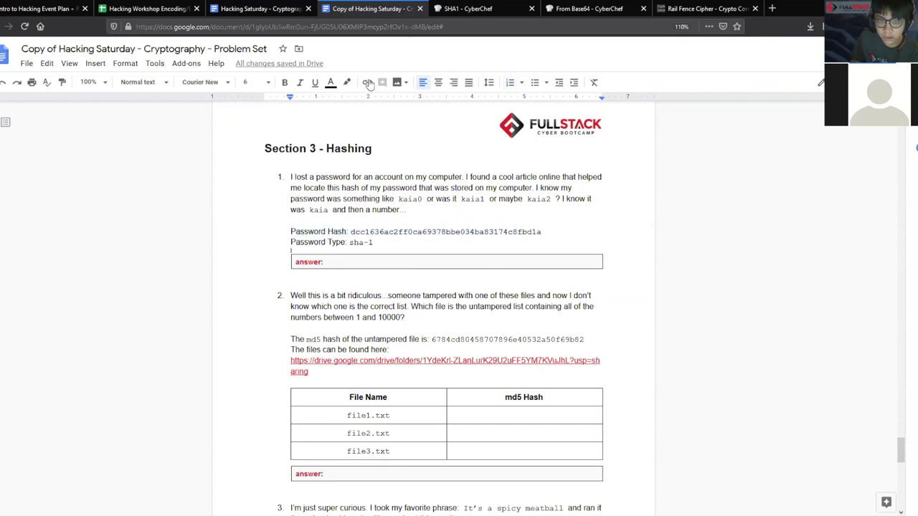
{"action": "left_click", "coordinate": [458, 10]}
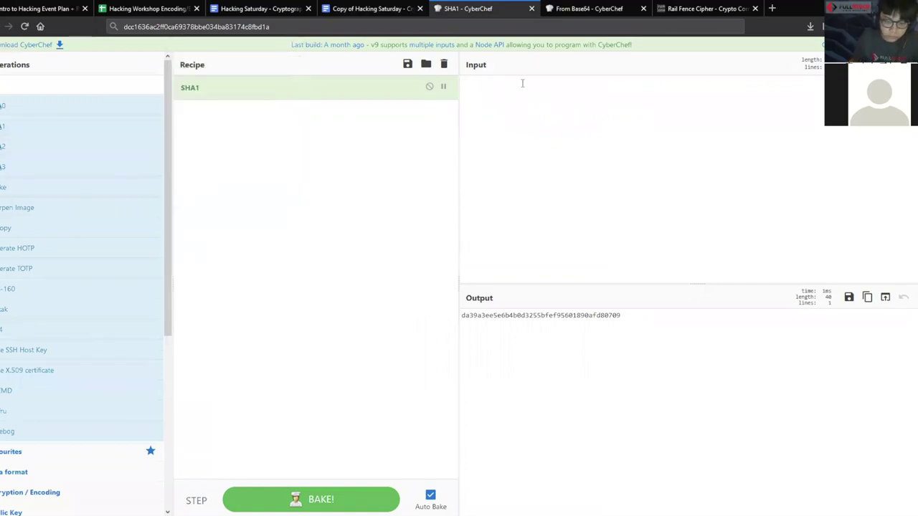
{"action": "left_click", "coordinate": [429, 87]}
{"action": "left_click", "coordinate": [429, 87]}
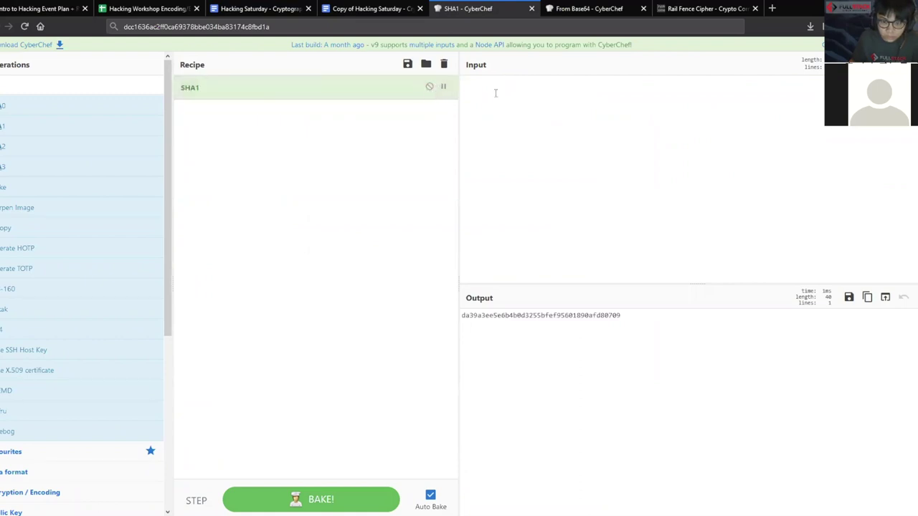
{"action": "type", "text": "kaia"}
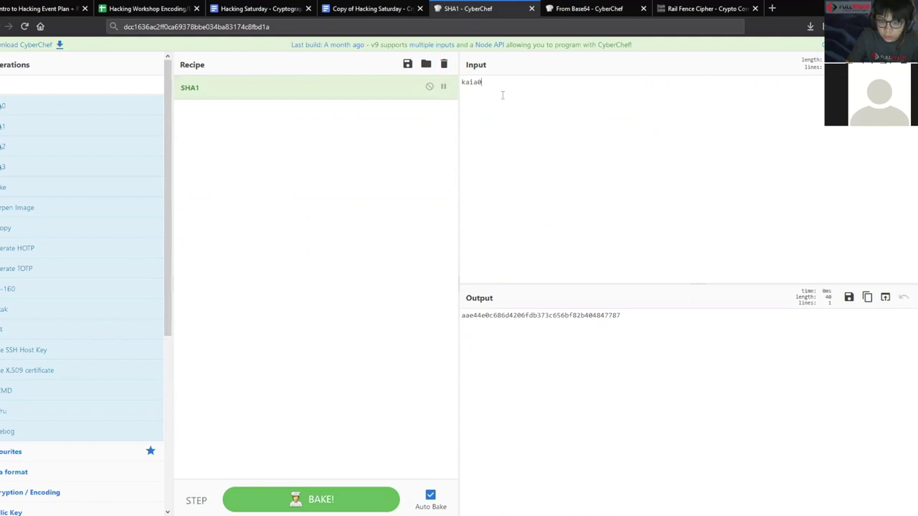
{"action": "type", "text": "0"}
{"action": "key", "text": "BackSpace"}
{"action": "type", "text": "1"}
{"action": "type", "text": "2"}
{"action": "type", "text": "3"}
{"action": "key", "text": "BackSpace"}
{"action": "type", "text": "4"}
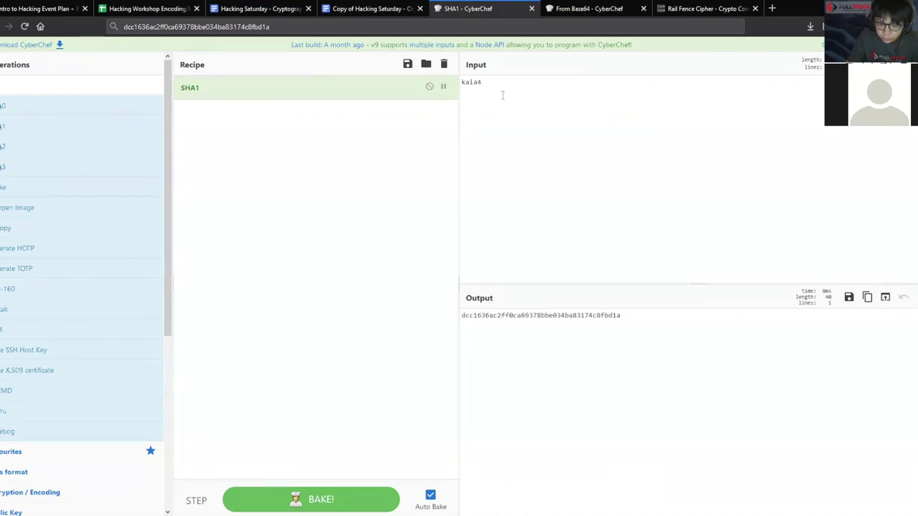
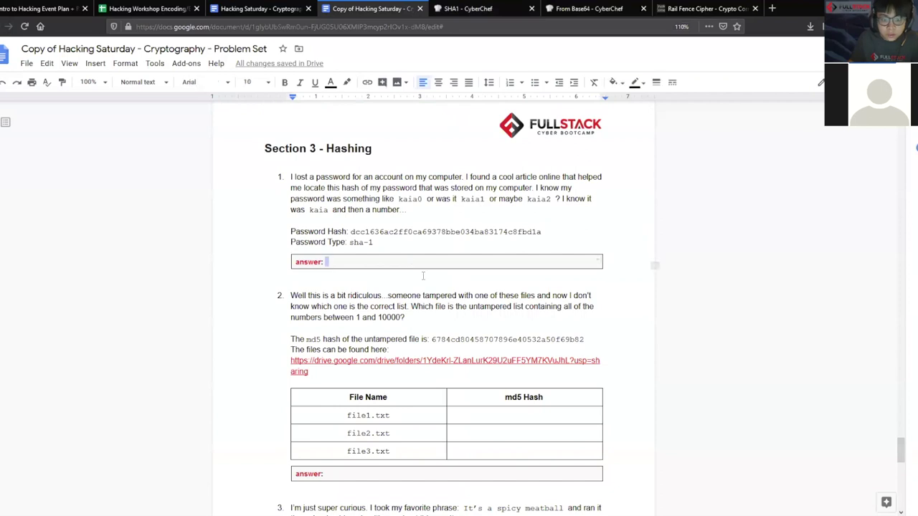
Enter kaia4 as the answer to Section 3 question 1.
{"action": "type", "text": "kaia4"}
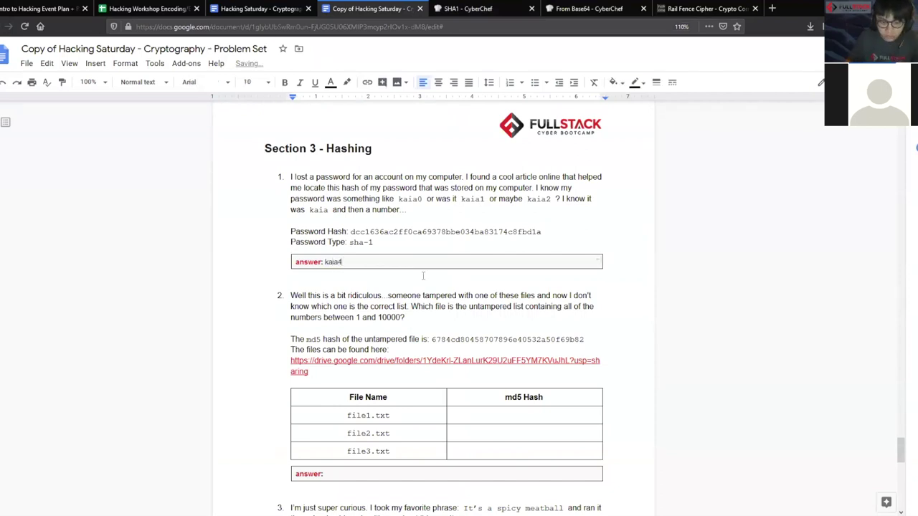
{"action": "scroll", "coordinate": [423, 275], "scroll_direction": "down", "scroll_amount": 3}
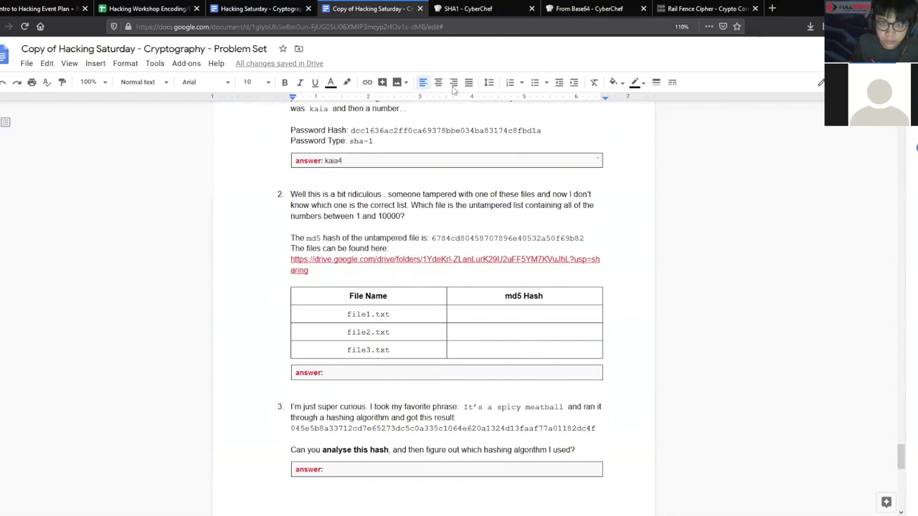
{"action": "left_click", "coordinate": [459, 9]}
Disable SHA1 in the CyberChef recipe and add MD5 to hash kaia4.
{"action": "left_click", "coordinate": [430, 86]}
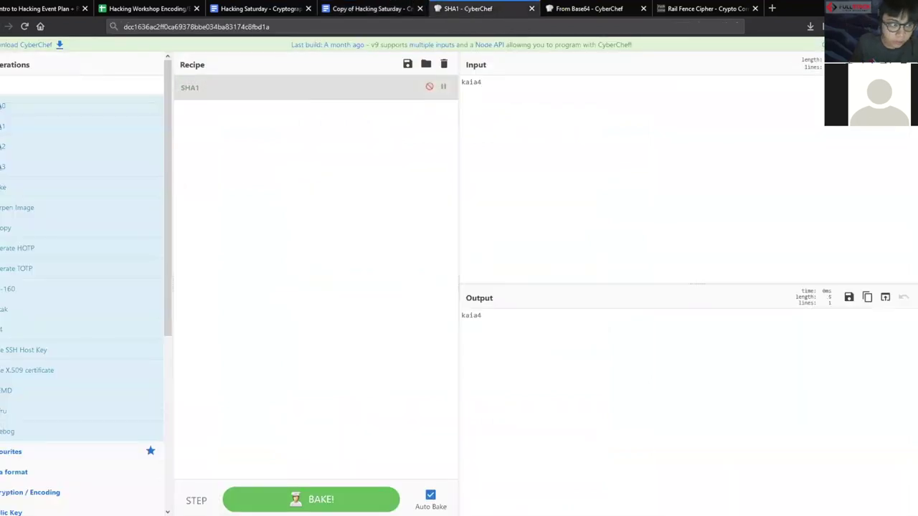
{"action": "left_click", "coordinate": [72, 84]}
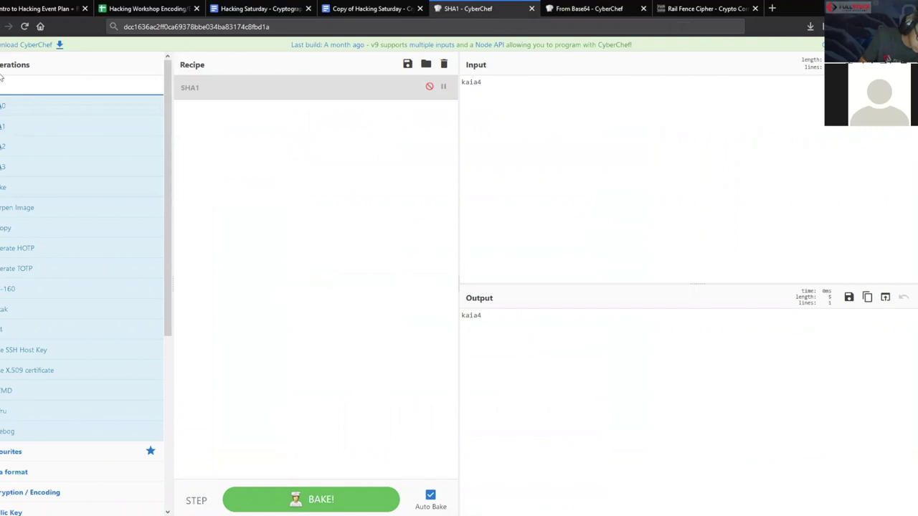
{"action": "type", "text": "5"}
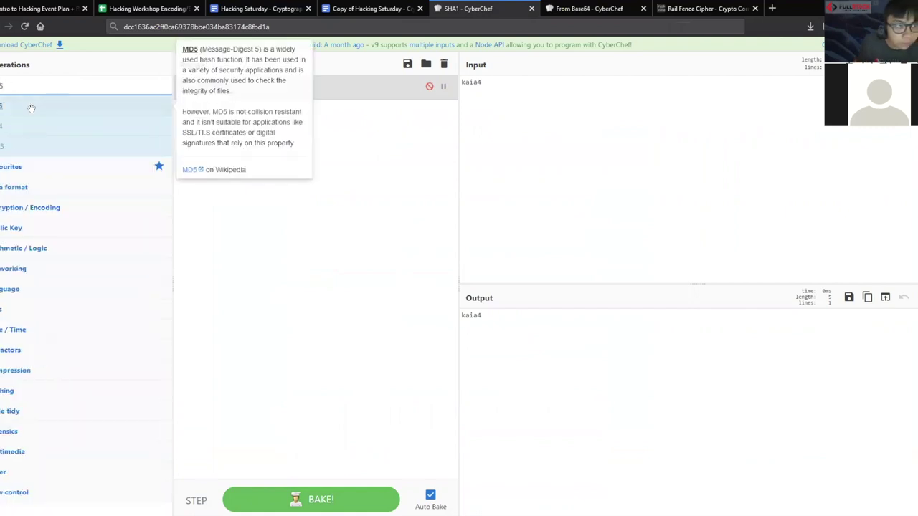
{"action": "double_click", "coordinate": [32, 107]}
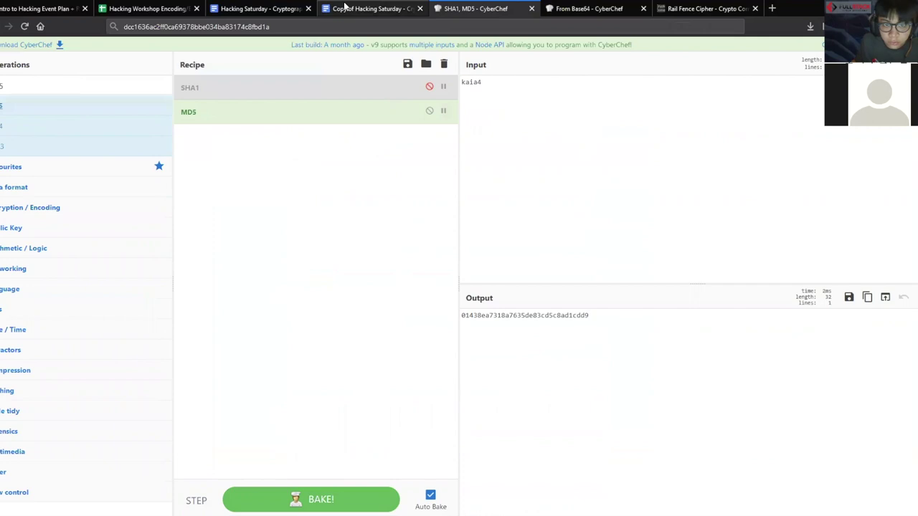
{"action": "left_click", "coordinate": [343, 8]}
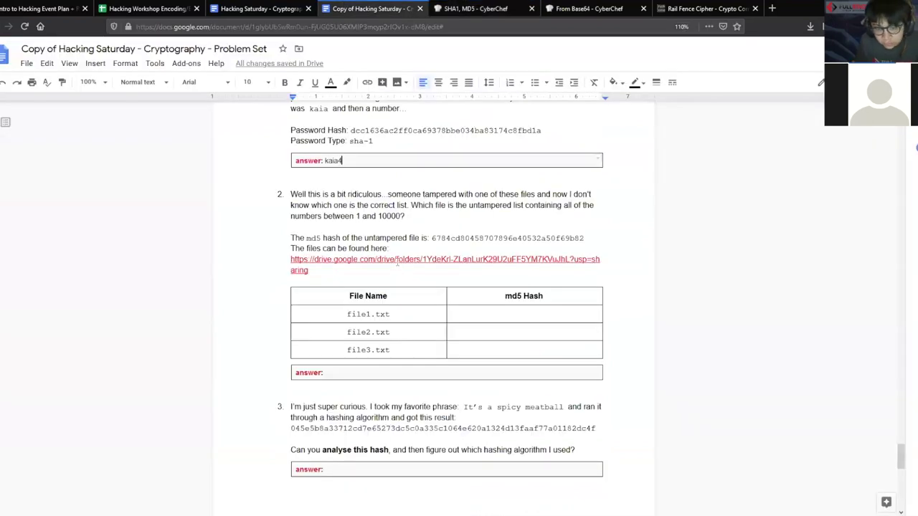
Open the linked Hashing Problem - Find Tampered File Drive folder and download file3.txt.
{"action": "left_click", "coordinate": [398, 261]}
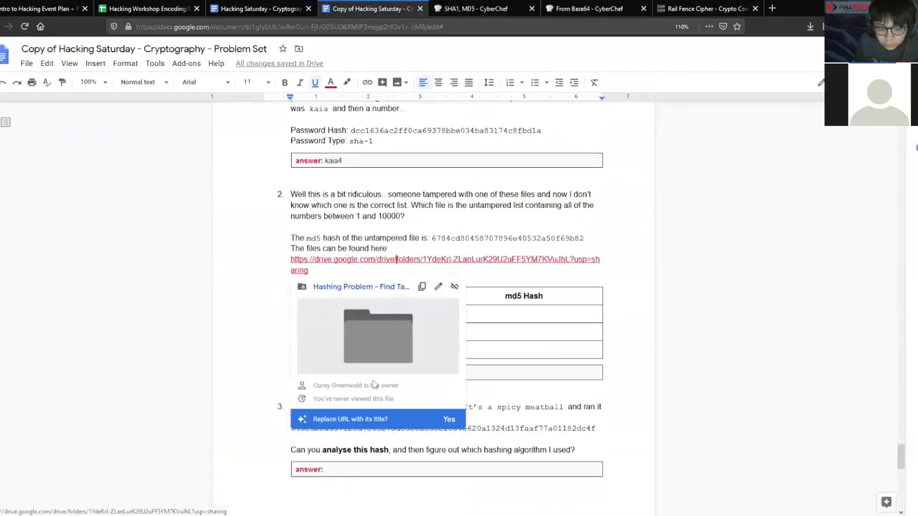
{"action": "left_click", "coordinate": [371, 288]}
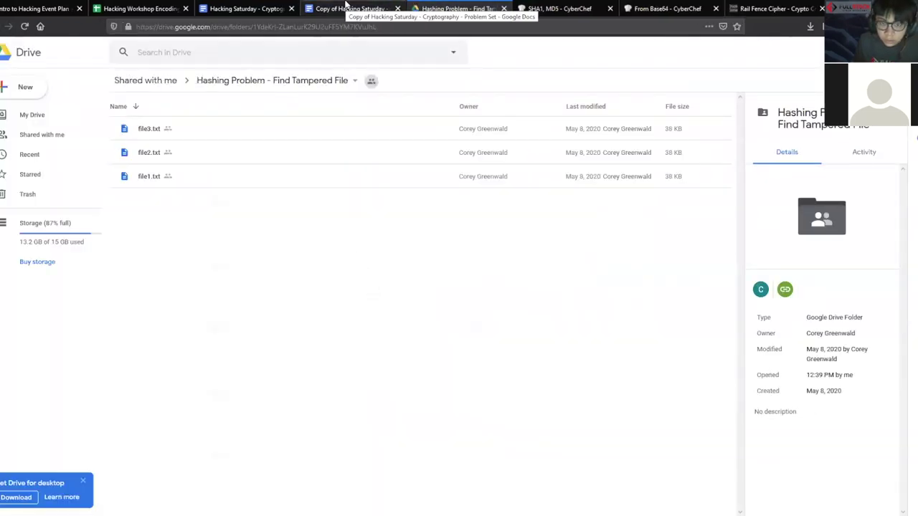
{"action": "left_click", "coordinate": [207, 132]}
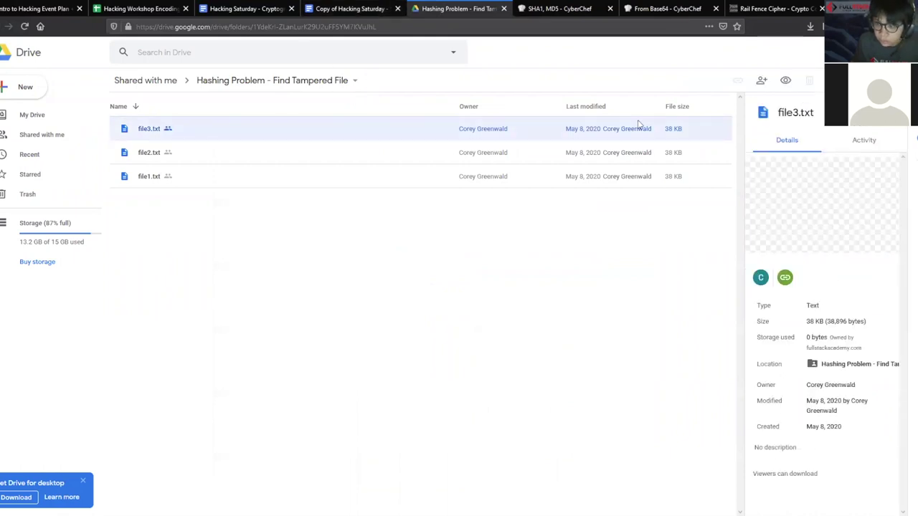
{"action": "right_click", "coordinate": [344, 133]}
{"action": "left_click", "coordinate": [426, 337]}
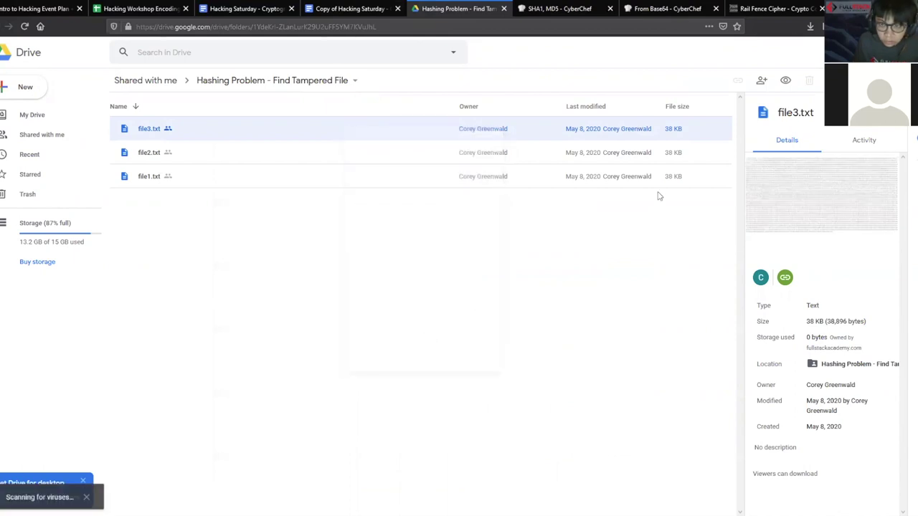
{"action": "left_click", "coordinate": [493, 321]}
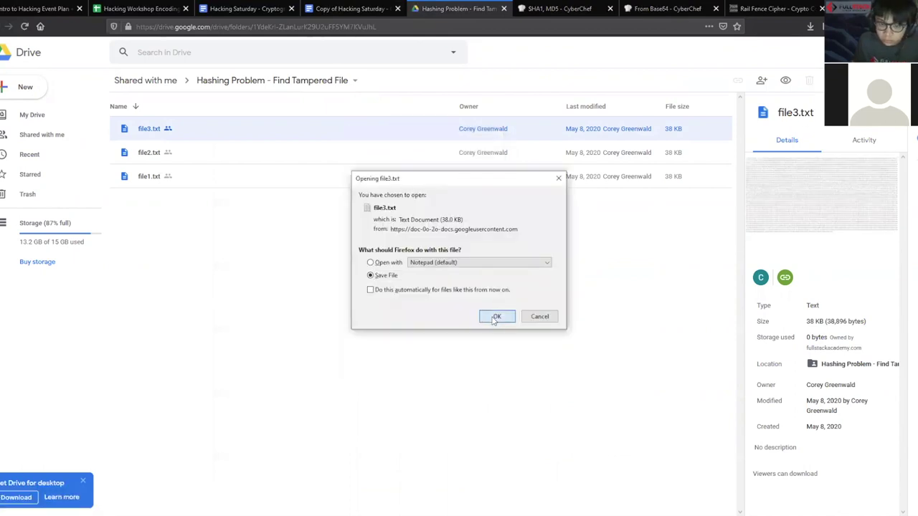
{"action": "left_click", "coordinate": [385, 10]}
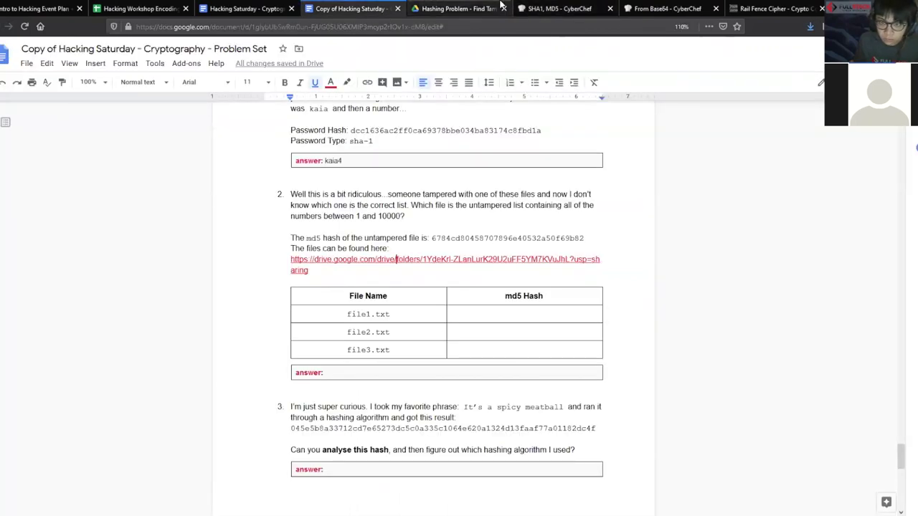
Remove SHA1 so only MD5 remains, and make file3.txt the sole CyberChef input.
{"action": "left_click", "coordinate": [544, 9]}
{"action": "left_click", "coordinate": [810, 27]}
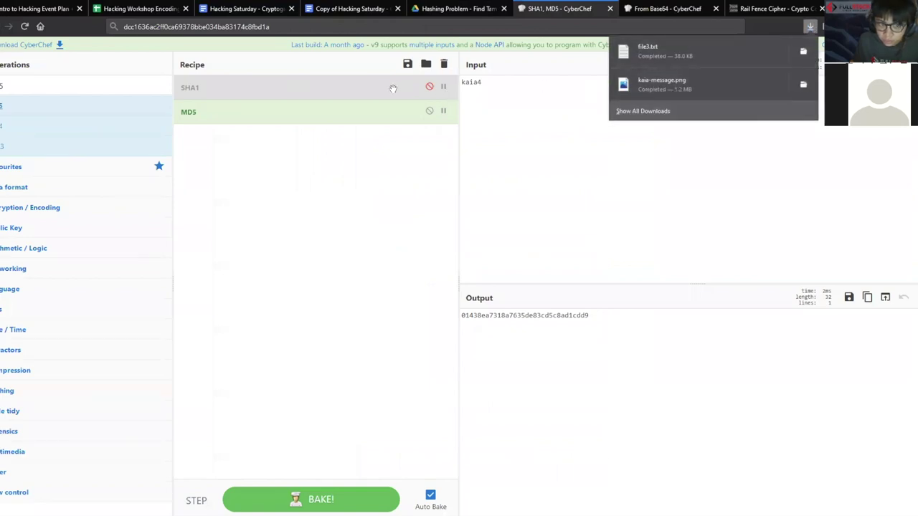
{"action": "double_click", "coordinate": [287, 88]}
{"action": "left_click", "coordinate": [810, 26]}
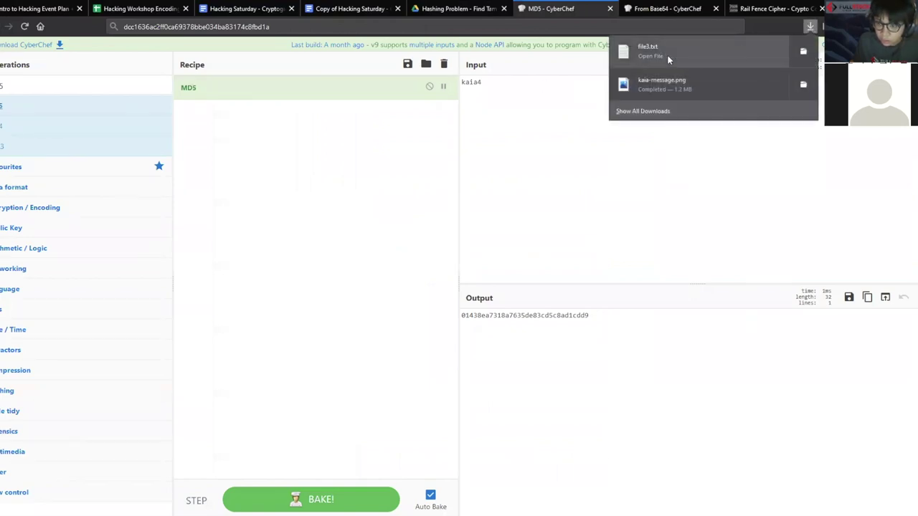
{"action": "left_click_drag", "start_coordinate": [668, 59], "coordinate": [517, 207]}
{"action": "double_click", "coordinate": [496, 101]}
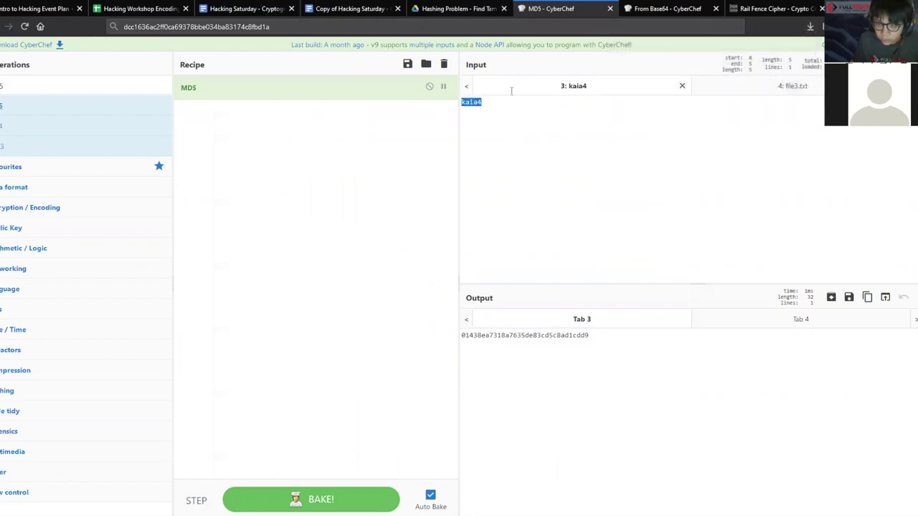
{"action": "left_click", "coordinate": [676, 89]}
{"action": "left_click", "coordinate": [594, 326]}
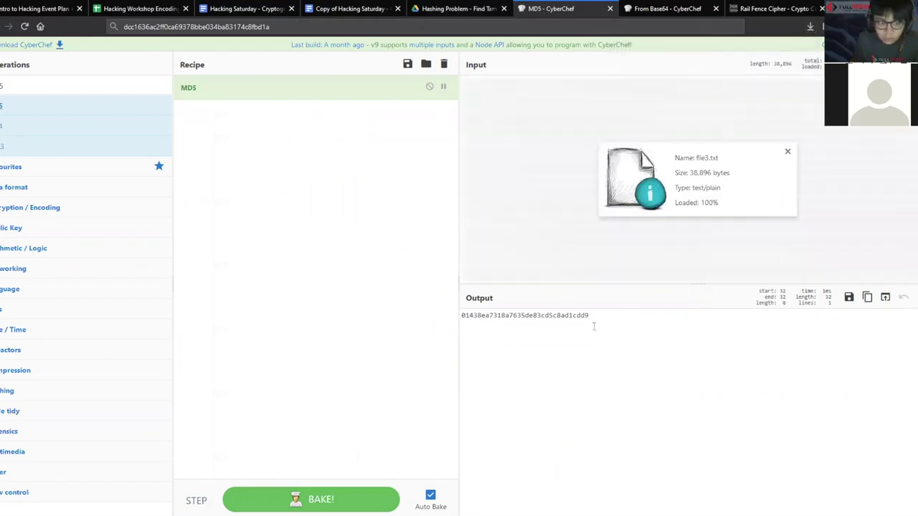
{"action": "left_click_drag", "start_coordinate": [611, 316], "coordinate": [375, 320]}
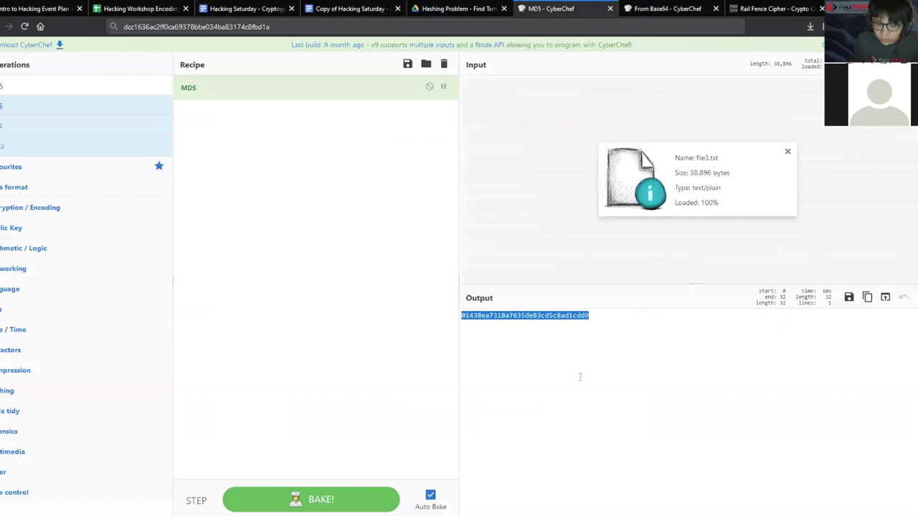
{"action": "left_click", "coordinate": [453, 7]}
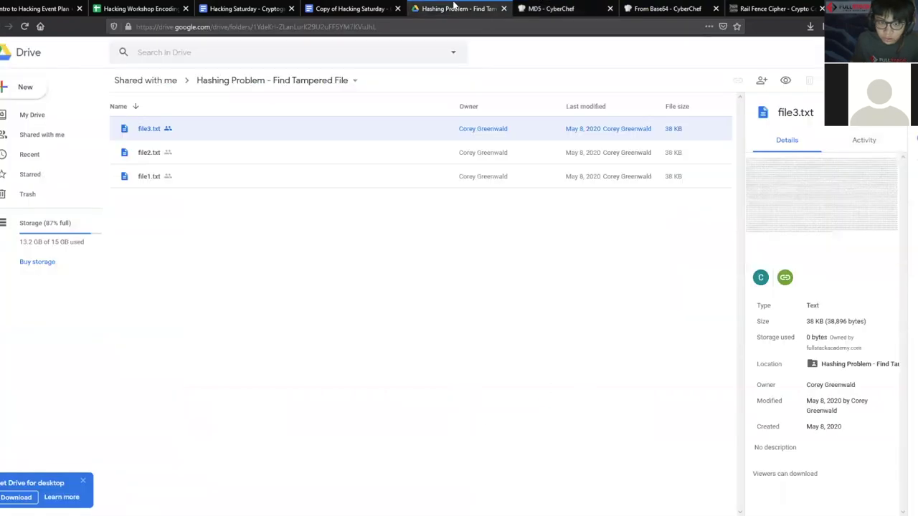
Find file3.txt's download location via Open Containing Folder, then view its MD5 output.
{"action": "left_click", "coordinate": [350, 8]}
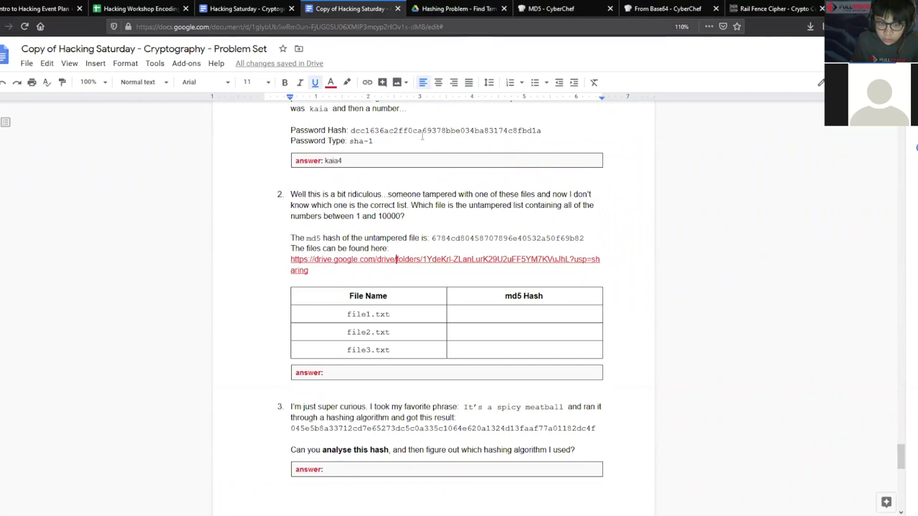
{"action": "left_click", "coordinate": [531, 8]}
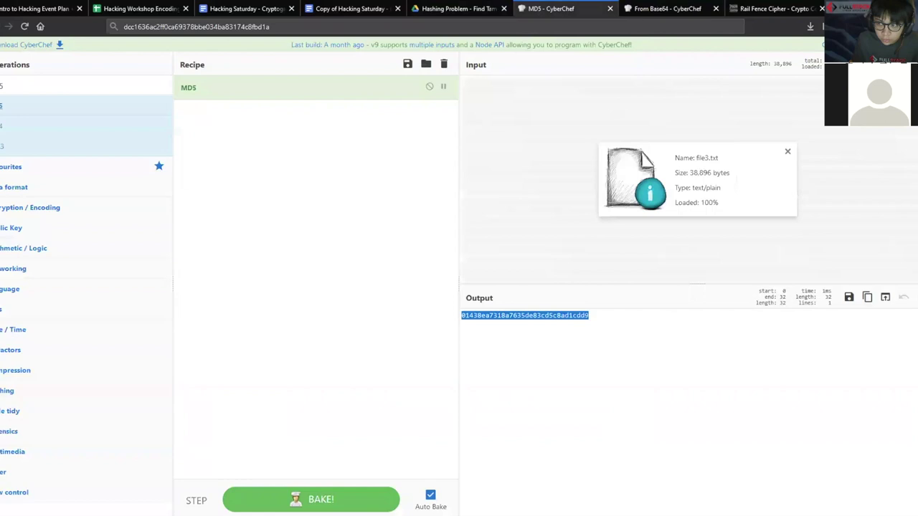
{"action": "left_click", "coordinate": [625, 327]}
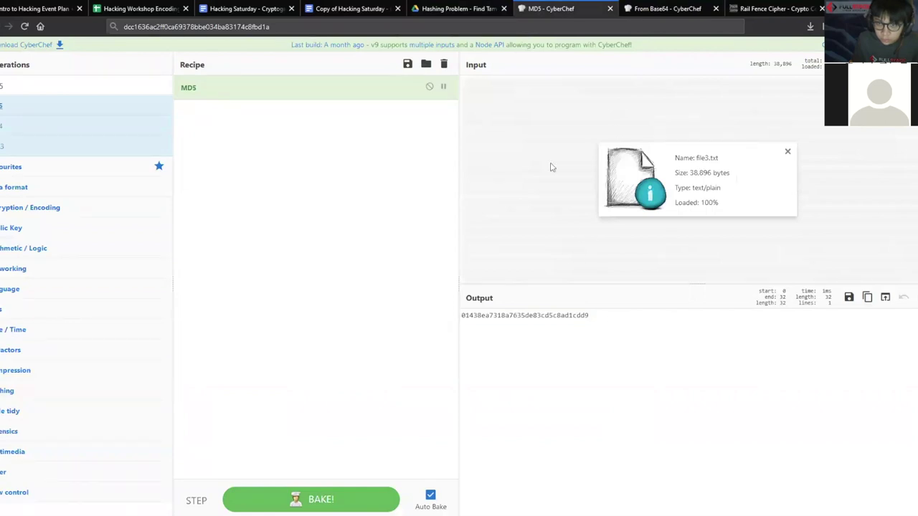
{"action": "left_click", "coordinate": [457, 9]}
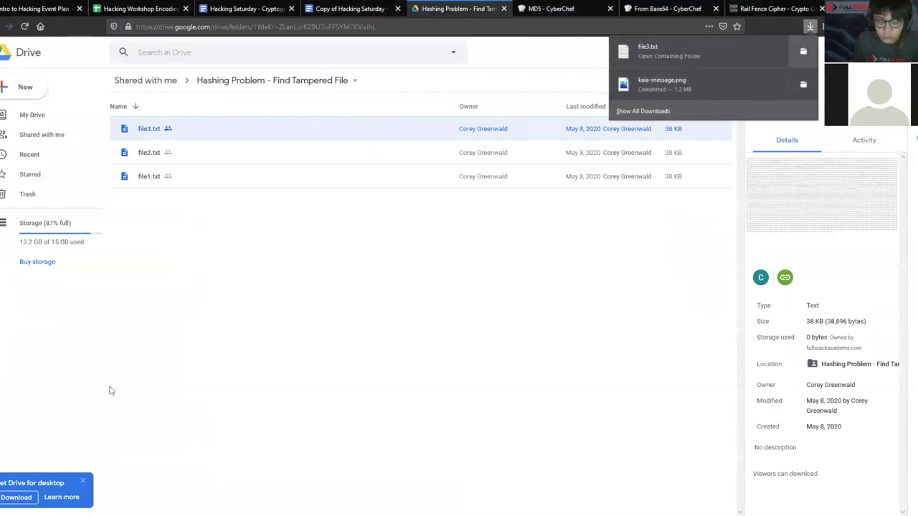
{"action": "left_click", "coordinate": [804, 51]}
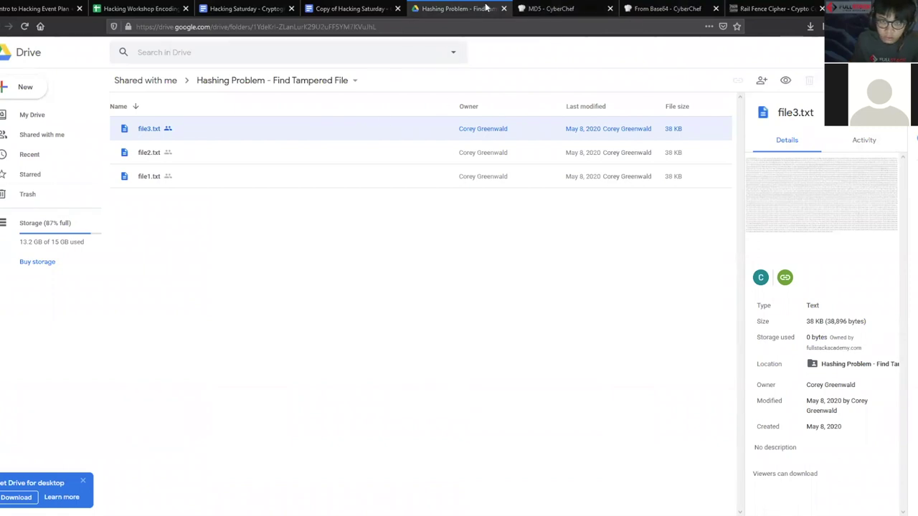
{"action": "left_click", "coordinate": [527, 8]}
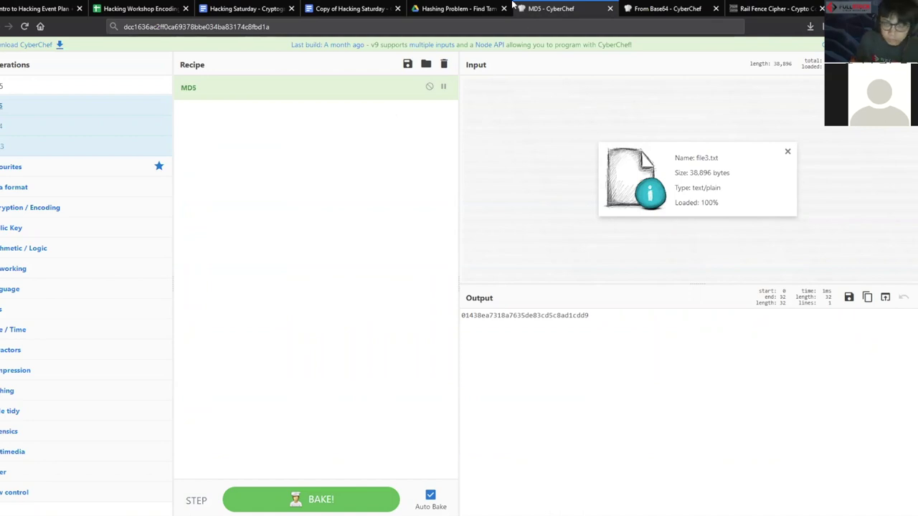
Read through the Section 3 hashing questions, then view file3.txt's MD5 result in CyberChef.
{"action": "left_click", "coordinate": [350, 10]}
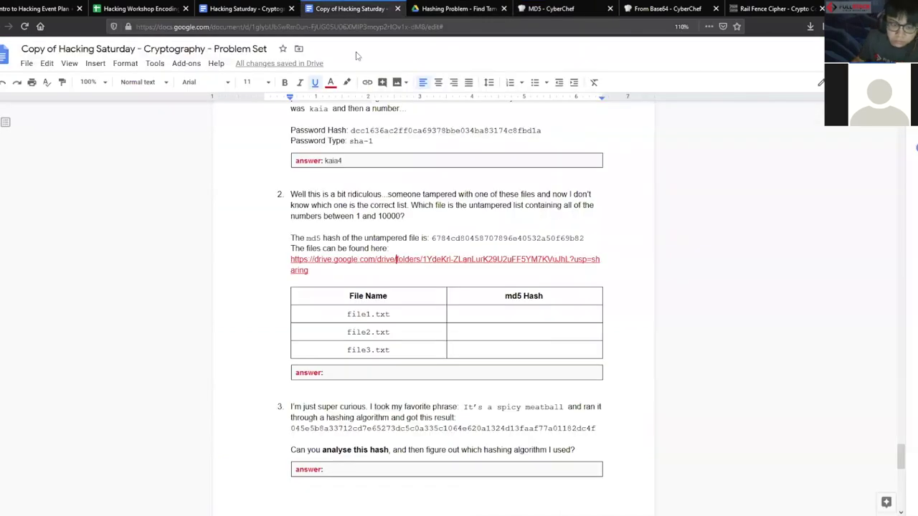
{"action": "scroll", "coordinate": [502, 287], "scroll_direction": "down", "scroll_amount": 2}
{"action": "scroll", "coordinate": [508, 304], "scroll_direction": "down", "scroll_amount": 2}
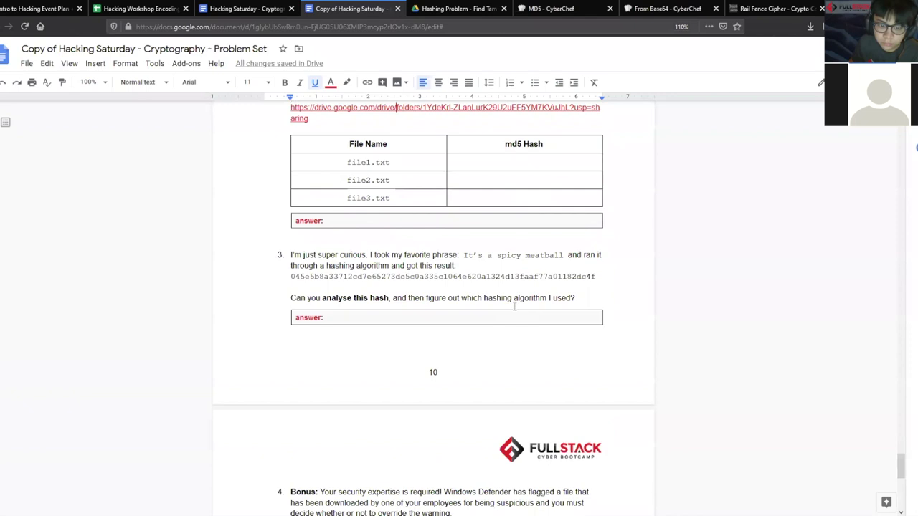
{"action": "scroll", "coordinate": [511, 307], "scroll_direction": "down", "scroll_amount": 4}
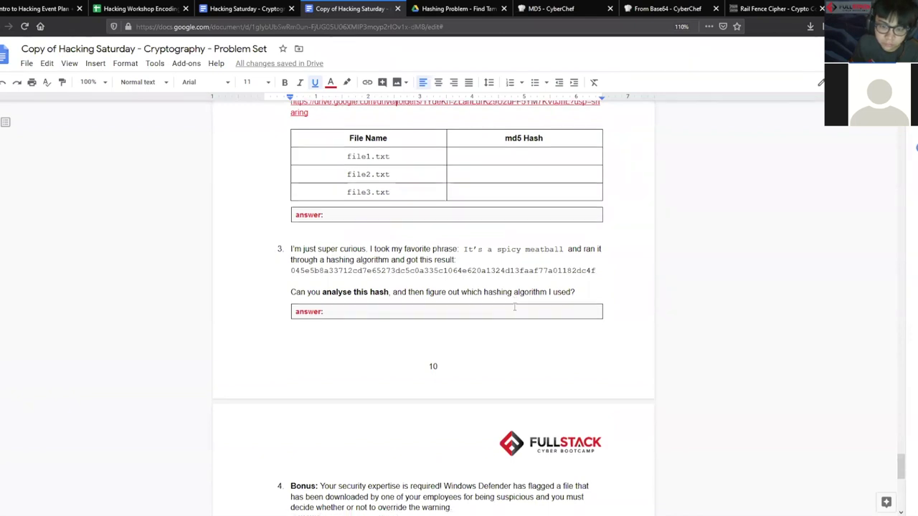
{"action": "scroll", "coordinate": [502, 310], "scroll_direction": "up", "scroll_amount": 1}
{"action": "left_click_drag", "start_coordinate": [262, 213], "coordinate": [508, 389]}
{"action": "left_click", "coordinate": [454, 436]}
{"action": "scroll", "coordinate": [463, 437], "scroll_direction": "up", "scroll_amount": 3}
{"action": "scroll", "coordinate": [463, 439], "scroll_direction": "up", "scroll_amount": 5}
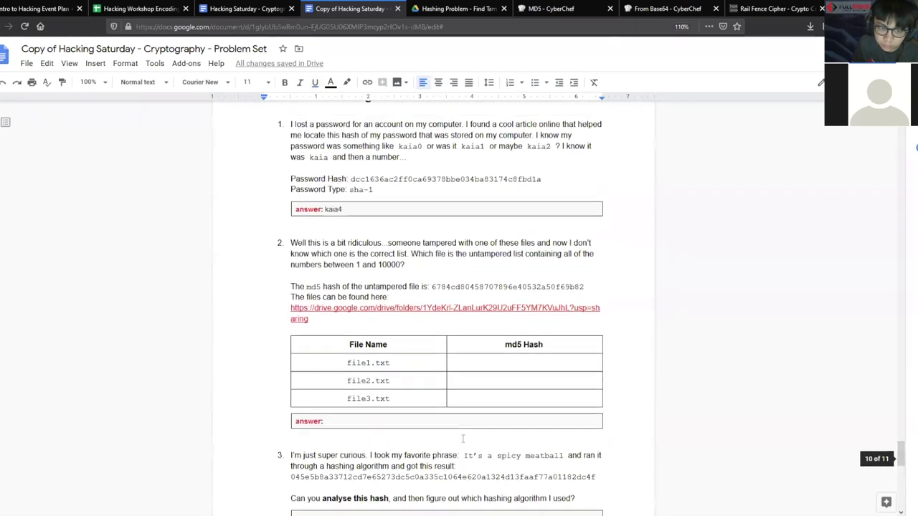
{"action": "scroll", "coordinate": [455, 386], "scroll_direction": "down", "scroll_amount": 1}
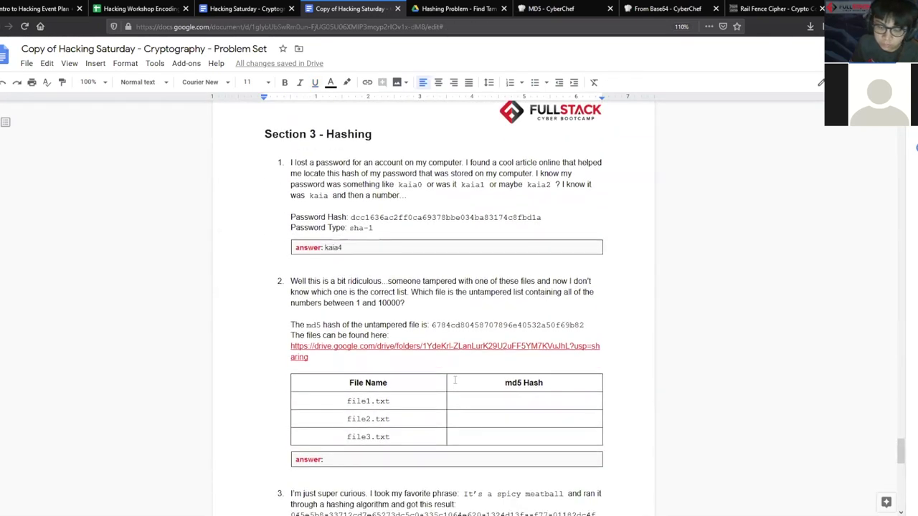
{"action": "scroll", "coordinate": [455, 386], "scroll_direction": "up", "scroll_amount": 1}
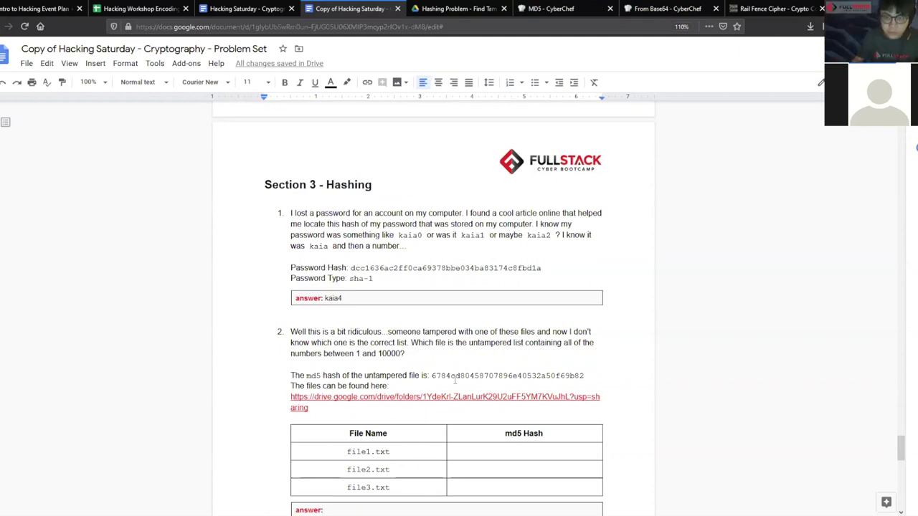
{"action": "left_click", "coordinate": [459, 9]}
{"action": "left_click", "coordinate": [551, 9]}
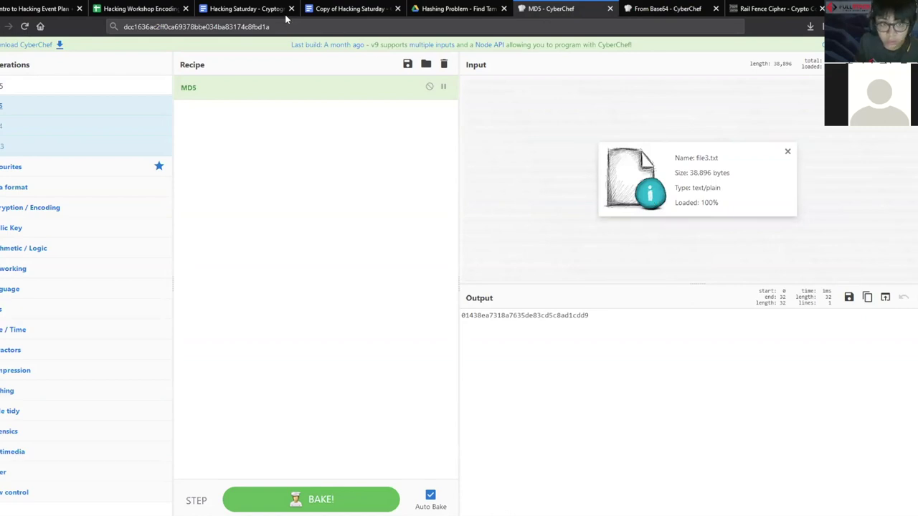
{"action": "left_click", "coordinate": [334, 13]}
{"action": "scroll", "coordinate": [430, 322], "scroll_direction": "up", "scroll_amount": 10}
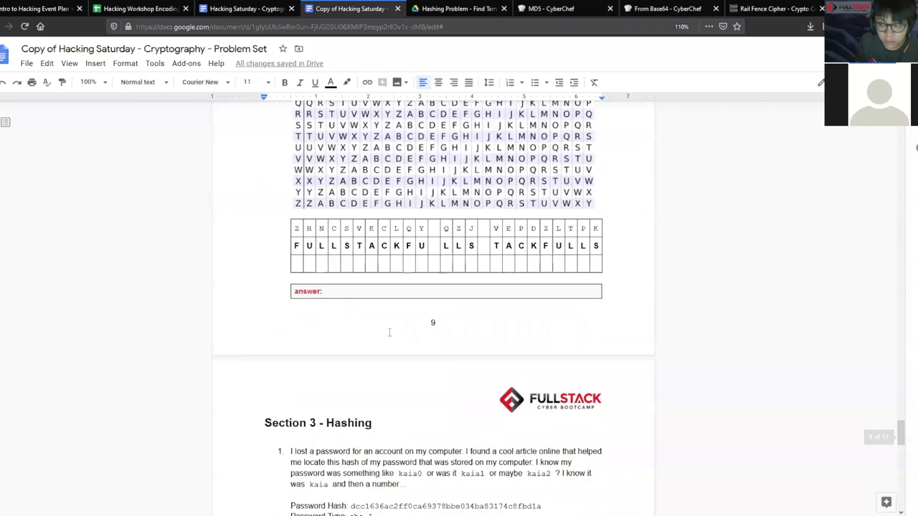
{"action": "left_click_drag", "start_coordinate": [900, 405], "coordinate": [900, 128]}
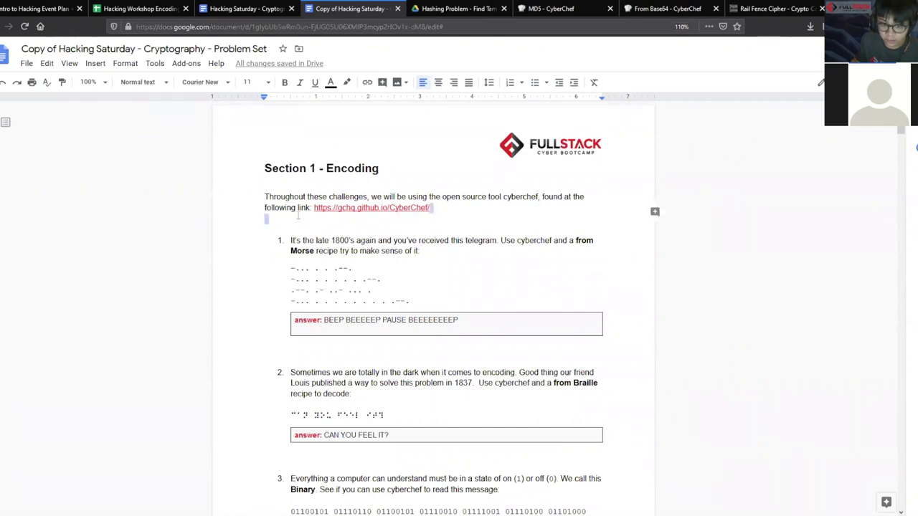
{"action": "left_click_drag", "start_coordinate": [439, 211], "coordinate": [314, 211]}
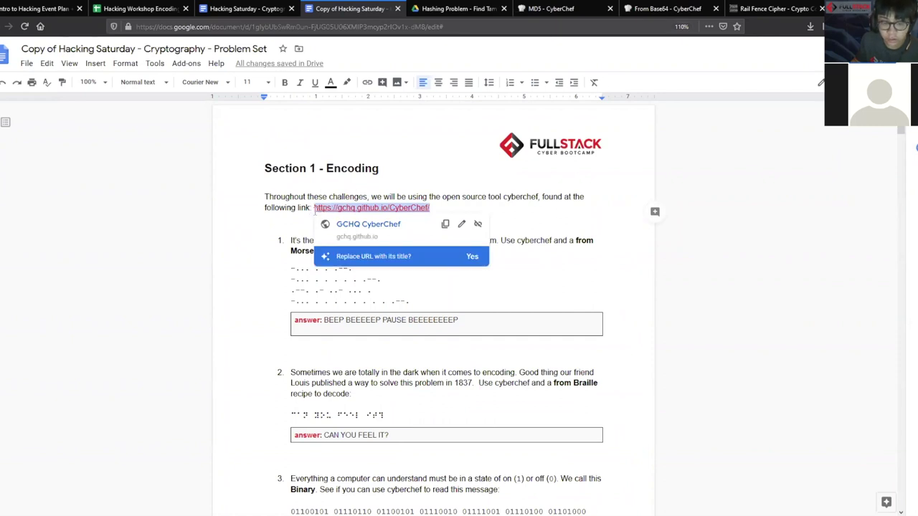
{"action": "left_click", "coordinate": [488, 209]}
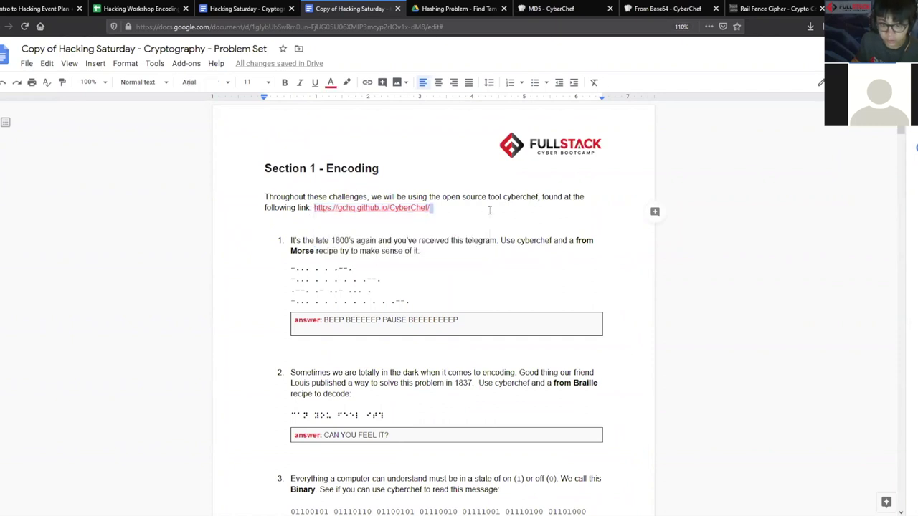
{"action": "left_click", "coordinate": [533, 7]}
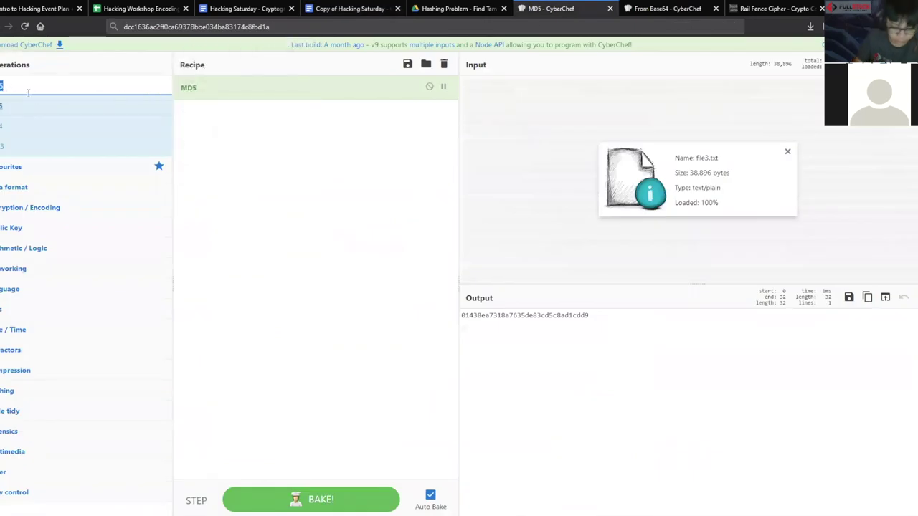
Clear the CyberChef Operations search and search for md5 again.
{"action": "key", "text": "BackSpace"}
{"action": "key", "text": "BackSpace"}
{"action": "key", "text": "BackSpace"}
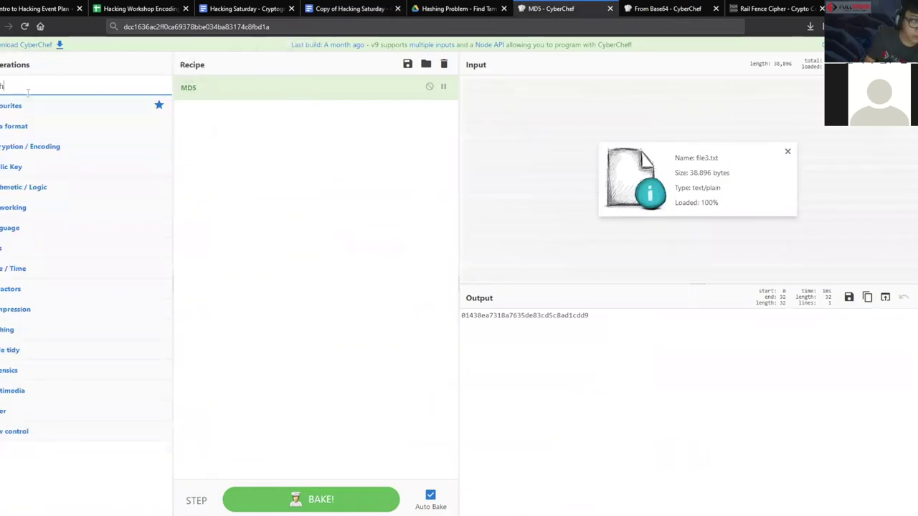
{"action": "type", "text": "a"}
{"action": "key", "text": "BackSpace"}
{"action": "type", "text": "a"}
{"action": "key", "text": "BackSpace"}
{"action": "type", "text": "aru"}
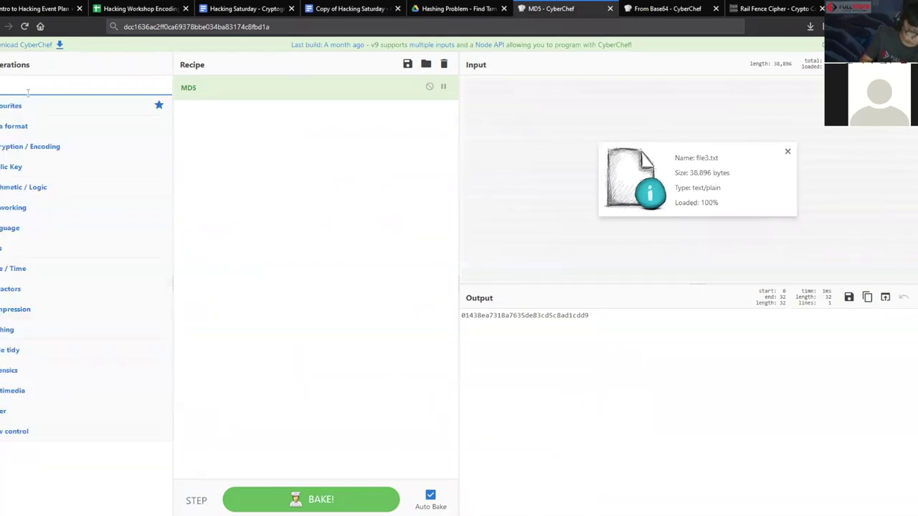
{"action": "key", "text": "BackSpace"}
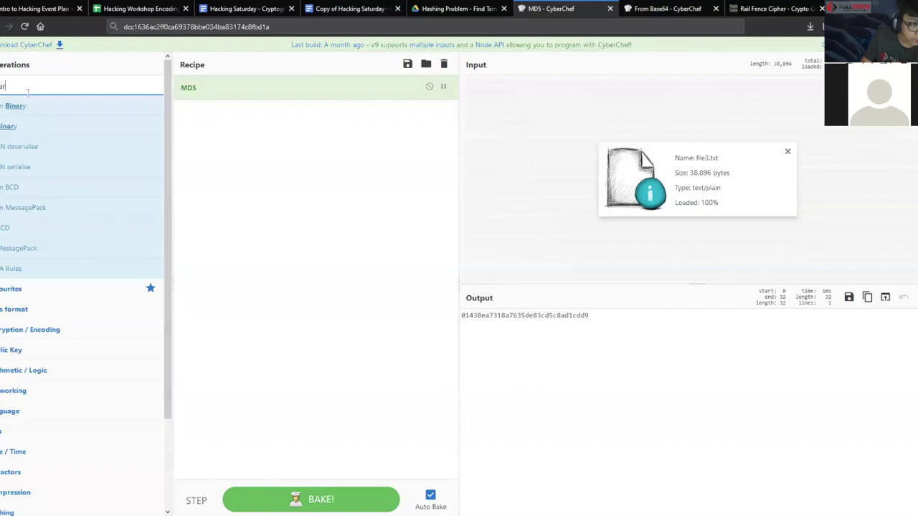
{"action": "key", "text": "BackSpace"}
{"action": "key", "text": "BackSpace"}
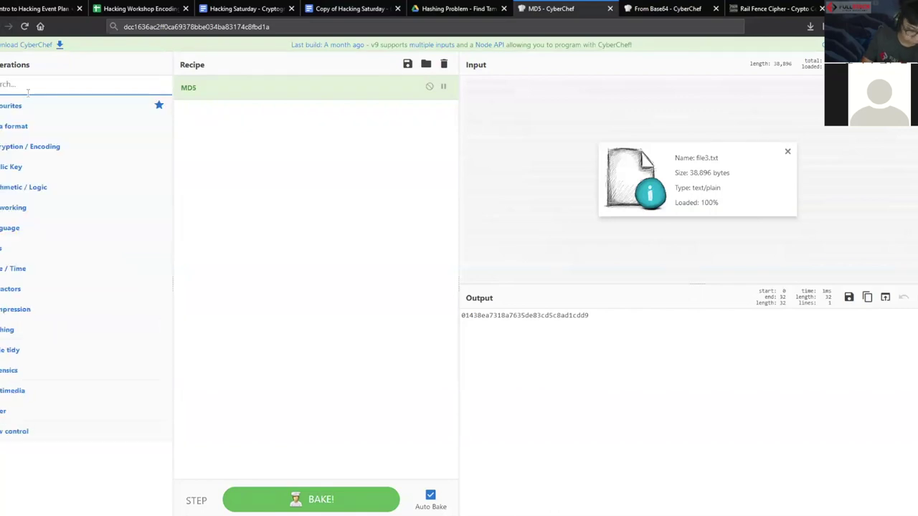
{"action": "type", "text": "md5"}
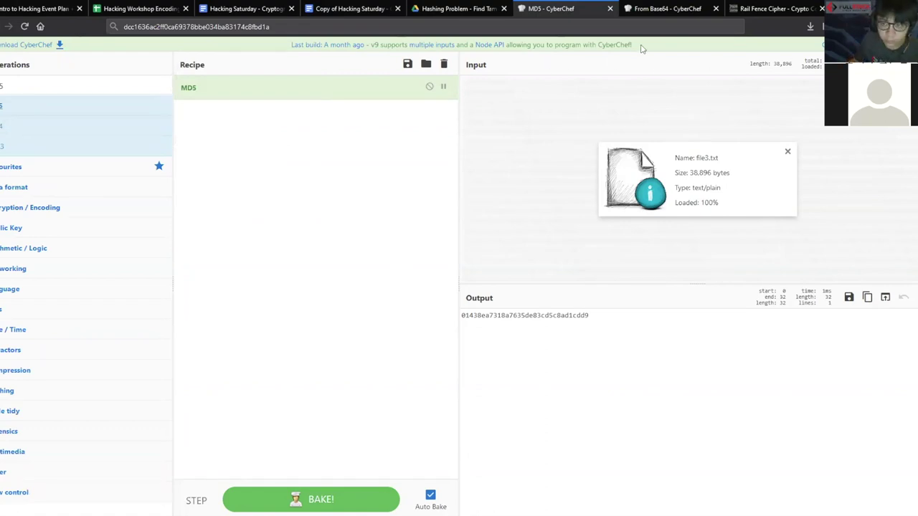
Scroll the problem set down to the Rail Fence cipher question.
{"action": "left_click", "coordinate": [494, 11]}
{"action": "left_click", "coordinate": [332, 8]}
{"action": "scroll", "coordinate": [394, 311], "scroll_direction": "down", "scroll_amount": 15}
{"action": "scroll", "coordinate": [402, 305], "scroll_direction": "down", "scroll_amount": 20}
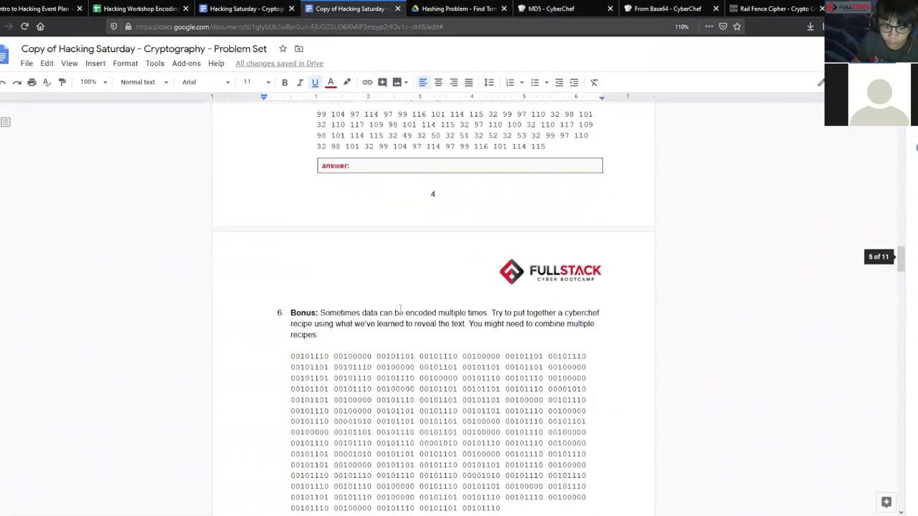
{"action": "scroll", "coordinate": [401, 305], "scroll_direction": "down", "scroll_amount": 15}
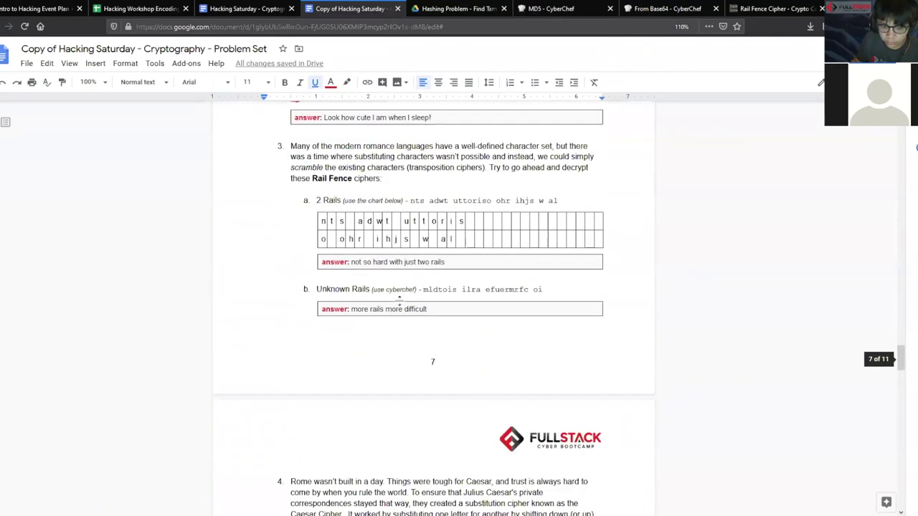
Look over the recent downloads and CyberChef's file-open dialog, cancelling the upload.
{"action": "scroll", "coordinate": [401, 302], "scroll_direction": "down", "scroll_amount": 15}
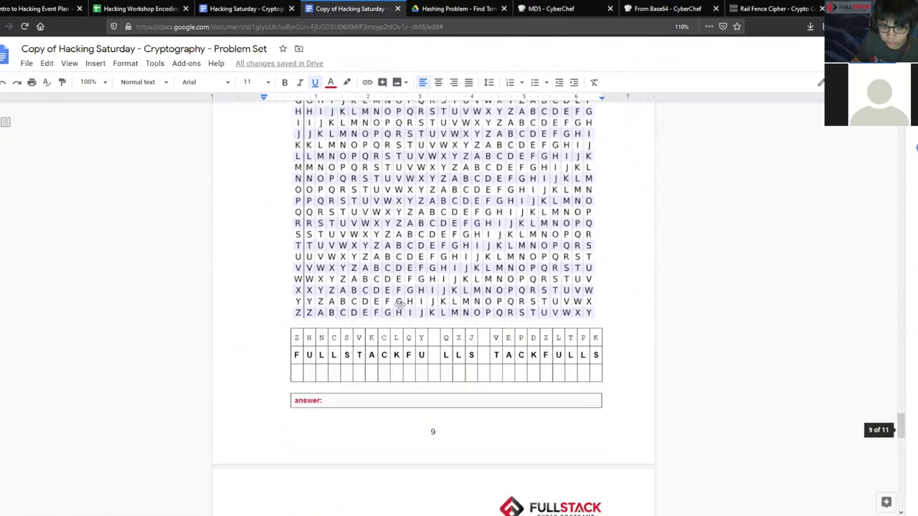
{"action": "scroll", "coordinate": [347, 158], "scroll_direction": "up", "scroll_amount": 1}
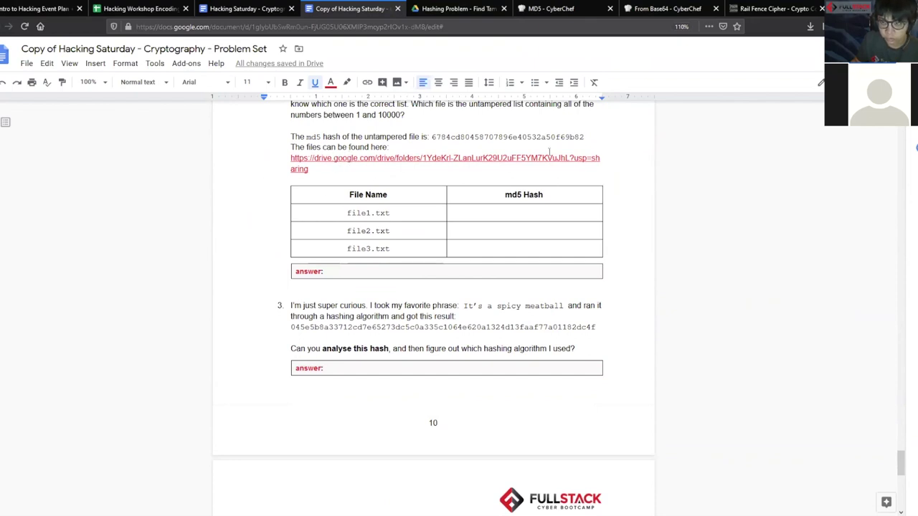
{"action": "left_click", "coordinate": [810, 26]}
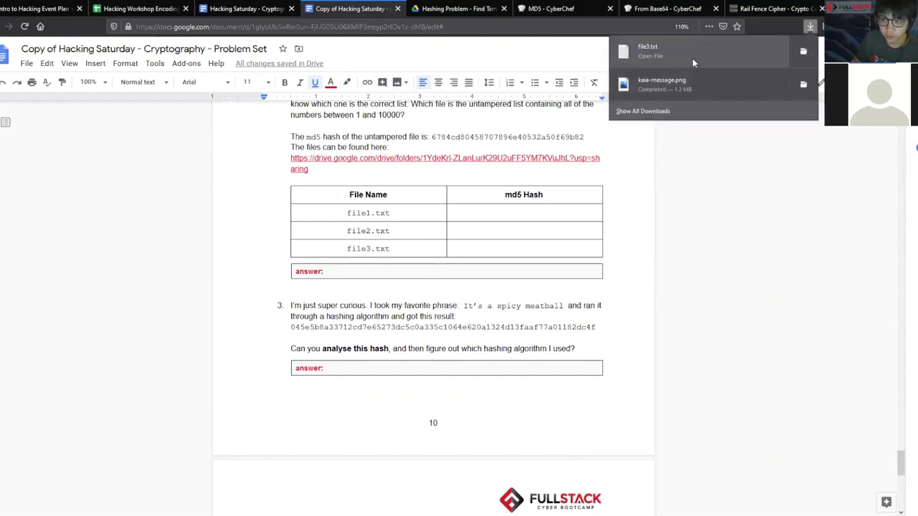
{"action": "left_click", "coordinate": [551, 9]}
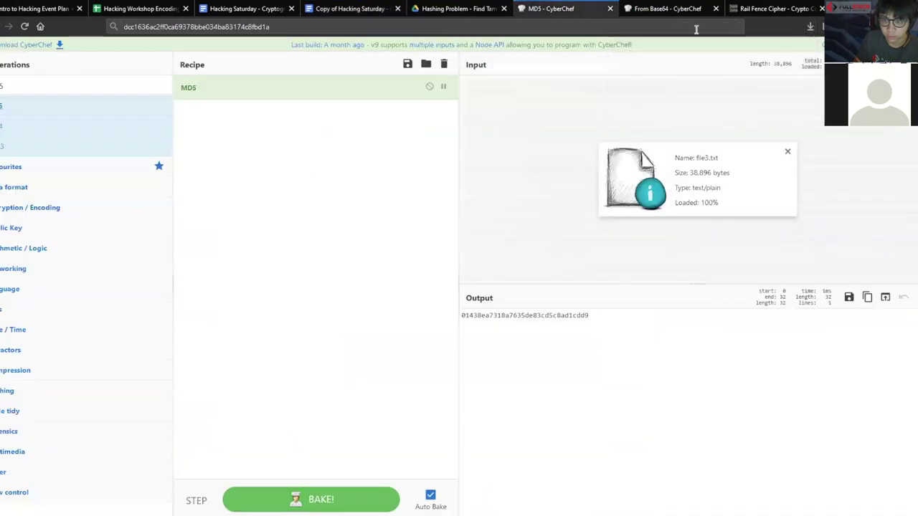
{"action": "left_click", "coordinate": [809, 27]}
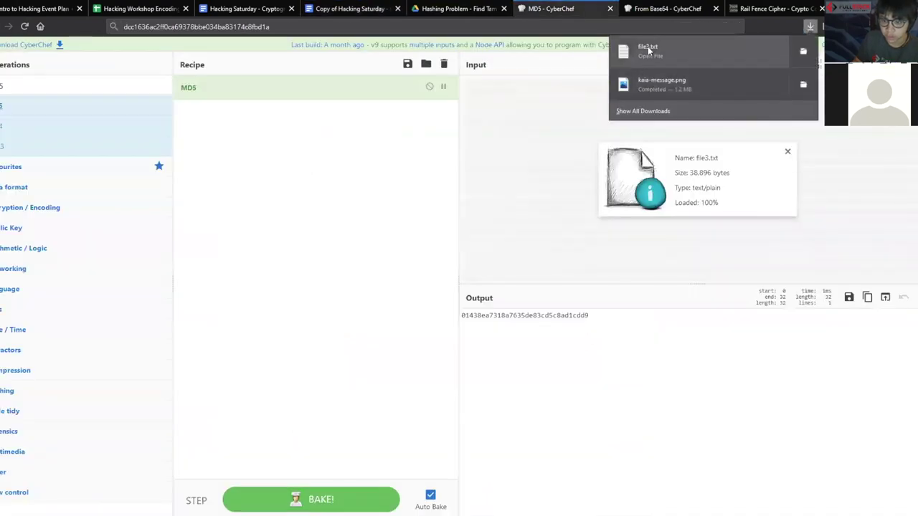
{"action": "left_click", "coordinate": [322, 252]}
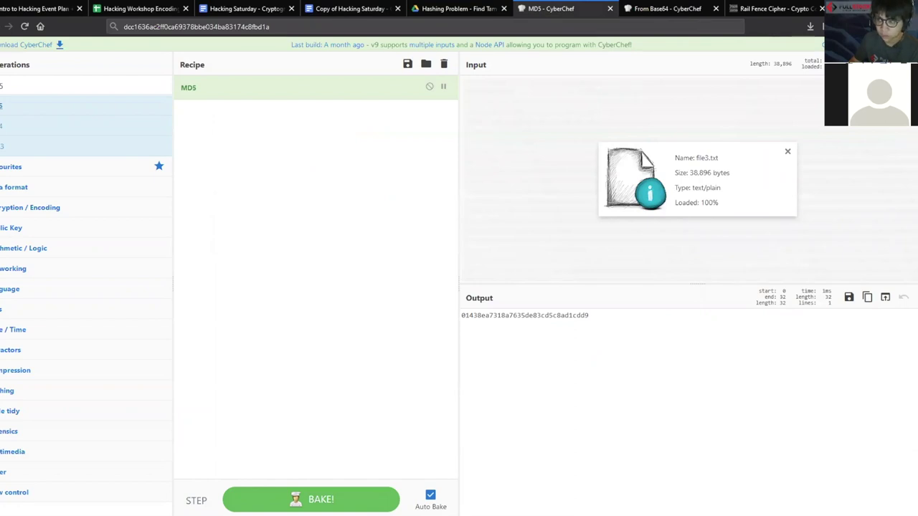
{"action": "left_click", "coordinate": [530, 235]}
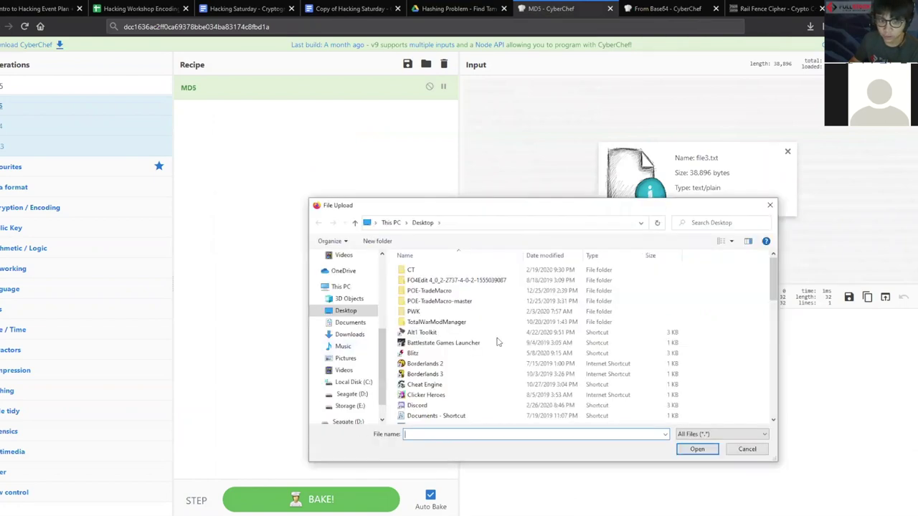
{"action": "left_click", "coordinate": [769, 207]}
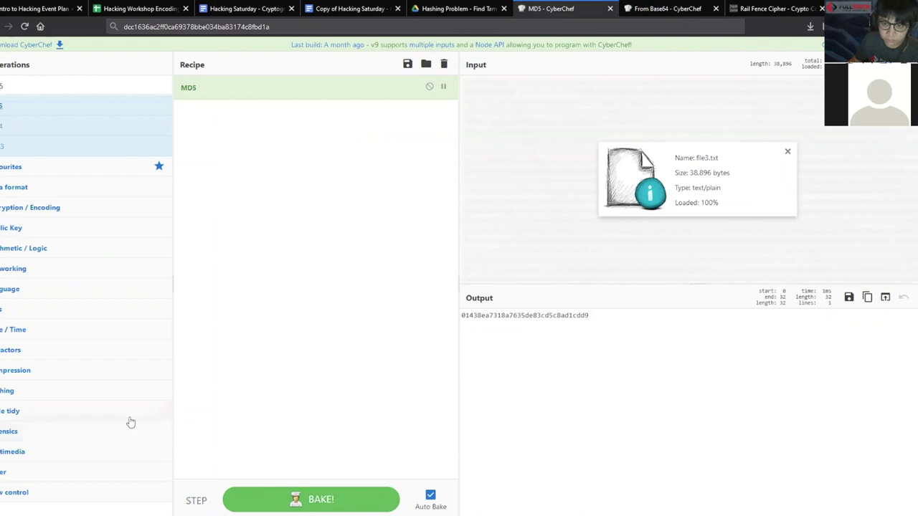
Paste CyberChef's output hash into file3.txt's md5 Hash cell, then undo the wrong paste.
{"action": "left_click", "coordinate": [355, 9]}
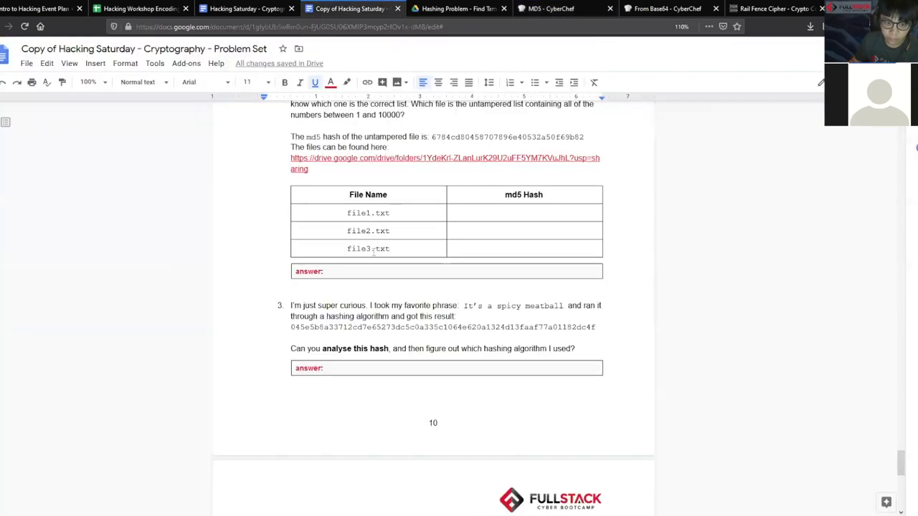
{"action": "scroll", "coordinate": [499, 332], "scroll_direction": "up", "scroll_amount": 4}
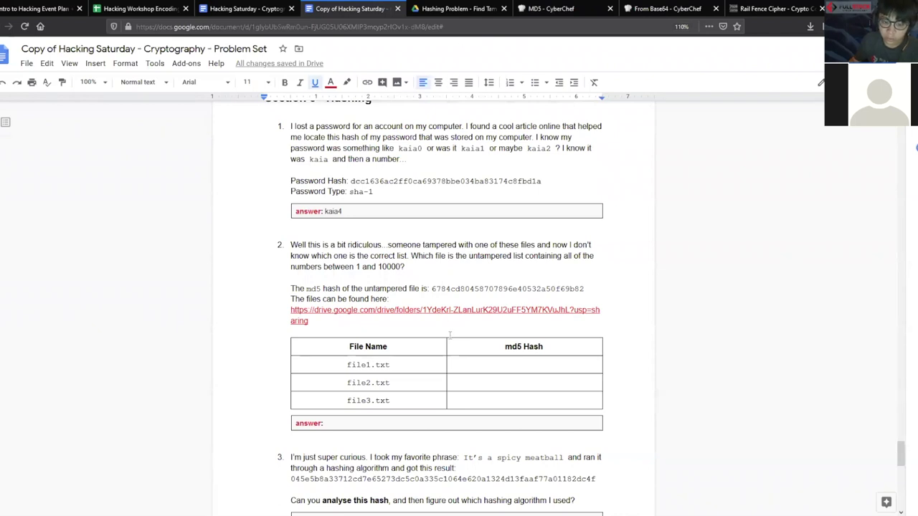
{"action": "left_click", "coordinate": [552, 8]}
{"action": "double_click", "coordinate": [558, 316]}
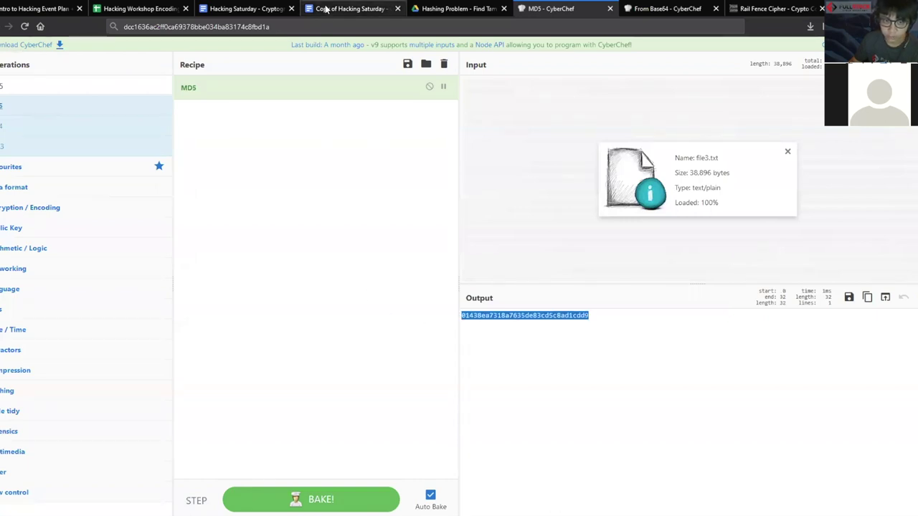
{"action": "left_click", "coordinate": [350, 9]}
{"action": "left_click", "coordinate": [529, 401]}
{"action": "key", "text": "ctrl+v"}
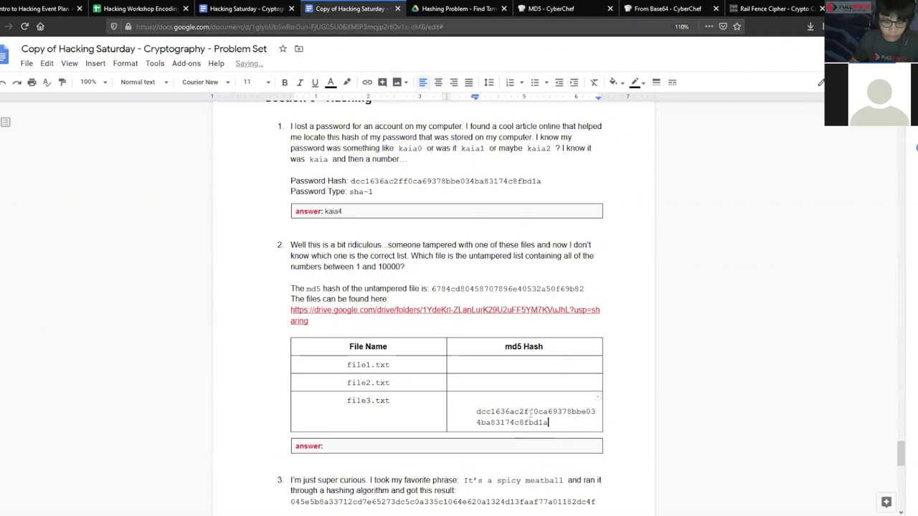
{"action": "key", "text": "ctrl+z"}
Copy file3.txt's MD5 hash into its table cell and compare it with the untampered file's hash.
{"action": "key", "text": "ctrl+Tab"}
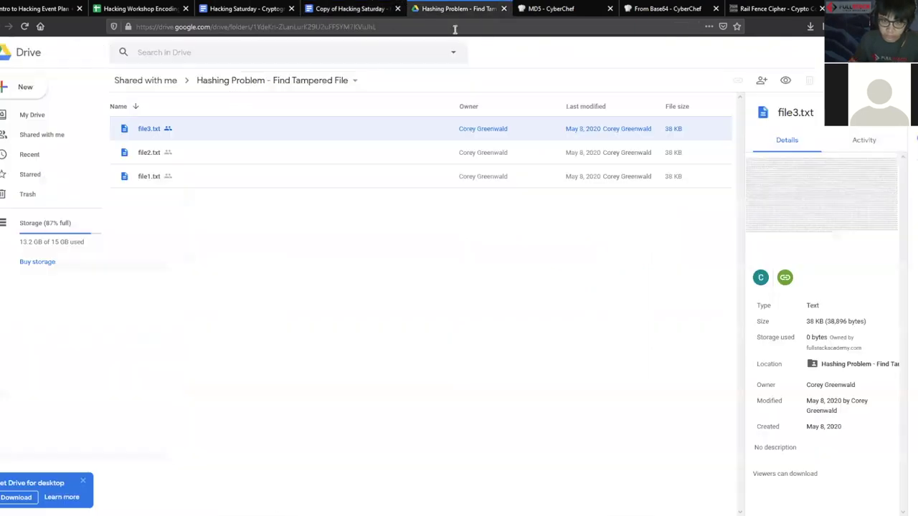
{"action": "key", "text": "ctrl+Tab"}
{"action": "right_click", "coordinate": [562, 317]}
{"action": "left_click", "coordinate": [599, 351]}
{"action": "left_click", "coordinate": [350, 9]}
{"action": "key", "text": "ctrl+v"}
{"action": "left_click", "coordinate": [534, 391]}
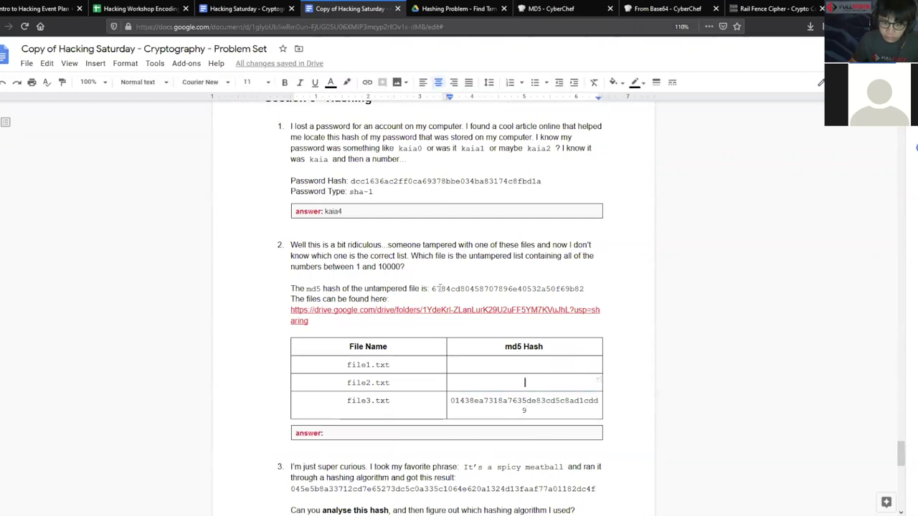
{"action": "left_click_drag", "start_coordinate": [432, 289], "coordinate": [591, 288]}
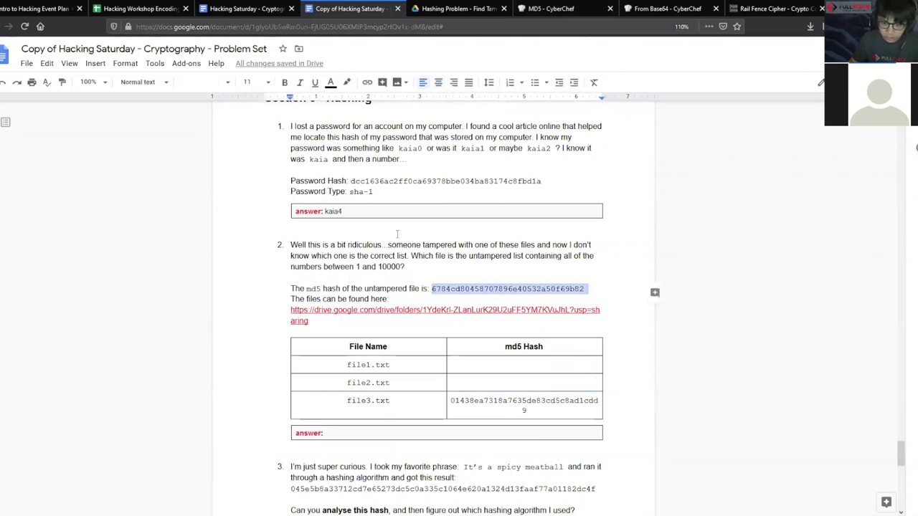
{"action": "key", "text": "Up"}
{"action": "key", "text": "Up"}
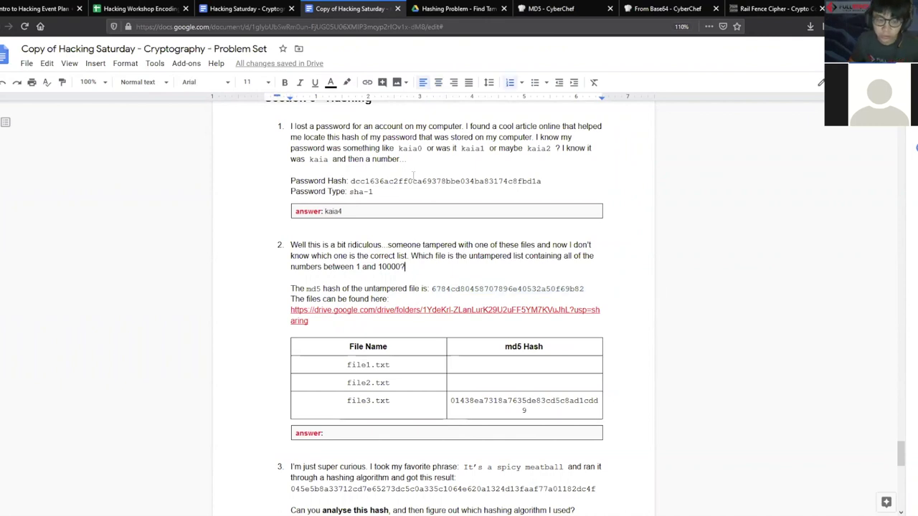
Download file2.txt and file1.txt from the Hashing Problem Drive folder.
{"action": "left_click", "coordinate": [428, 7]}
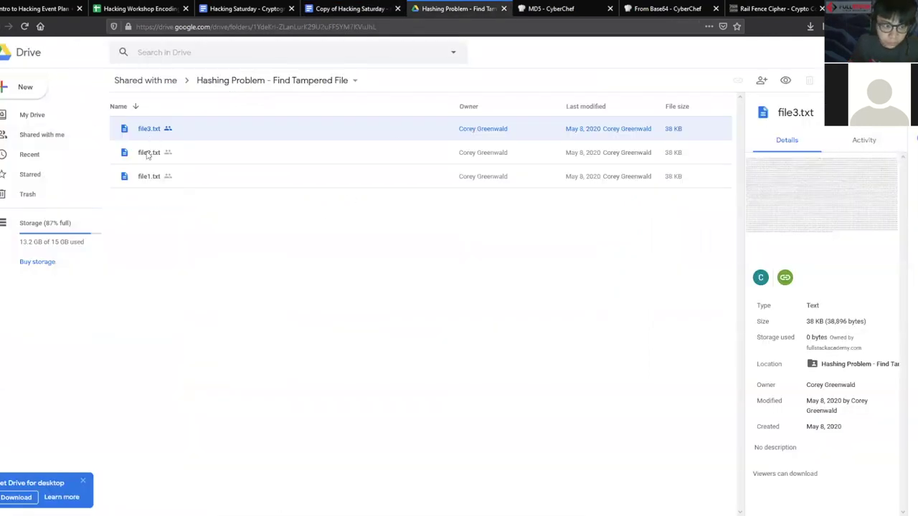
{"action": "left_click", "coordinate": [149, 152]}
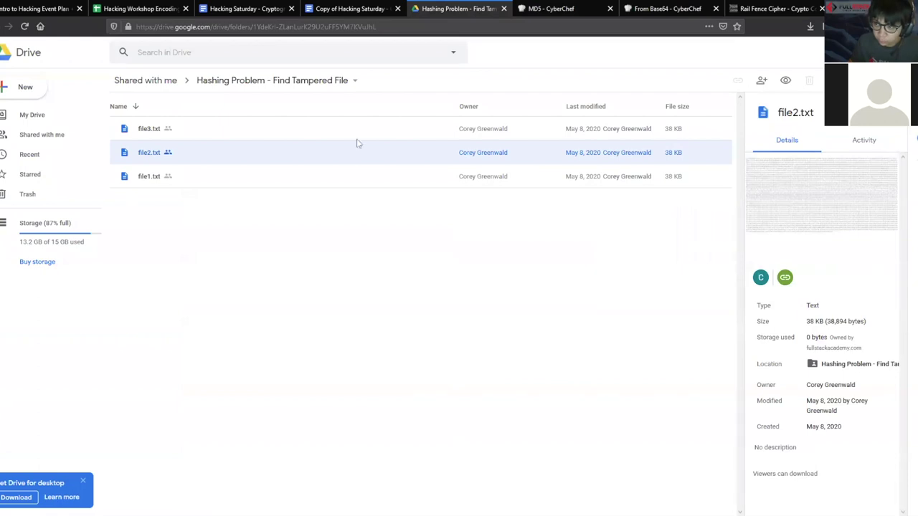
{"action": "right_click", "coordinate": [336, 153]}
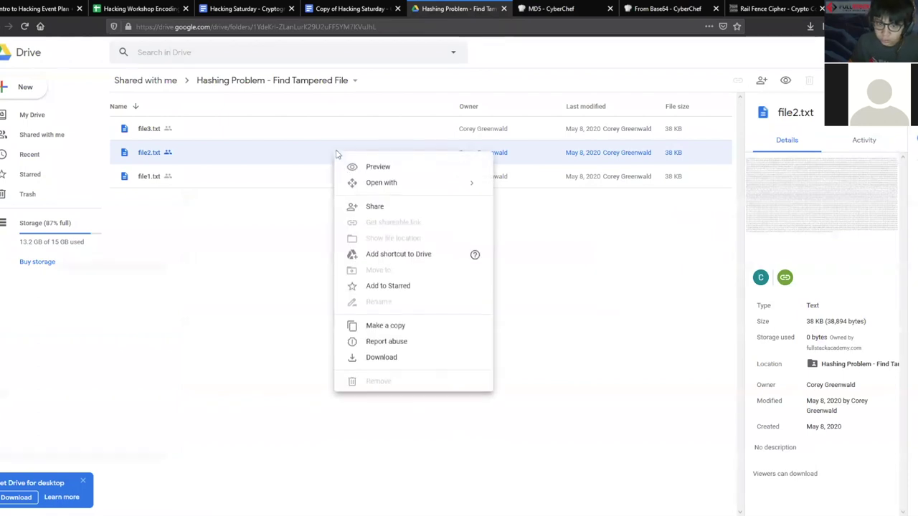
{"action": "left_click", "coordinate": [410, 357]}
{"action": "left_click", "coordinate": [251, 129]}
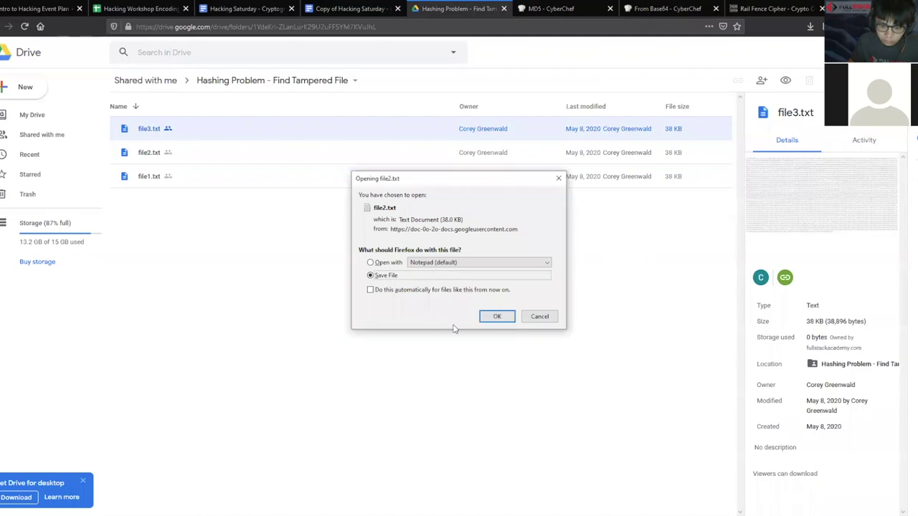
{"action": "left_click", "coordinate": [495, 317]}
{"action": "right_click", "coordinate": [196, 130]}
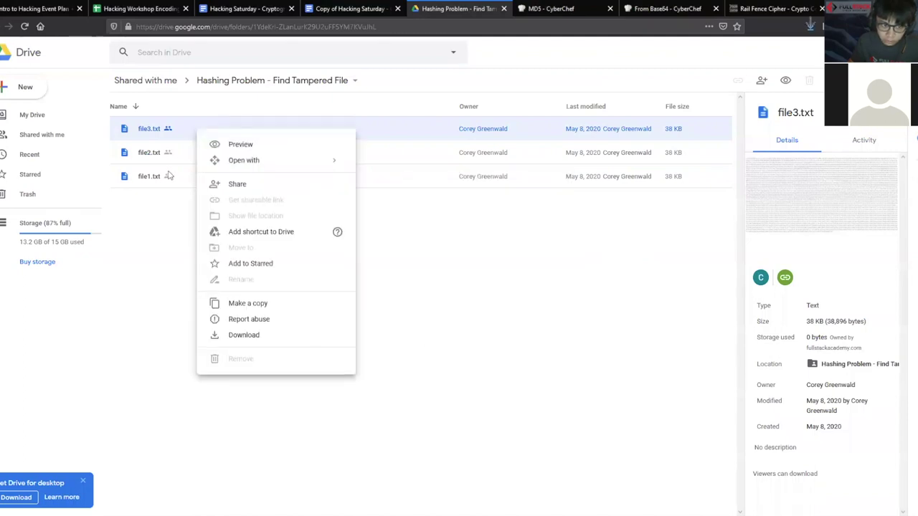
{"action": "left_click", "coordinate": [210, 183]}
{"action": "right_click", "coordinate": [216, 185]}
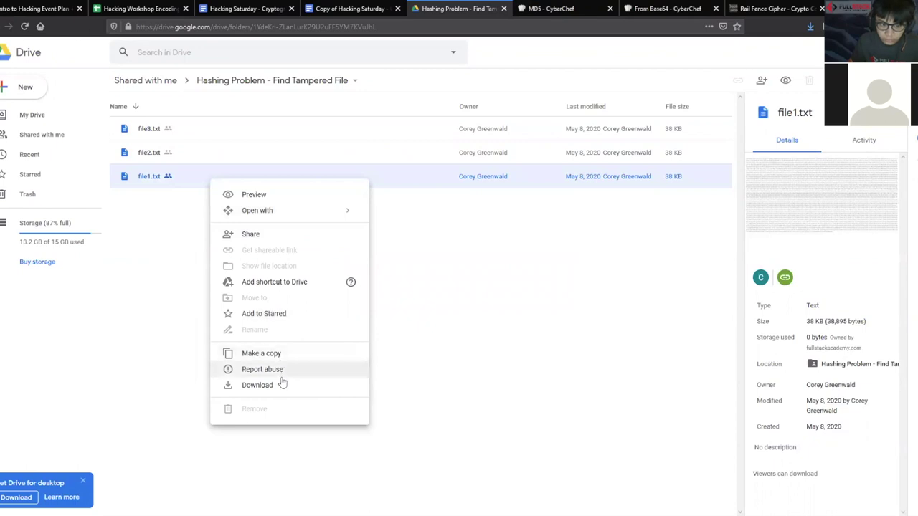
{"action": "left_click", "coordinate": [244, 382]}
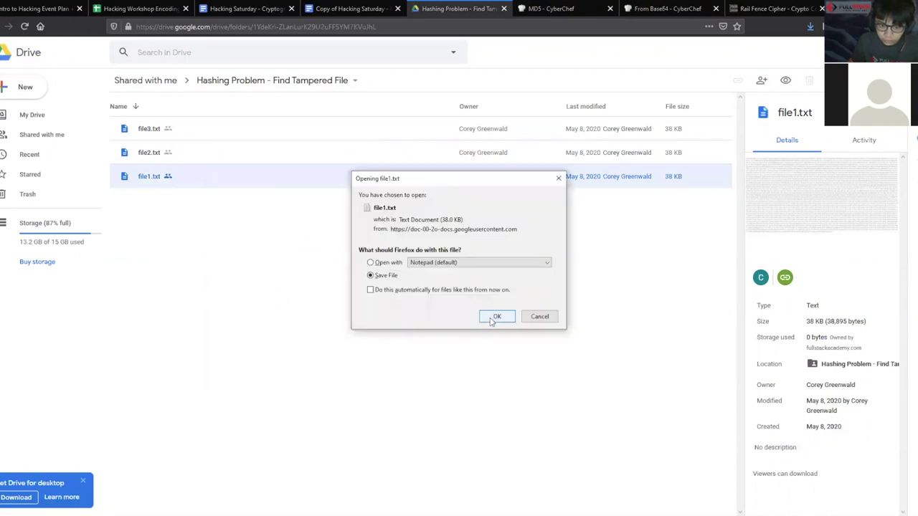
{"action": "left_click", "coordinate": [496, 317]}
{"action": "left_click", "coordinate": [549, 9]}
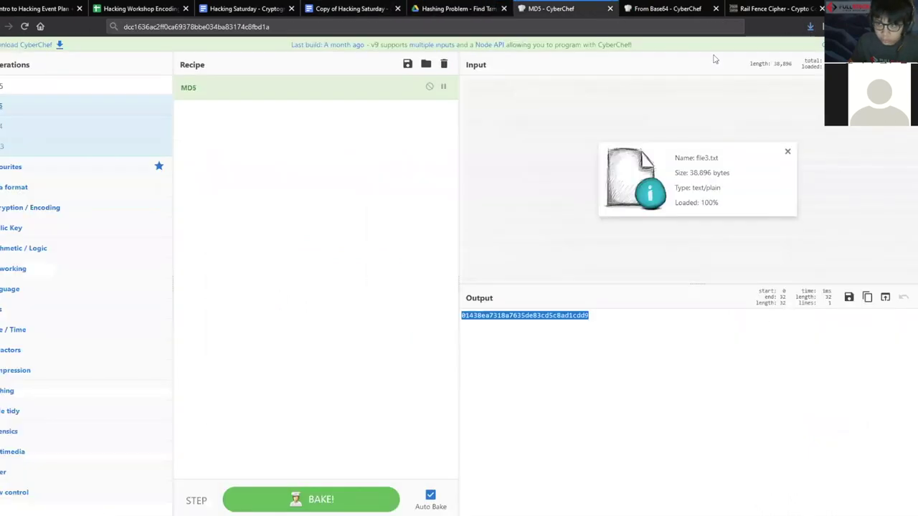
{"action": "left_click", "coordinate": [787, 152]}
{"action": "left_click", "coordinate": [810, 27]}
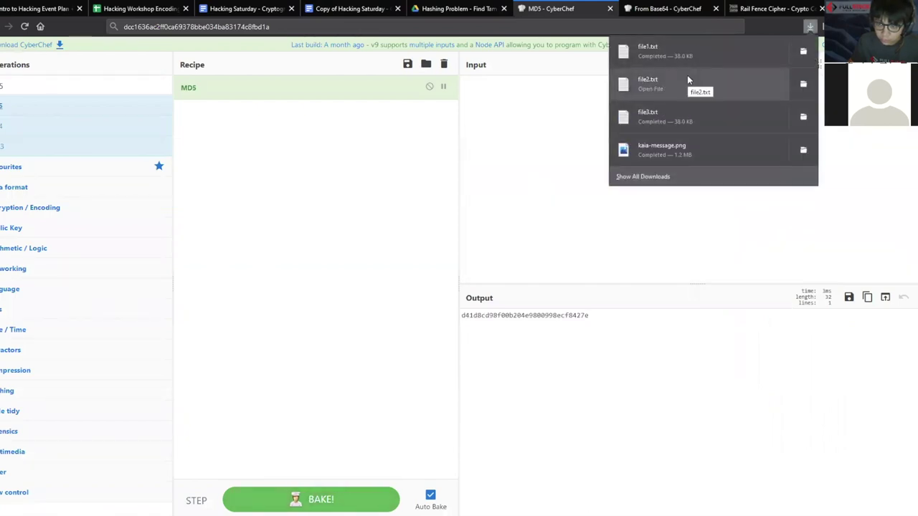
{"action": "left_click_drag", "start_coordinate": [689, 80], "coordinate": [531, 165]}
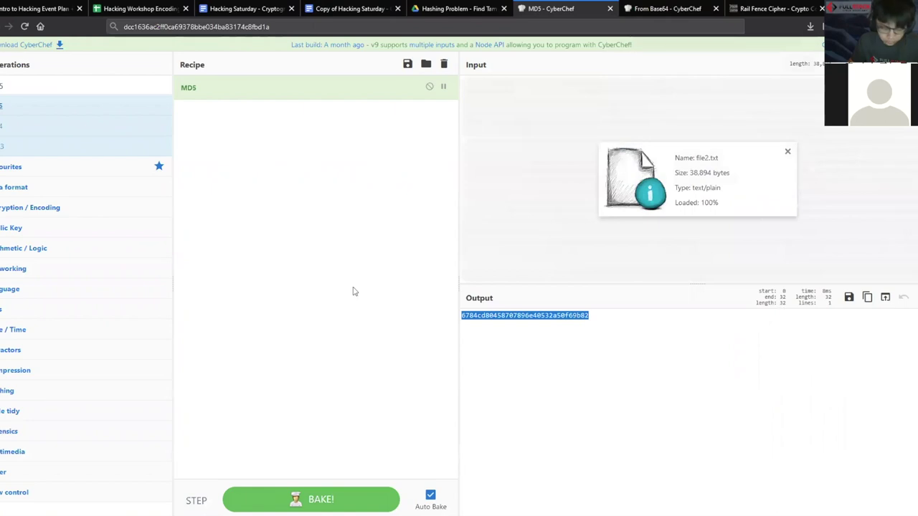
{"action": "left_click", "coordinate": [332, 8]}
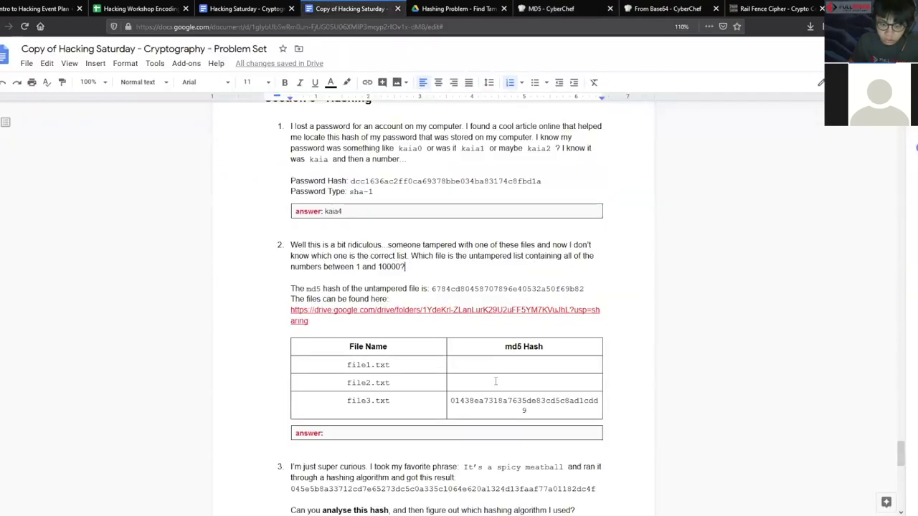
{"action": "left_click", "coordinate": [452, 382]}
{"action": "key", "text": "ctrl+v"}
{"action": "left_click_drag", "start_coordinate": [290, 278], "coordinate": [588, 312]}
{"action": "left_click", "coordinate": [454, 364]}
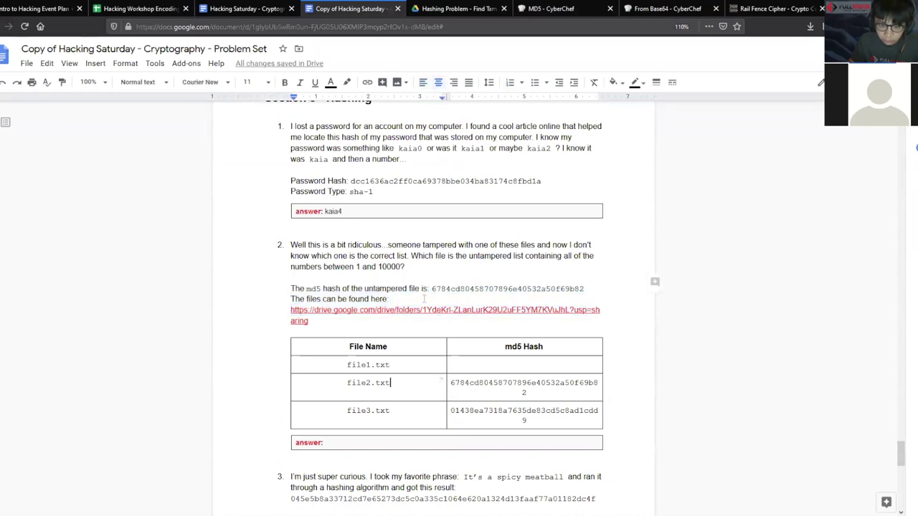
Hash file1.txt with MD5 and paste the result into file1.txt's md5 Hash cell.
{"action": "left_click", "coordinate": [466, 8]}
{"action": "left_click", "coordinate": [519, 8]}
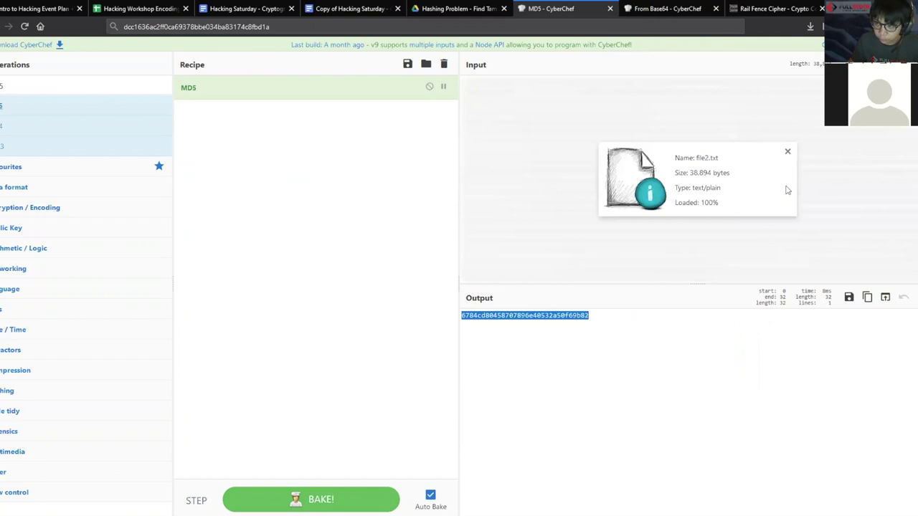
{"action": "left_click", "coordinate": [786, 151]}
{"action": "left_click", "coordinate": [808, 28]}
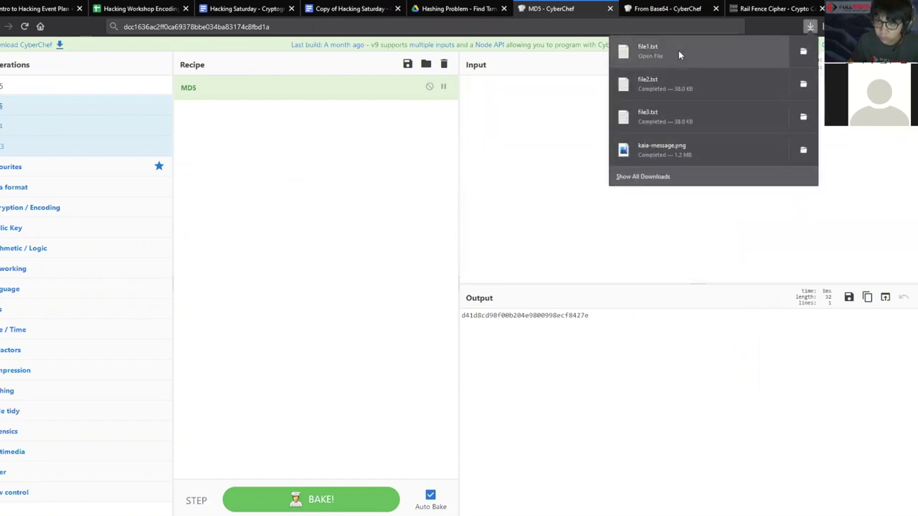
{"action": "left_click_drag", "start_coordinate": [679, 51], "coordinate": [517, 273]}
{"action": "double_click", "coordinate": [515, 322]}
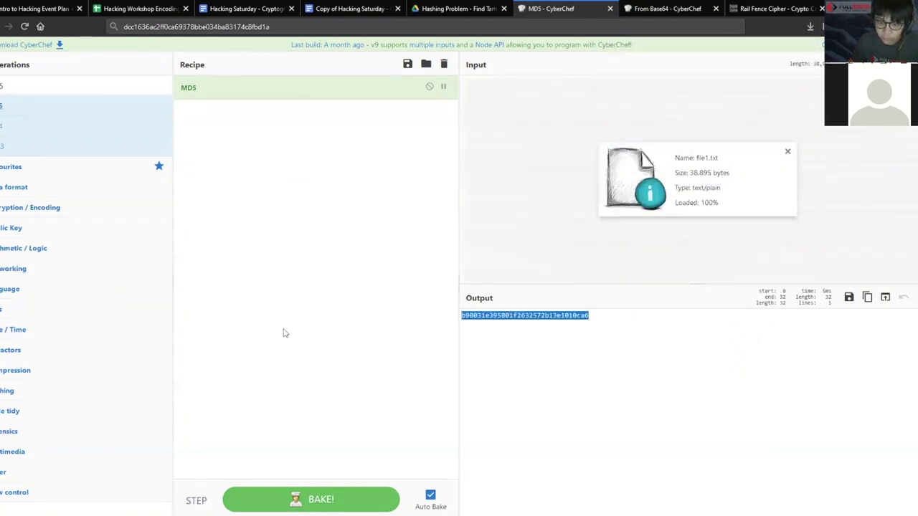
{"action": "left_click", "coordinate": [350, 8]}
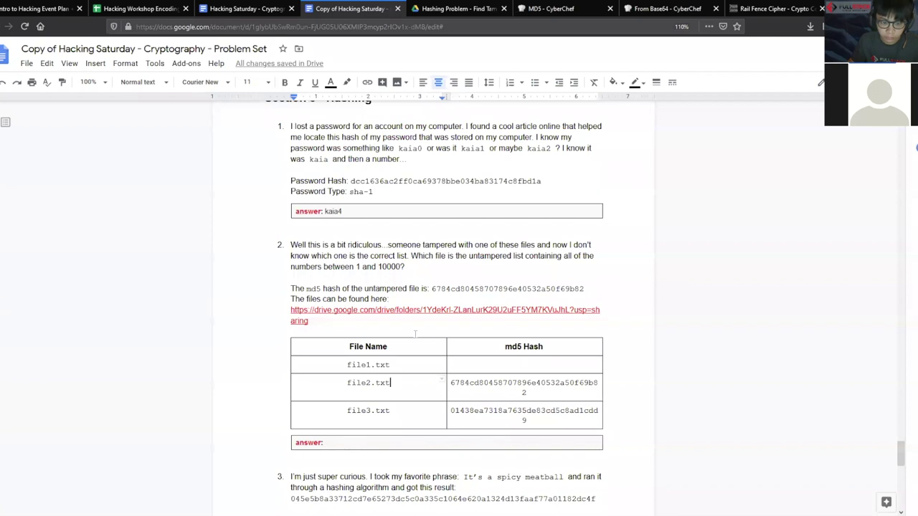
{"action": "left_click", "coordinate": [498, 370]}
{"action": "key", "text": "ctrl+v"}
{"action": "left_click", "coordinate": [811, 25]}
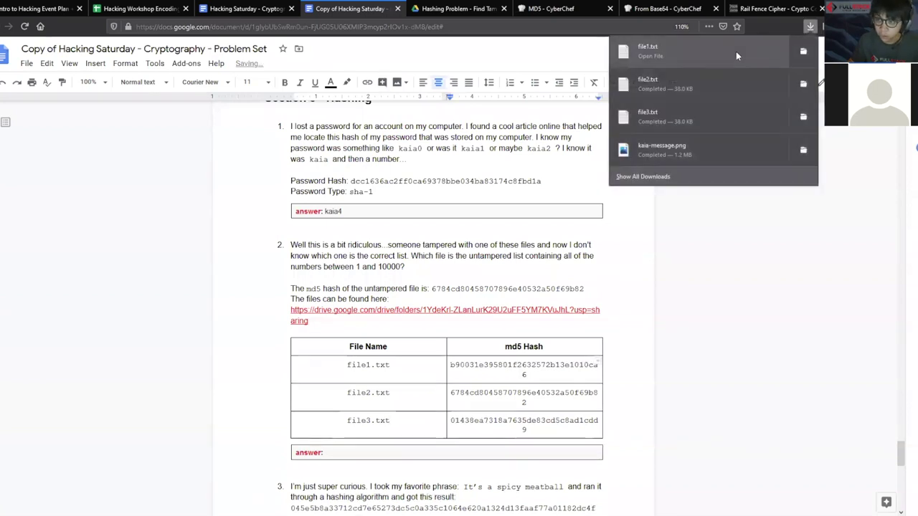
{"action": "left_click", "coordinate": [735, 51]}
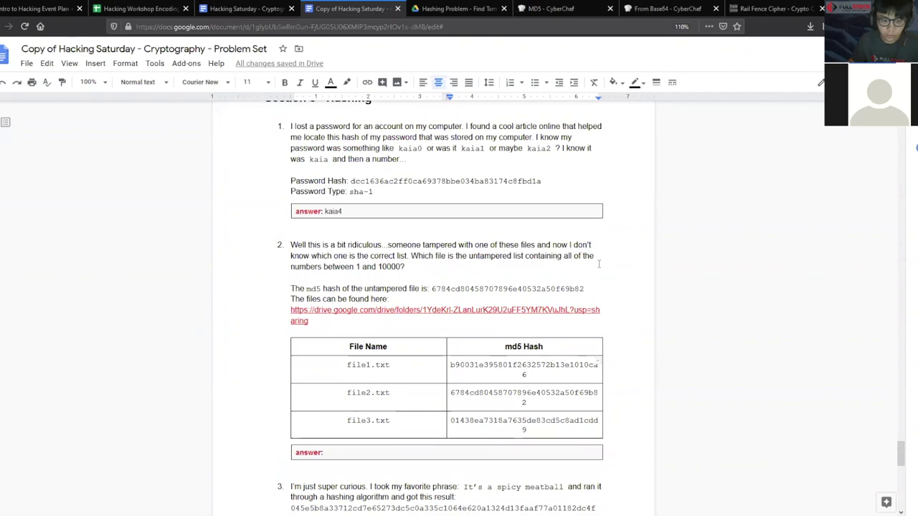
{"action": "left_click", "coordinate": [810, 26]}
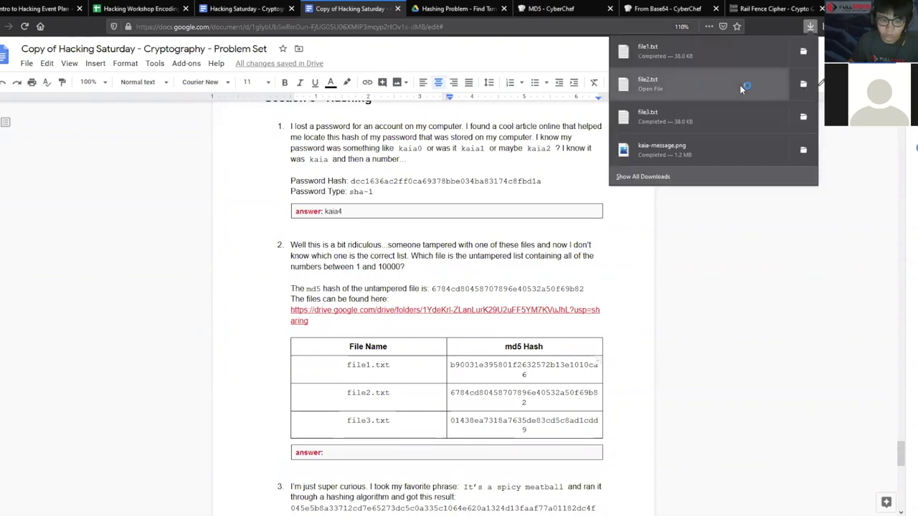
{"action": "left_click", "coordinate": [743, 86]}
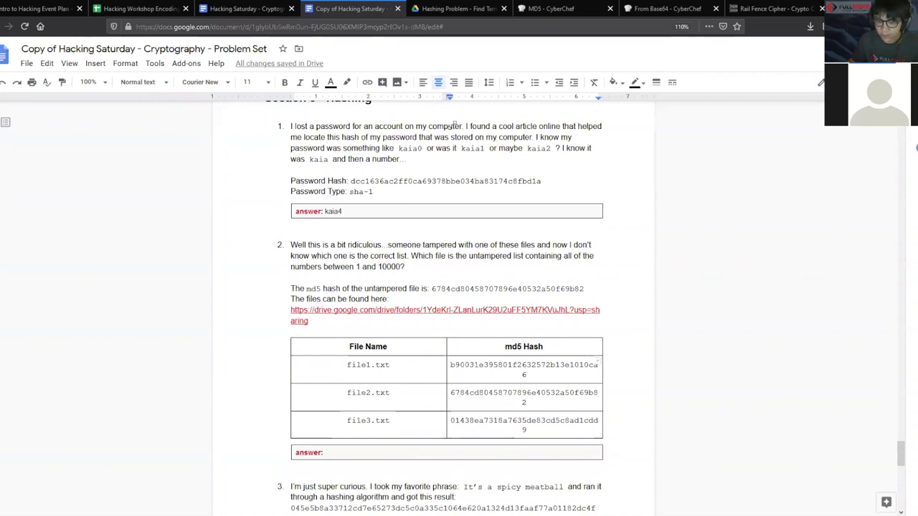
{"action": "left_click_drag", "start_coordinate": [373, 393], "coordinate": [611, 394]}
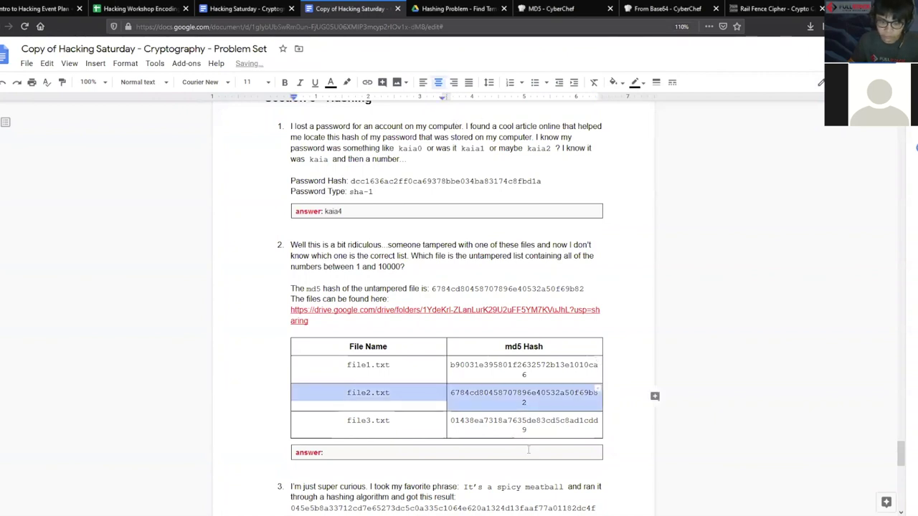
{"action": "scroll", "coordinate": [528, 449], "scroll_direction": "down", "scroll_amount": 7}
{"action": "scroll", "coordinate": [430, 323], "scroll_direction": "up", "scroll_amount": 5}
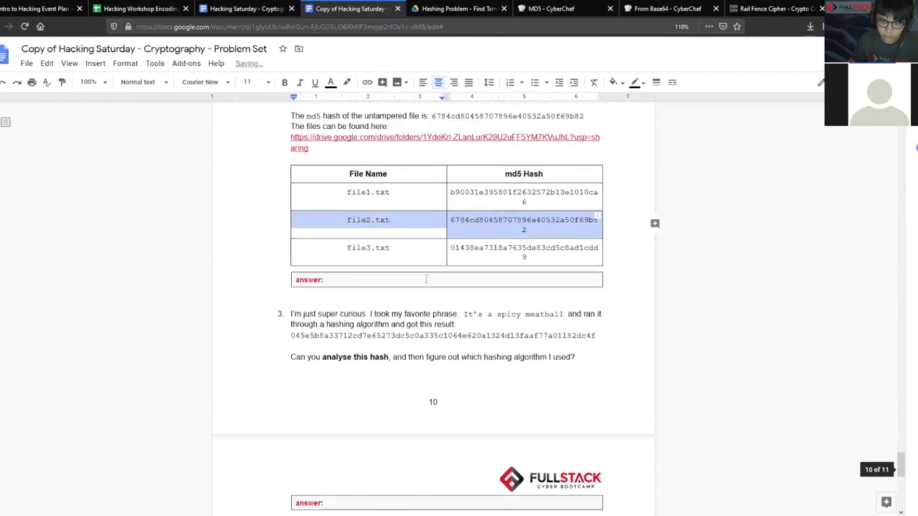
{"action": "left_click", "coordinate": [809, 26]}
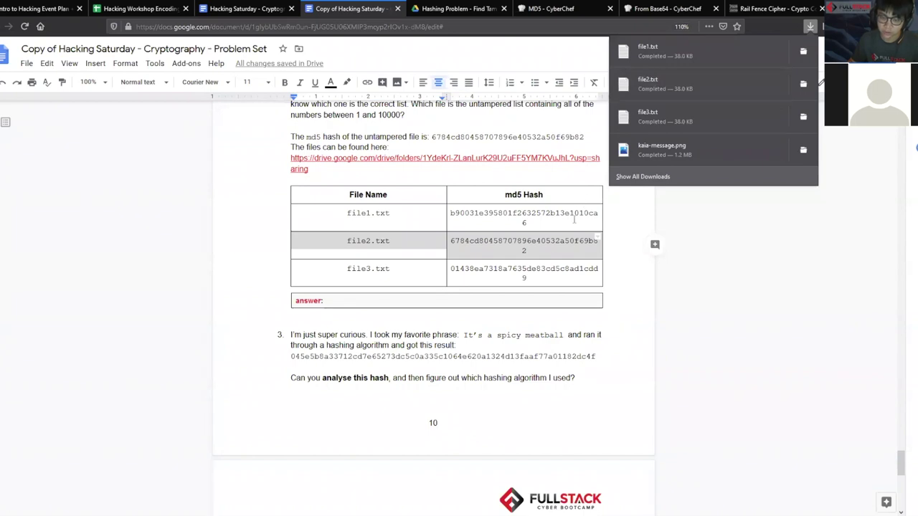
{"action": "left_click", "coordinate": [558, 252]}
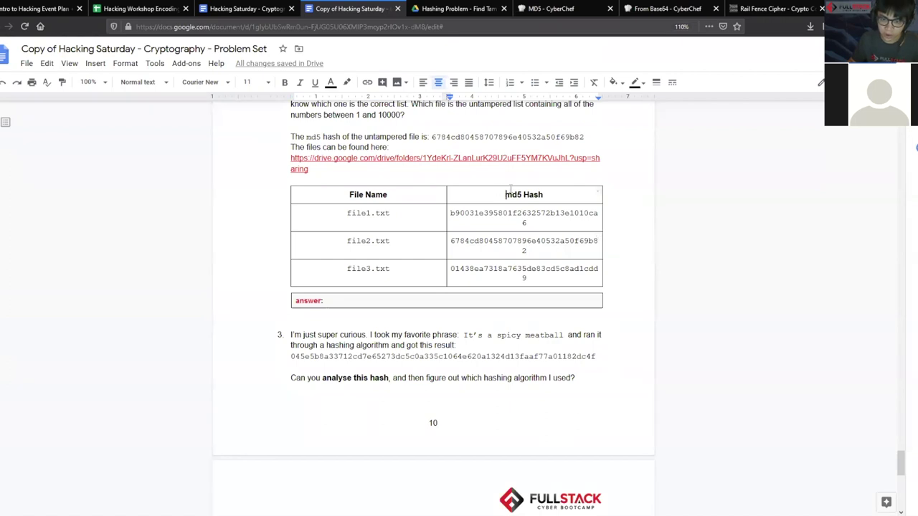
{"action": "left_click_drag", "start_coordinate": [505, 194], "coordinate": [554, 197]}
{"action": "left_click", "coordinate": [555, 196]}
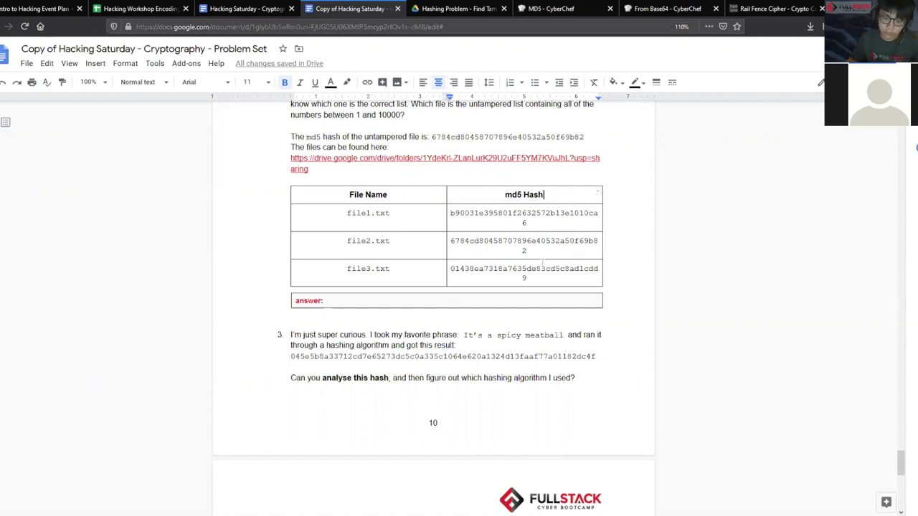
{"action": "double_click", "coordinate": [461, 245]}
{"action": "left_click", "coordinate": [561, 241]}
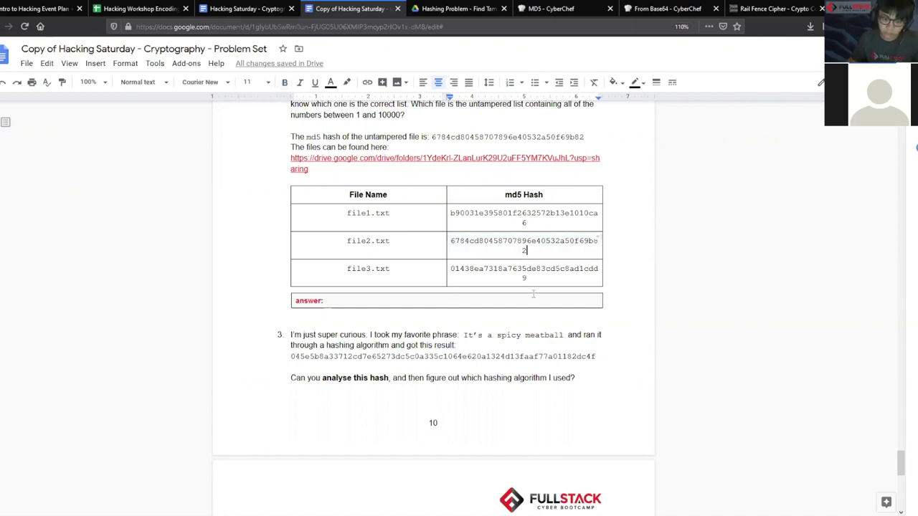
{"action": "left_click_drag", "start_coordinate": [534, 239], "coordinate": [438, 228]}
{"action": "left_click", "coordinate": [736, 345]}
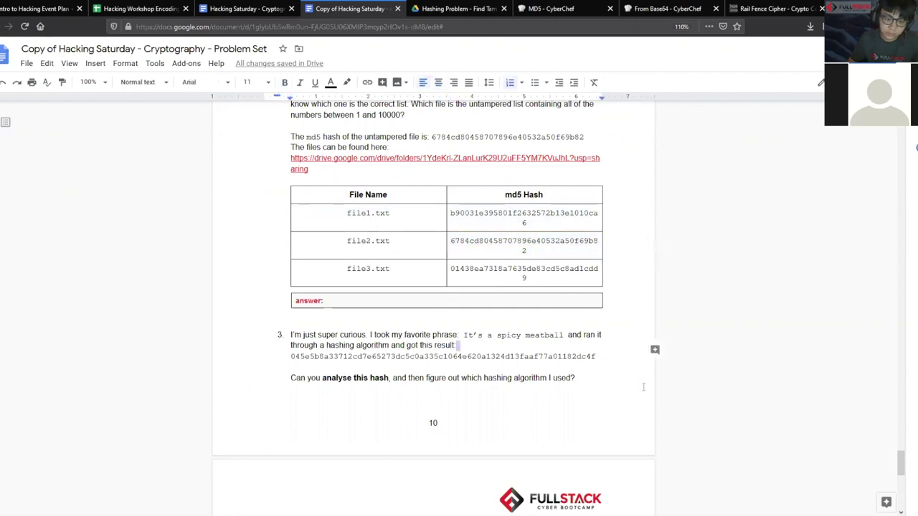
{"action": "scroll", "coordinate": [626, 248], "scroll_direction": "down", "scroll_amount": 4}
{"action": "scroll", "coordinate": [388, 231], "scroll_direction": "up", "scroll_amount": 3}
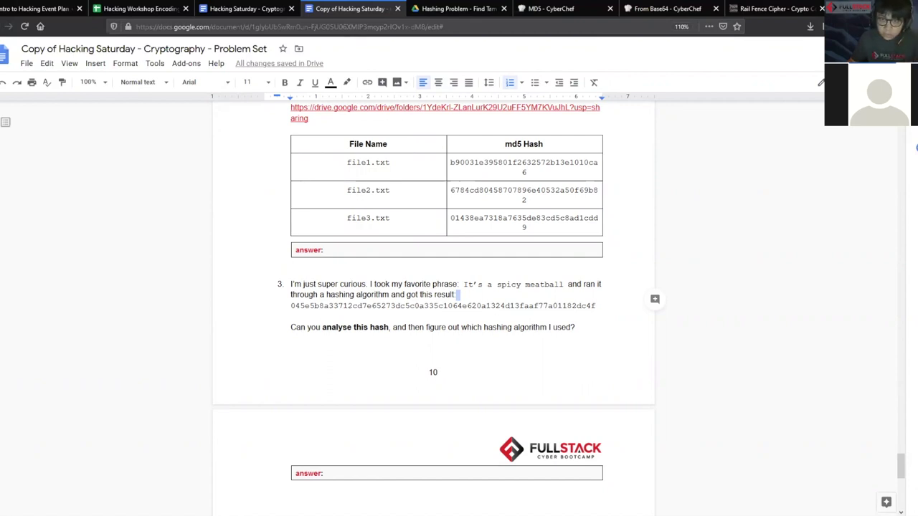
{"action": "left_click", "coordinate": [463, 307]}
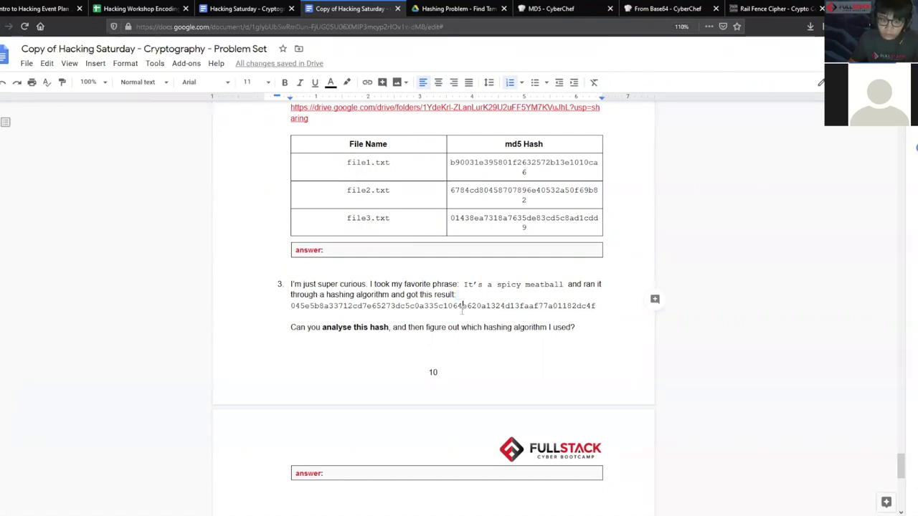
{"action": "left_click_drag", "start_coordinate": [463, 284], "coordinate": [566, 289]}
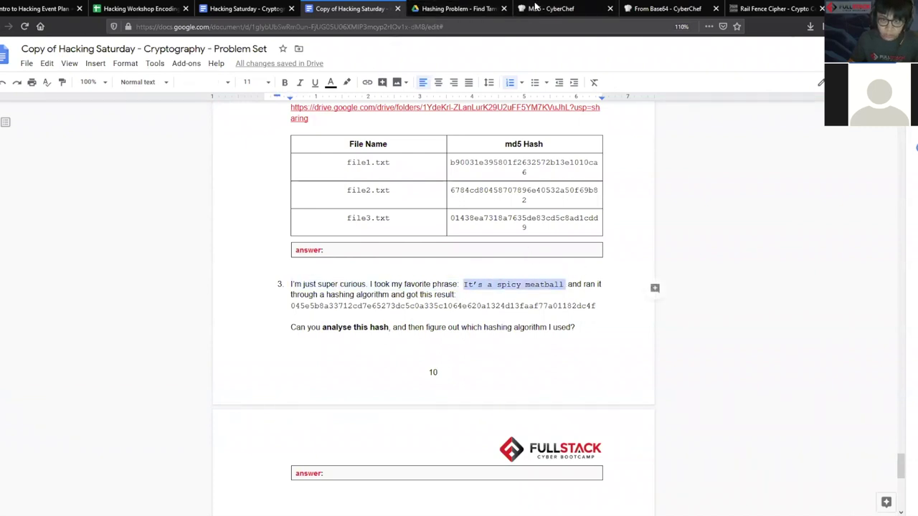
Replace the loaded file1.txt input with the pasted phrase 'It's a spicy meatball'.
{"action": "left_click", "coordinate": [547, 21]}
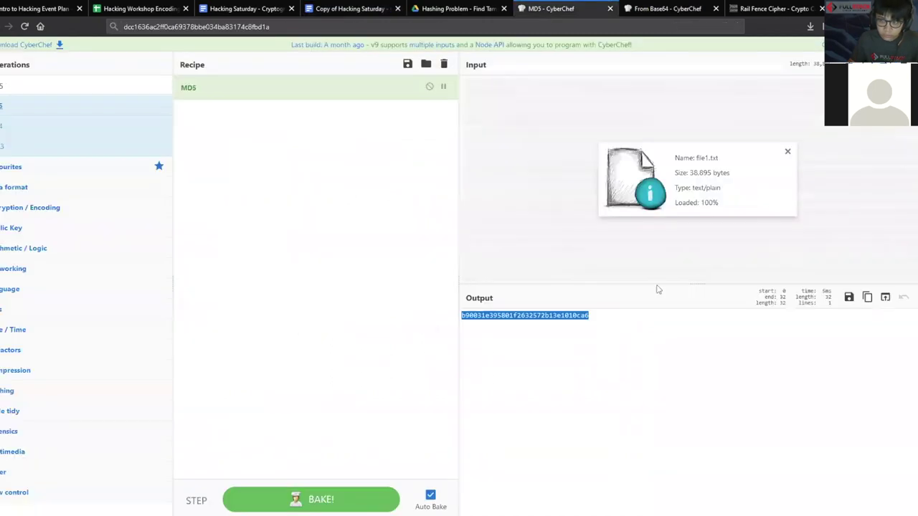
{"action": "left_click", "coordinate": [785, 150]}
{"action": "type", "text": "It’s a spicy meatball"}
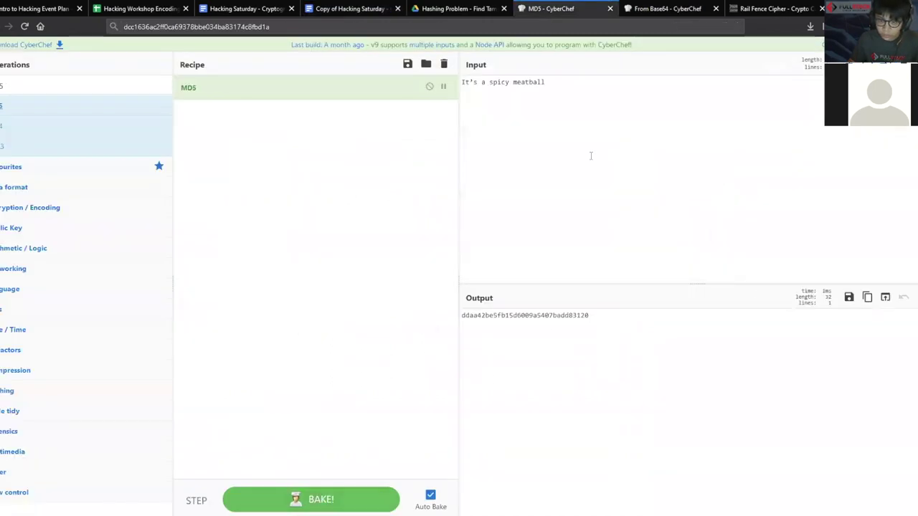
{"action": "left_click", "coordinate": [435, 9]}
{"action": "left_click", "coordinate": [355, 9]}
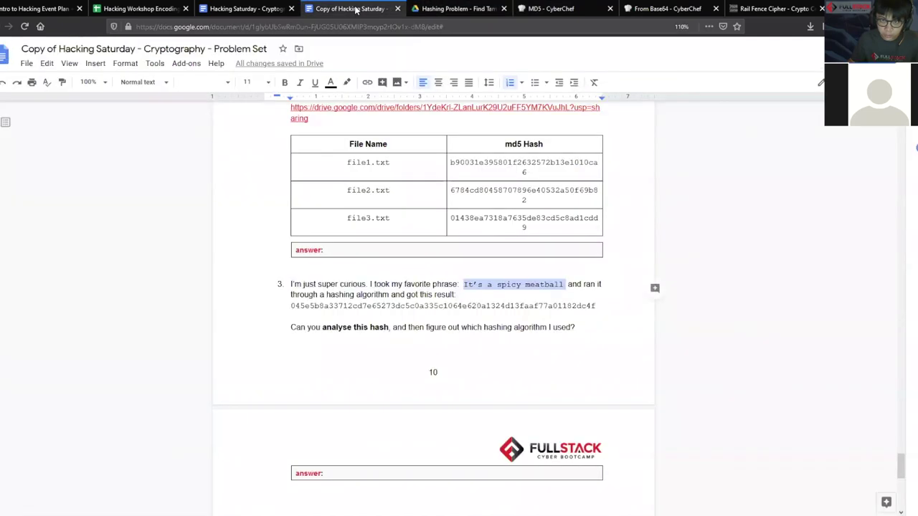
{"action": "left_click", "coordinate": [550, 8]}
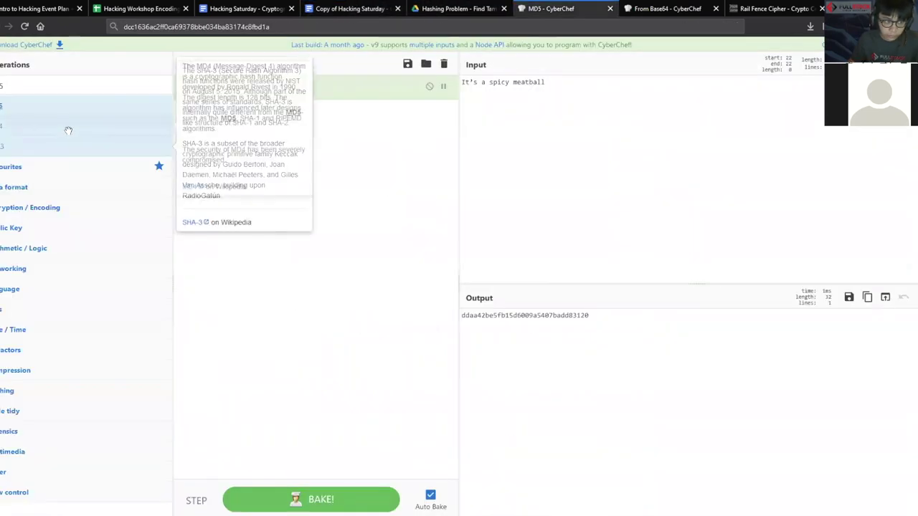
Add MD4 and SHA3 to the recipe, disable MD5 and MD4, and set SHA3 size to 384.
{"action": "double_click", "coordinate": [68, 129]}
{"action": "left_click", "coordinate": [429, 86]}
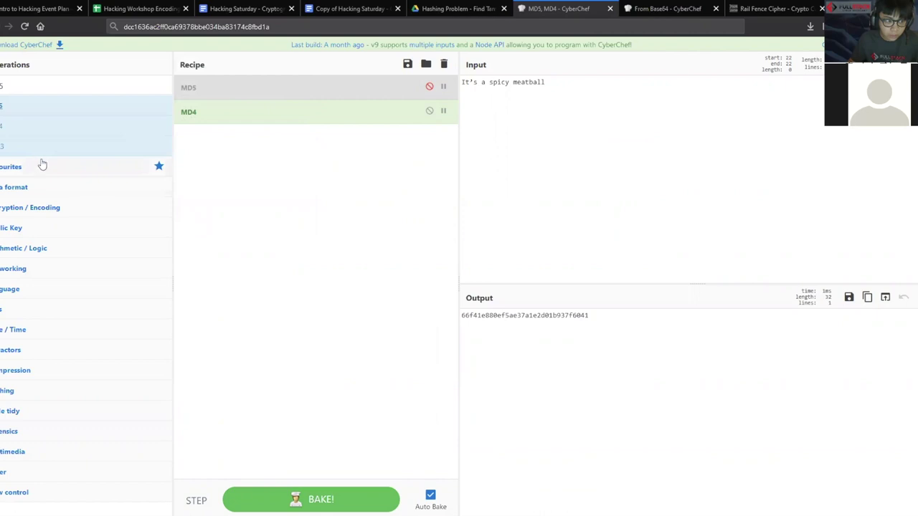
{"action": "left_click_drag", "start_coordinate": [43, 151], "coordinate": [377, 150]}
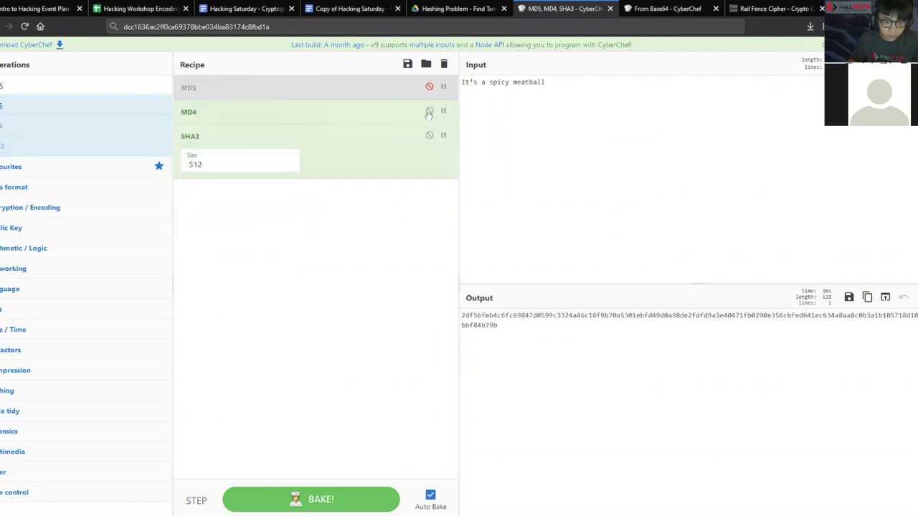
{"action": "left_click", "coordinate": [429, 111]}
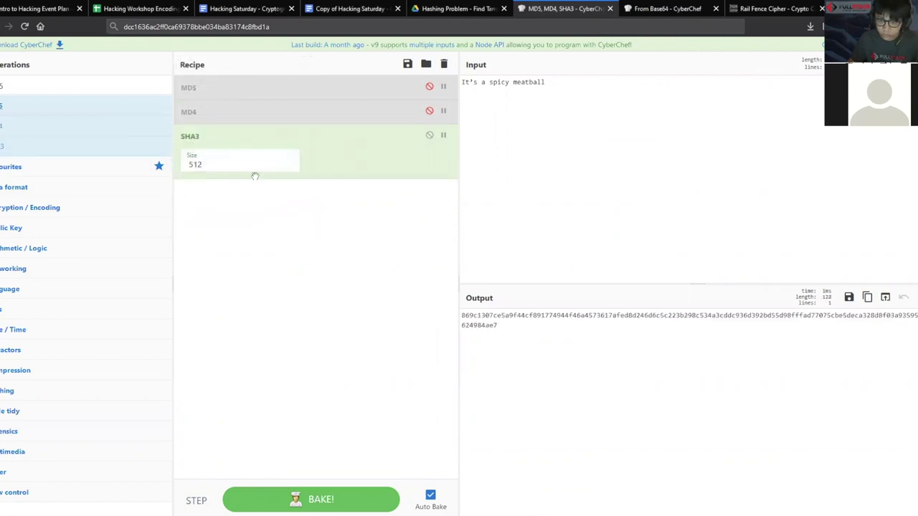
{"action": "left_click", "coordinate": [268, 170]}
{"action": "left_click", "coordinate": [263, 195]}
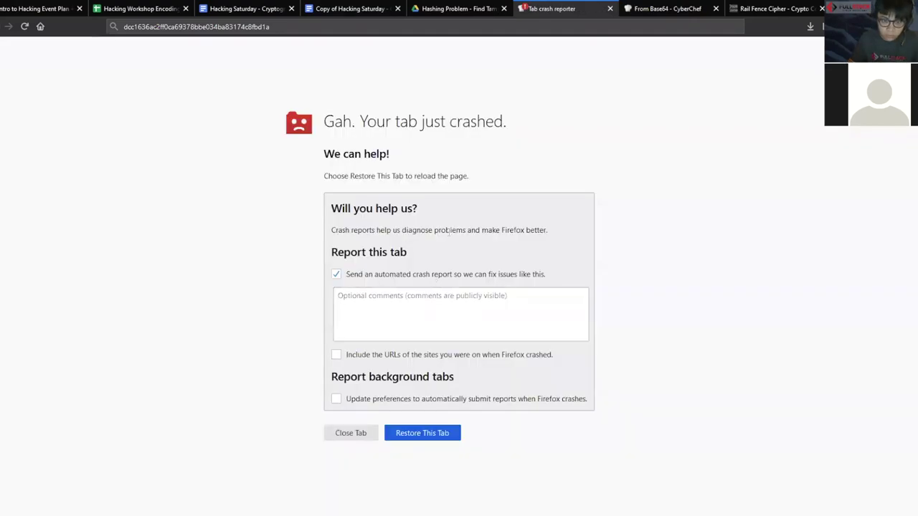
Reload the crashed CyberChef tab with F5.
{"action": "left_click", "coordinate": [502, 26]}
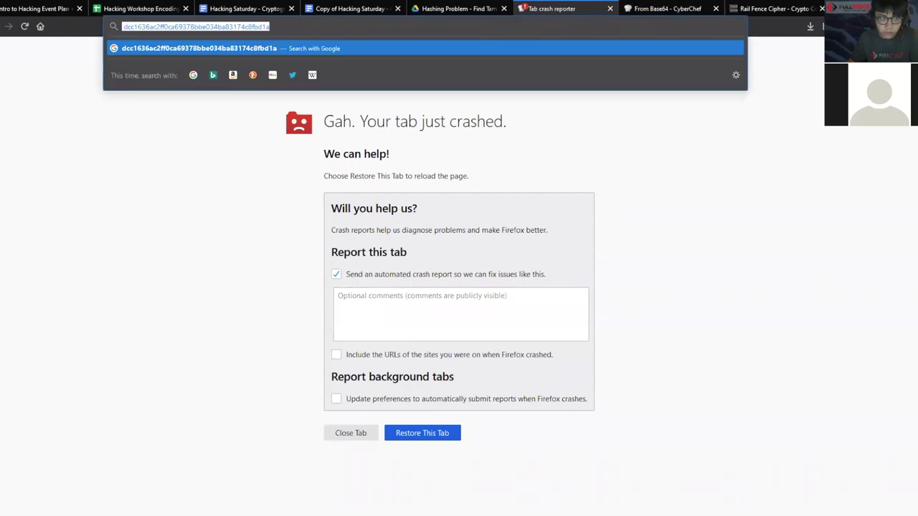
{"action": "key", "text": "Escape"}
{"action": "key", "text": "F5"}
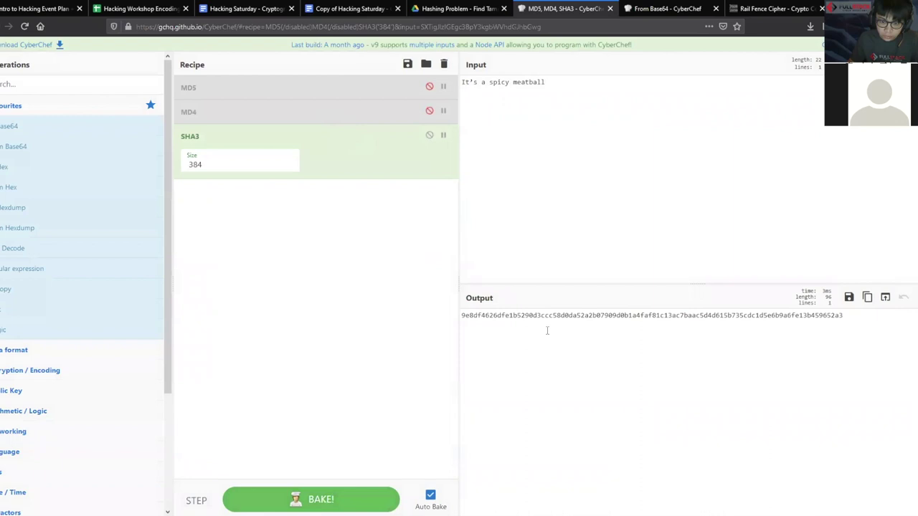
{"action": "left_click", "coordinate": [350, 9]}
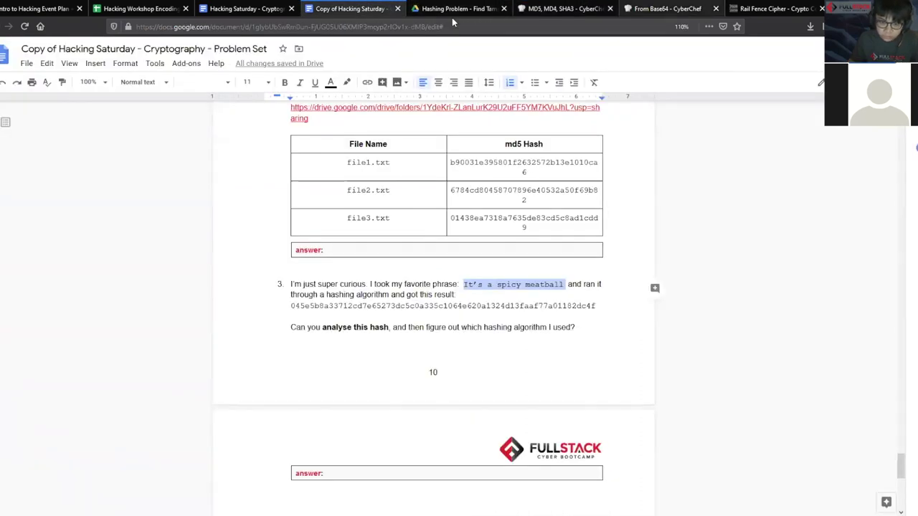
{"action": "left_click", "coordinate": [569, 10]}
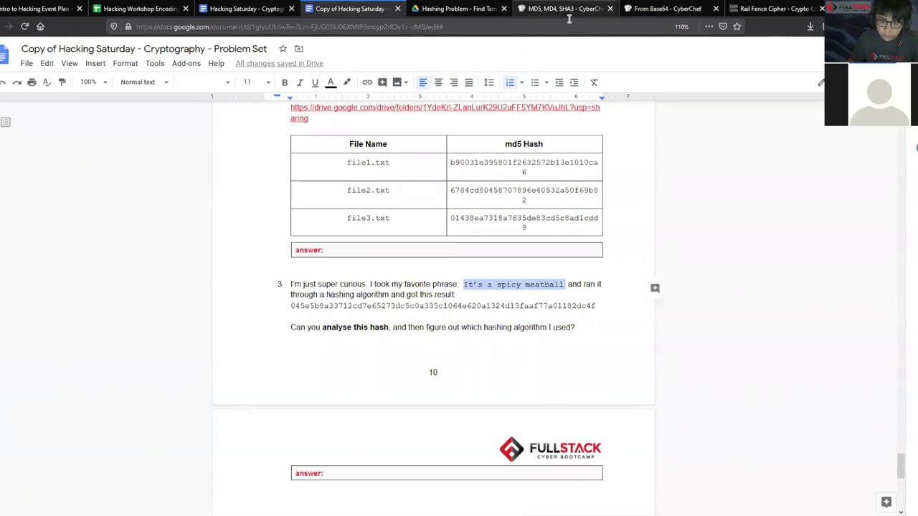
Copy question 3's 64-character hash and paste it over the CyberChef input.
{"action": "left_click", "coordinate": [459, 9]}
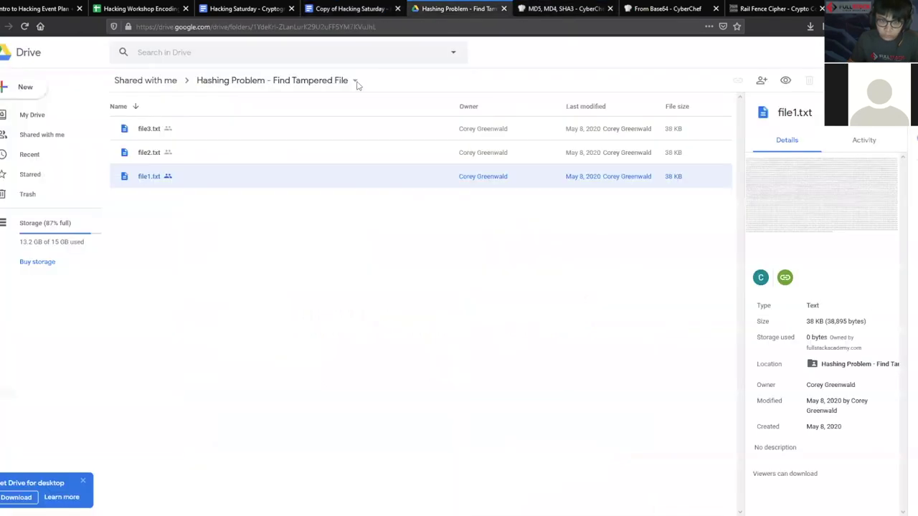
{"action": "left_click", "coordinate": [356, 8]}
{"action": "left_click_drag", "start_coordinate": [598, 307], "coordinate": [291, 301]}
{"action": "key", "text": "ctrl+c"}
{"action": "left_click", "coordinate": [459, 9]}
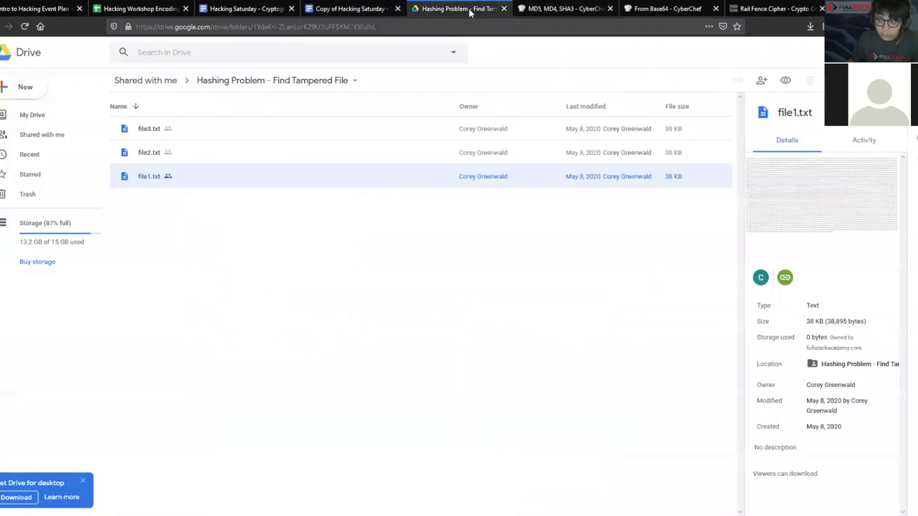
{"action": "left_click", "coordinate": [537, 10]}
{"action": "key", "text": "ctrl+a"}
{"action": "key", "text": "ctrl+v"}
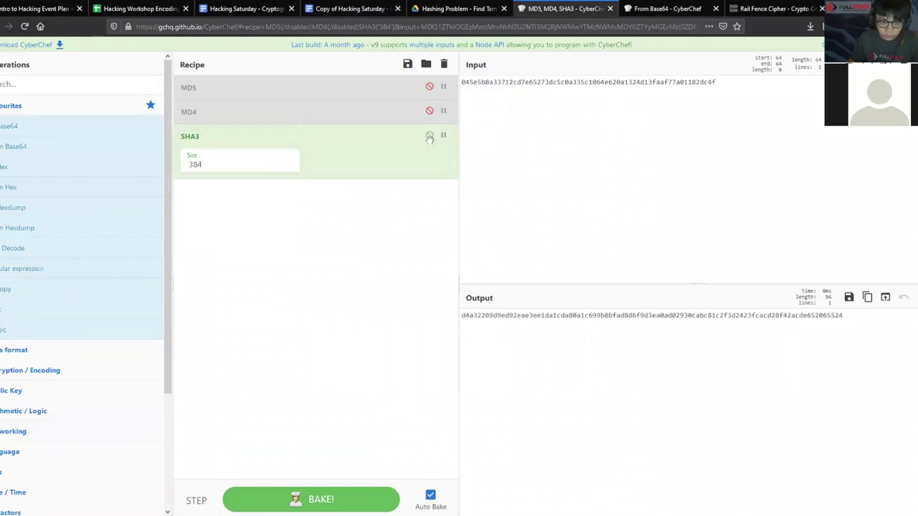
Clear the recipe and run Analyse hash, noting SHA-256 among the candidate algorithms.
{"action": "left_click", "coordinate": [428, 136]}
{"action": "left_click", "coordinate": [443, 64]}
{"action": "left_click", "coordinate": [100, 85]}
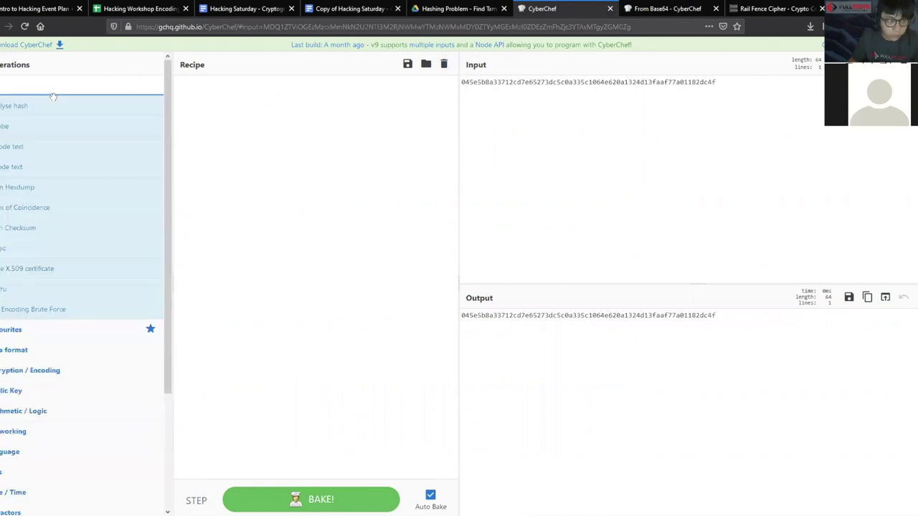
{"action": "double_click", "coordinate": [49, 106]}
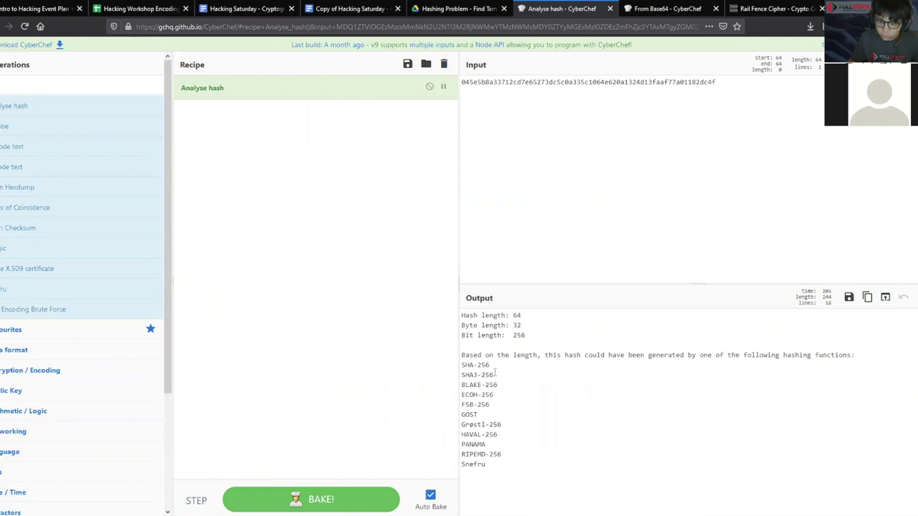
{"action": "left_click_drag", "start_coordinate": [474, 365], "coordinate": [489, 365]}
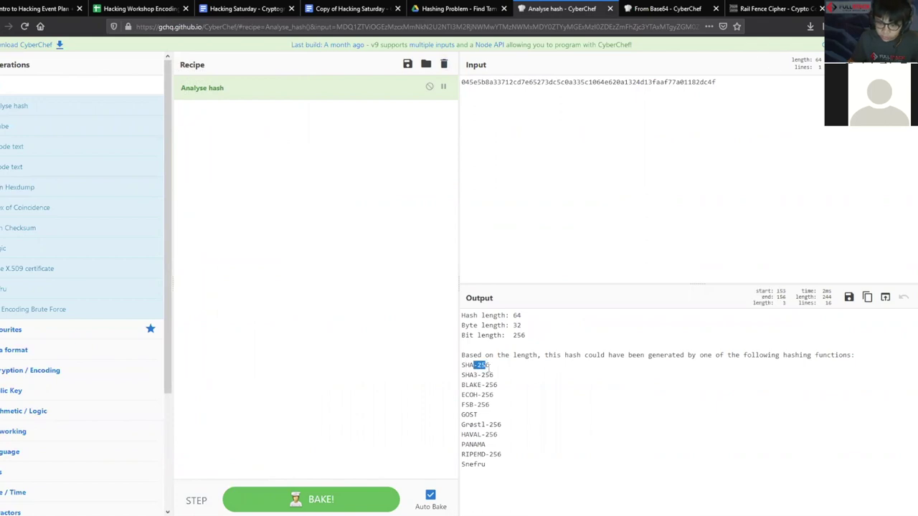
Add SHA3 with size 256 and disable the Analyse hash step.
{"action": "left_click", "coordinate": [74, 87]}
{"action": "type", "text": "sha"}
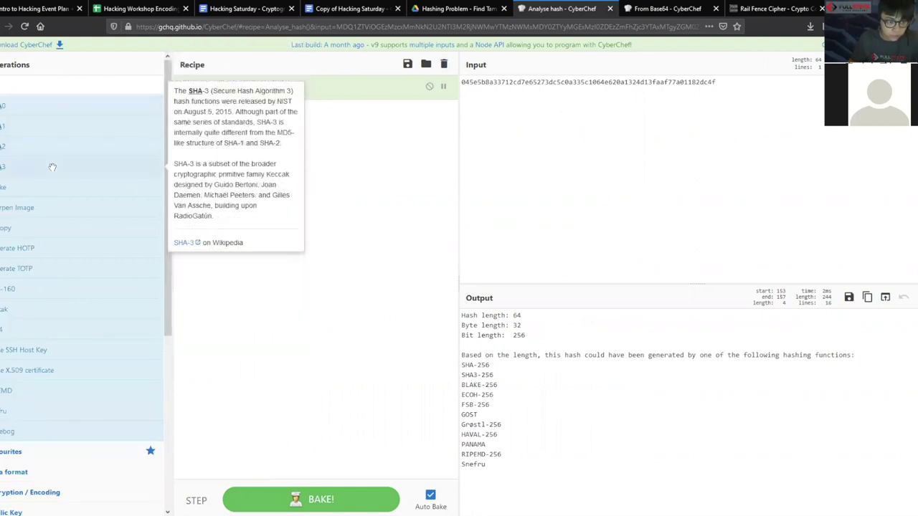
{"action": "left_click_drag", "start_coordinate": [57, 166], "coordinate": [303, 91]}
{"action": "left_click", "coordinate": [244, 143]}
{"action": "left_click", "coordinate": [237, 187]}
{"action": "left_click", "coordinate": [429, 86]}
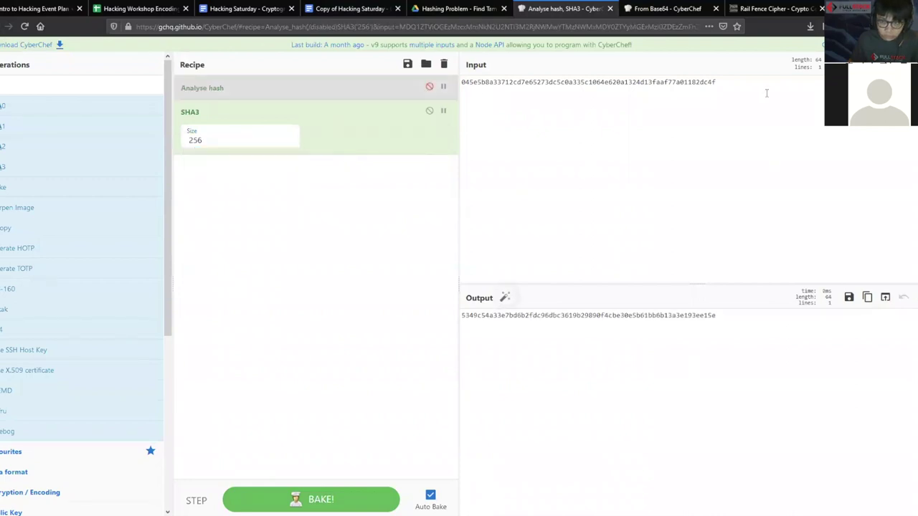
Delete the hash from the input and copy 'It's a spicy meatball' from the problem set.
{"action": "key", "text": "ctrl+a"}
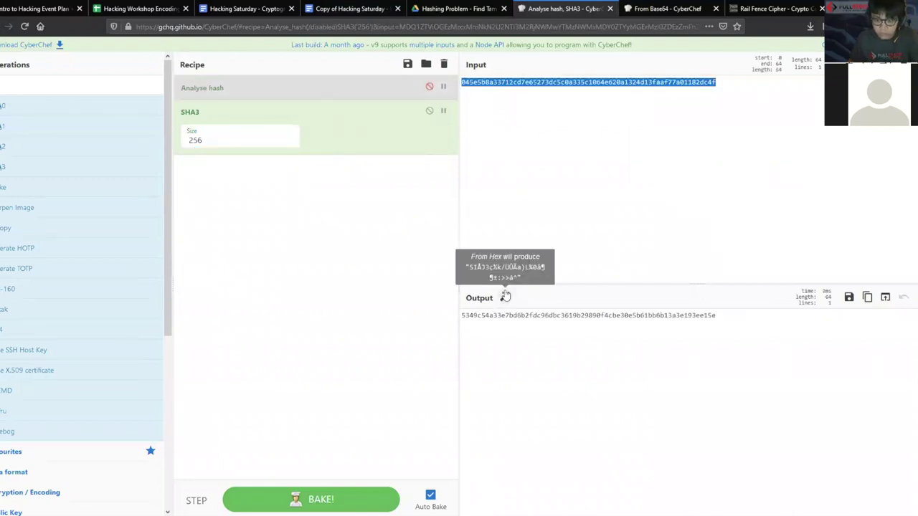
{"action": "key", "text": "BackSpace"}
{"action": "left_click", "coordinate": [352, 9]}
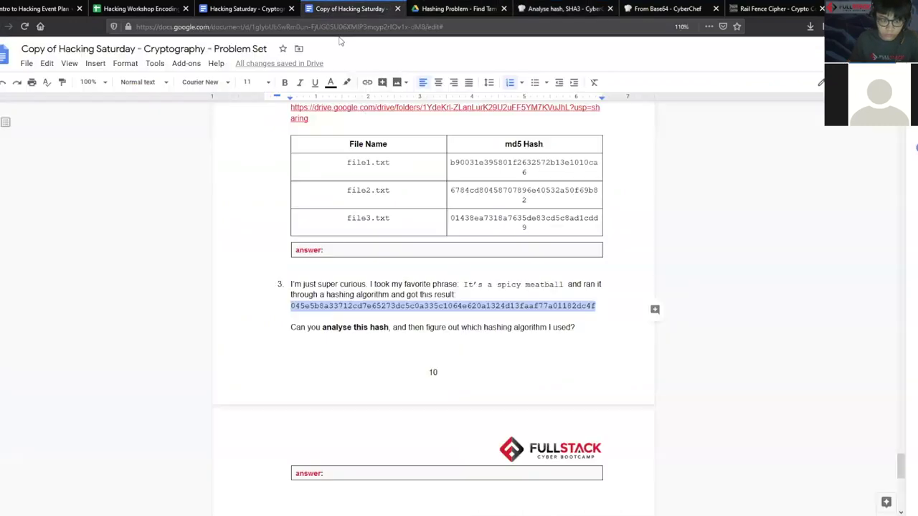
{"action": "left_click_drag", "start_coordinate": [464, 285], "coordinate": [565, 287]}
{"action": "left_click", "coordinate": [457, 8]}
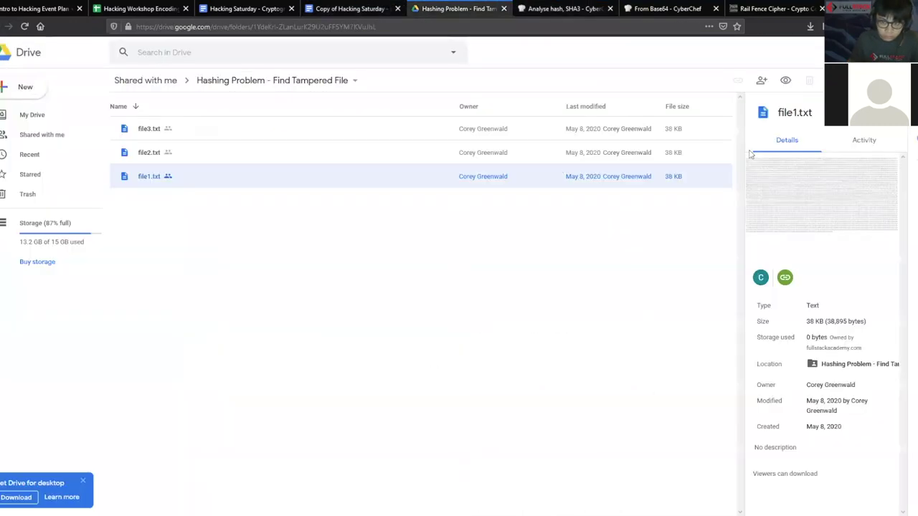
{"action": "left_click", "coordinate": [570, 15]}
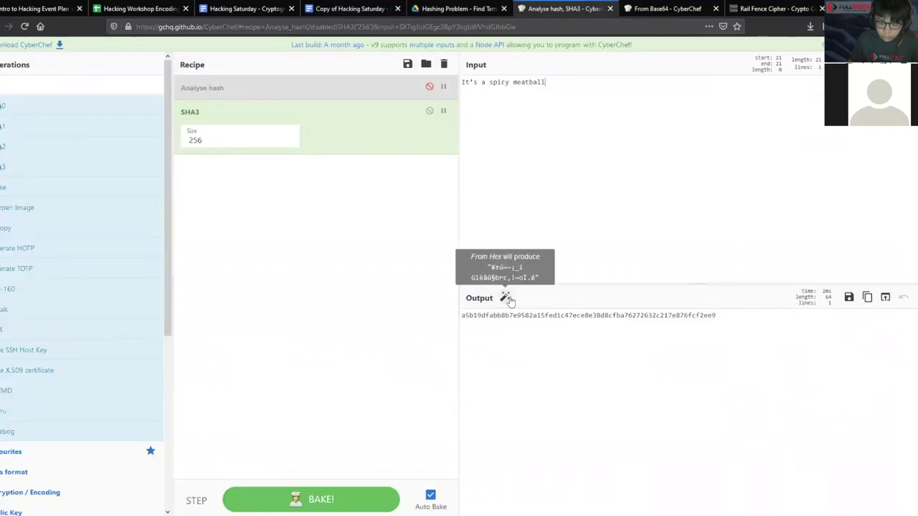
Add SHA1 and SHA0 to the recipe, both disabled.
{"action": "double_click", "coordinate": [33, 130]}
{"action": "left_click", "coordinate": [430, 111]}
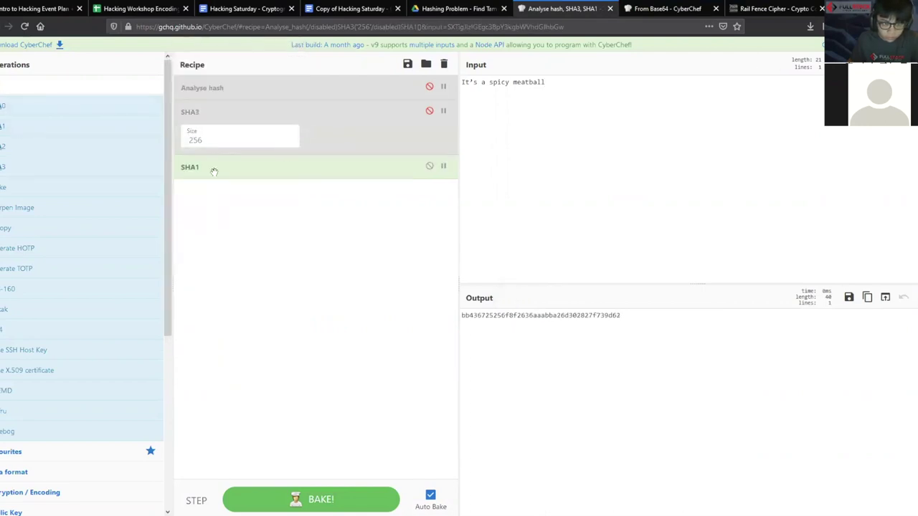
{"action": "left_click", "coordinate": [430, 165]}
{"action": "double_click", "coordinate": [90, 106]}
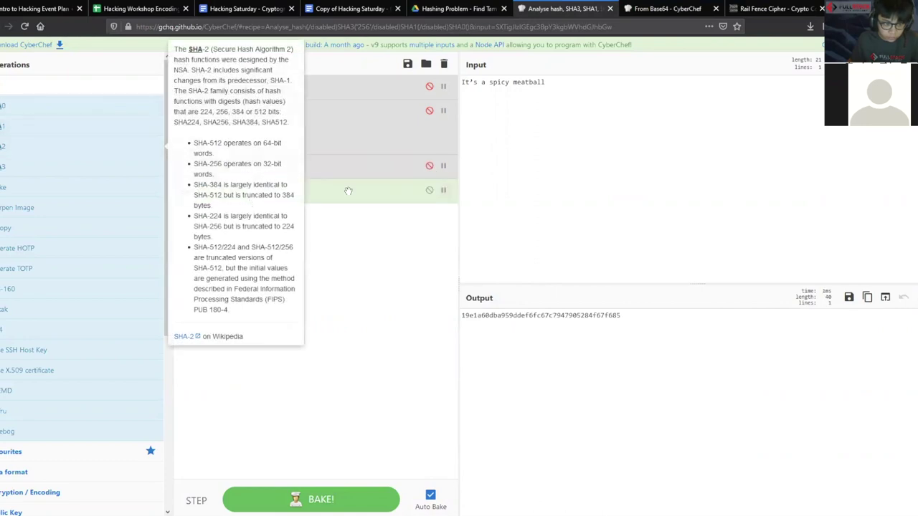
{"action": "mouse_move", "coordinate": [9, 107]}
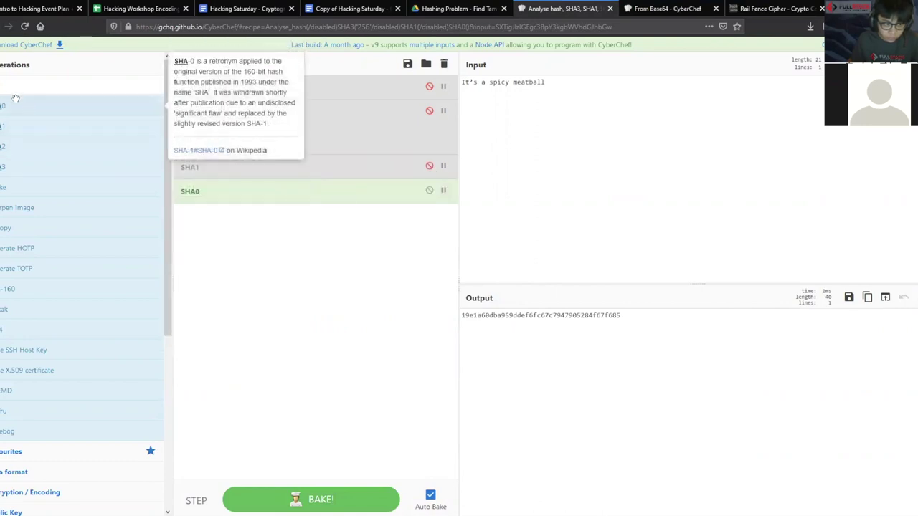
{"action": "mouse_move", "coordinate": [6, 124]}
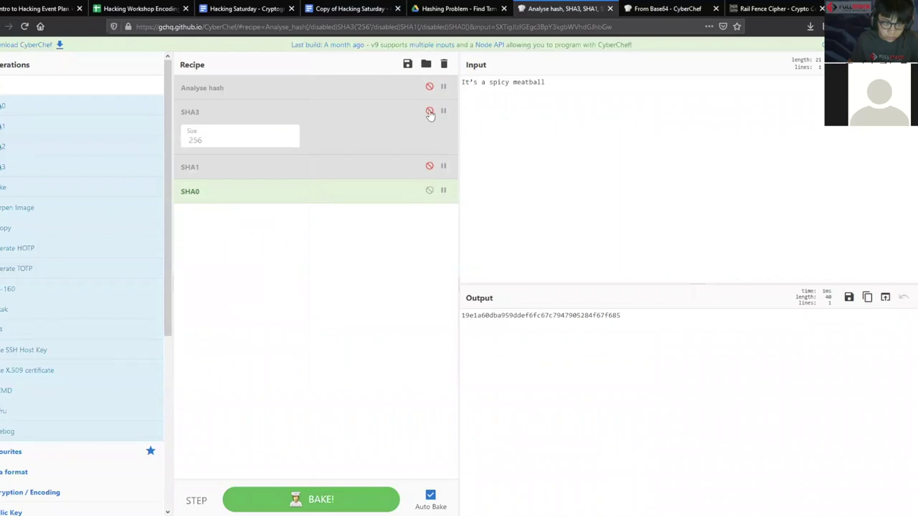
{"action": "left_click", "coordinate": [428, 190]}
Re-enable SHA3 and cycle its size through 512, 384 and 224, ending at 256.
{"action": "left_click", "coordinate": [428, 112]}
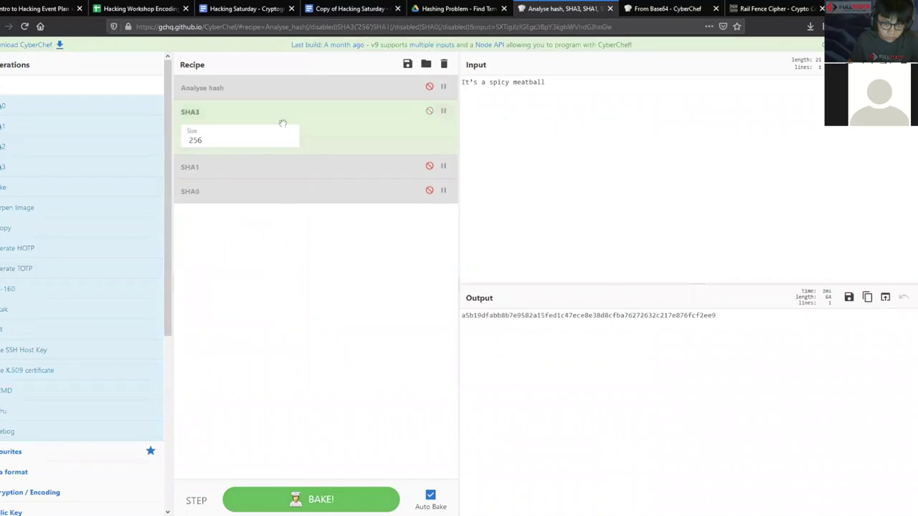
{"action": "left_click", "coordinate": [256, 146]}
{"action": "left_click", "coordinate": [251, 153]}
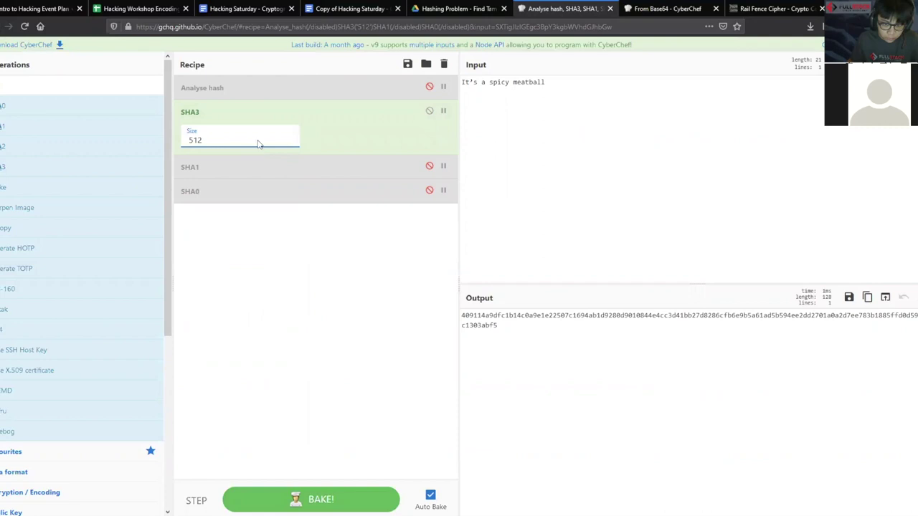
{"action": "left_click", "coordinate": [258, 144]}
{"action": "left_click", "coordinate": [239, 172]}
{"action": "left_click", "coordinate": [245, 147]}
{"action": "left_click", "coordinate": [219, 202]}
{"action": "left_click", "coordinate": [234, 147]}
{"action": "left_click", "coordinate": [219, 188]}
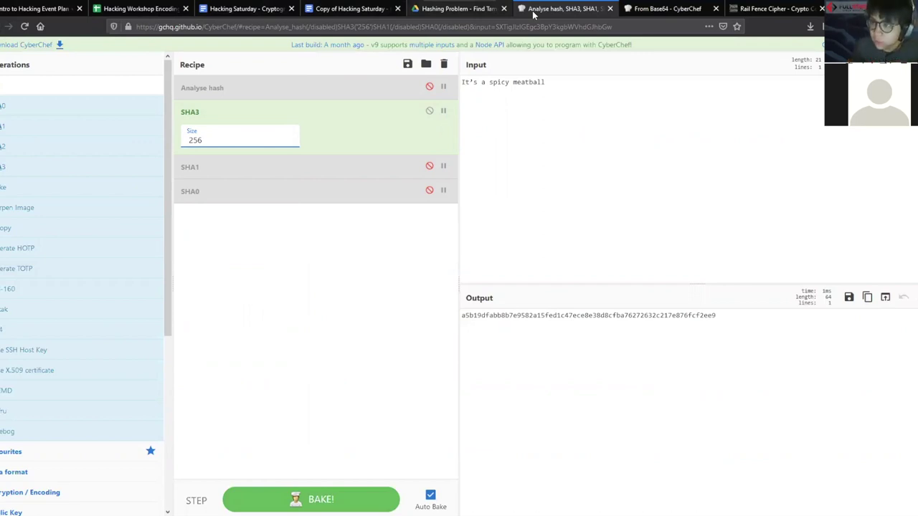
Retype the input as 'It's a spicy meatball'.
{"action": "left_click", "coordinate": [726, 129]}
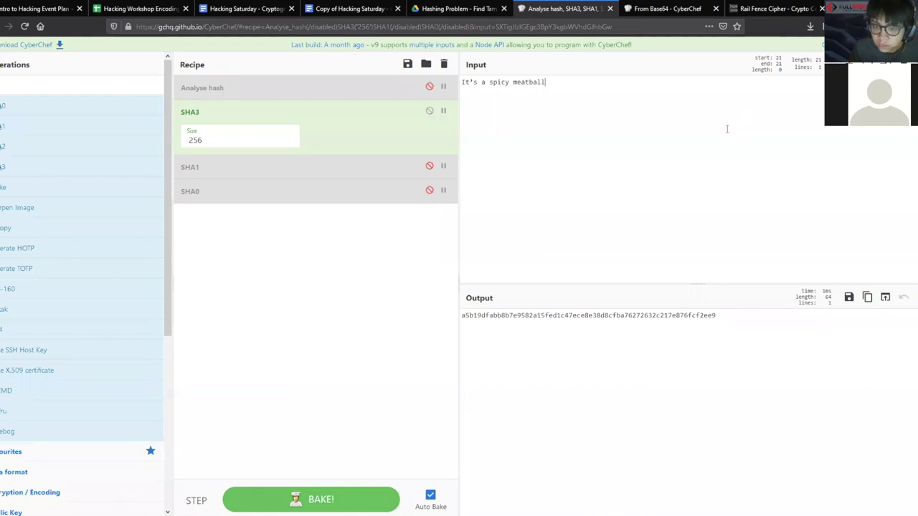
{"action": "key", "text": "ctrl+a"}
{"action": "key", "text": "ctrl+c"}
{"action": "key", "text": "BackSpace"}
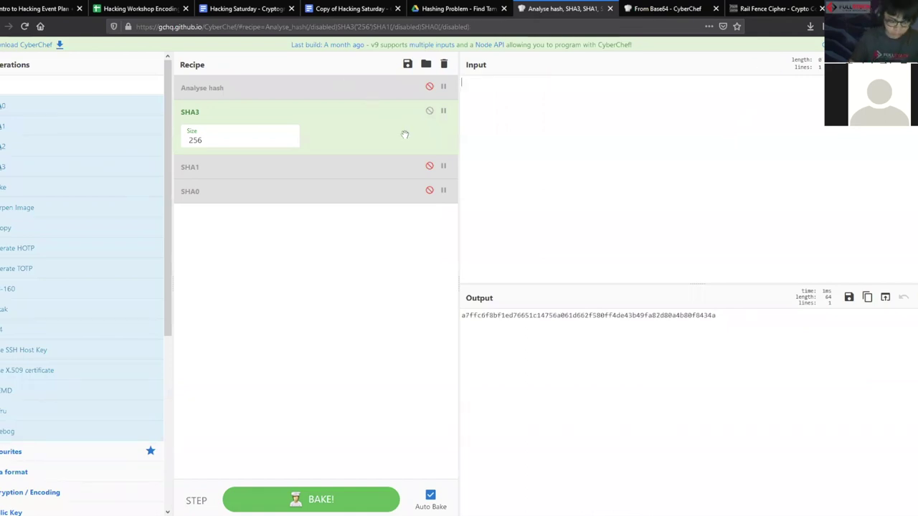
{"action": "type", "text": "It's a spic"}
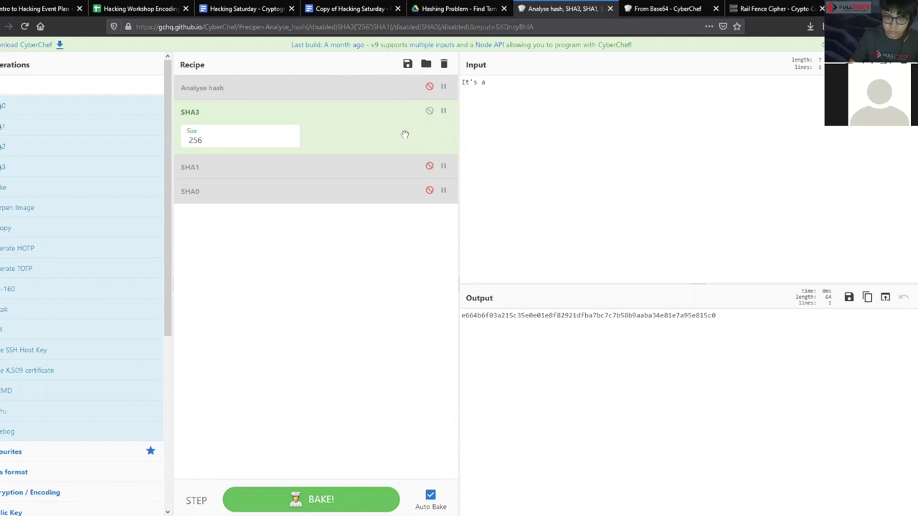
{"action": "type", "text": "y meatball"}
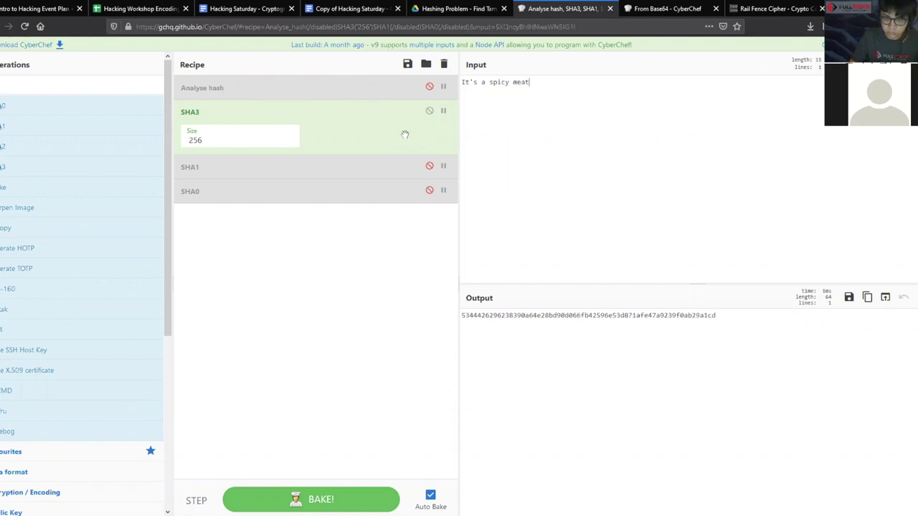
{"action": "left_click", "coordinate": [525, 181]}
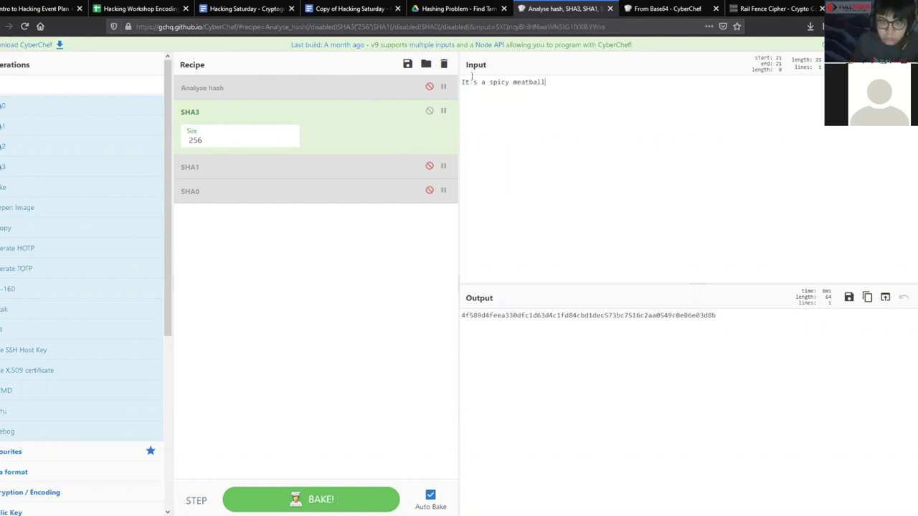
Paste the phrase from the problem set as input and try SHA3 sizes 224 and 384.
{"action": "left_click", "coordinate": [341, 9]}
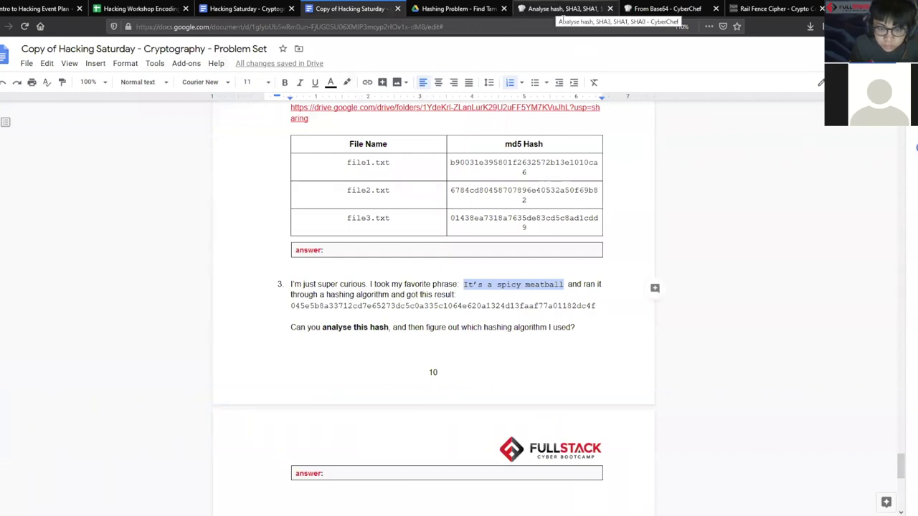
{"action": "left_click", "coordinate": [563, 10]}
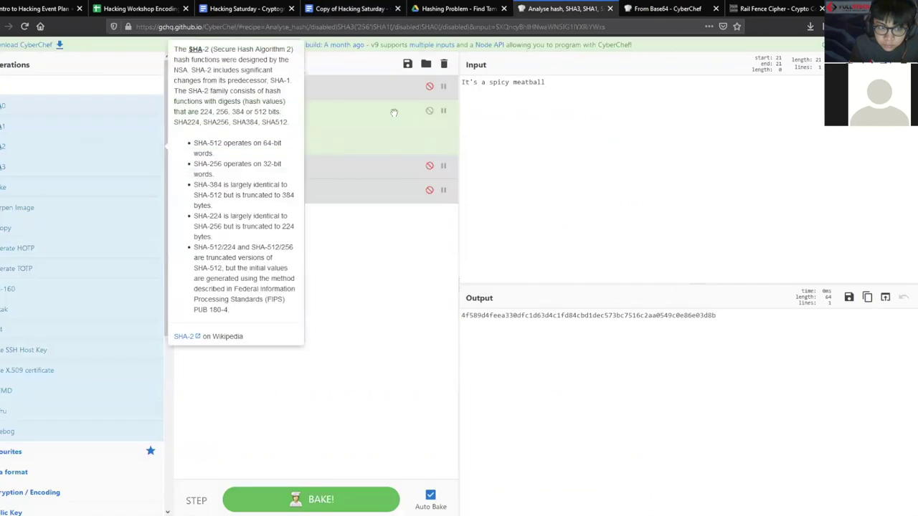
{"action": "key", "text": "ctrl+a"}
{"action": "key", "text": "ctrl+v"}
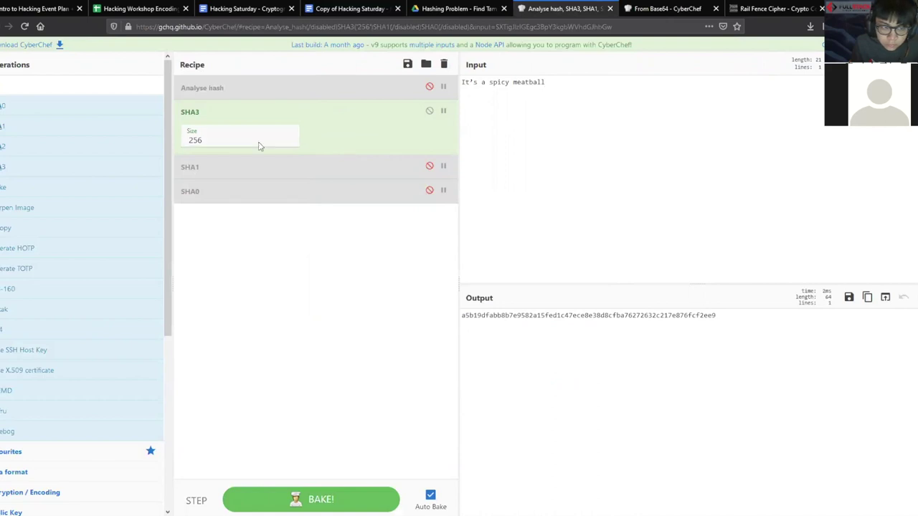
{"action": "left_click", "coordinate": [261, 144]}
{"action": "left_click", "coordinate": [237, 202]}
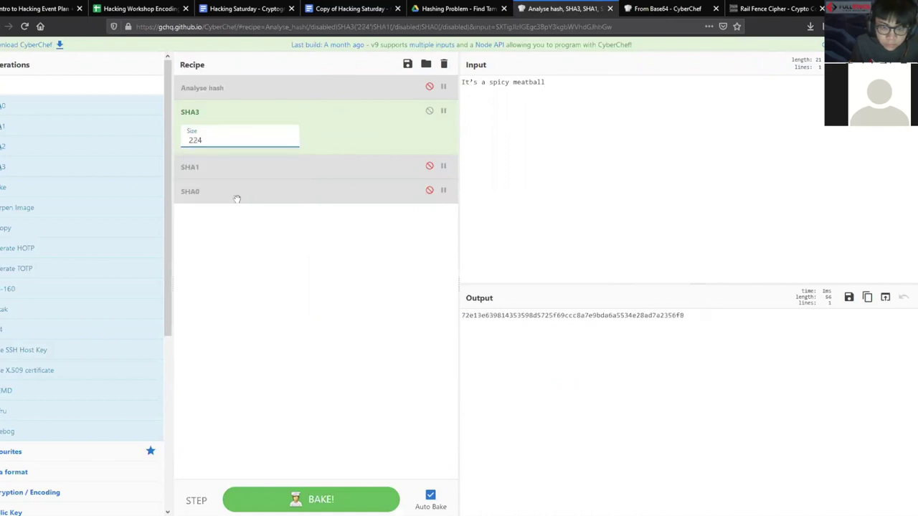
{"action": "left_click", "coordinate": [220, 143]}
{"action": "left_click", "coordinate": [219, 170]}
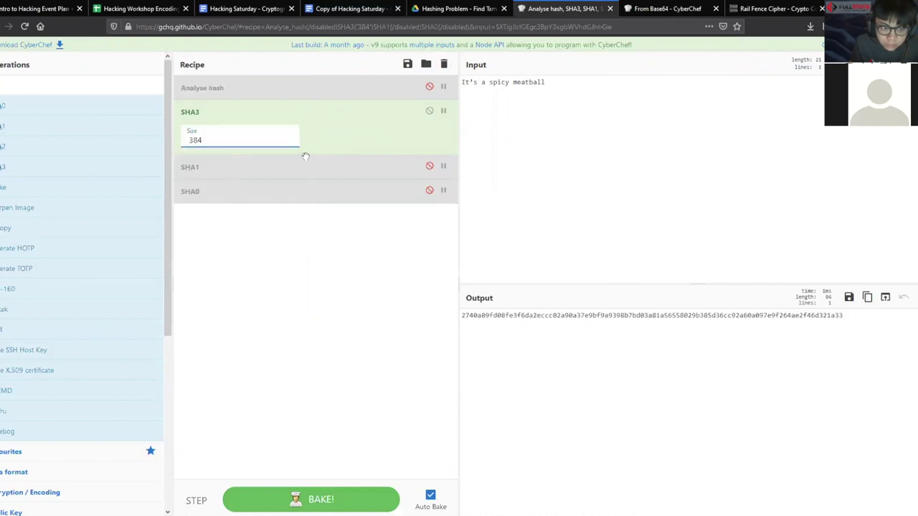
Clear the recipe and add a SHA3 step with size 256.
{"action": "left_click", "coordinate": [445, 65]}
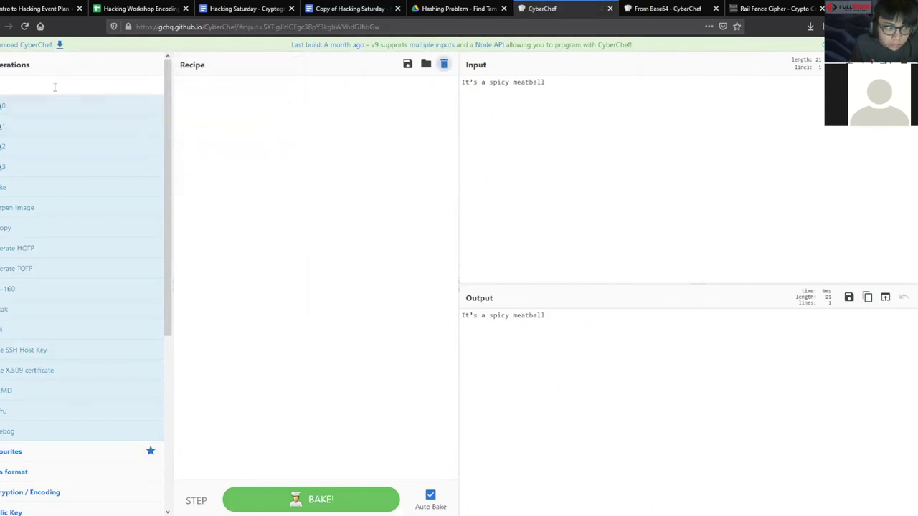
{"action": "double_click", "coordinate": [19, 170]}
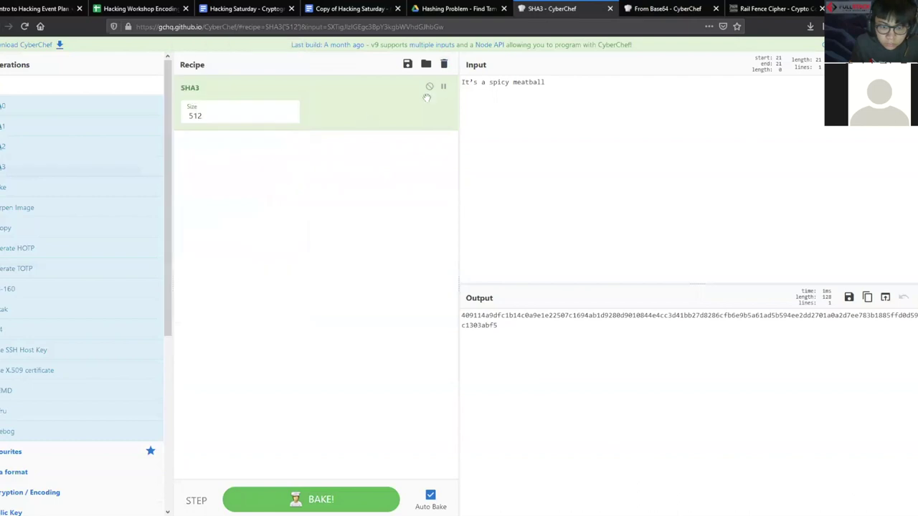
{"action": "left_click", "coordinate": [224, 112]}
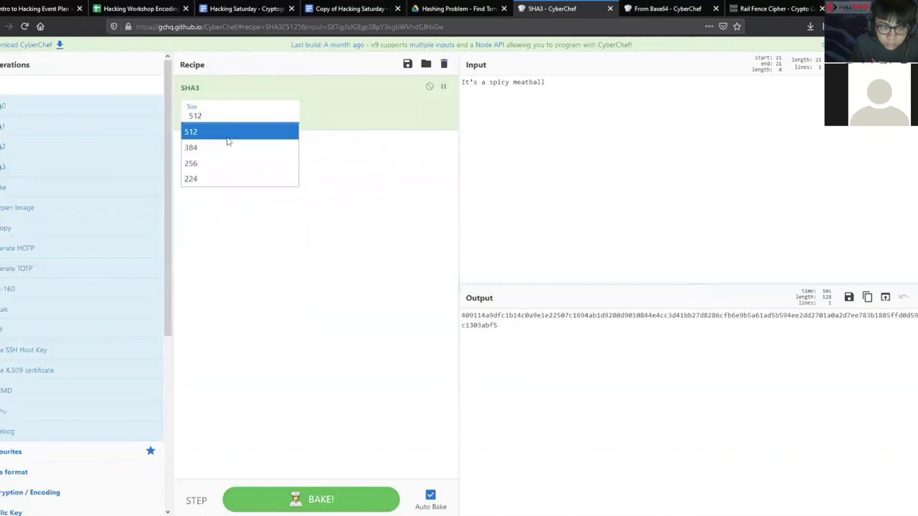
{"action": "left_click", "coordinate": [221, 167]}
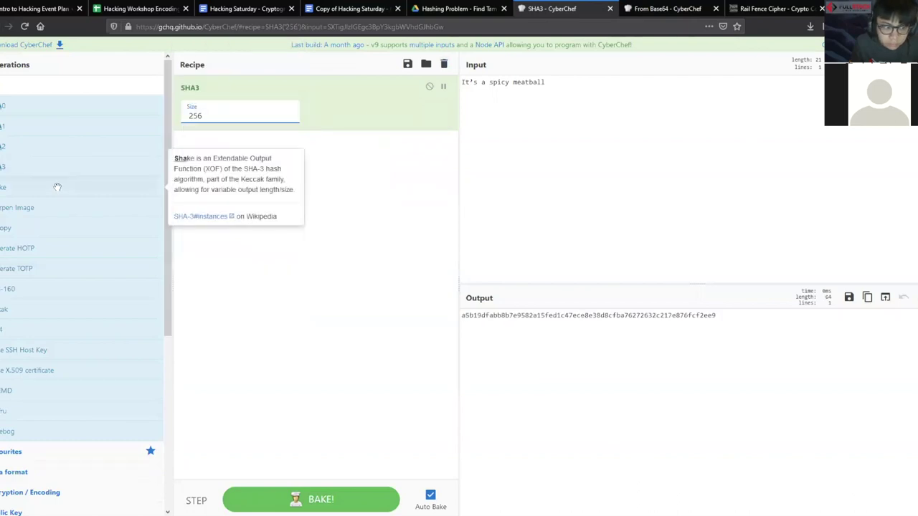
Add SHA2 at size 256 with SHA3 disabled, matching question 3's hash 045e5b8a…dc4f.
{"action": "double_click", "coordinate": [26, 149]}
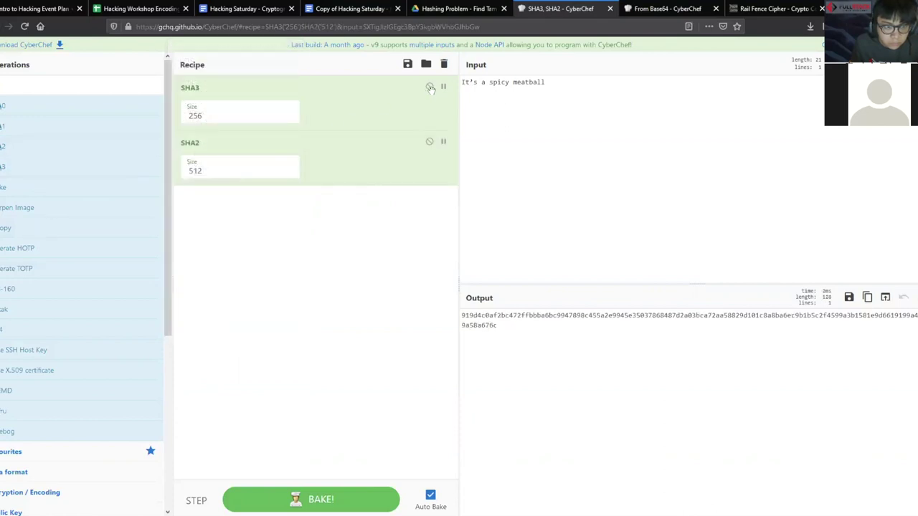
{"action": "left_click", "coordinate": [430, 86]}
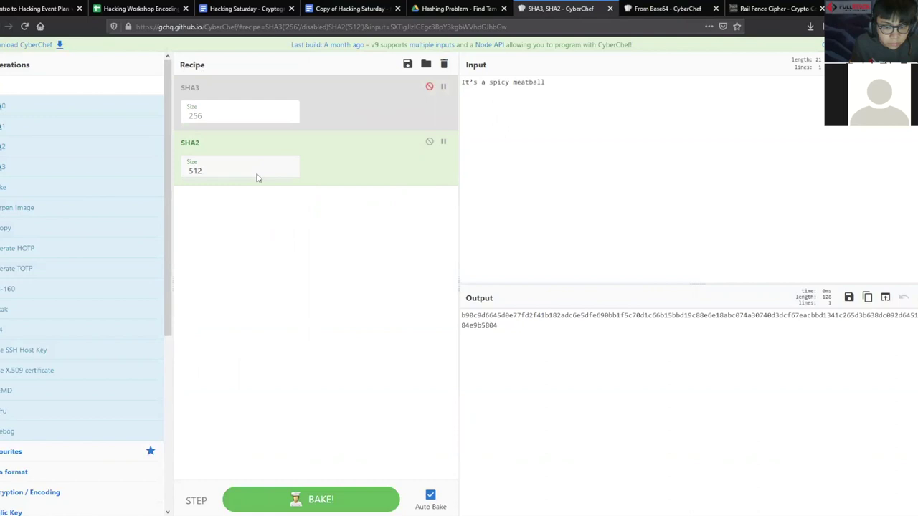
{"action": "left_click", "coordinate": [258, 174]}
{"action": "left_click", "coordinate": [249, 203]}
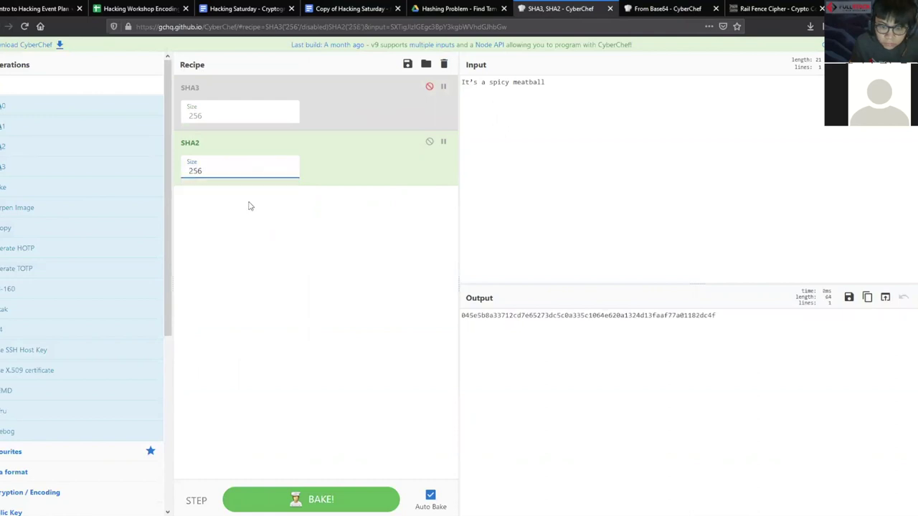
{"action": "left_click", "coordinate": [592, 202]}
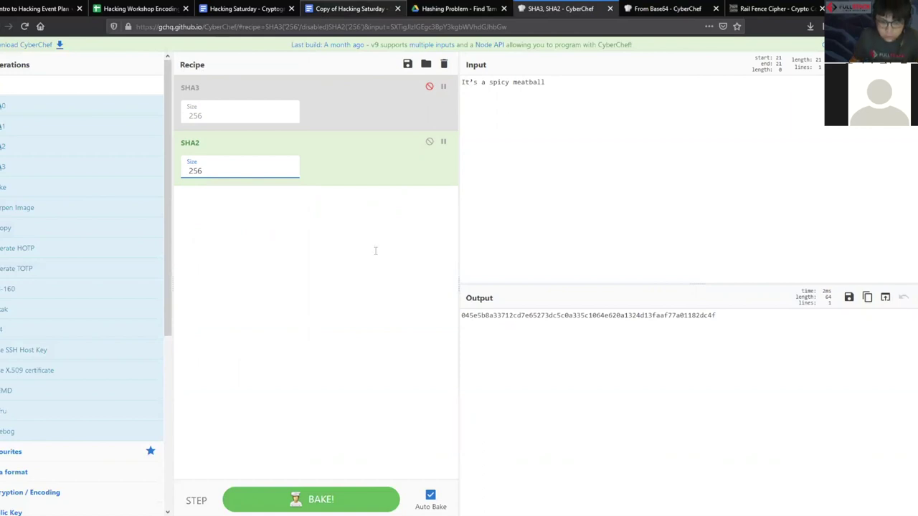
{"action": "key", "text": "ctrl+shift+Tab"}
{"action": "key", "text": "ctrl+shift+Tab"}
{"action": "scroll", "coordinate": [342, 231], "scroll_direction": "down", "scroll_amount": 5}
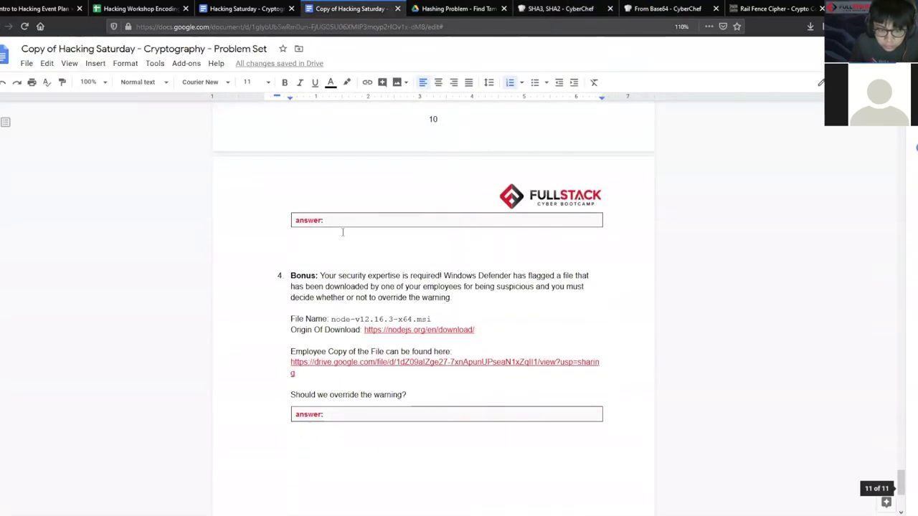
Type 'Sha2-256' into question 3's answer box.
{"action": "left_click", "coordinate": [344, 221]}
{"action": "type", "text": "Sha2"}
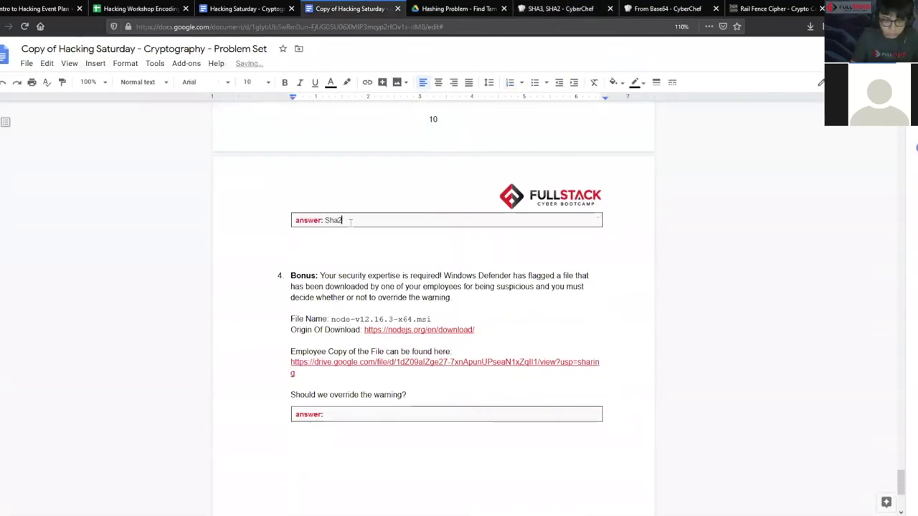
{"action": "type", "text": "-256"}
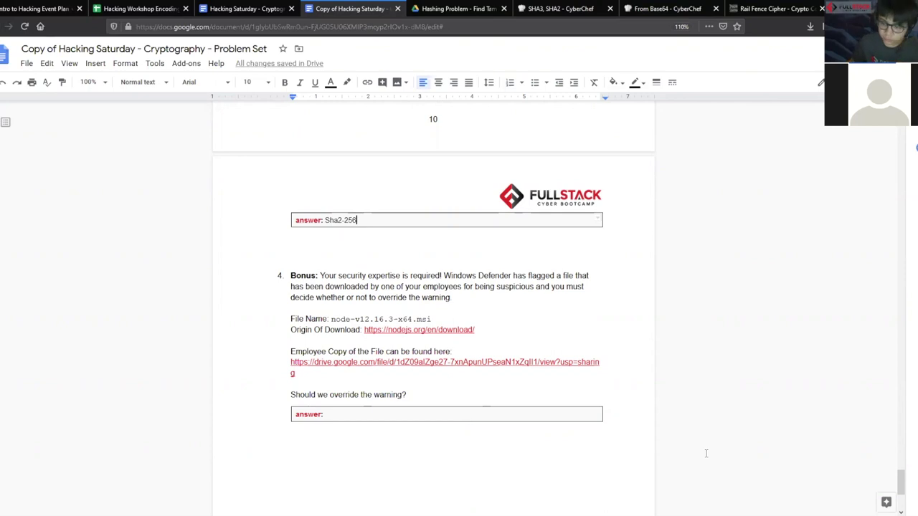
{"action": "scroll", "coordinate": [457, 420], "scroll_direction": "up", "scroll_amount": 5}
{"action": "scroll", "coordinate": [459, 373], "scroll_direction": "down", "scroll_amount": 7}
{"action": "scroll", "coordinate": [377, 268], "scroll_direction": "up", "scroll_amount": 4}
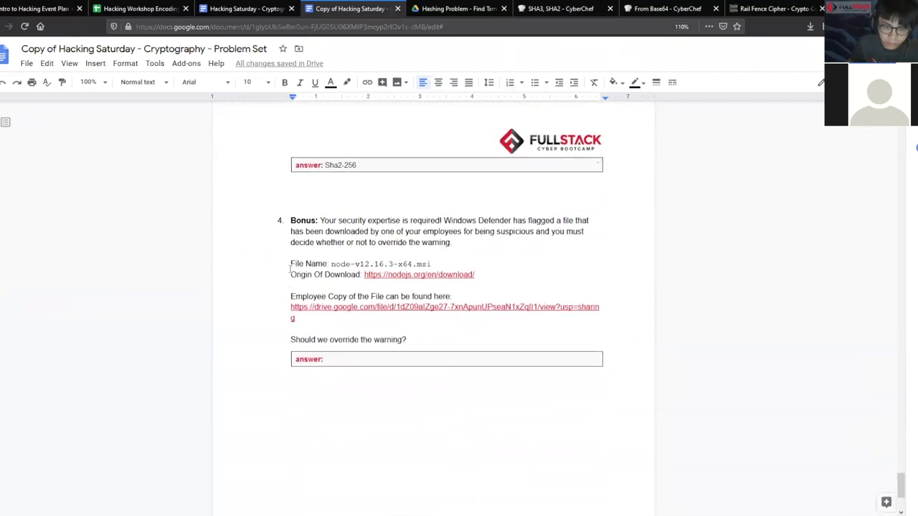
{"action": "scroll", "coordinate": [395, 301], "scroll_direction": "down", "scroll_amount": 3}
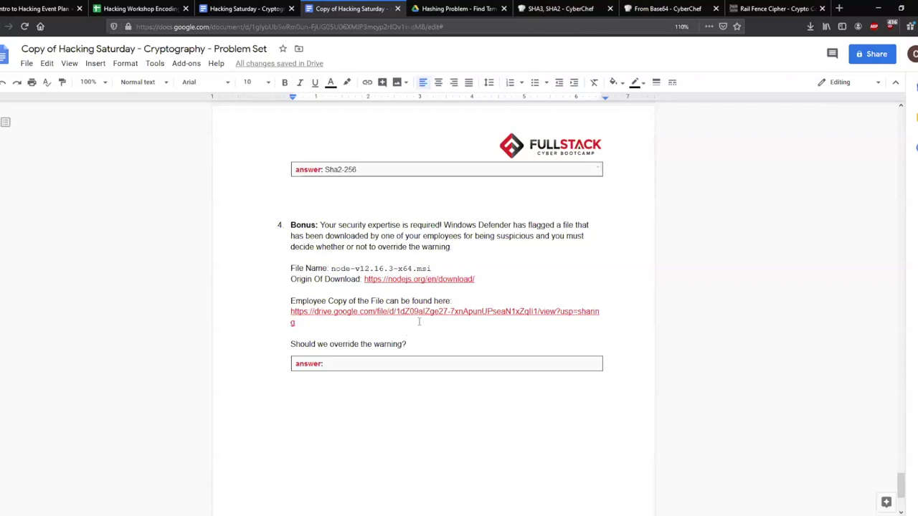
{"action": "scroll", "coordinate": [420, 321], "scroll_direction": "up", "scroll_amount": 6}
{"action": "scroll", "coordinate": [396, 317], "scroll_direction": "down", "scroll_amount": 2}
{"action": "scroll", "coordinate": [396, 318], "scroll_direction": "down", "scroll_amount": 6}
{"action": "scroll", "coordinate": [357, 310], "scroll_direction": "up", "scroll_amount": 2}
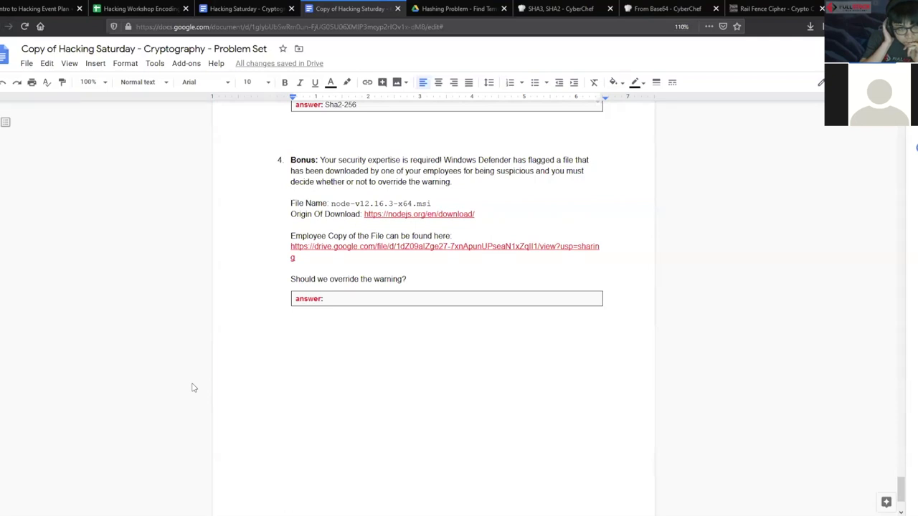
Clear the CyberChef recipe and look over the problem set again.
{"action": "left_click", "coordinate": [529, 7]}
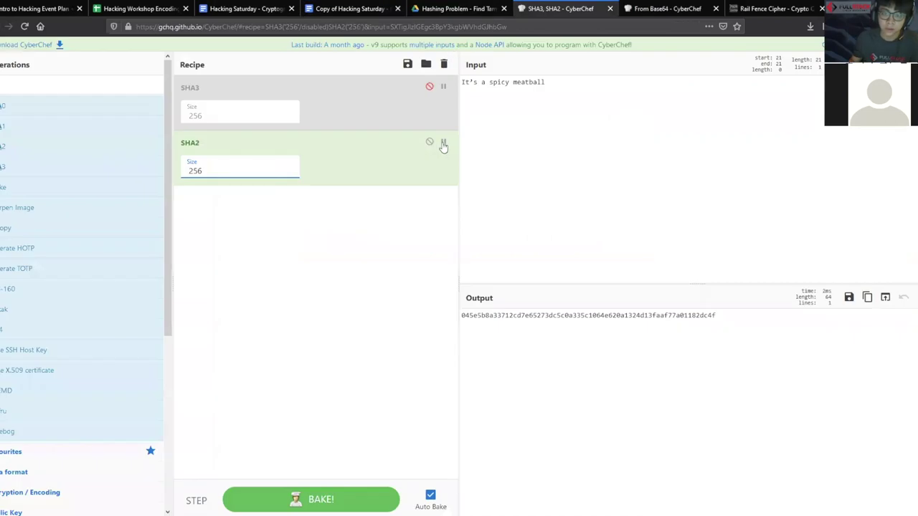
{"action": "left_click", "coordinate": [444, 64]}
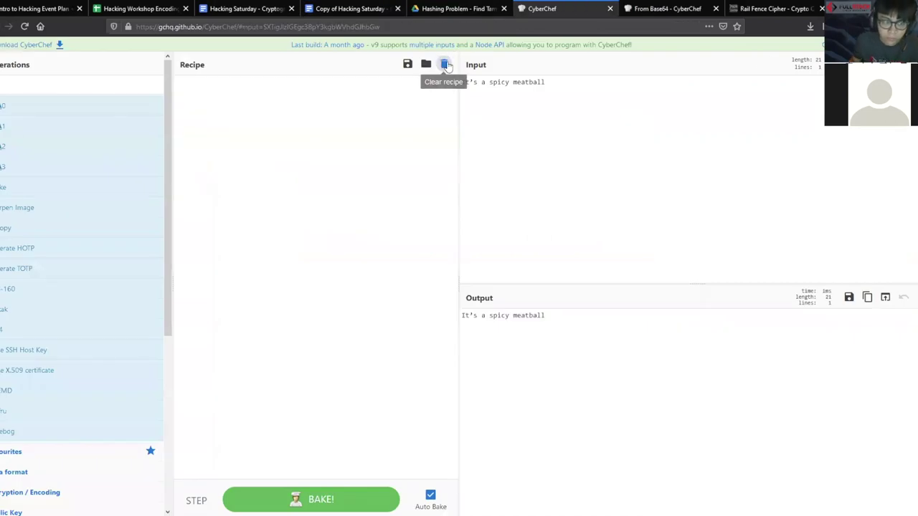
{"action": "left_click", "coordinate": [332, 7]}
{"action": "scroll", "coordinate": [445, 187], "scroll_direction": "up", "scroll_amount": 10}
{"action": "scroll", "coordinate": [502, 190], "scroll_direction": "up", "scroll_amount": 10}
{"action": "scroll", "coordinate": [510, 233], "scroll_direction": "down", "scroll_amount": 5}
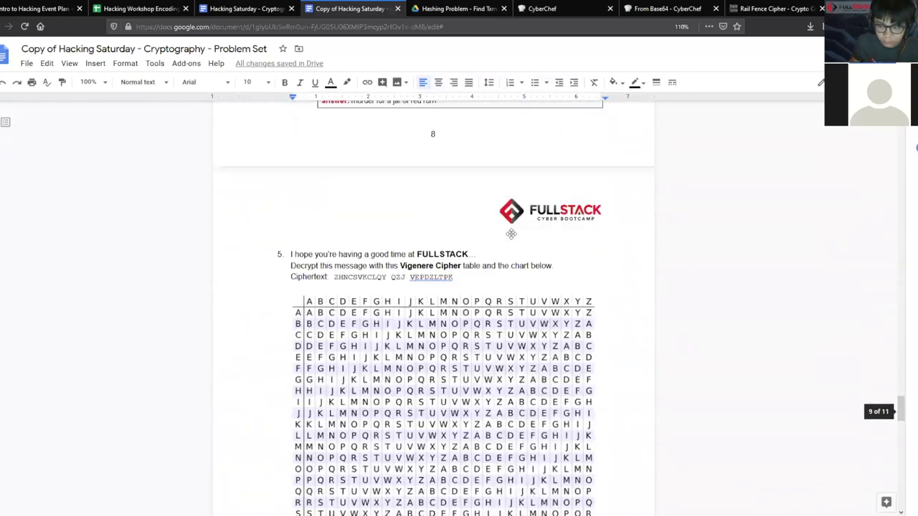
{"action": "scroll", "coordinate": [466, 215], "scroll_direction": "down", "scroll_amount": 10}
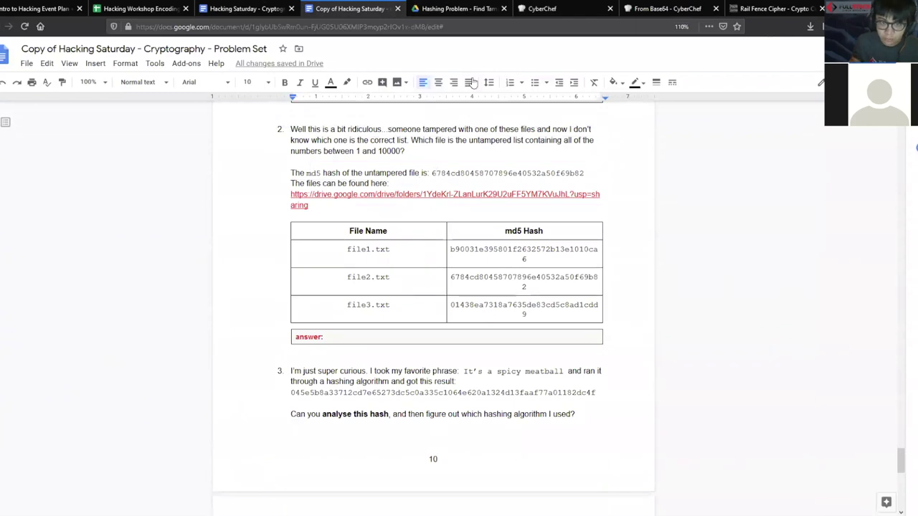
Add MD5 to the recipe, giving 393cd2a8d924723a17738c0ae2d703eb for the phrase.
{"action": "left_click", "coordinate": [444, 10]}
{"action": "left_click", "coordinate": [542, 9]}
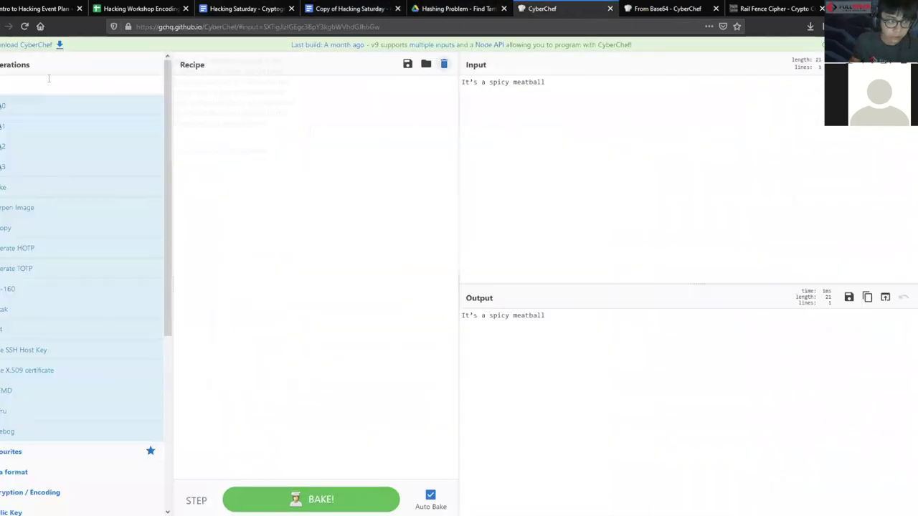
{"action": "left_click", "coordinate": [89, 84]}
{"action": "type", "text": "md"}
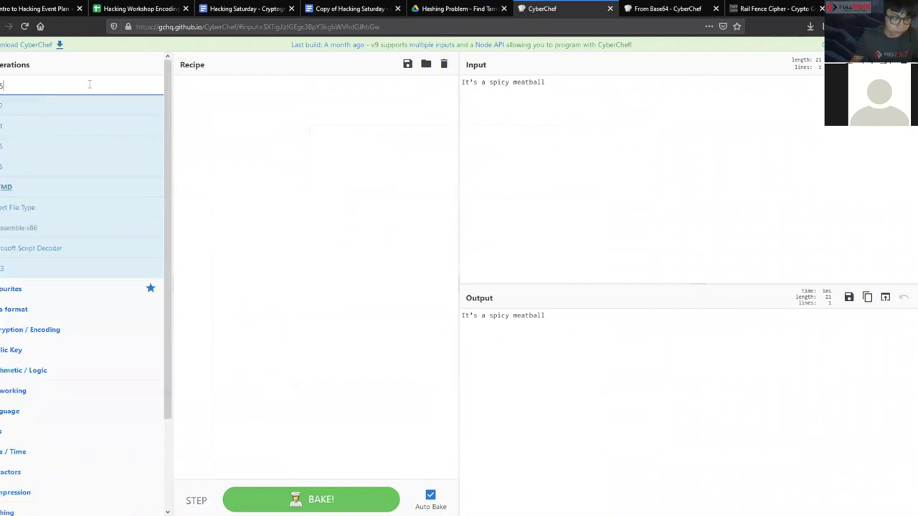
{"action": "type", "text": "5"}
{"action": "left_click_drag", "start_coordinate": [43, 105], "coordinate": [340, 162]}
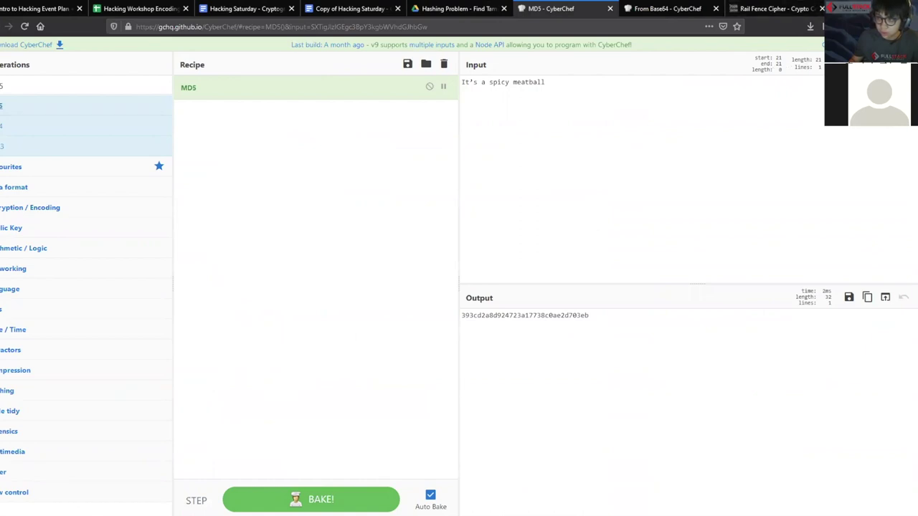
Load file1.txt from the Downloads folder as the CyberChef input.
{"action": "left_click", "coordinate": [868, 64]}
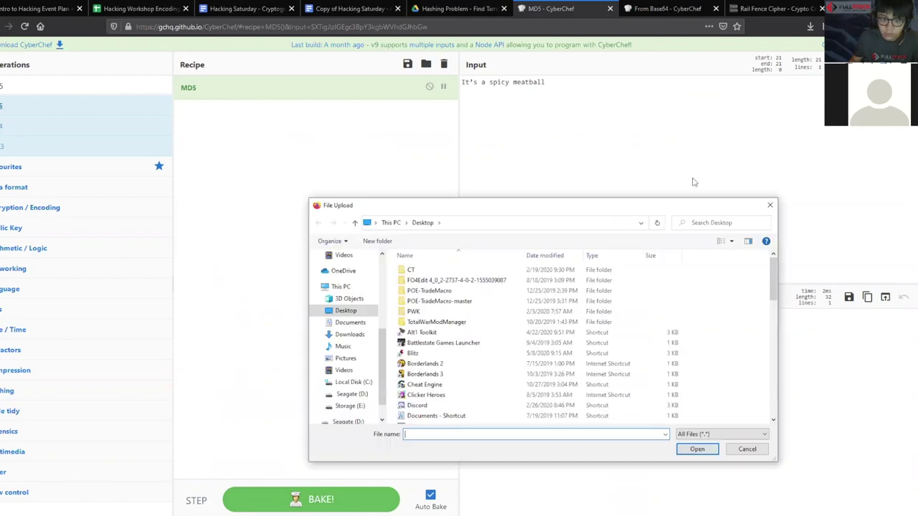
{"action": "scroll", "coordinate": [351, 301], "scroll_direction": "up", "scroll_amount": 3}
{"action": "scroll", "coordinate": [360, 279], "scroll_direction": "up", "scroll_amount": 2}
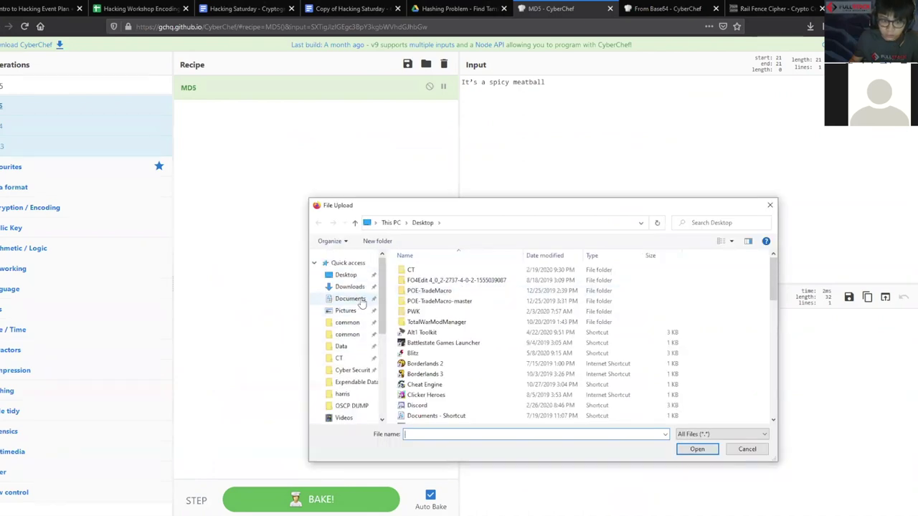
{"action": "left_click", "coordinate": [355, 287]}
{"action": "left_click", "coordinate": [418, 284]}
{"action": "left_click", "coordinate": [418, 294]}
{"action": "left_click", "coordinate": [423, 305]}
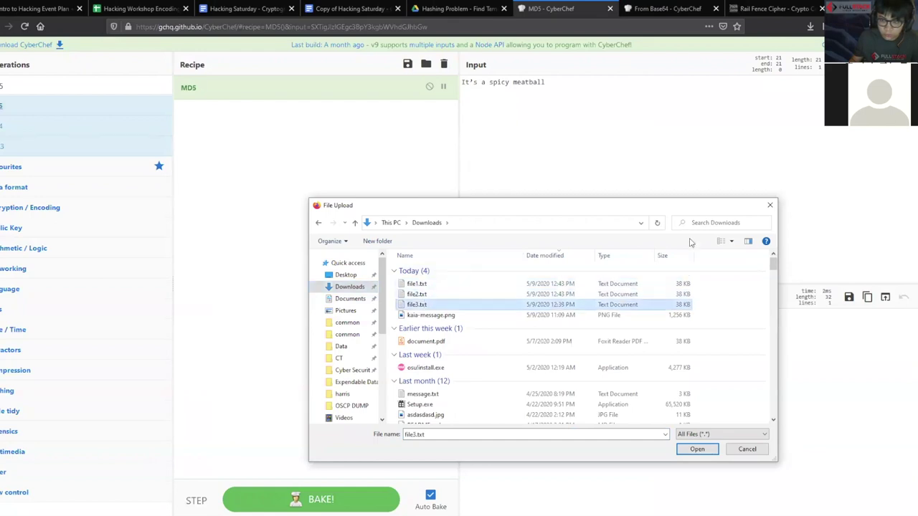
{"action": "left_click", "coordinate": [423, 294]}
{"action": "left_click", "coordinate": [424, 284]}
{"action": "double_click", "coordinate": [425, 285]}
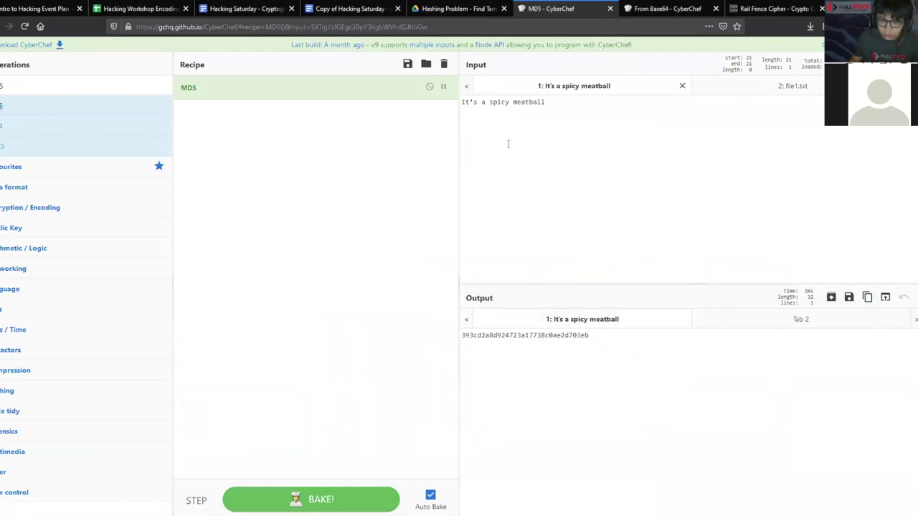
Keep only file1.txt as input and copy its MD5 hash output.
{"action": "left_click", "coordinate": [682, 86]}
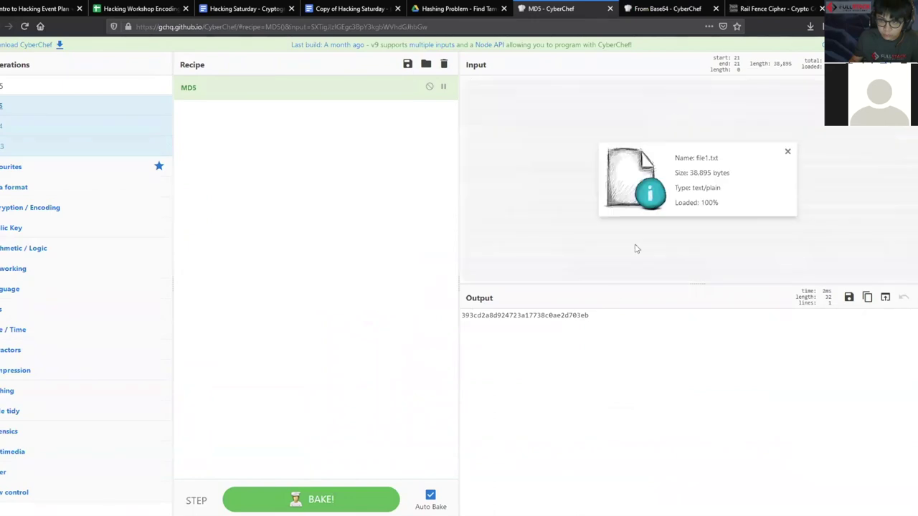
{"action": "left_click_drag", "start_coordinate": [622, 324], "coordinate": [365, 326]}
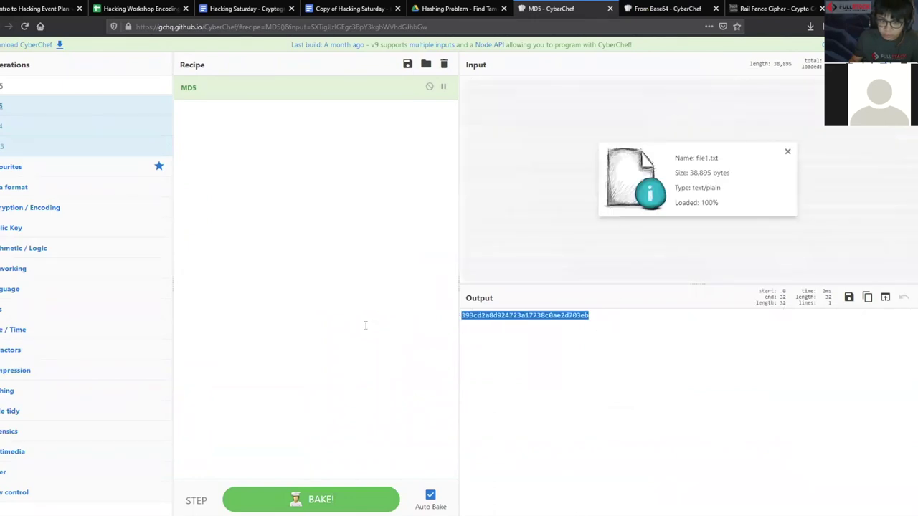
{"action": "left_click", "coordinate": [612, 315]}
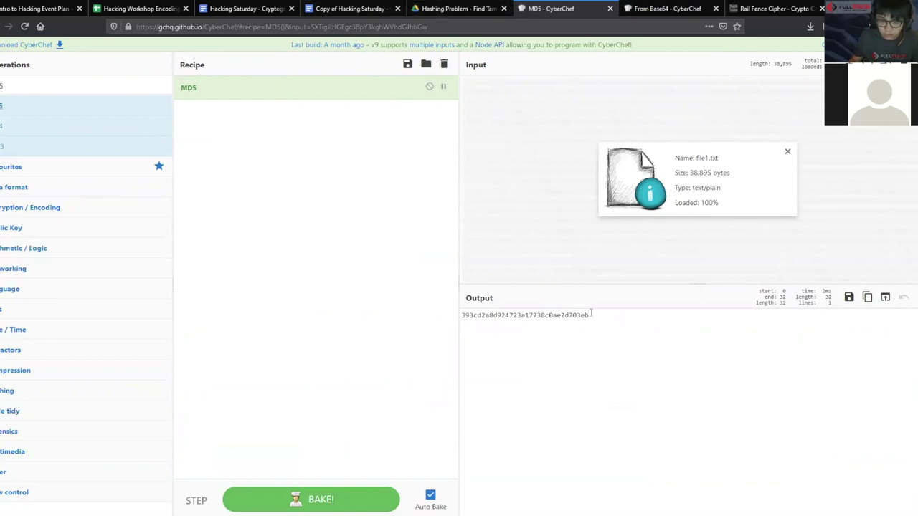
{"action": "left_click_drag", "start_coordinate": [599, 316], "coordinate": [355, 305]}
Check file1.txt's hash cell in the Docs table against the MD5 output, recomputed by toggling MD5.
{"action": "left_click", "coordinate": [334, 7]}
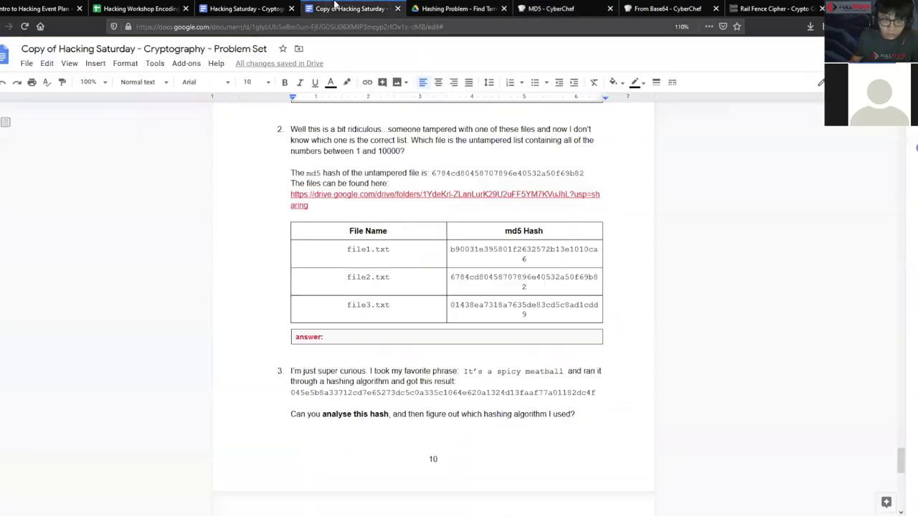
{"action": "left_click_drag", "start_coordinate": [536, 261], "coordinate": [450, 249]}
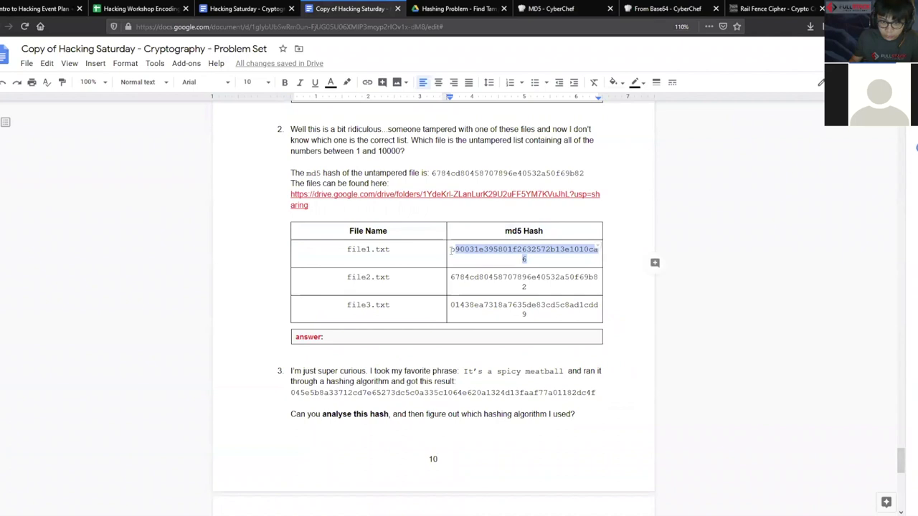
{"action": "left_click", "coordinate": [551, 9]}
{"action": "left_click", "coordinate": [430, 87]}
{"action": "left_click", "coordinate": [430, 87]}
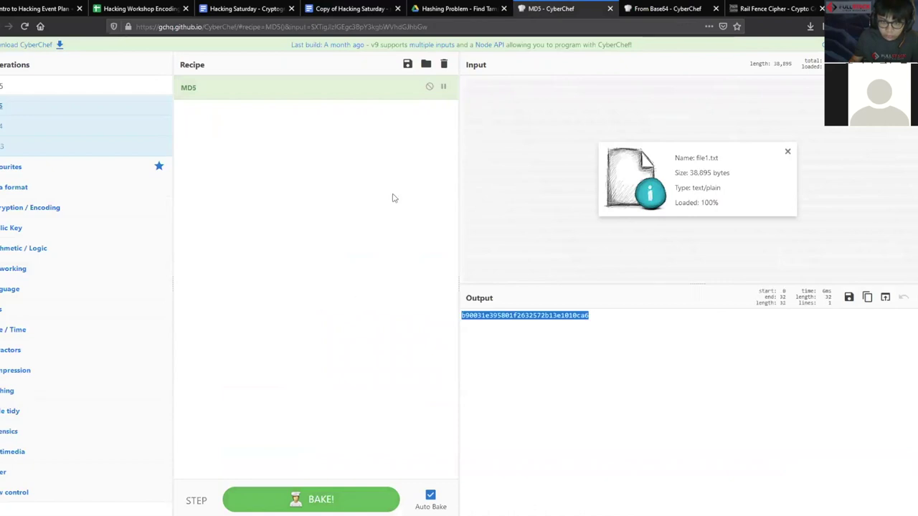
{"action": "left_click", "coordinate": [445, 7]}
{"action": "left_click", "coordinate": [350, 8]}
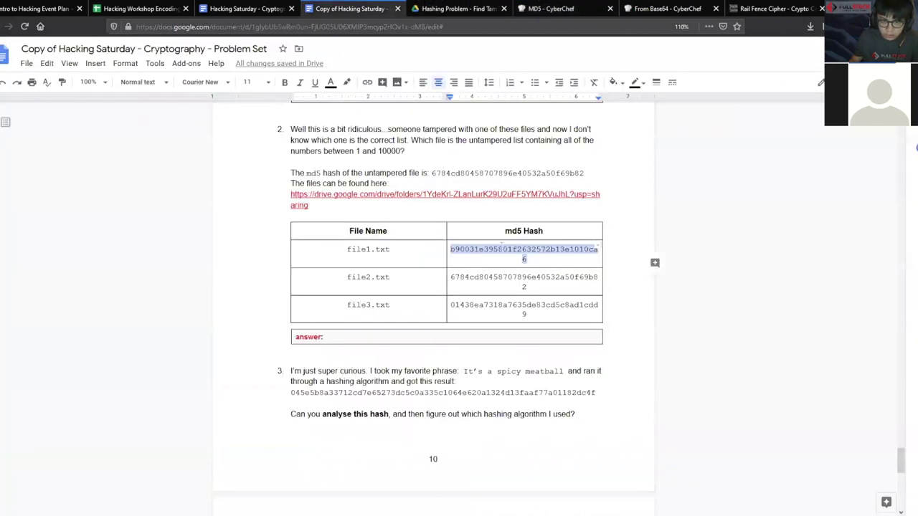
{"action": "left_click", "coordinate": [570, 129]}
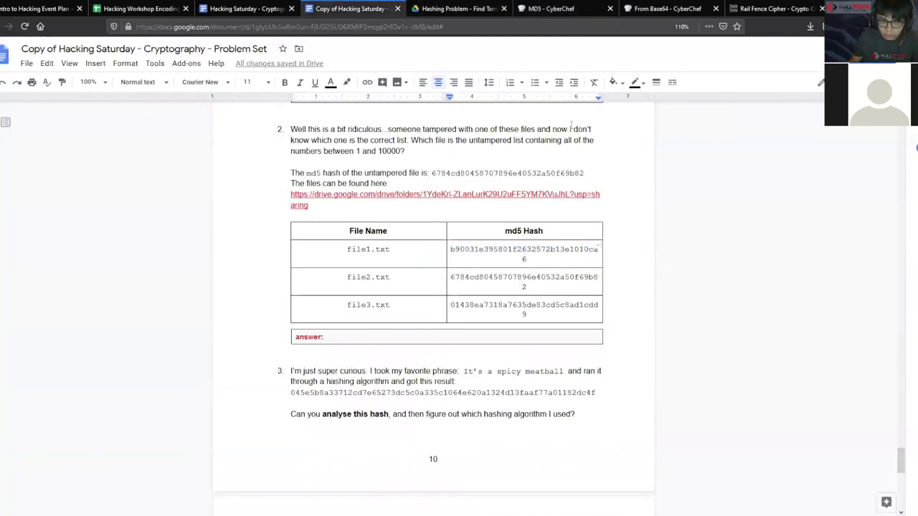
Add file2.txt from Downloads as a second CyberChef input and view its output.
{"action": "left_click", "coordinate": [554, 10]}
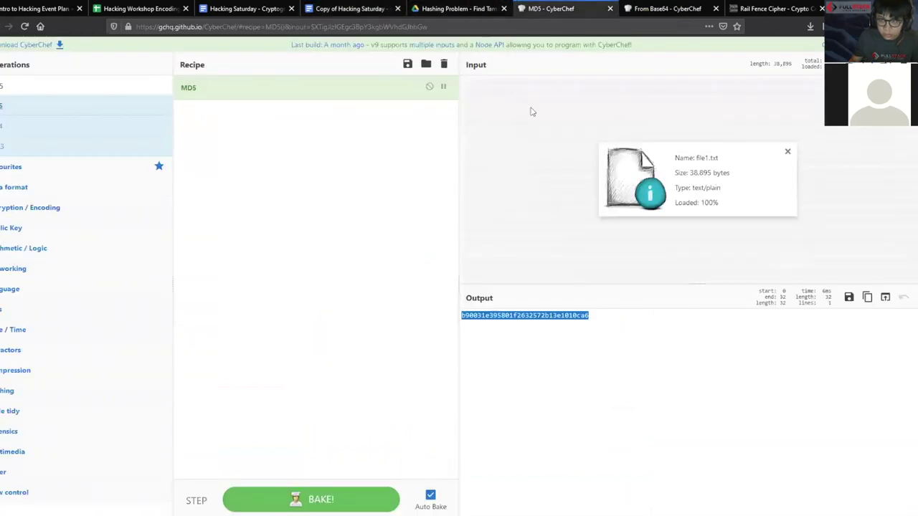
{"action": "left_click", "coordinate": [532, 112]}
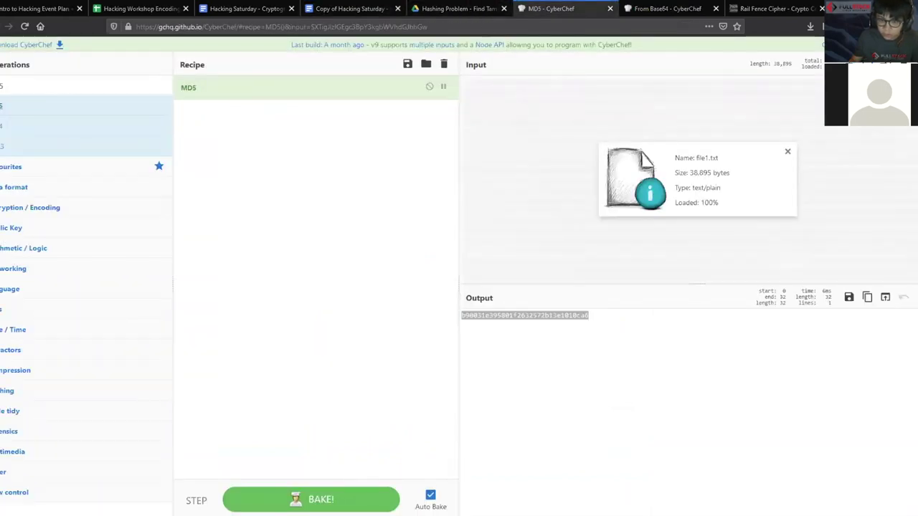
{"action": "left_click", "coordinate": [405, 294]}
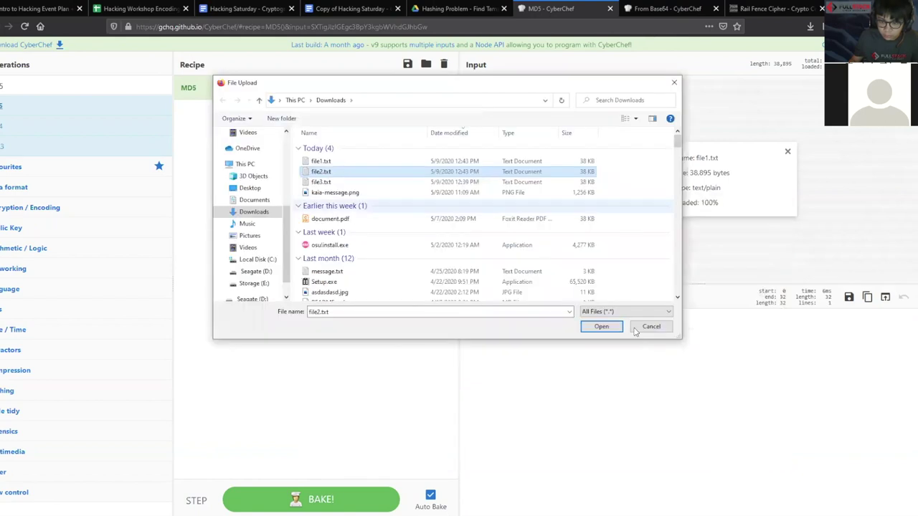
{"action": "left_click", "coordinate": [614, 328]}
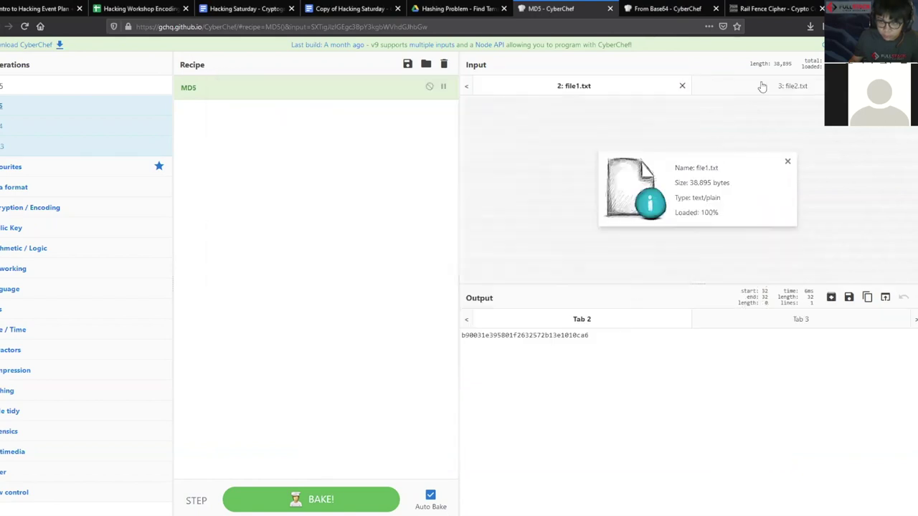
{"action": "left_click", "coordinate": [762, 86]}
Copy file2.txt's MD5 hash and paste it into file2.txt's cell in the Docs table.
{"action": "left_click", "coordinate": [428, 87]}
{"action": "left_click", "coordinate": [428, 87]}
{"action": "left_click_drag", "start_coordinate": [595, 335], "coordinate": [302, 344]}
{"action": "key", "text": "ctrl+c"}
{"action": "left_click", "coordinate": [337, 7]}
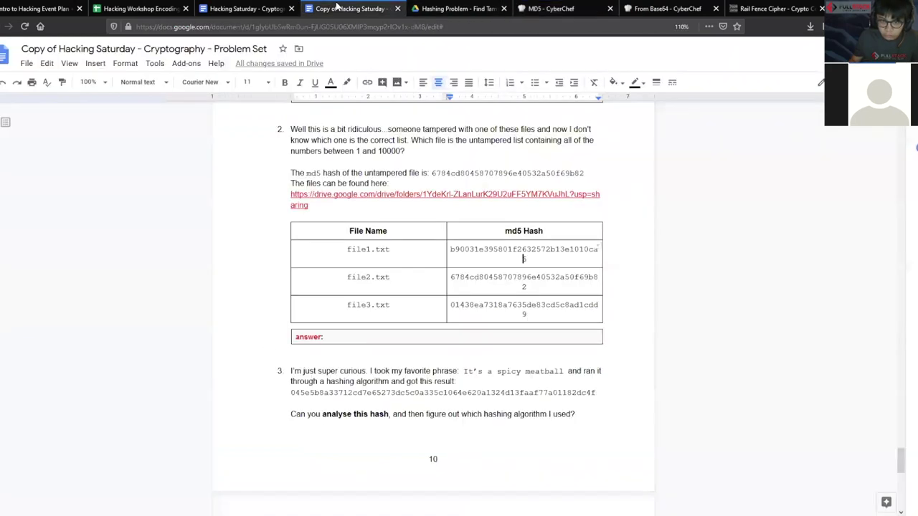
{"action": "left_click_drag", "start_coordinate": [555, 289], "coordinate": [453, 277]}
{"action": "key", "text": "ctrl+v"}
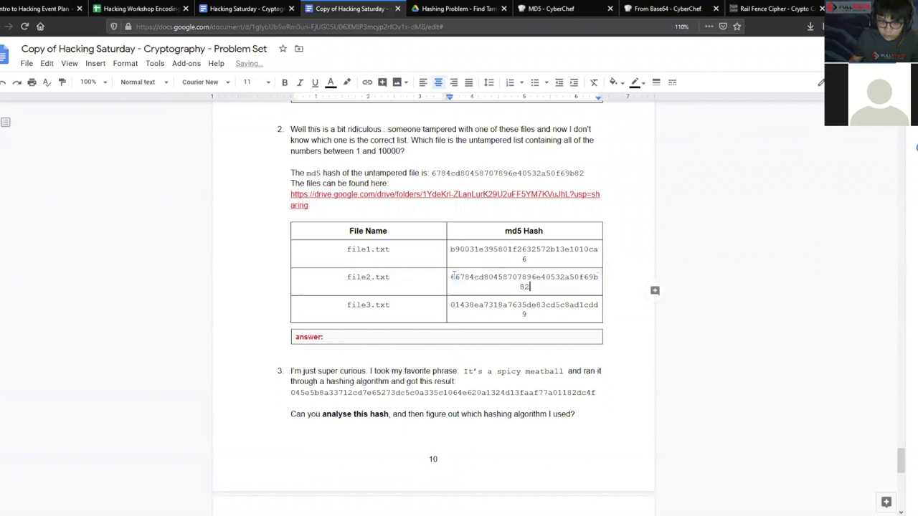
Re-paste the correct hash into file2.txt's cell and compare it with the untampered reference hash.
{"action": "double_click", "coordinate": [471, 277]}
{"action": "left_click_drag", "start_coordinate": [531, 286], "coordinate": [450, 277]}
{"action": "key", "text": "ctrl+v"}
{"action": "left_click_drag", "start_coordinate": [429, 173], "coordinate": [586, 172]}
{"action": "left_click", "coordinate": [561, 278]}
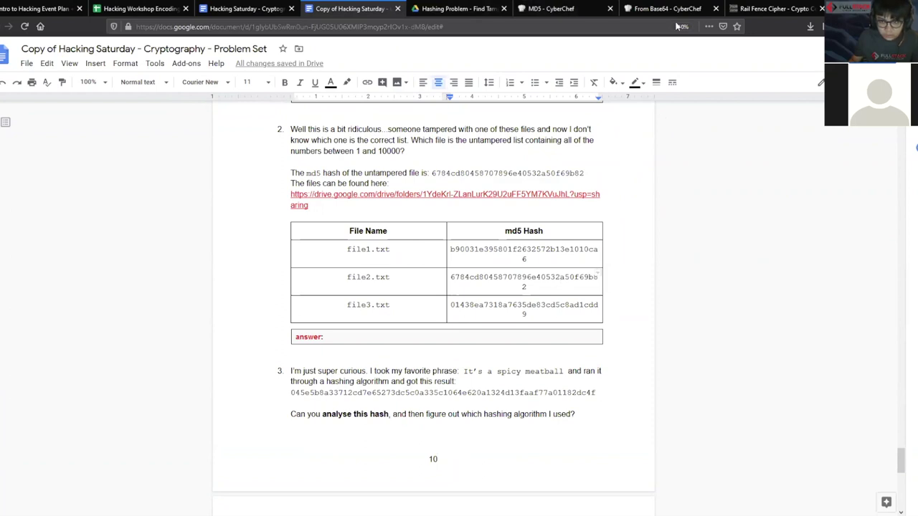
Toggle the MD5 step on file2.txt in CyberChef to compare its raw contents and hash.
{"action": "left_click", "coordinate": [591, 16]}
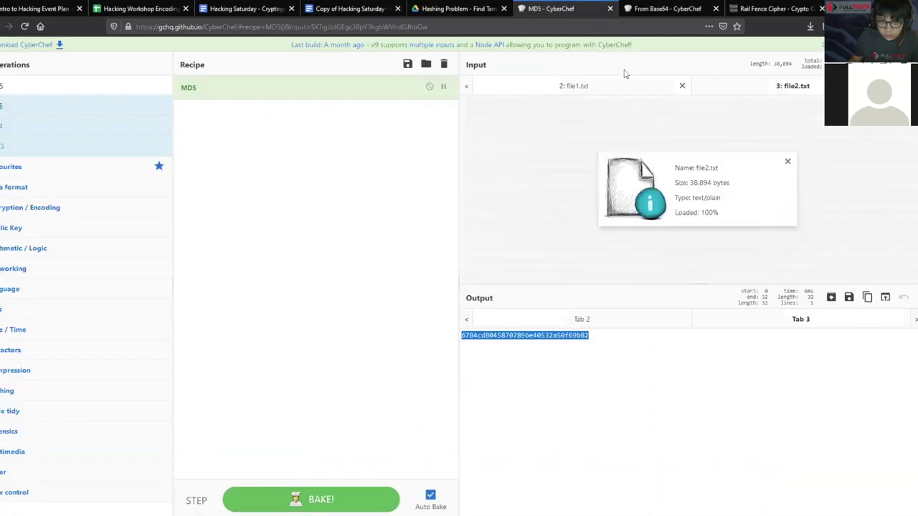
{"action": "left_click", "coordinate": [743, 346]}
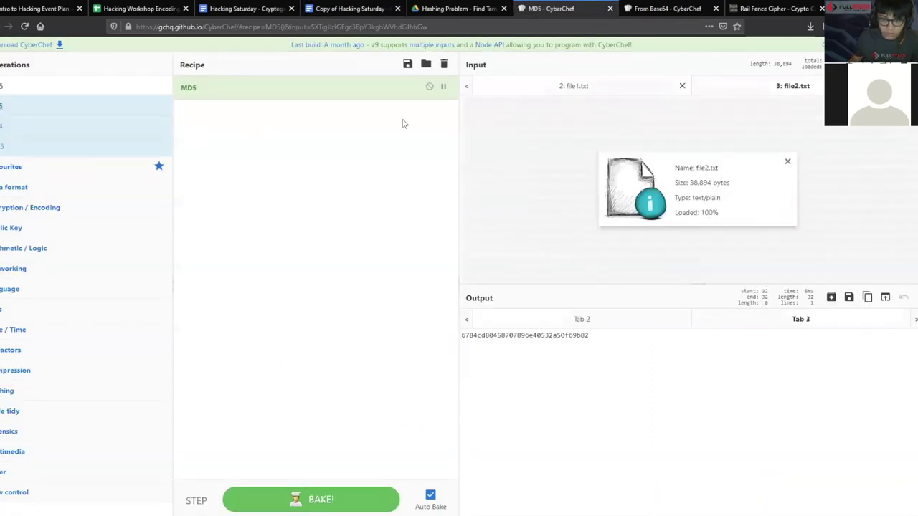
{"action": "left_click", "coordinate": [429, 86]}
{"action": "left_click", "coordinate": [428, 86]}
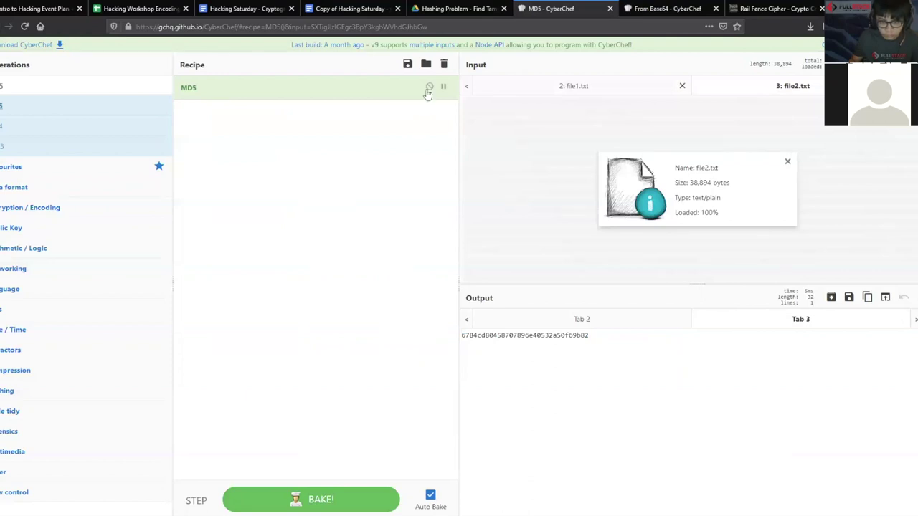
{"action": "left_click", "coordinate": [429, 86]}
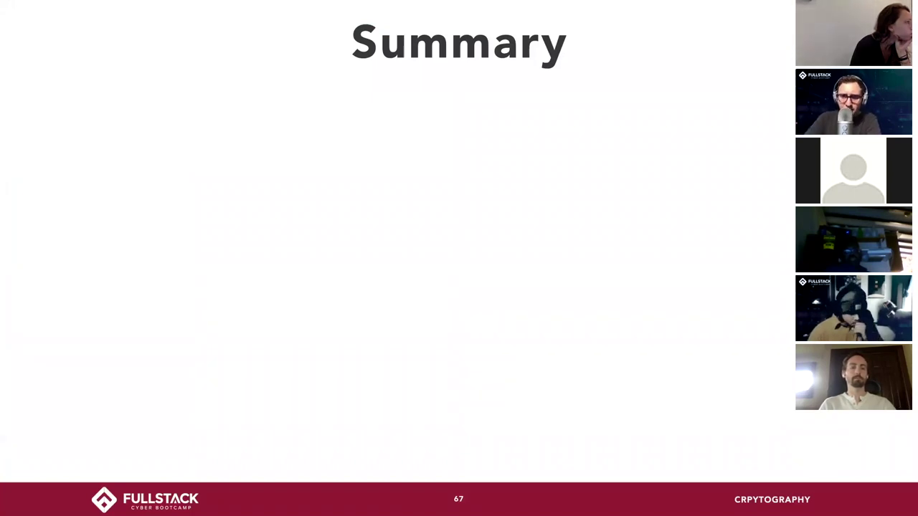
Reveal the Summary slide's first point defining encoding as data in another format.
{"action": "key", "text": "Right"}
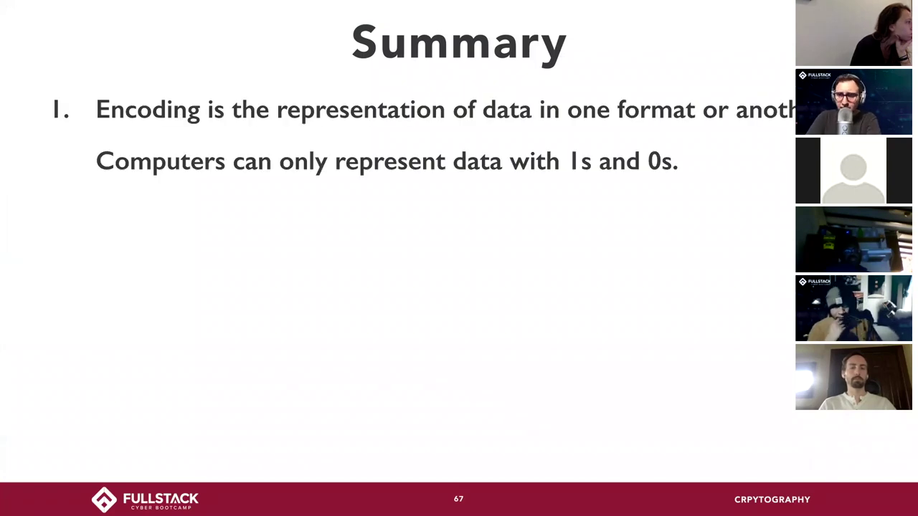